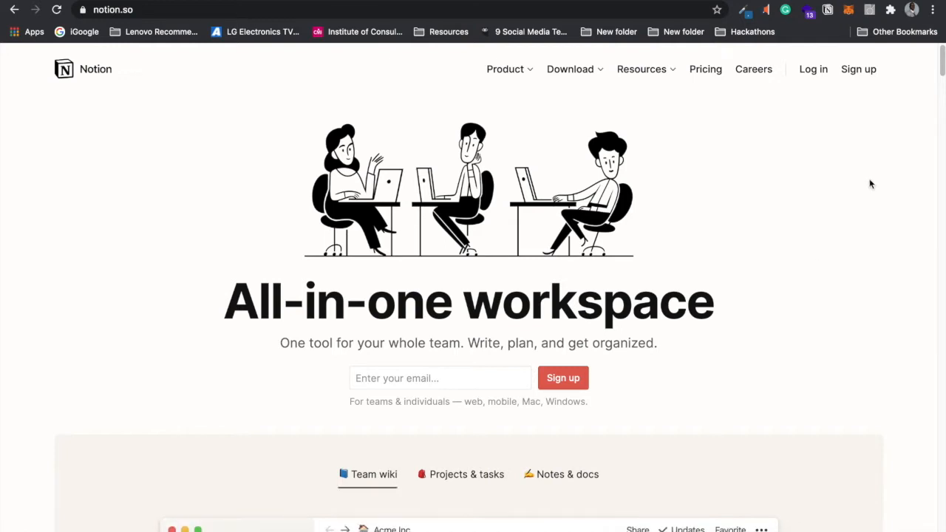
Step: Scroll the Notion homepage and check the Potion landing page in the other tab
mouse_move(942, 63)
left_mouse_down()
mouse_move(941, 78)
mouse_move(942, 59)
left_mouse_up()
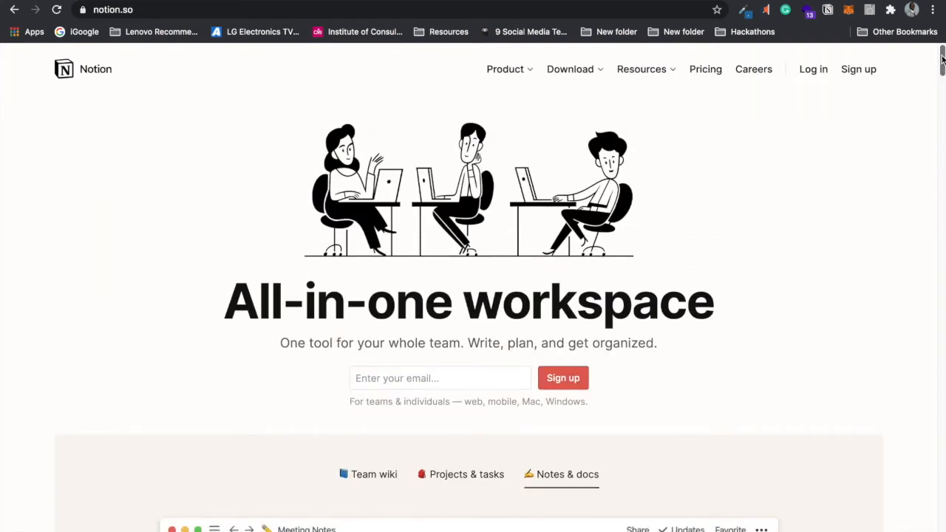
left_click_drag(942, 59, 921, 258)
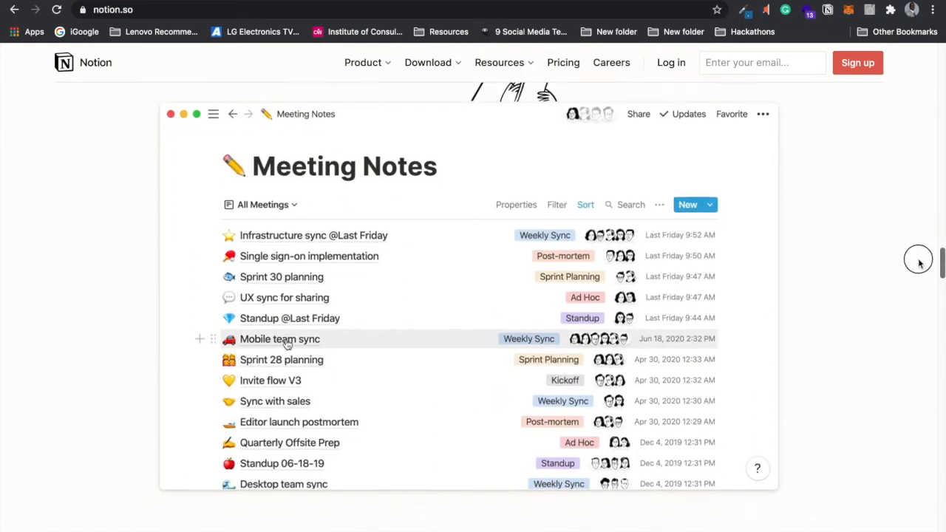
left_click_drag(914, 256, 920, 53)
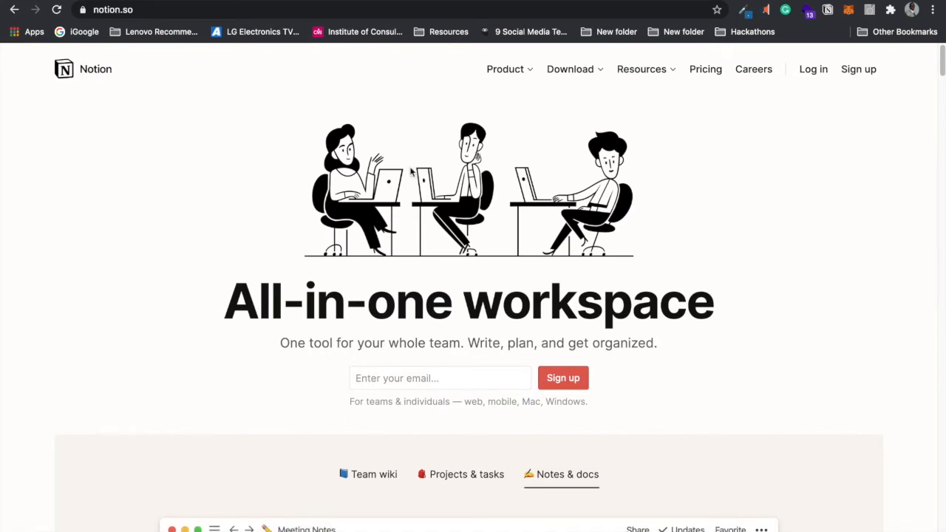
key("ctrl+Tab")
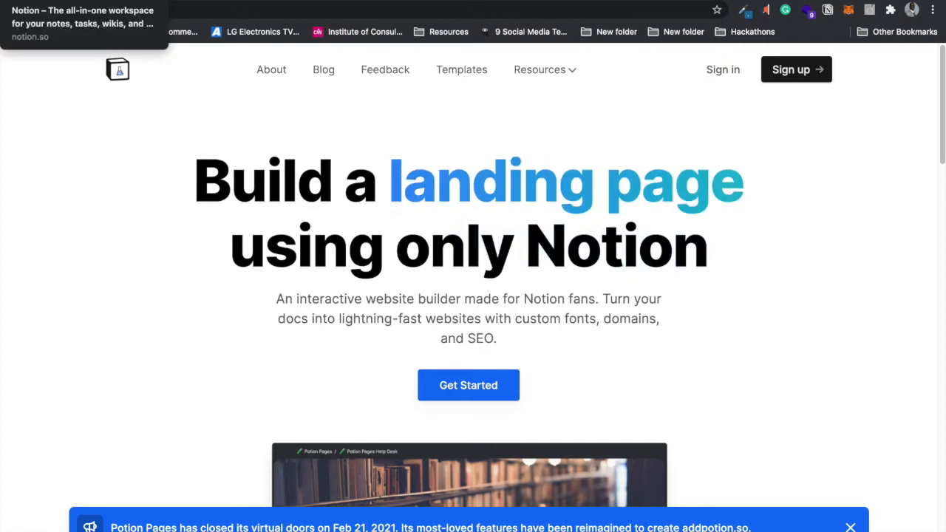
Step: Log in to Notion with a Google account
left_click(123, 1)
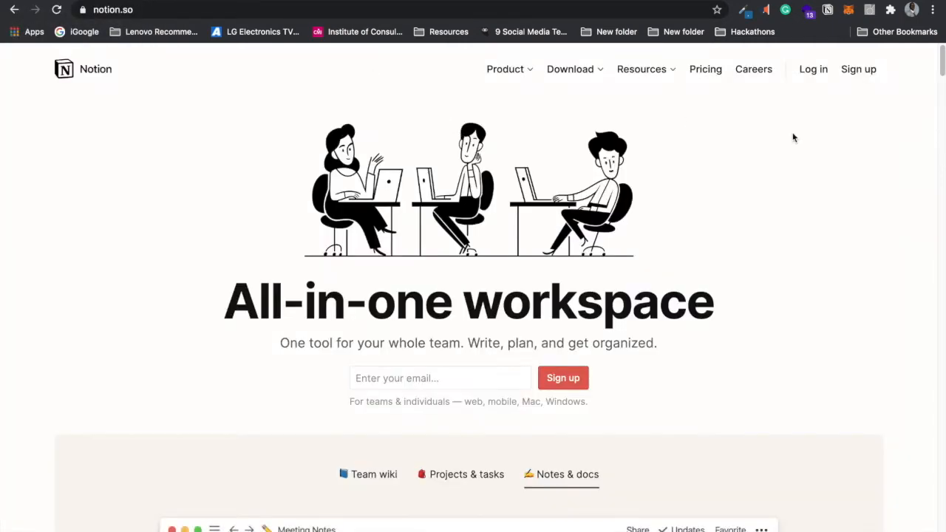
left_click(814, 70)
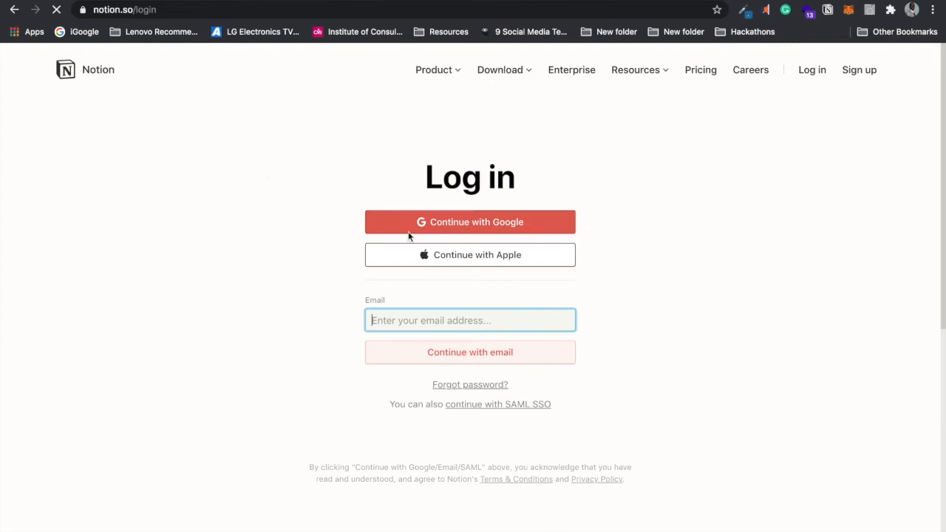
left_click(491, 225)
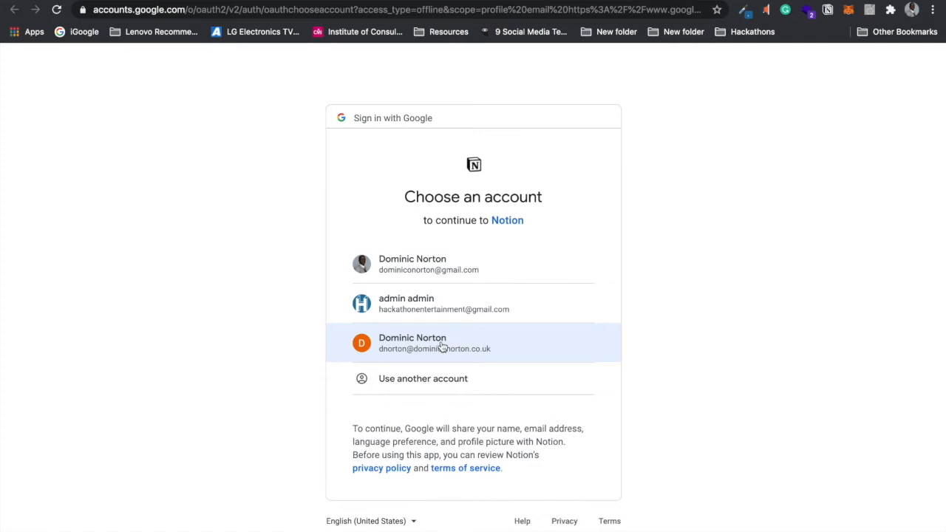
left_click(441, 343)
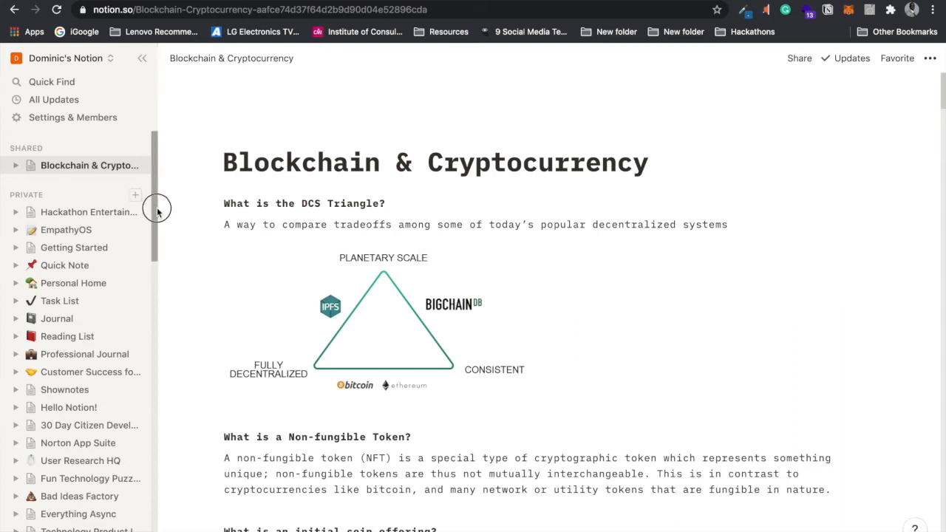
Step: Add a new blank page under Private in the sidebar
scroll(154, 191, "down", 3)
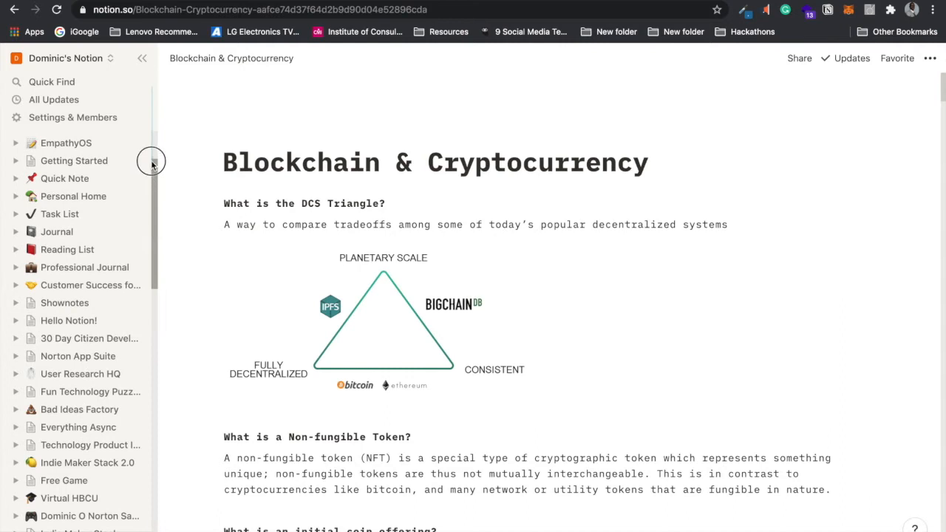
scroll(152, 140, "up", 3)
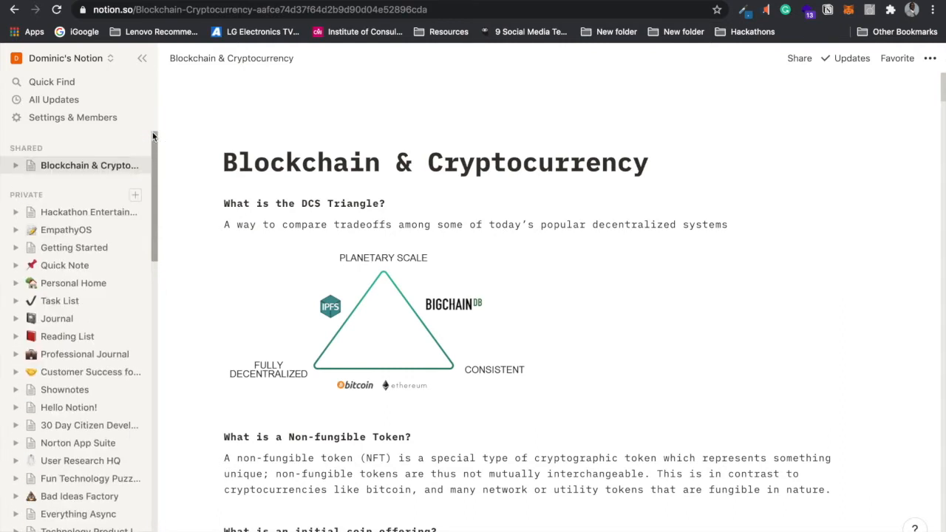
left_click(135, 198)
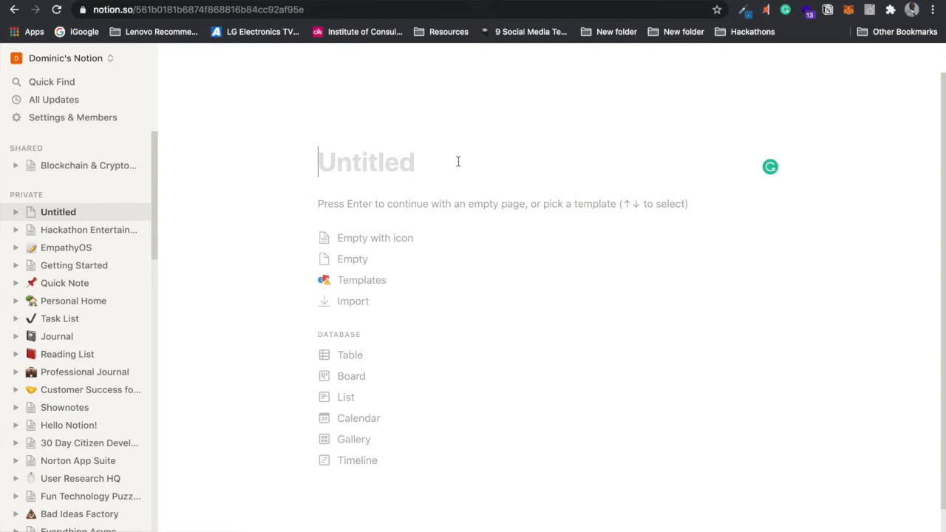
Step: Title the page 'Broken Tutorial', browse emoji icons, then leave it with no icon
type("B")
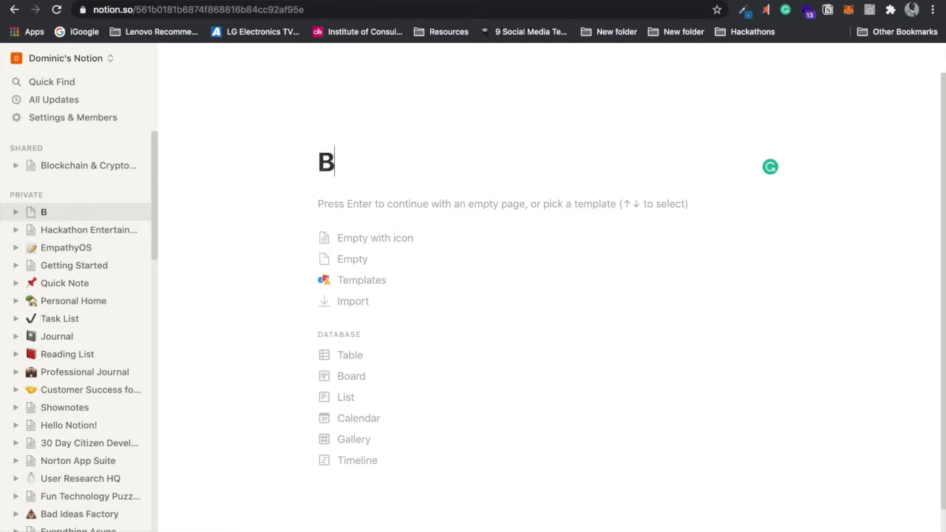
type("roken ")
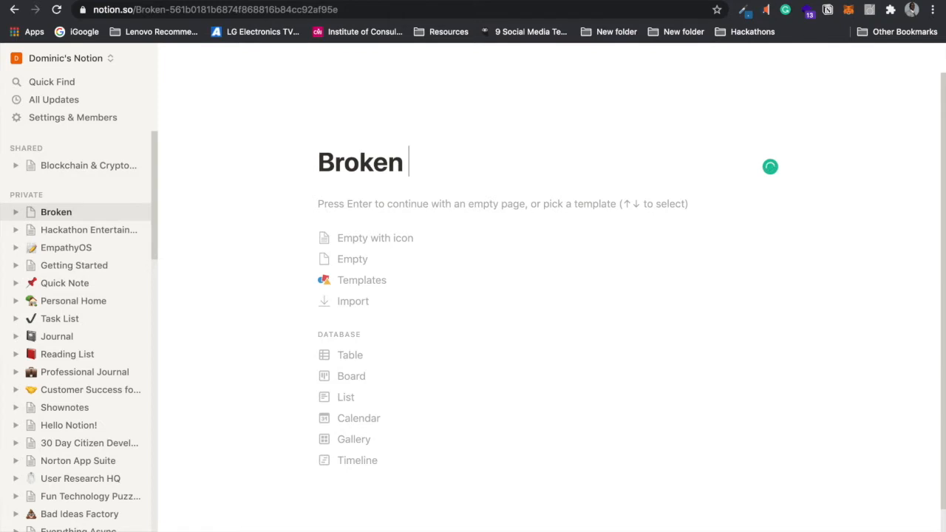
type("Tutorial")
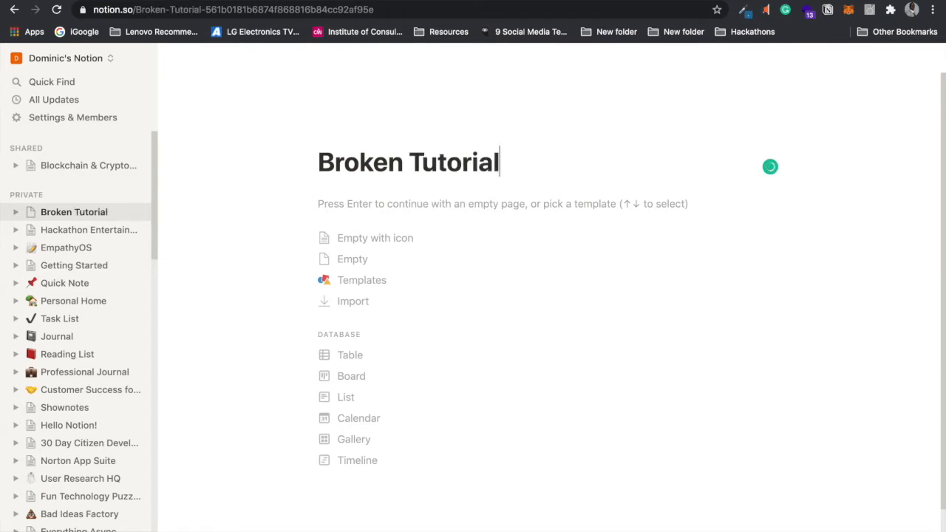
mouse_move(395, 109)
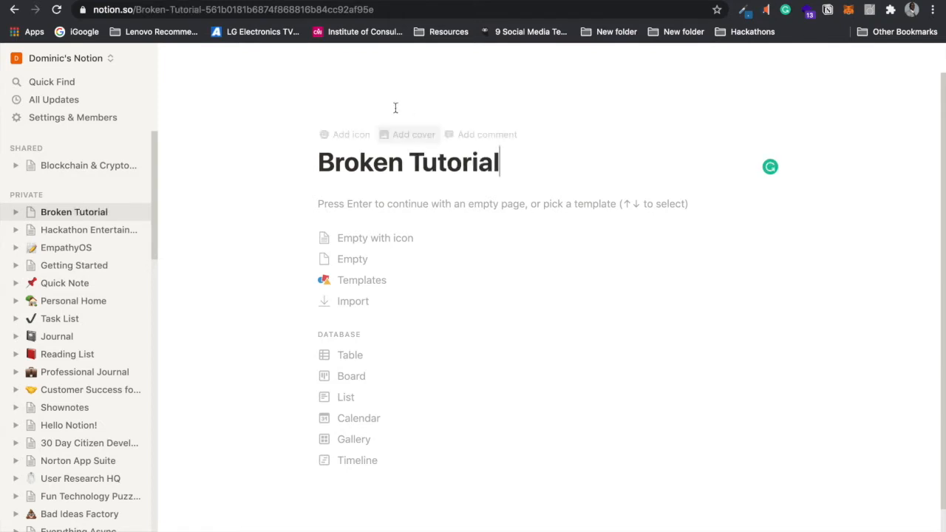
left_click(355, 139)
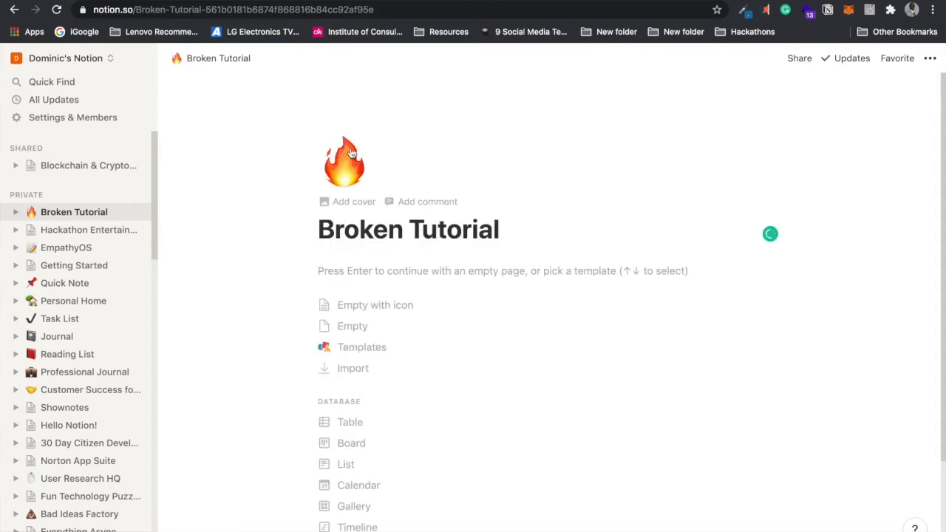
left_click(344, 163)
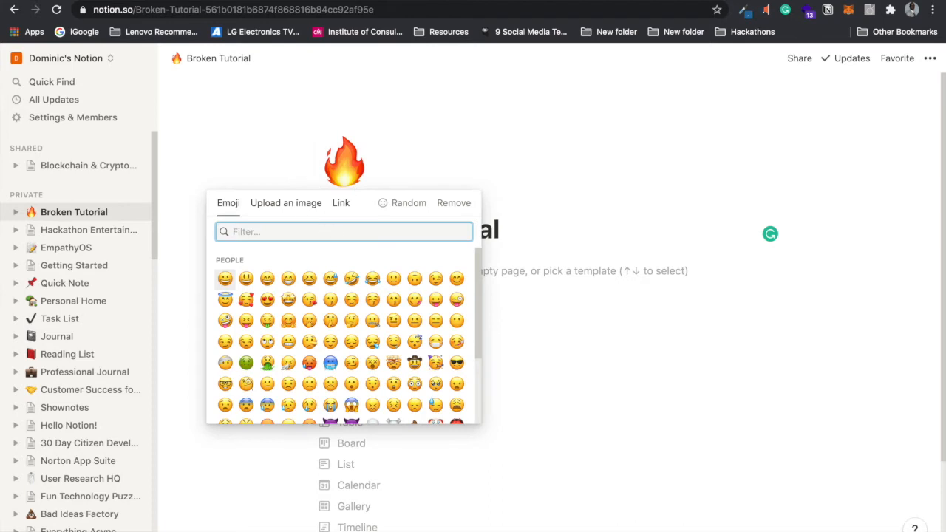
type("brok")
key("BackSpace")
key("BackSpace")
key("BackSpace")
key("BackSpace")
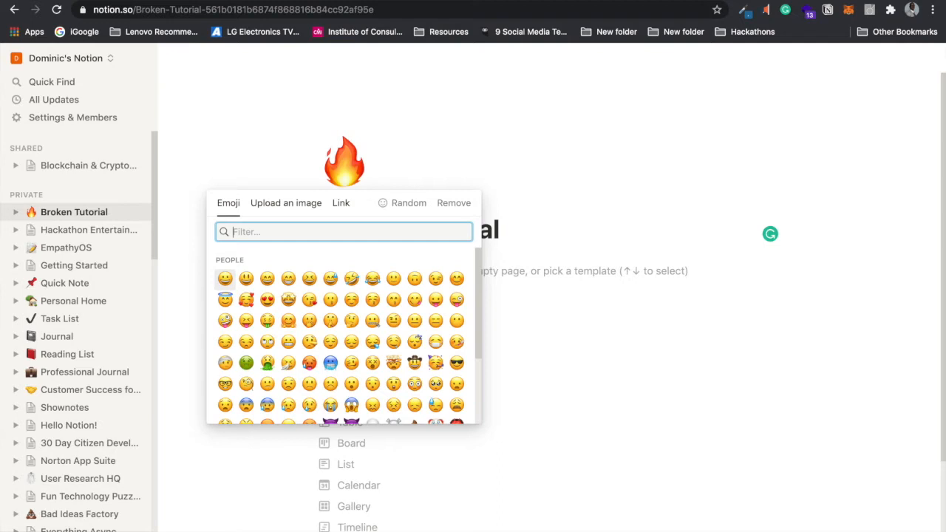
type("fix")
key("BackSpace")
key("BackSpace")
key("BackSpace")
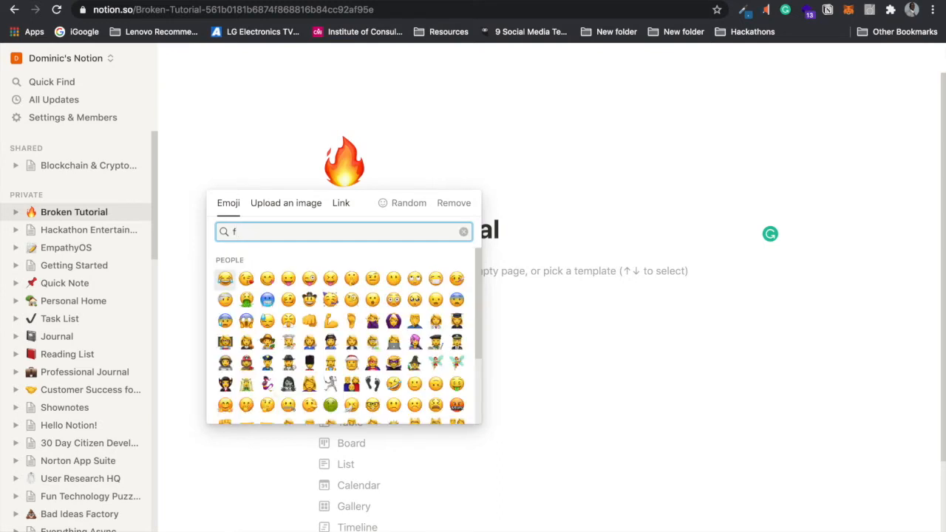
type("tutorial")
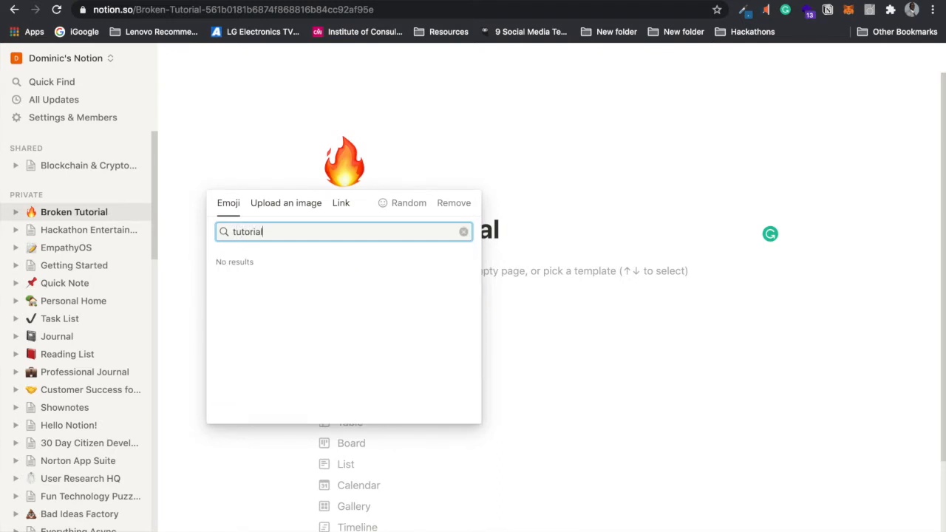
left_click(455, 204)
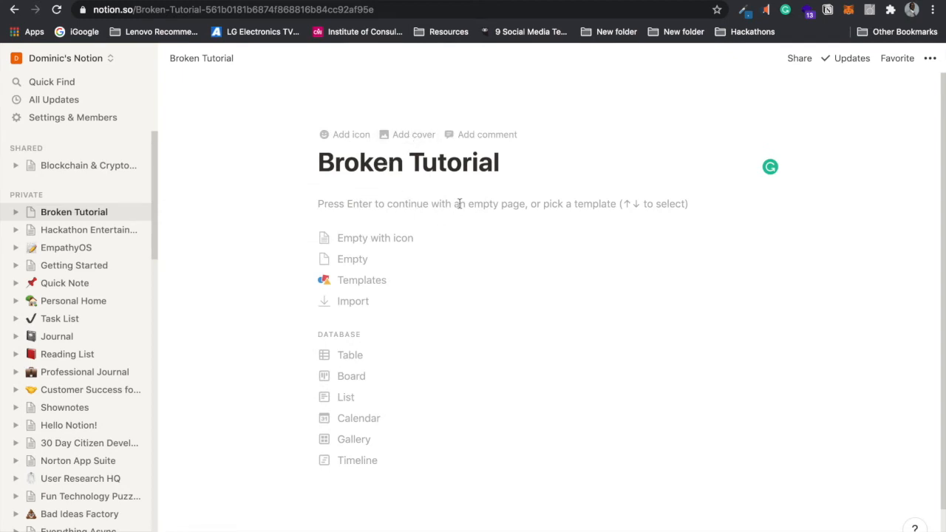
Step: Set the page cover to the first Unsplash result for 'youtube'
left_click(409, 135)
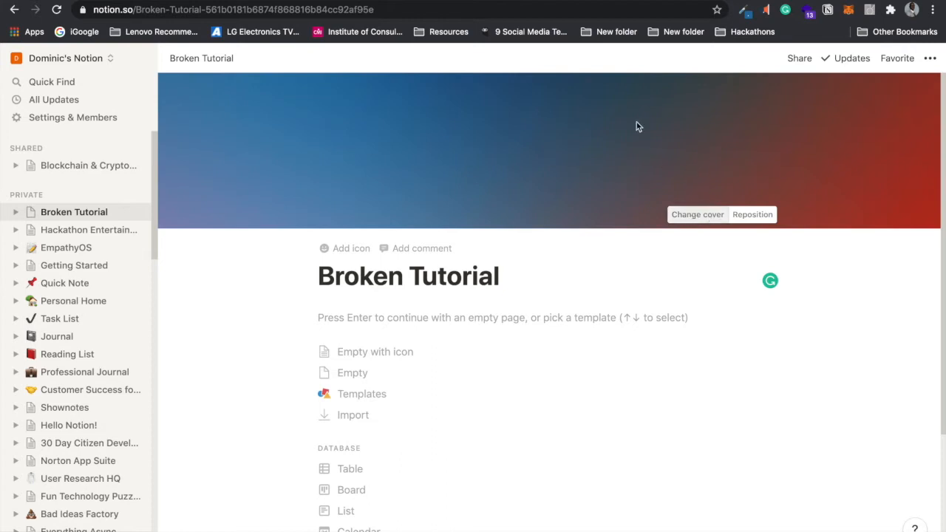
left_click(690, 213)
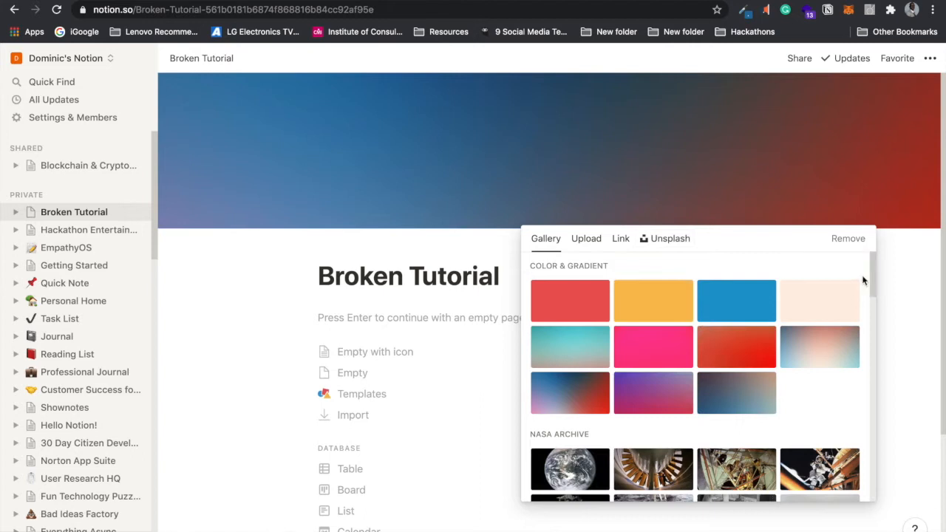
mouse_move(874, 269)
left_mouse_down()
mouse_move(871, 363)
mouse_move(867, 254)
left_mouse_up()
left_click(660, 239)
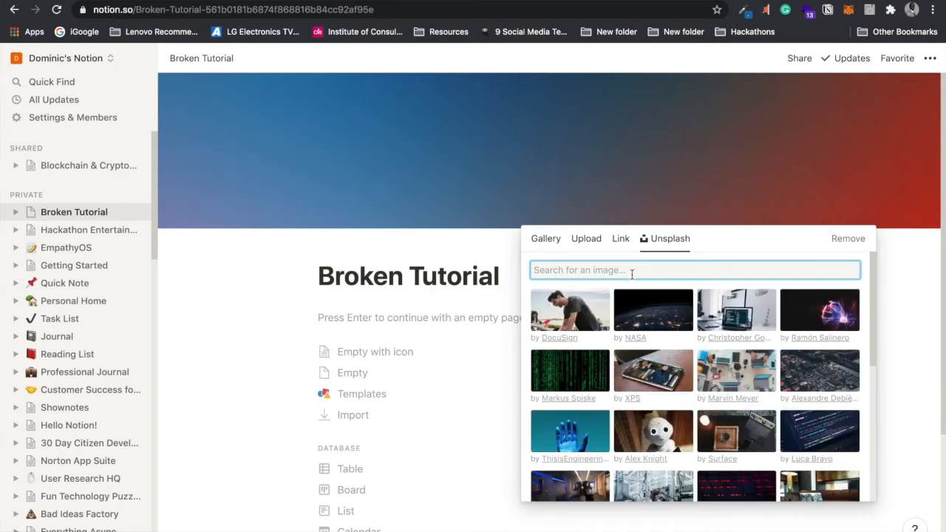
type("tutorial")
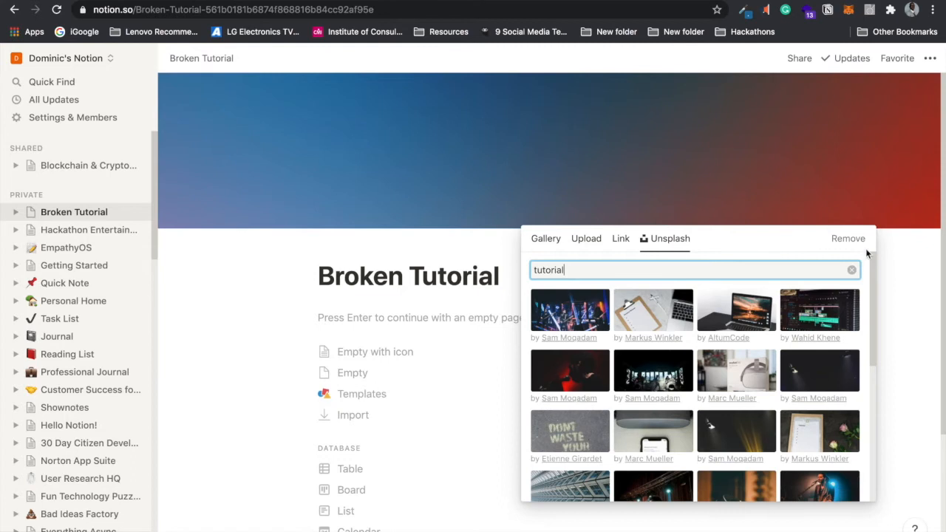
left_click_drag(872, 269, 862, 237)
left_click_drag(608, 270, 520, 269)
type("youtube")
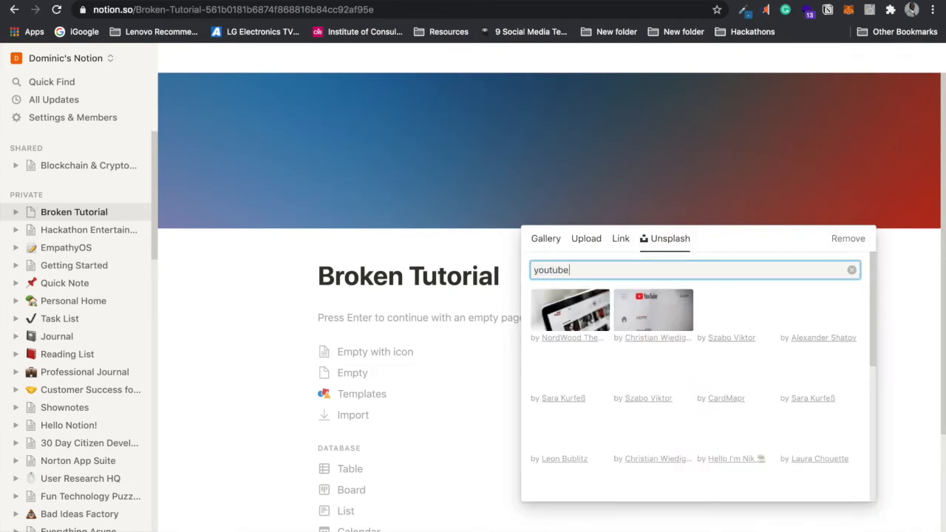
left_click(571, 309)
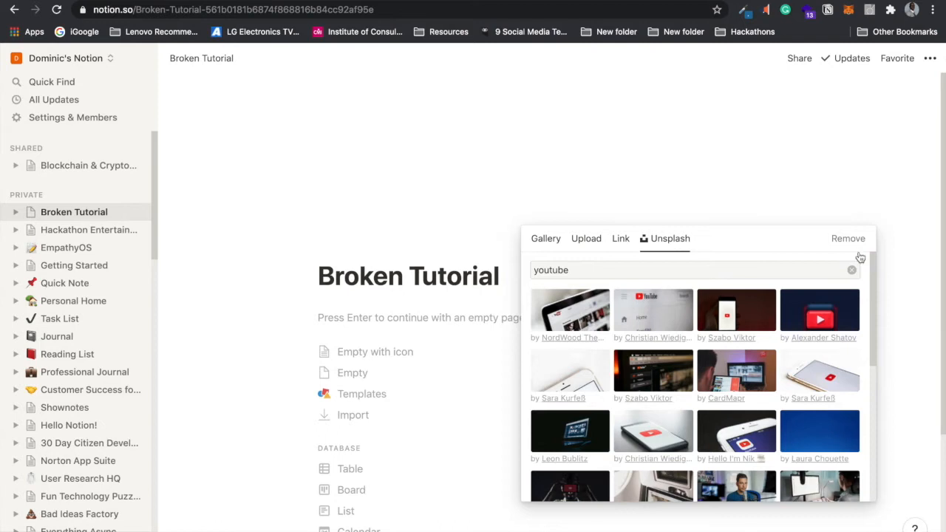
left_click(927, 312)
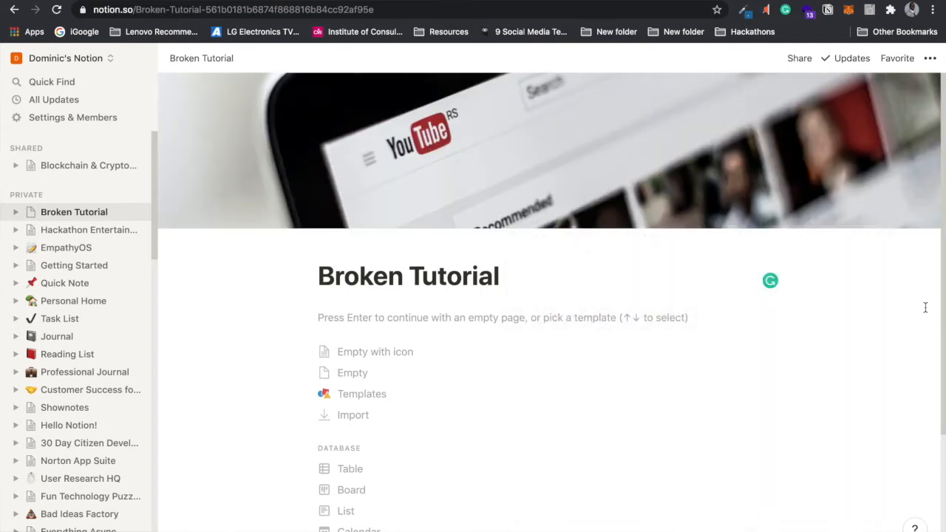
mouse_move(913, 140)
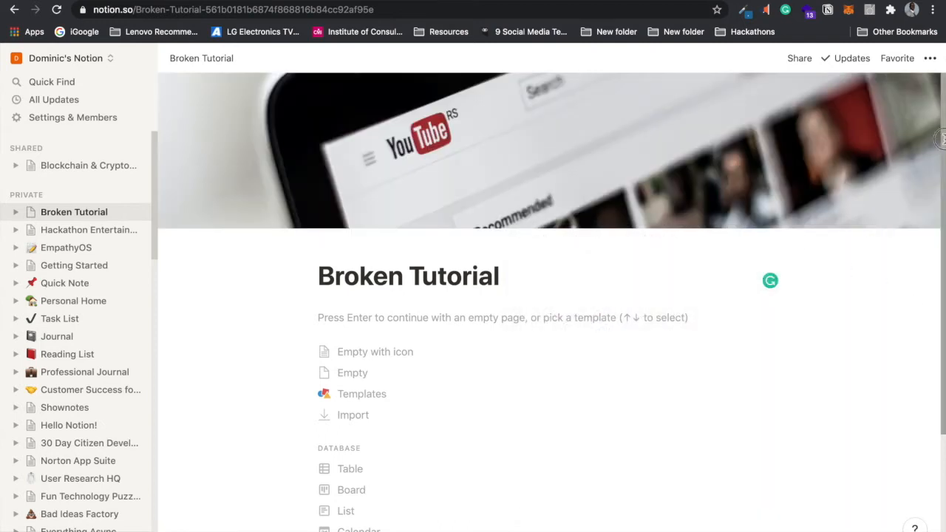
scroll(938, 144, "down", 2)
scroll(940, 145, "up", 1)
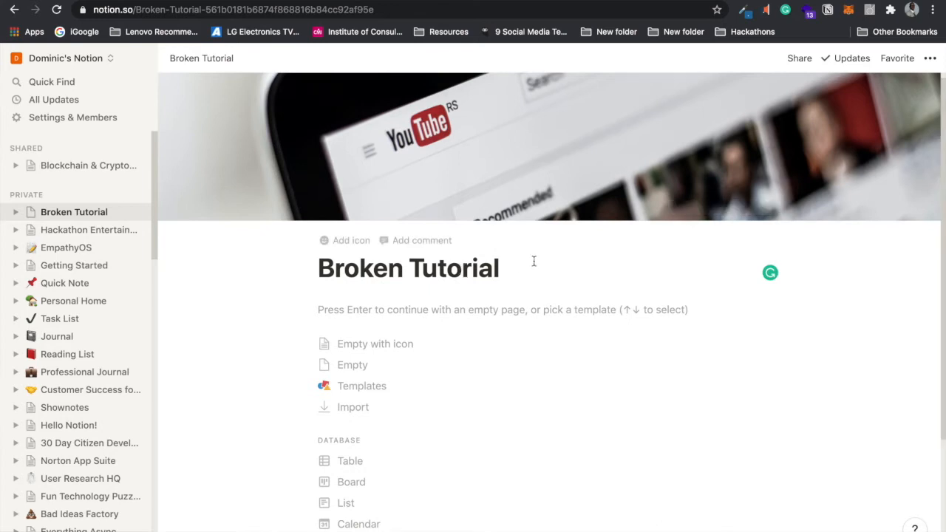
Step: Start with an empty page and type 'Report and discover errors with technical YouTube tutorials'
mouse_move(659, 130)
left_click(318, 263)
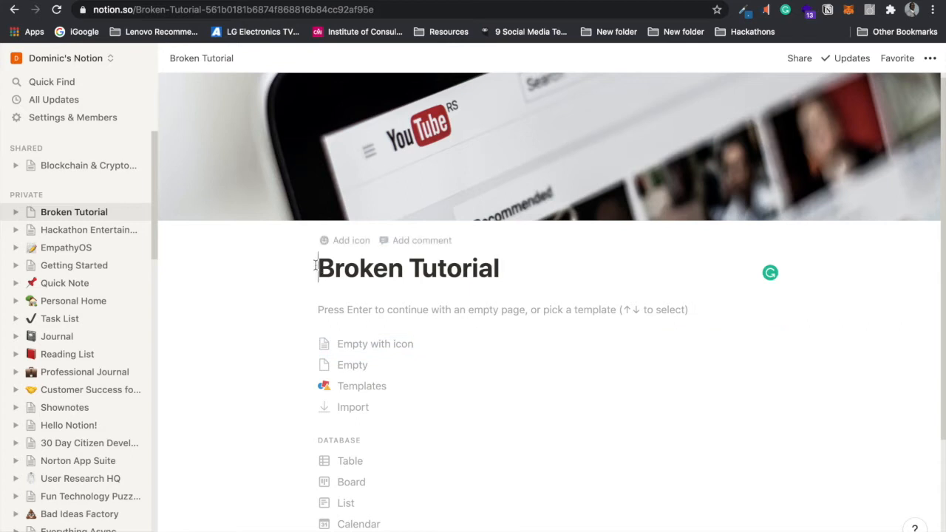
left_click(353, 310)
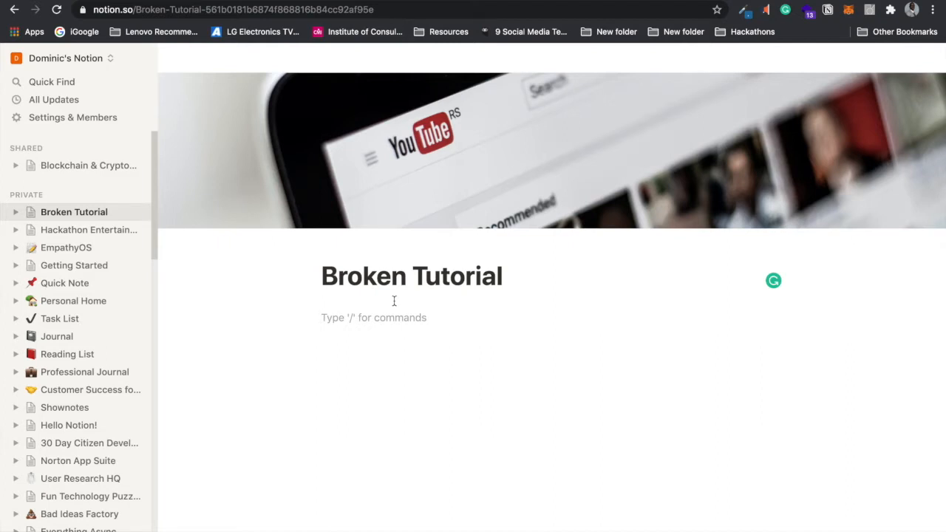
type("Report and discover errors with technical")
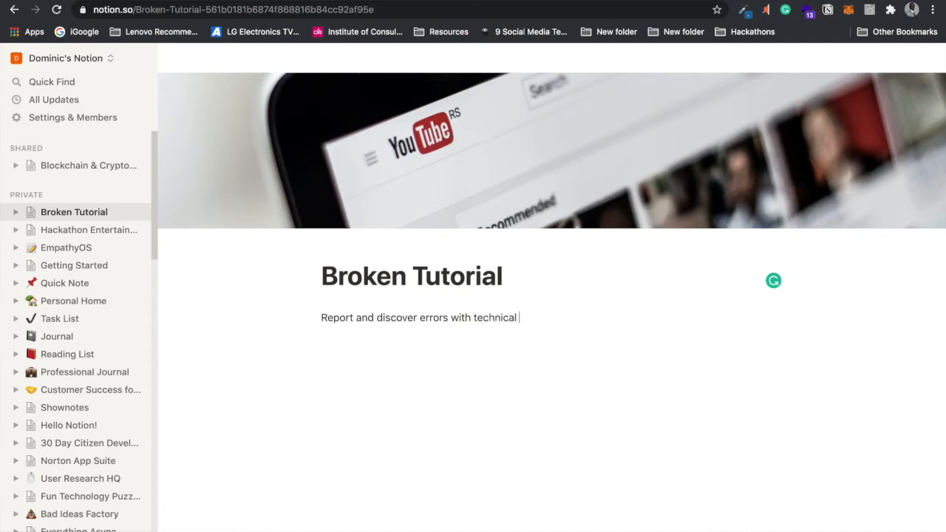
type(" YouTube tutorials")
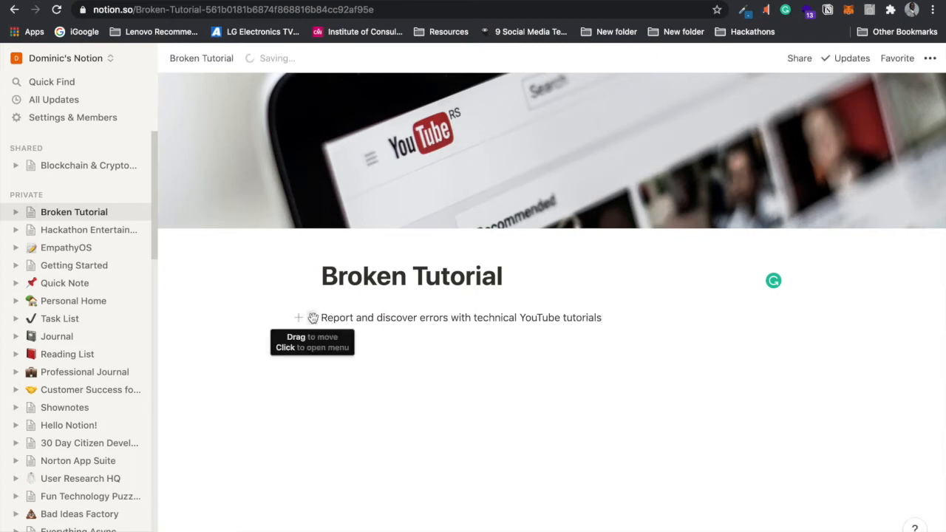
Step: Undo an accidental conversion of the tagline into a sub-page
left_click(313, 317)
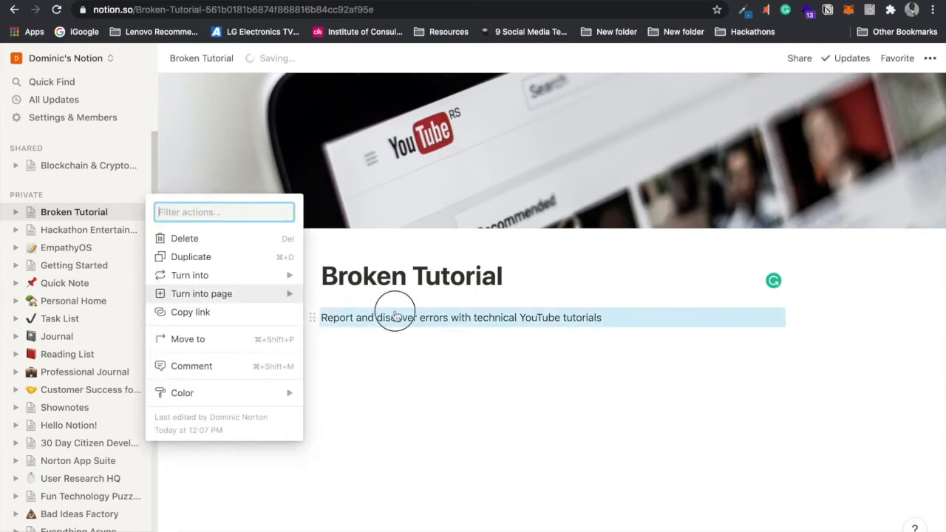
left_click(504, 351)
left_click(547, 354)
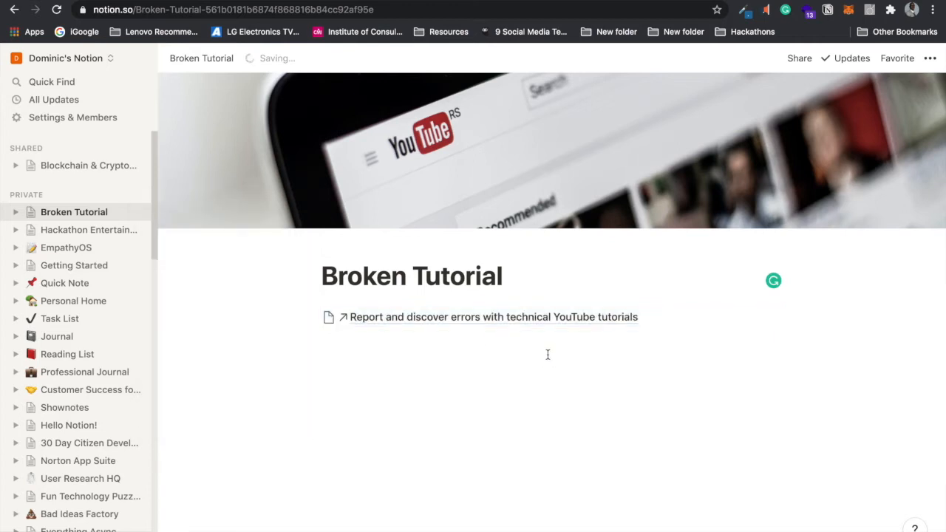
left_click(640, 317)
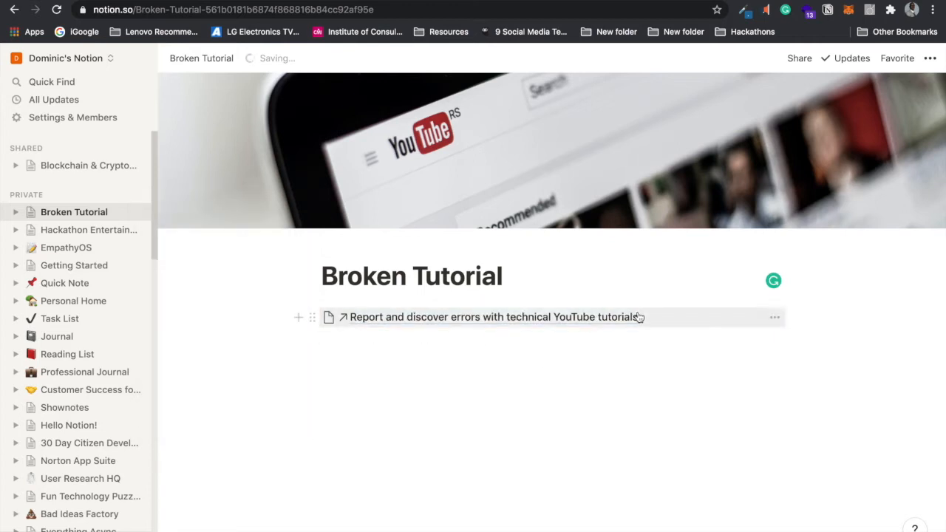
key("super+z")
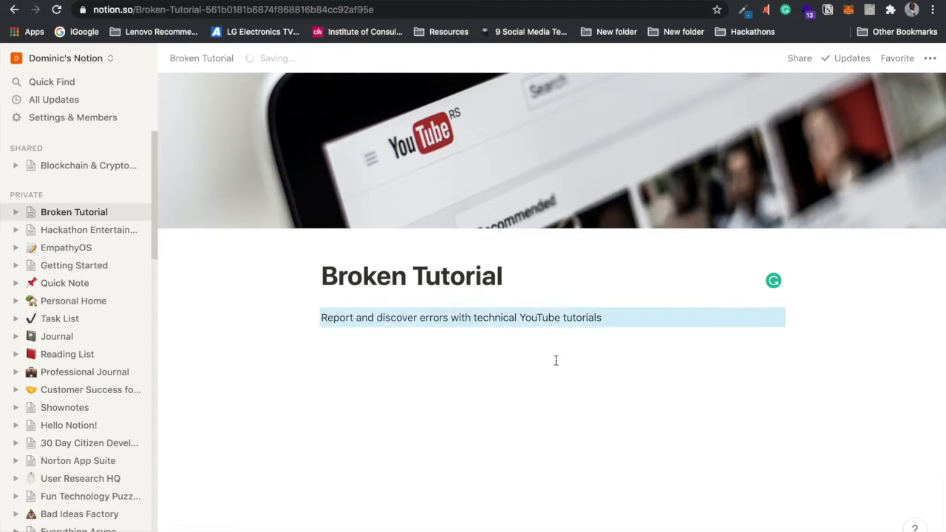
left_click(603, 317)
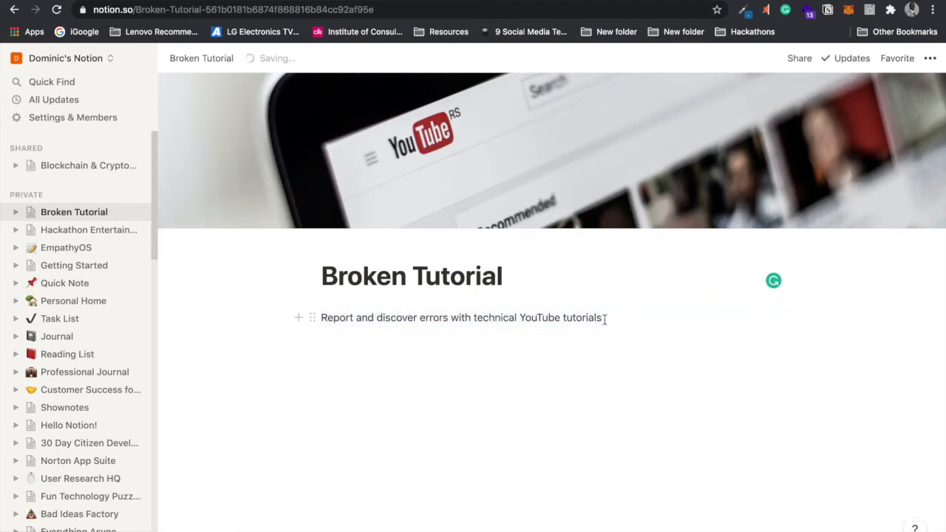
Step: Make the tagline a Heading 2 and start a new block below it
triple_click(321, 318)
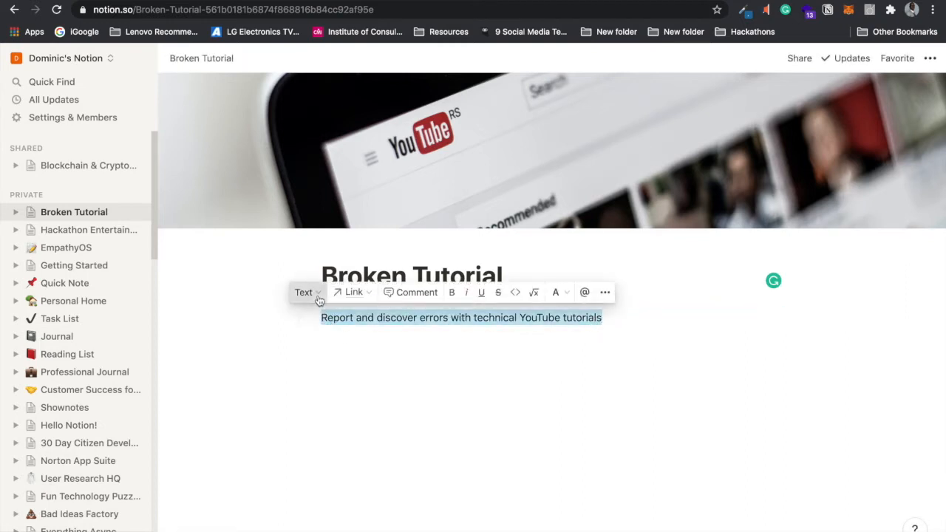
left_click(314, 294)
key("Escape")
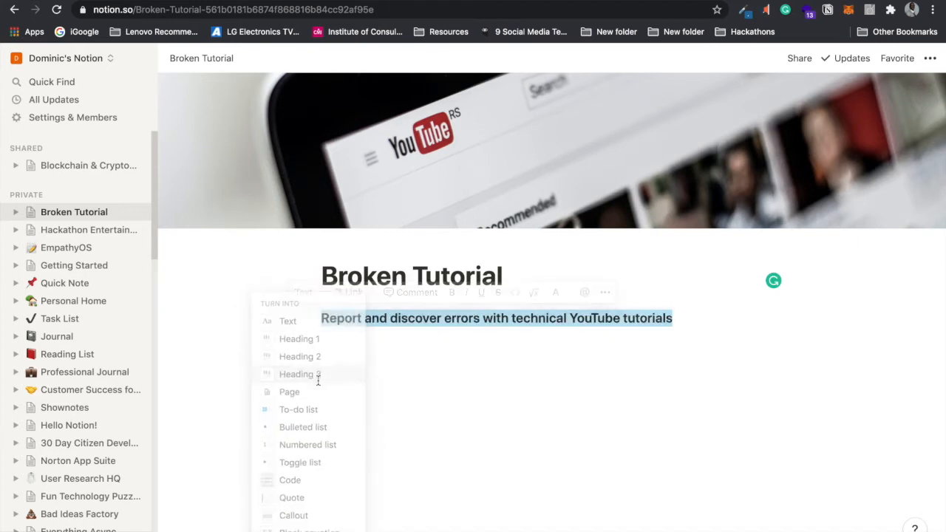
left_click(715, 320)
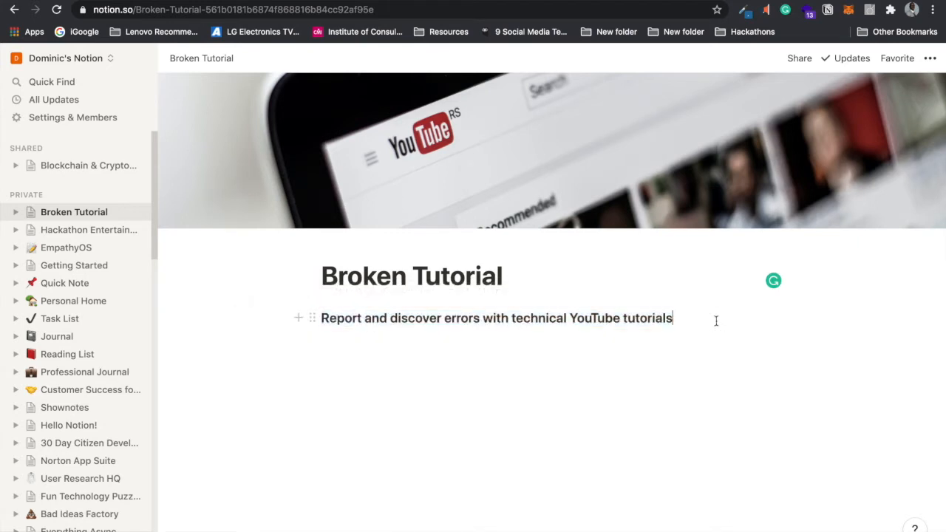
triple_click(323, 321)
left_click(338, 292)
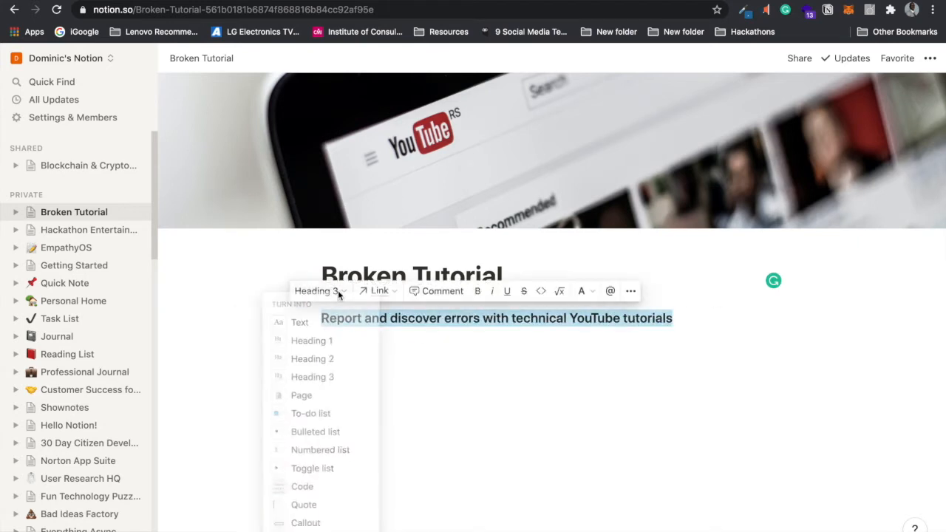
left_click(343, 363)
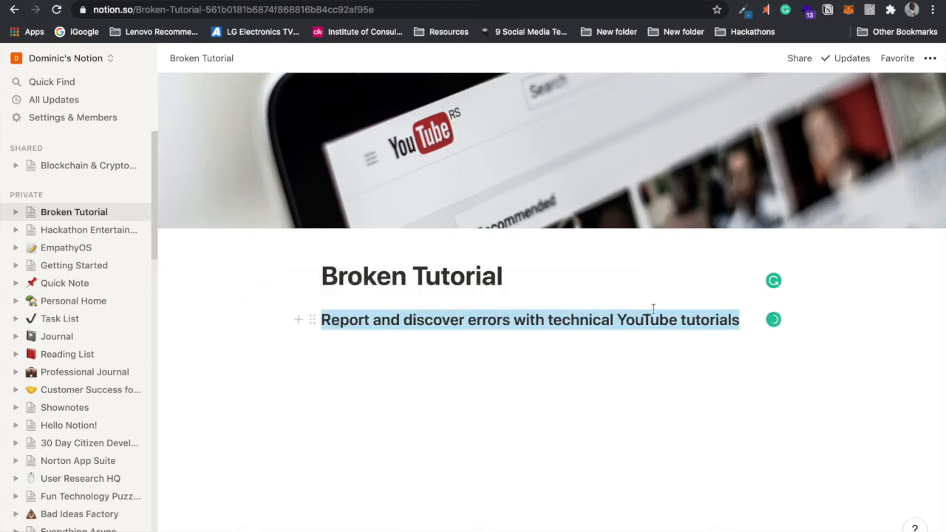
left_click(633, 355)
left_click(625, 368)
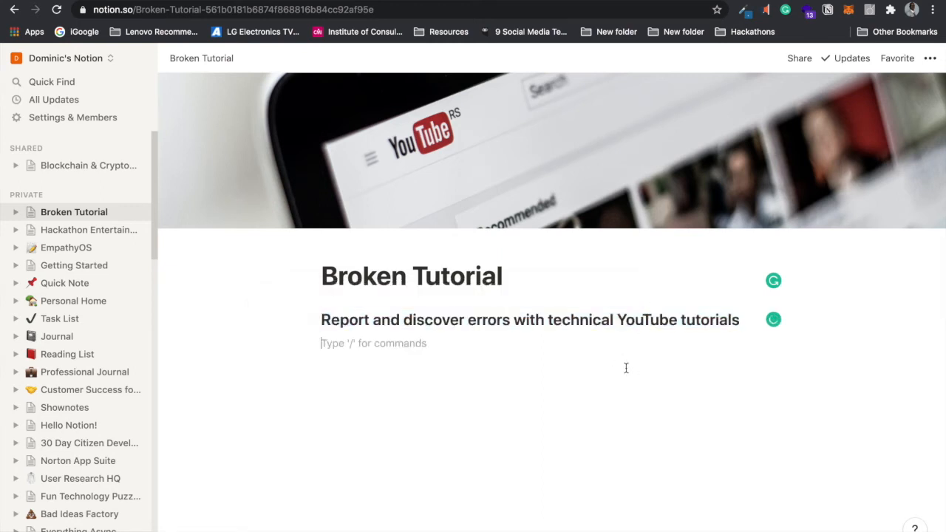
Step: Insert an Unsplash image from an 'ang' search showing a man covering his ears
key("Return")
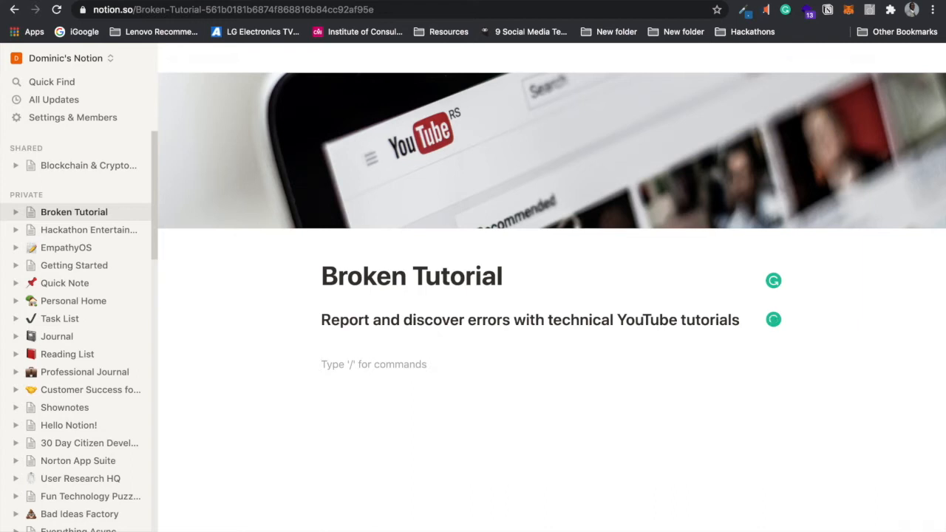
type("/")
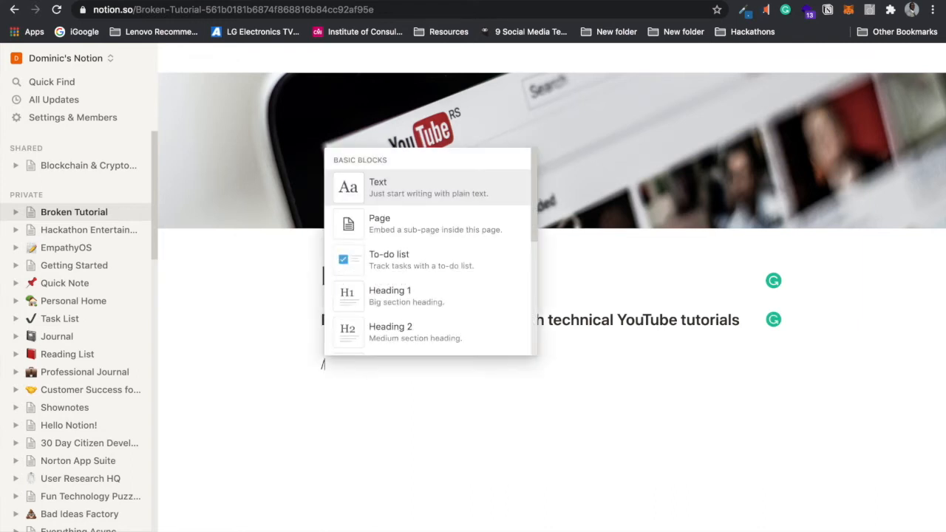
key("BackSpace")
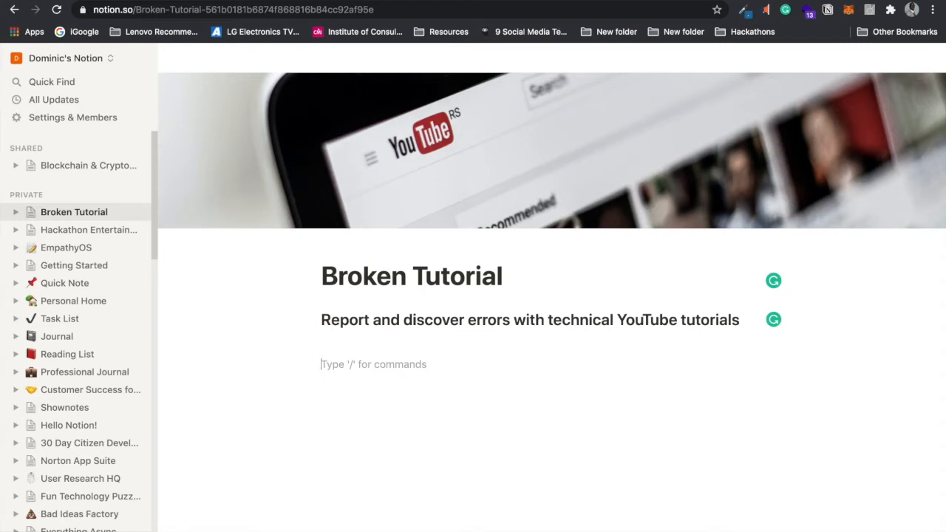
type("/")
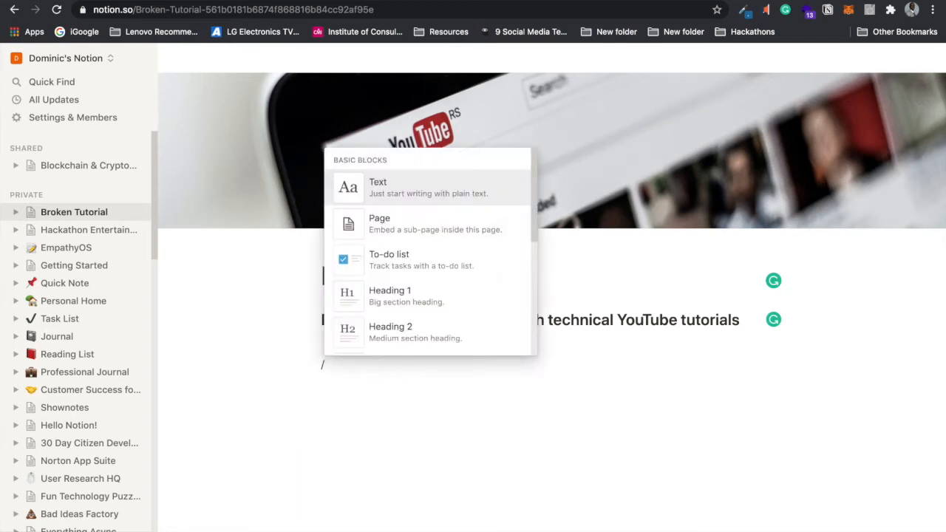
type("imag")
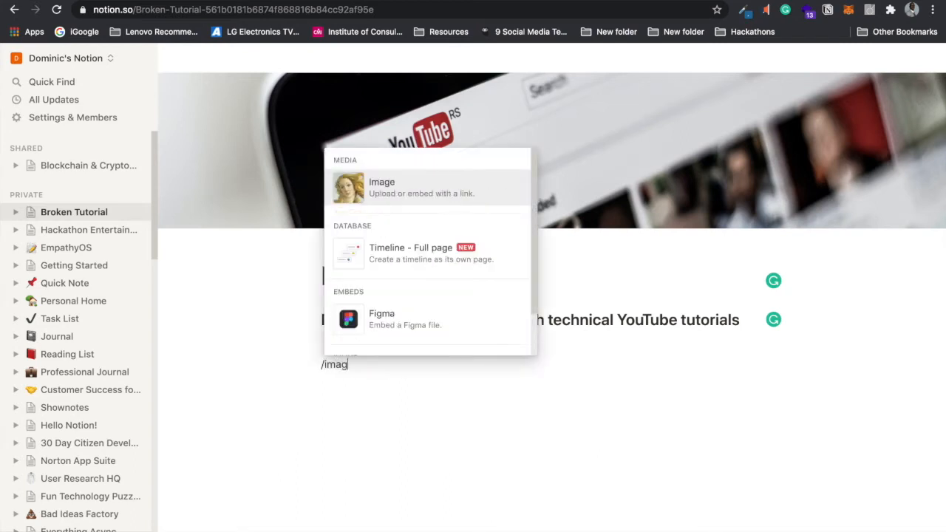
left_click(469, 194)
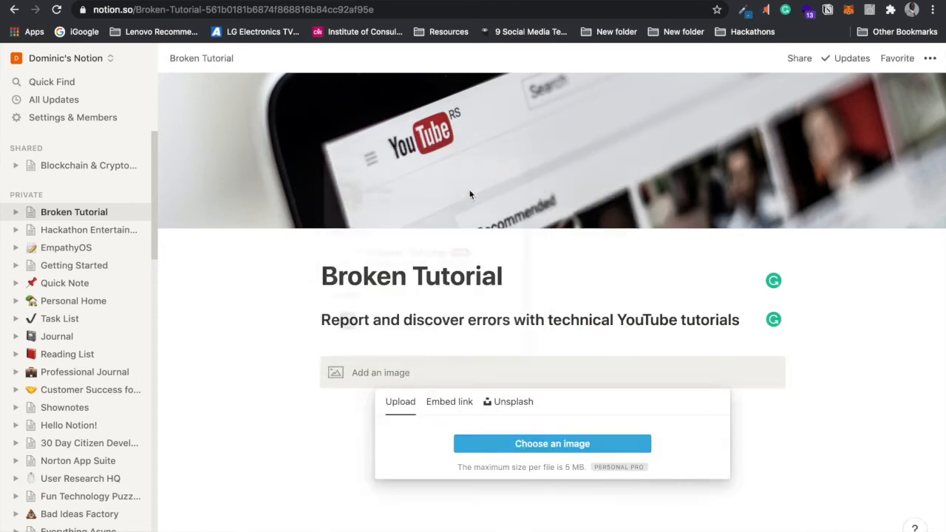
left_click(496, 404)
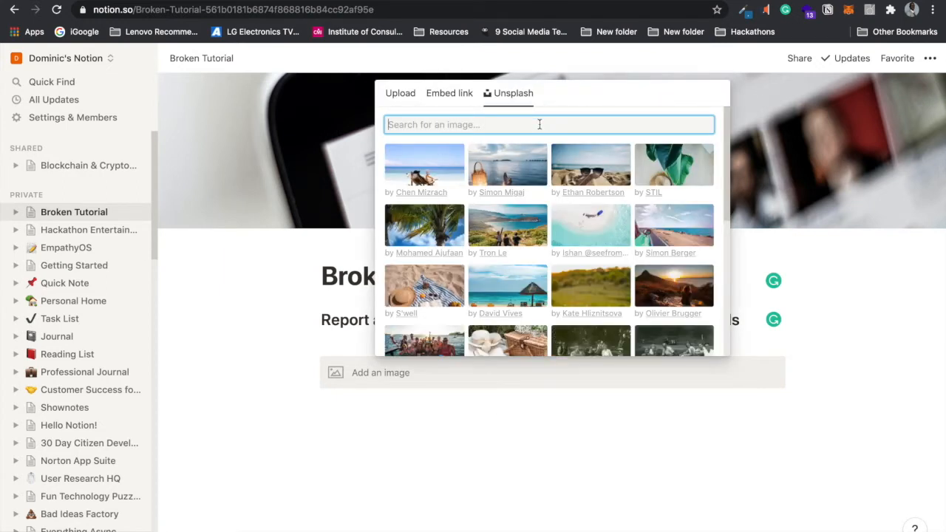
type("angry")
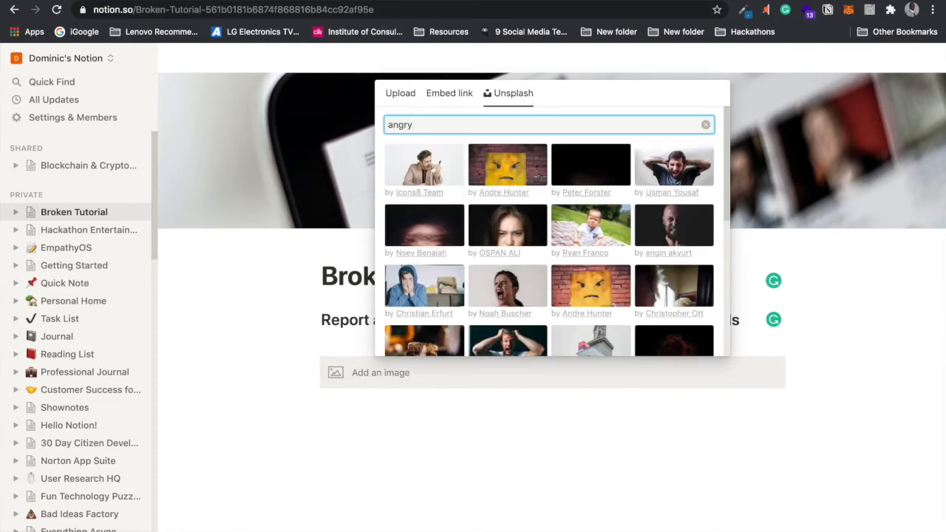
left_click(724, 159)
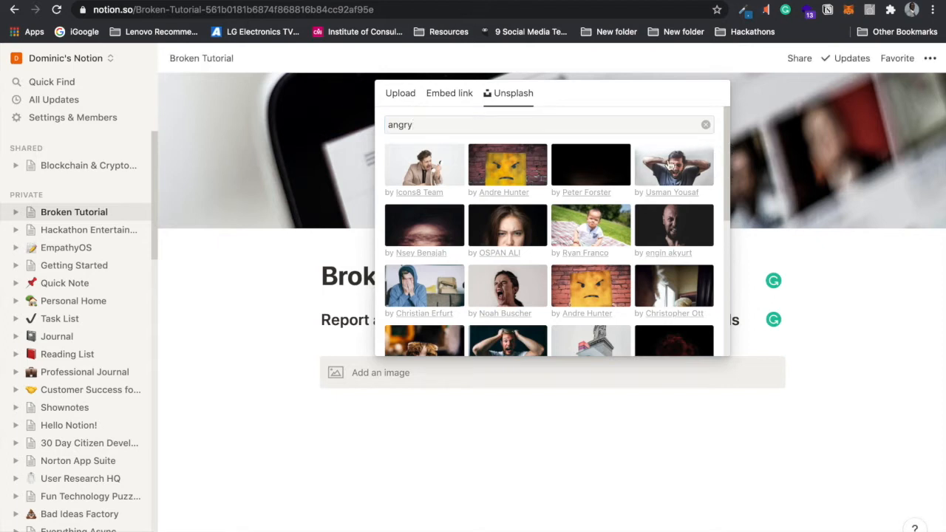
left_click(668, 164)
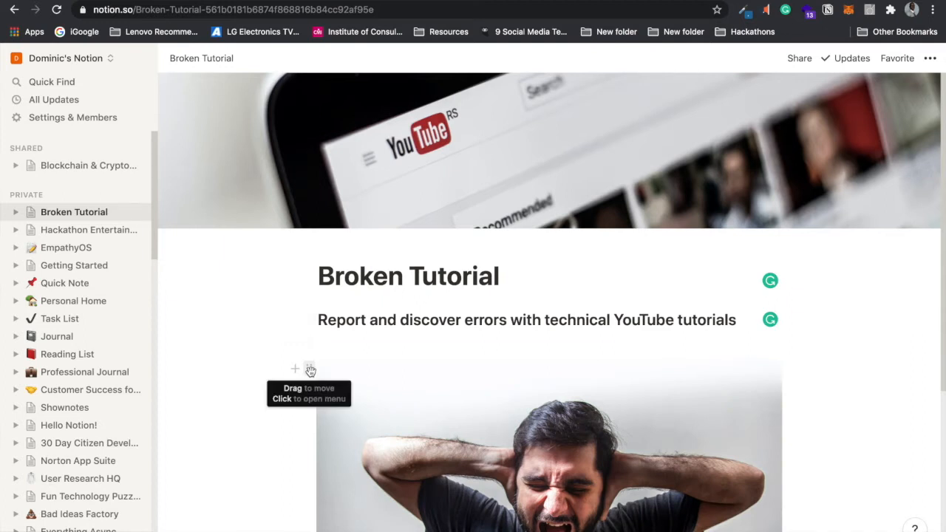
Step: Replace the tagline with 'Save Hundreds of Hours Troubleshooting Broken Tutorials'
left_click_drag(317, 319, 739, 323)
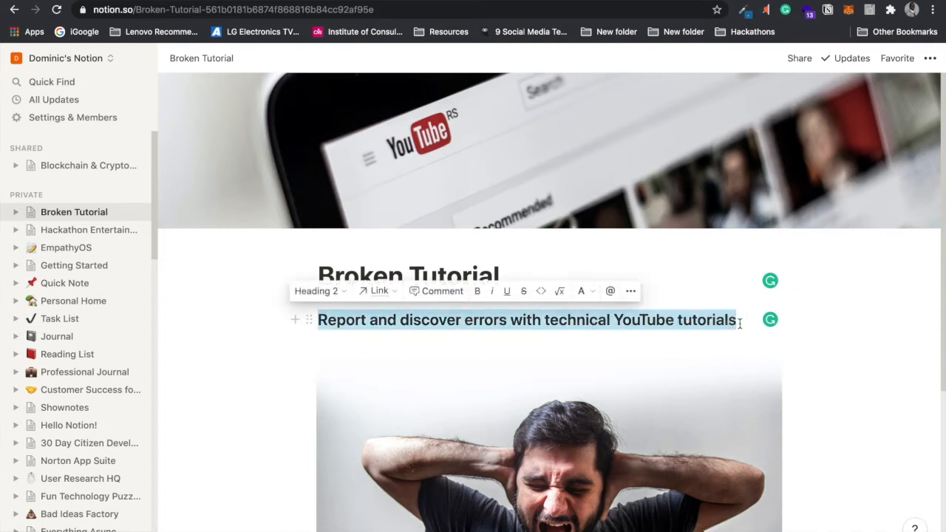
type("S")
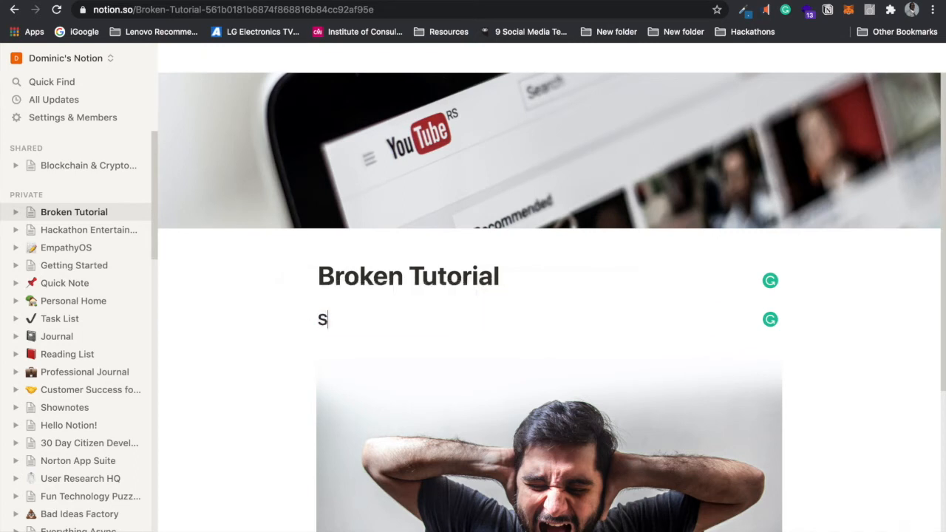
type("ave Hund")
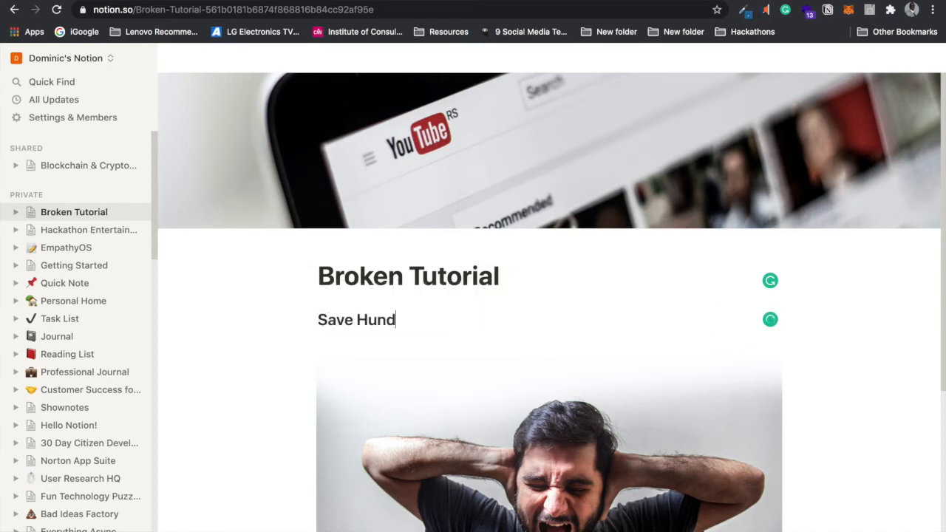
type("reds of Ho")
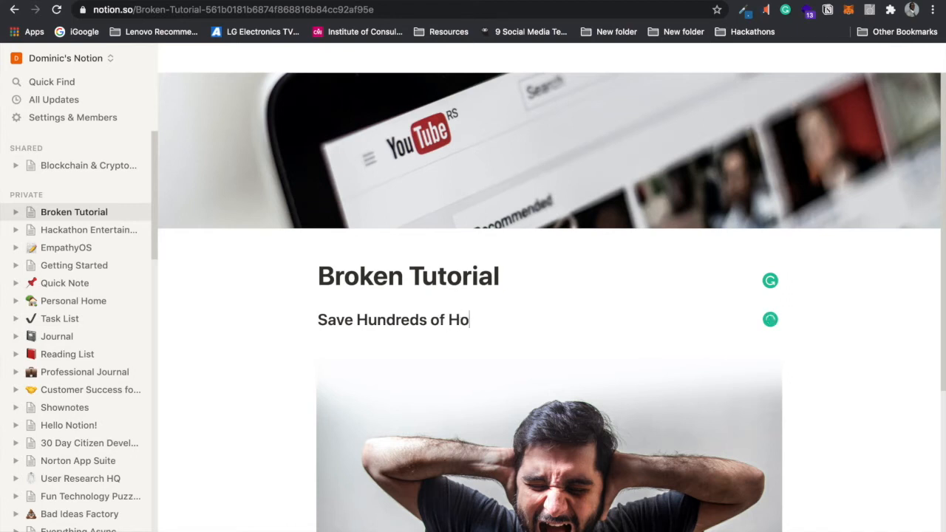
type("urs Troub")
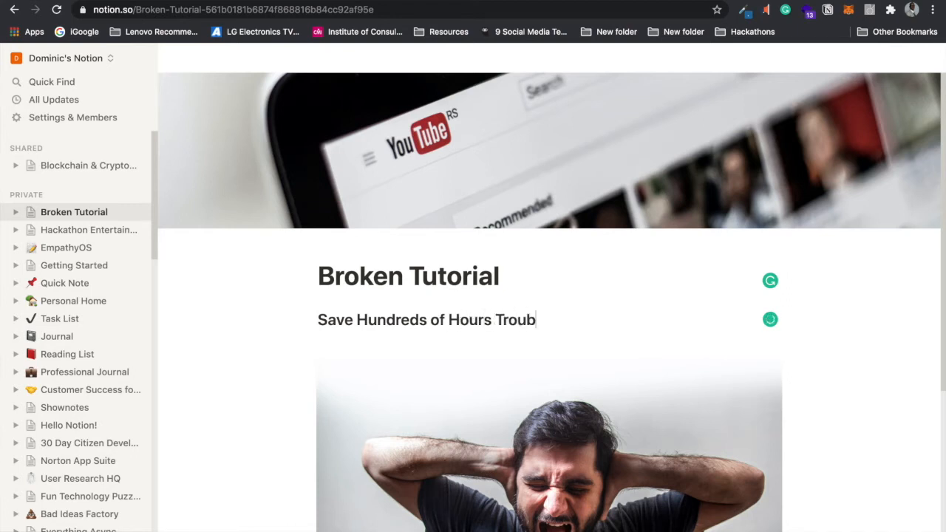
type("leshootin")
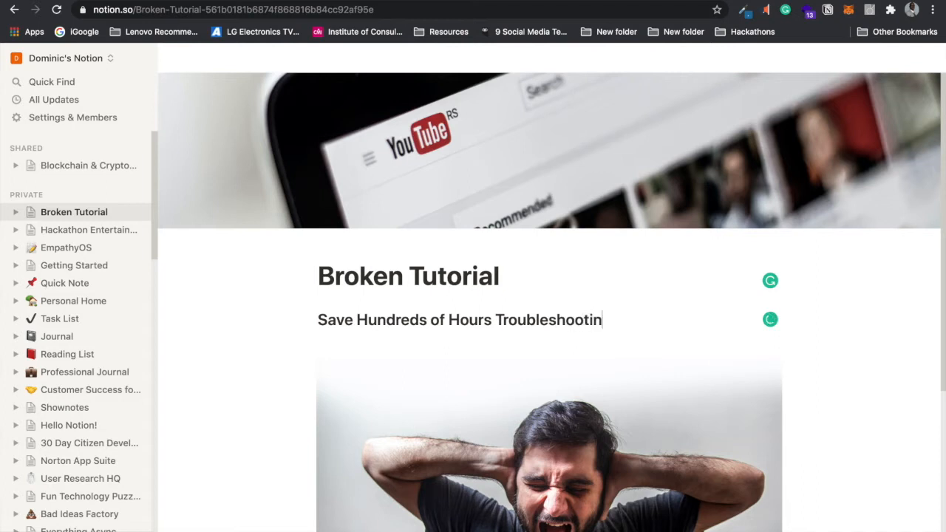
type("g Broke")
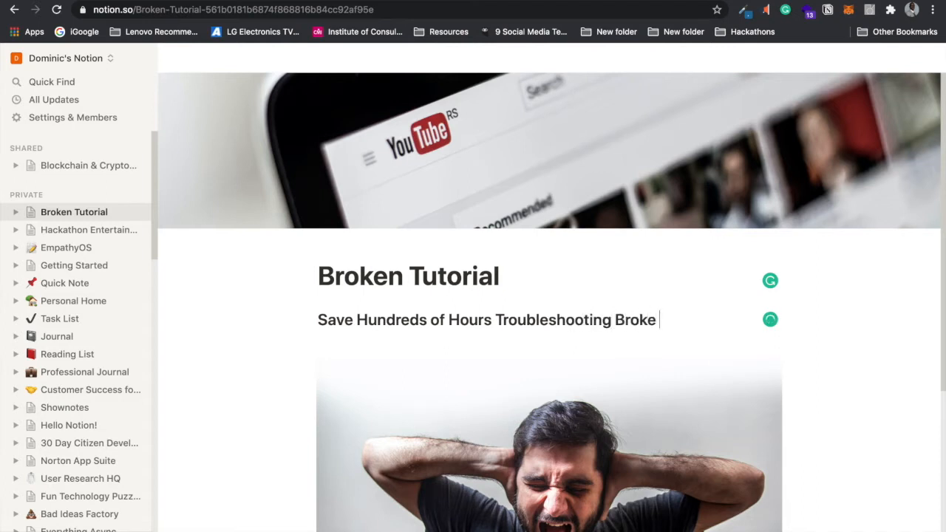
type("n Tutorials")
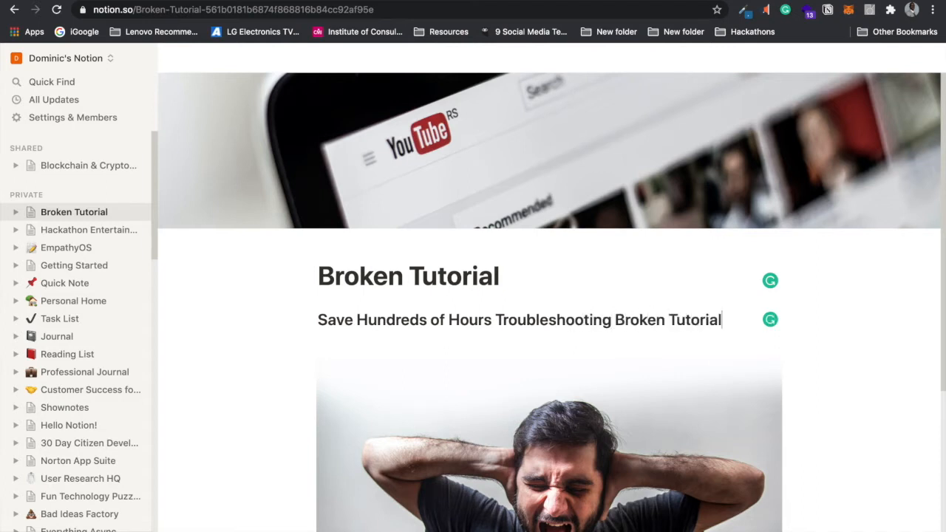
Step: Undo the stray column split and remove the leftover empty block
left_click_drag(309, 344, 791, 319)
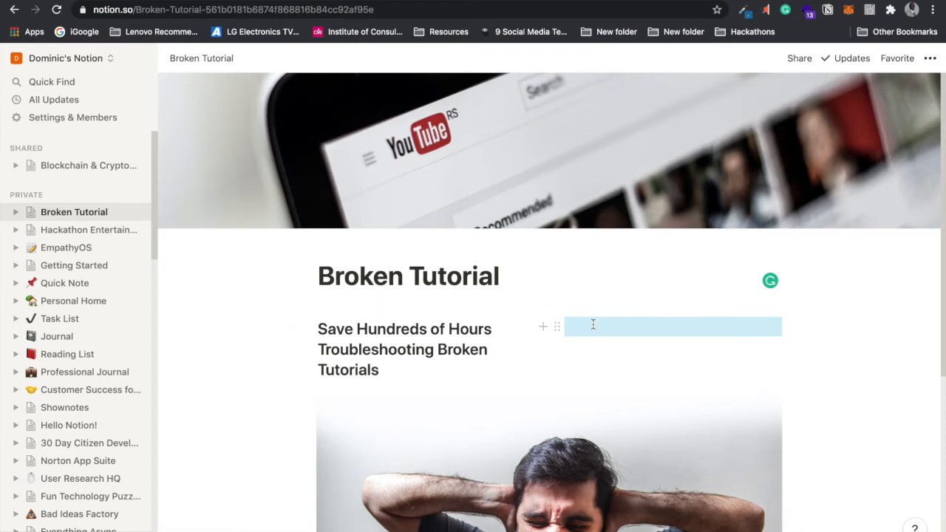
key("ctrl+z")
key("BackSpace")
left_click(332, 342)
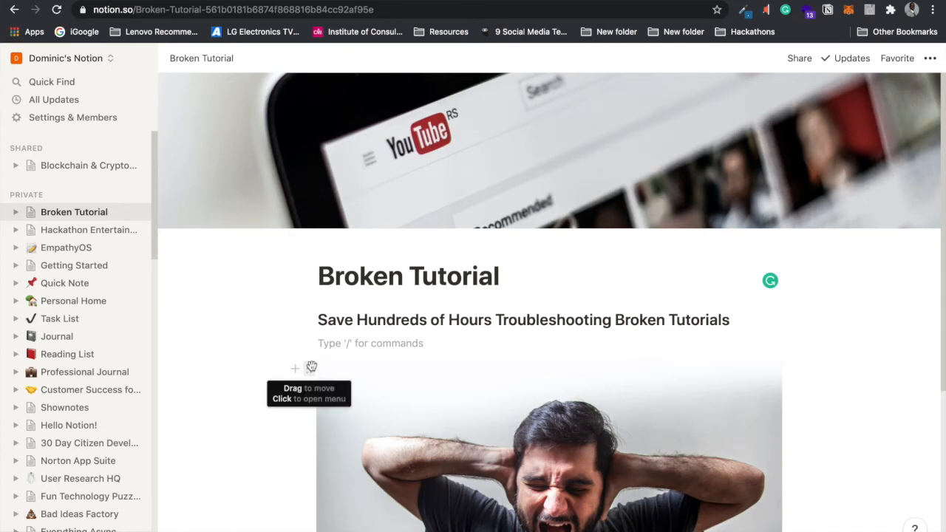
Step: Drag the photo into a right-hand column beside the subtitle and add a line under it
left_click_drag(318, 319, 747, 313)
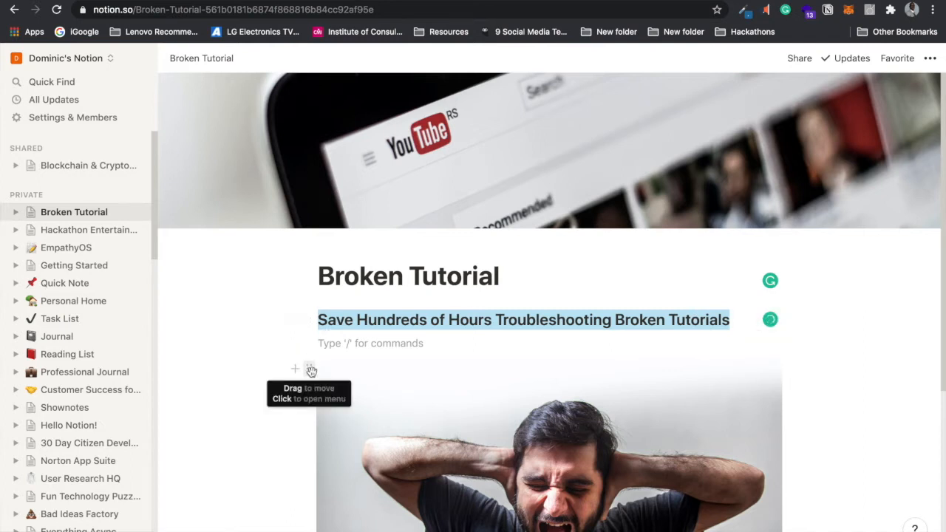
left_click(311, 371)
left_click_drag(543, 364, 789, 320)
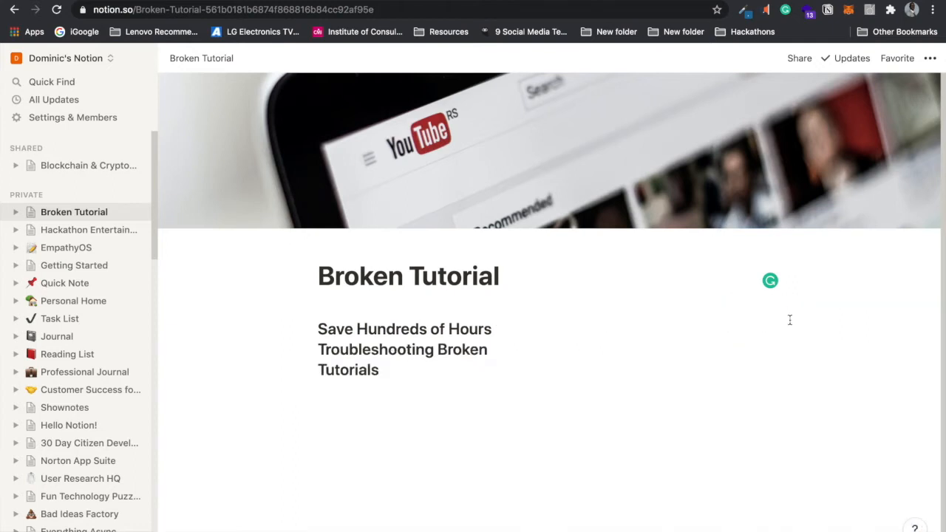
left_click(423, 406)
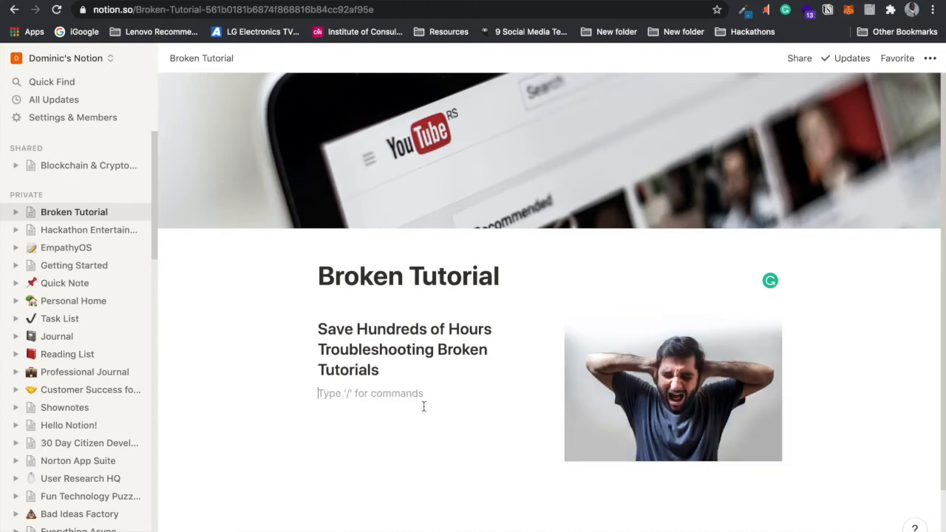
left_click(632, 473)
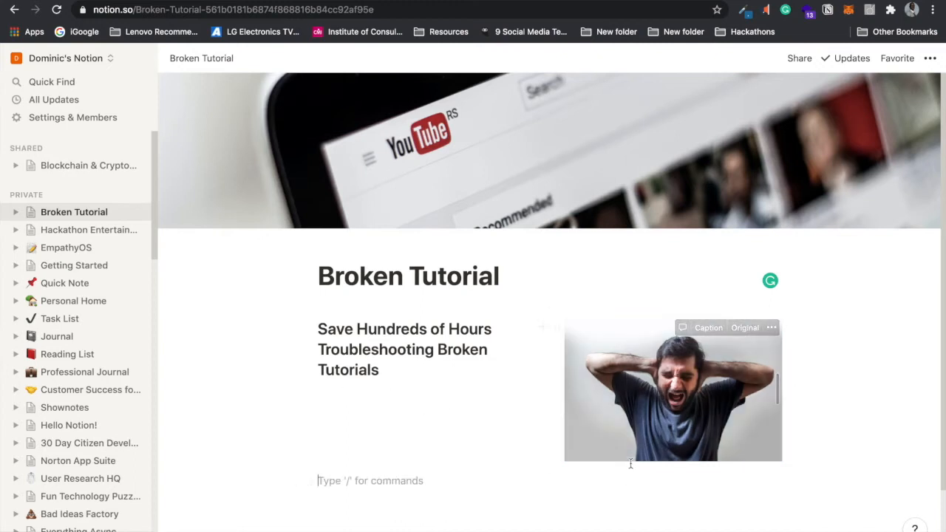
left_click(399, 377)
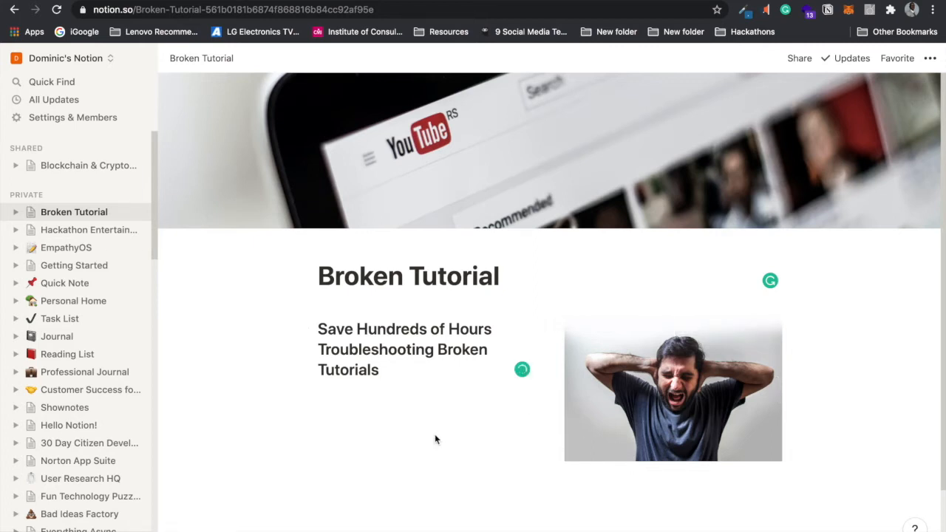
key("Return")
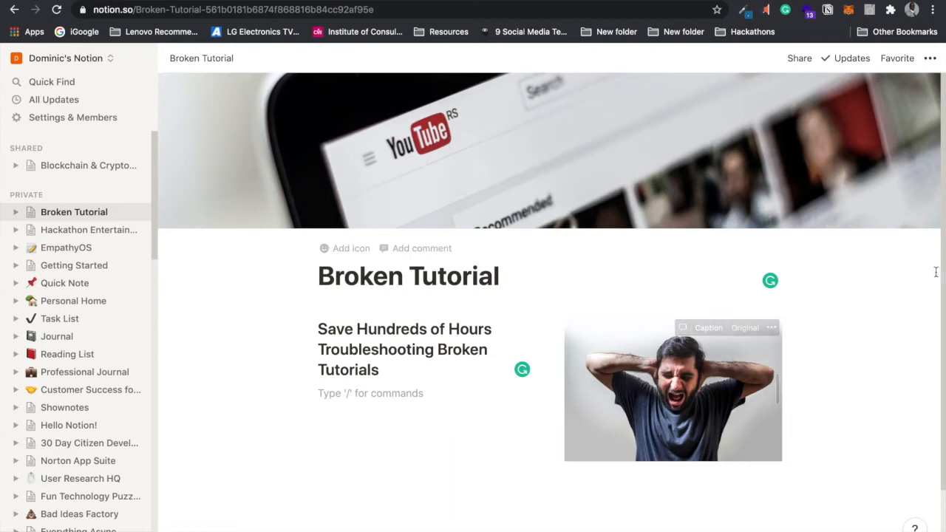
Step: Type 'Discover hundreds of reports about broken technical YouTube tutorials that will only waste your time' under the subtitle
scroll(942, 271, "down", 3)
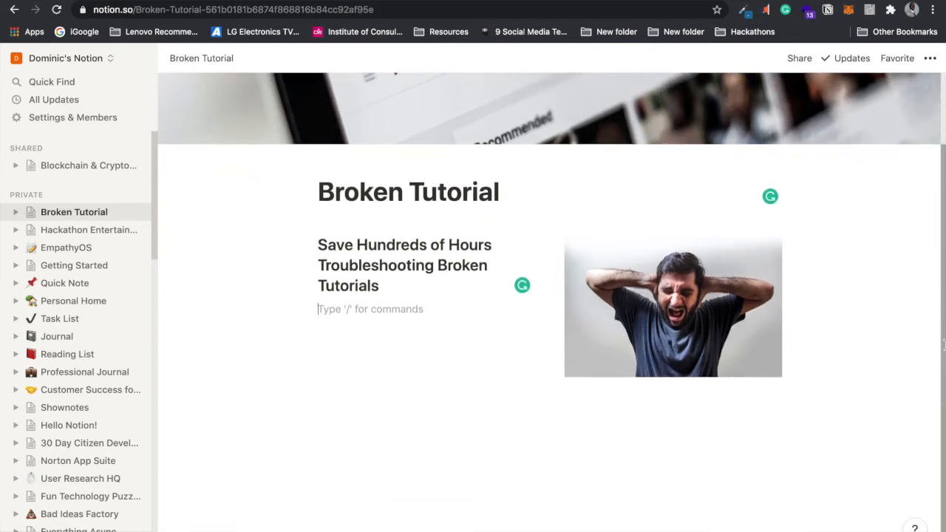
left_click(450, 323)
key("Return")
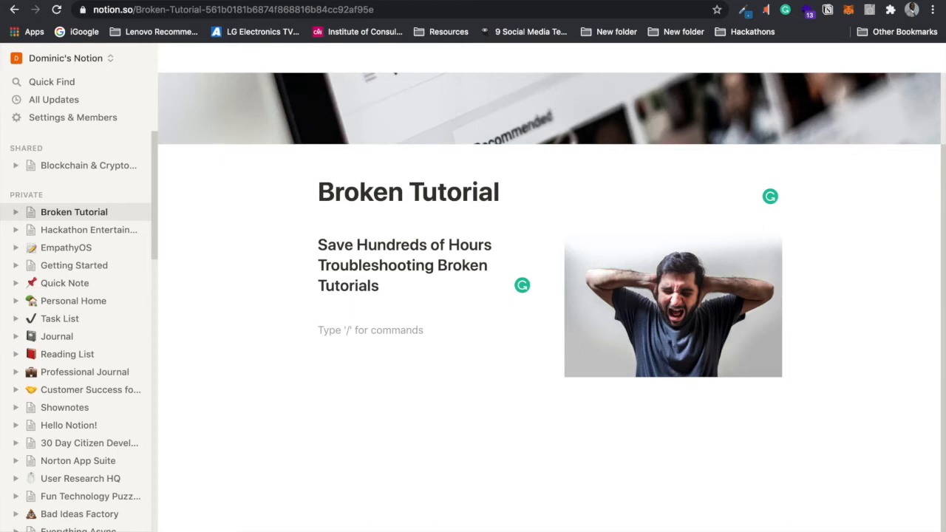
type("E")
key("BackSpace")
type("Discove")
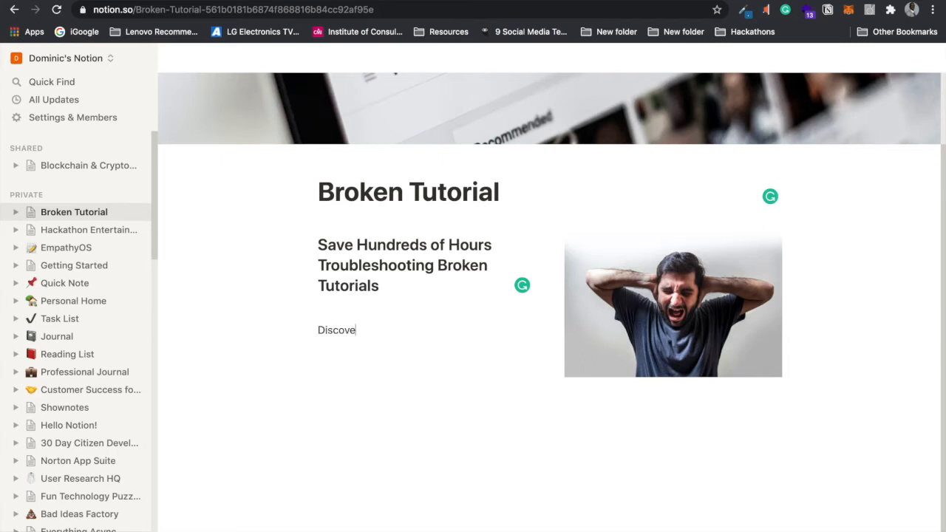
type("r hundreds of reports")
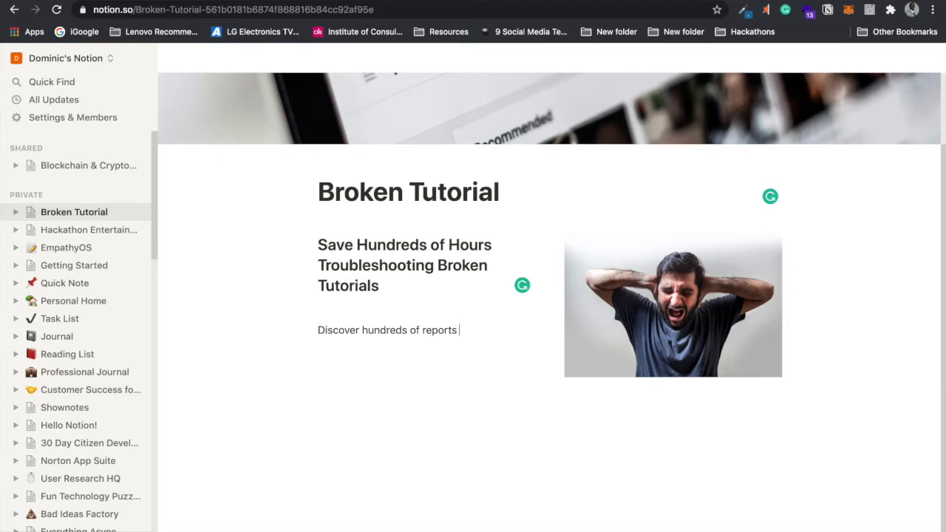
type("about broken tec")
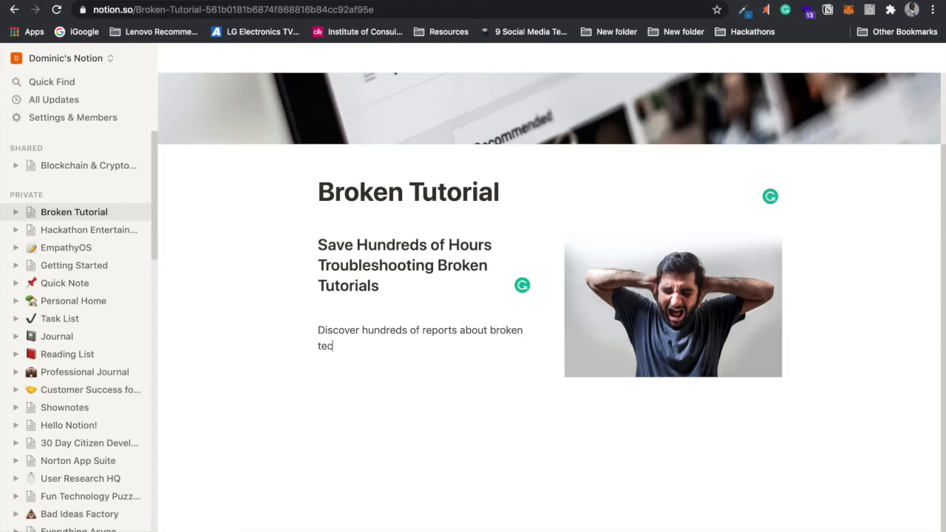
type("hnical tut")
key("BackSpace")
key("BackSpace")
key("BackSpace")
type("YouTube tutori")
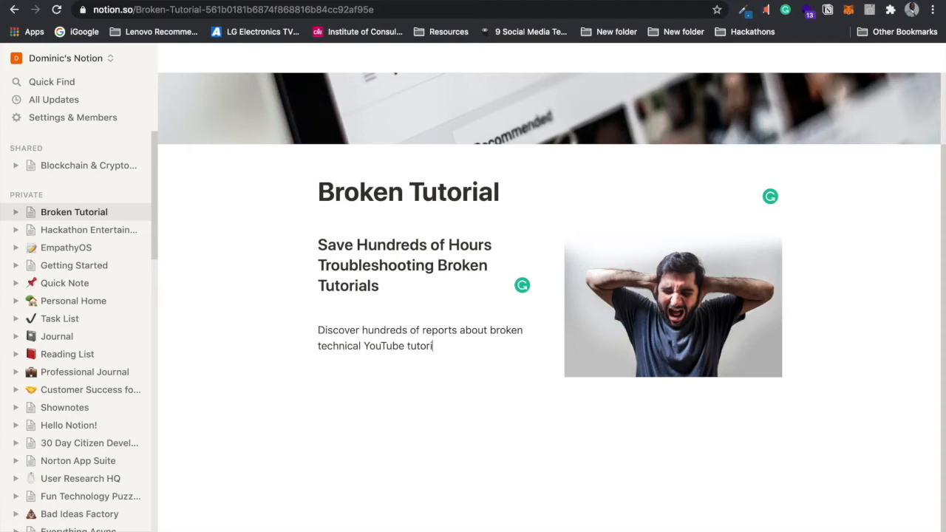
type("als that will only waste your time.")
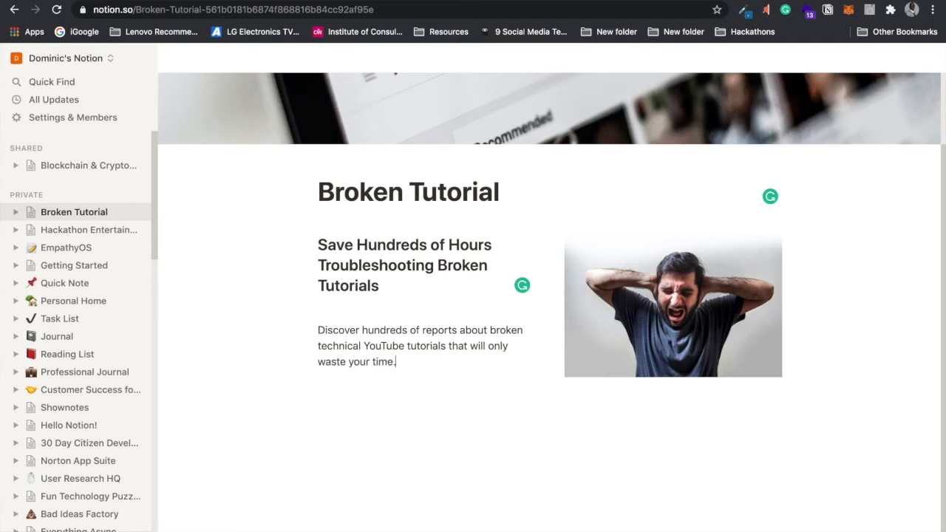
key("Return")
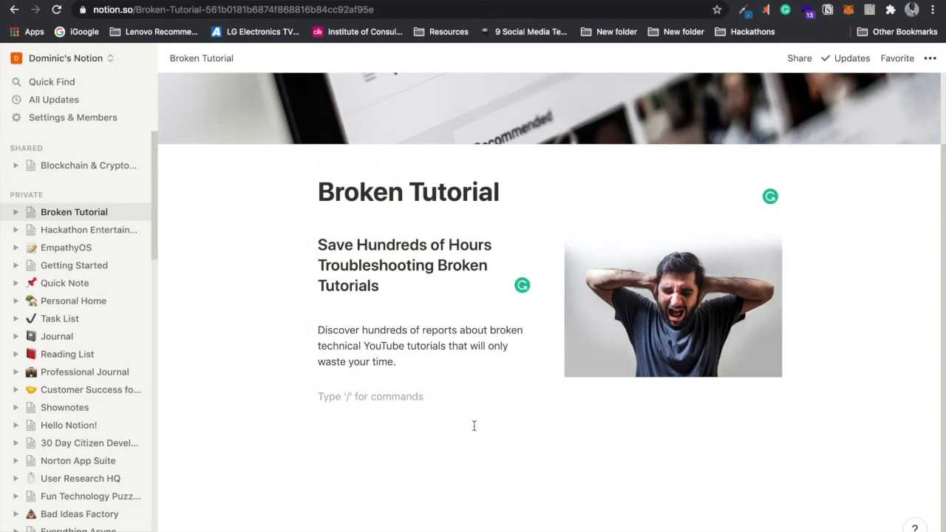
Step: Add several blank lines below the two-column hero and type / on the last one to list block types
key("Return")
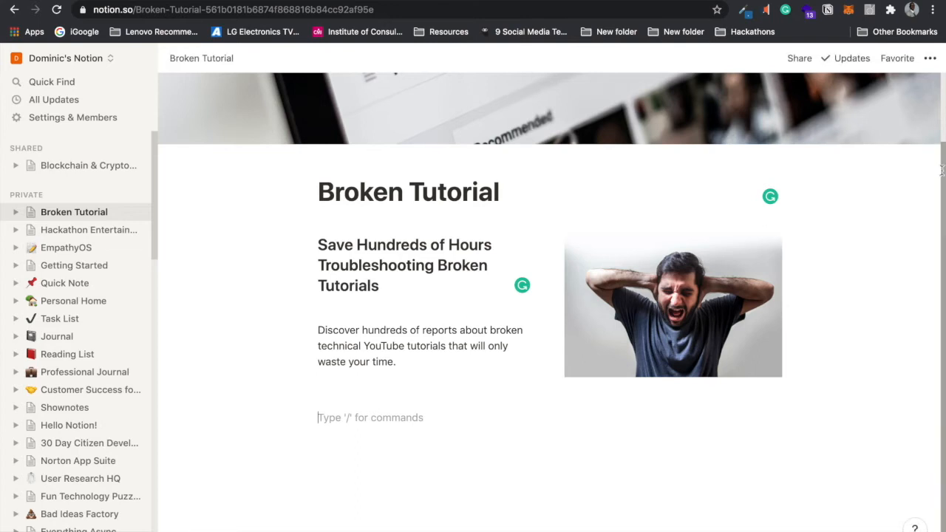
left_click_drag(939, 170, 936, 231)
left_click_drag(942, 156, 942, 240)
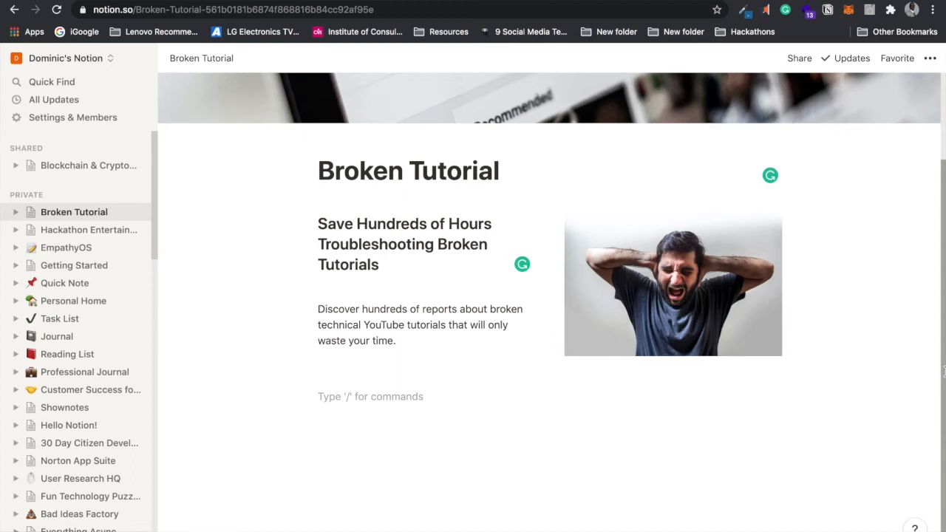
key("Return")
key("Return")
key("Return")
key("Return")
key("Return")
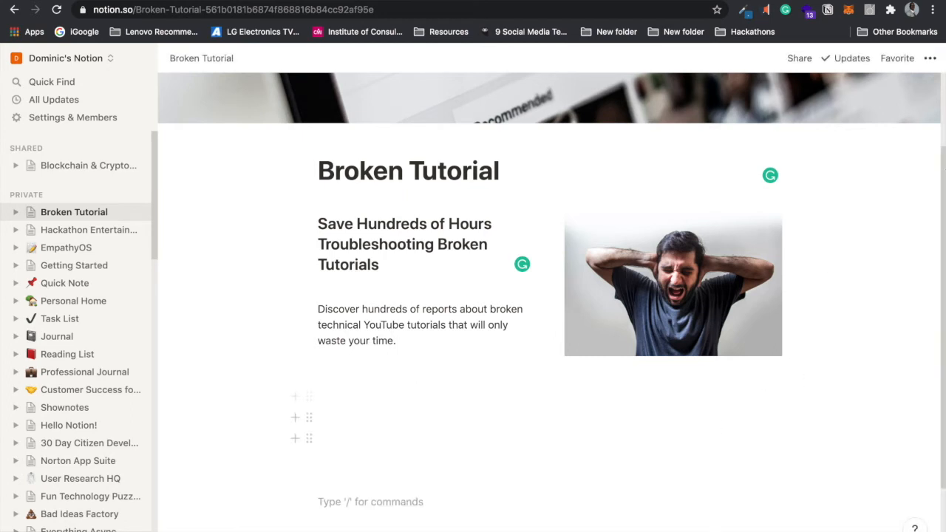
scroll(934, 253, "down", 3)
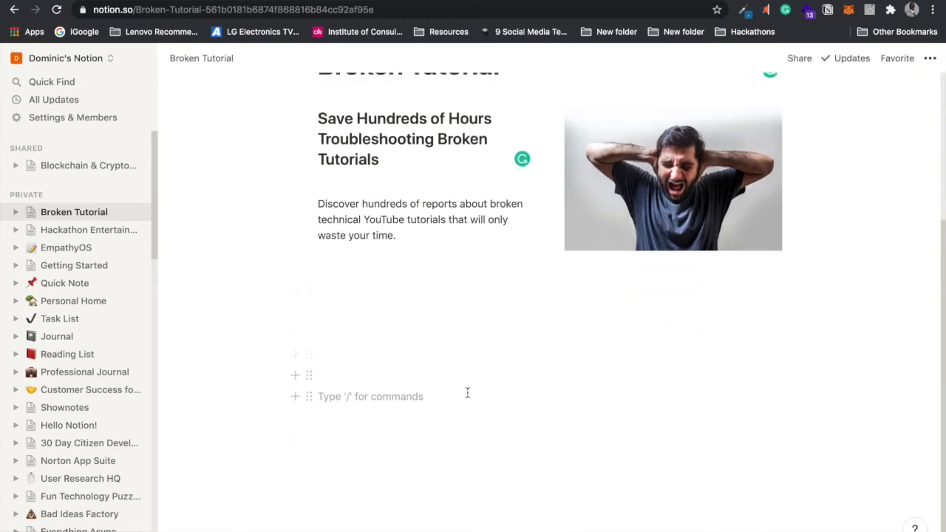
key("Return")
key("Return")
key("Return")
key("Return")
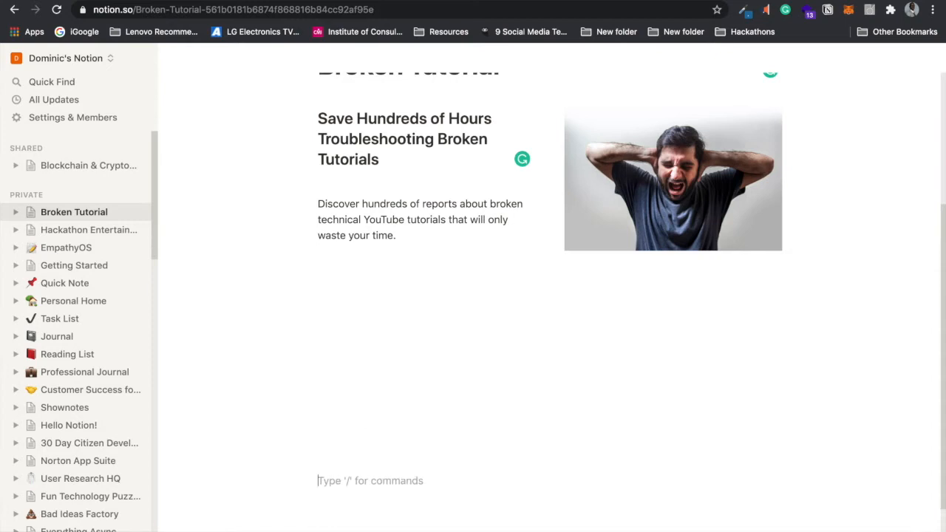
type("/")
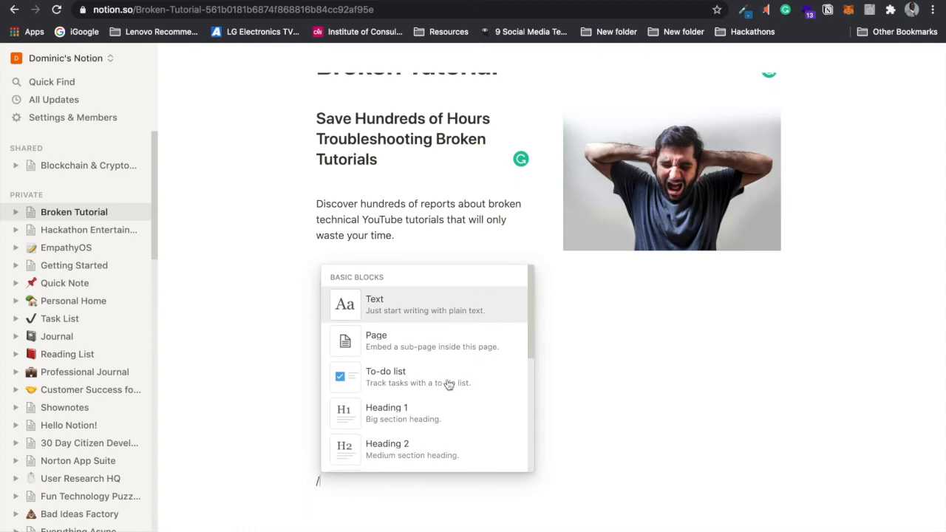
left_click_drag(529, 299, 529, 400)
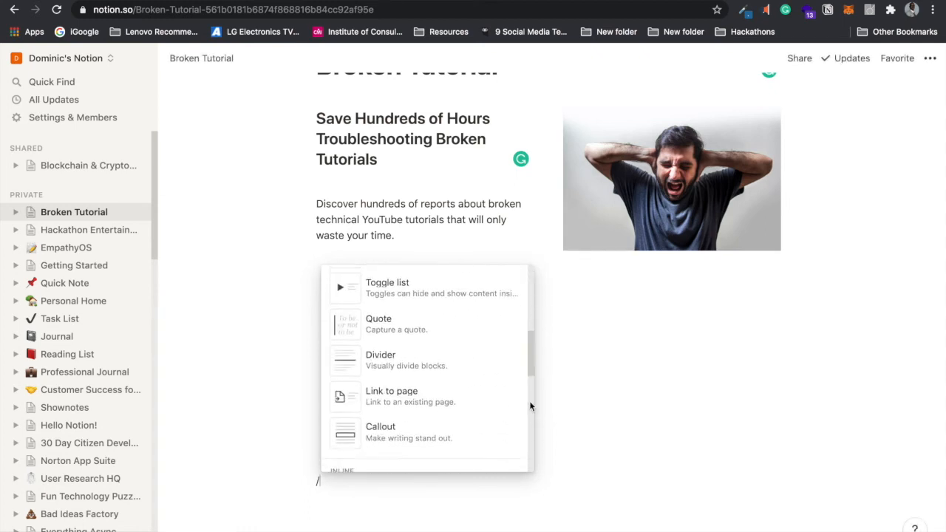
Step: Insert a divider and start the footer line 'Made with' plus an emoji
left_click(470, 368)
left_click(379, 501)
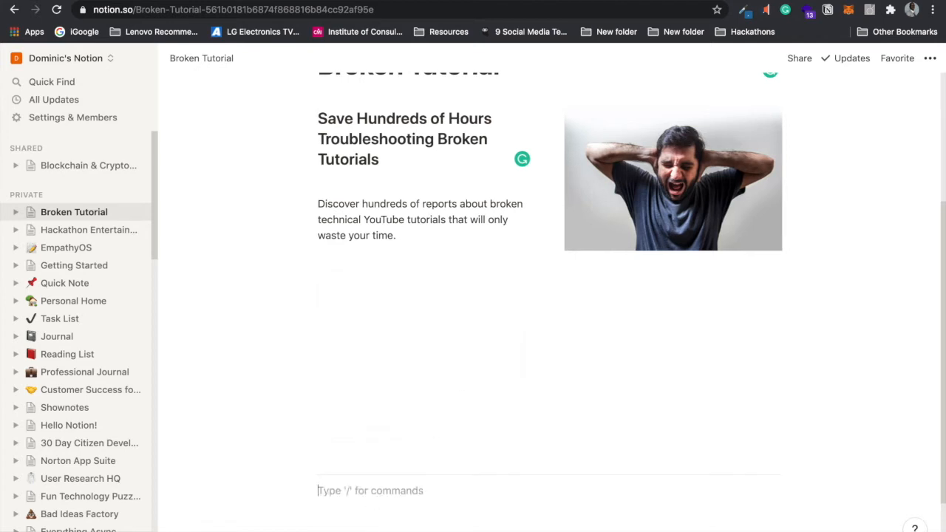
type("Made")
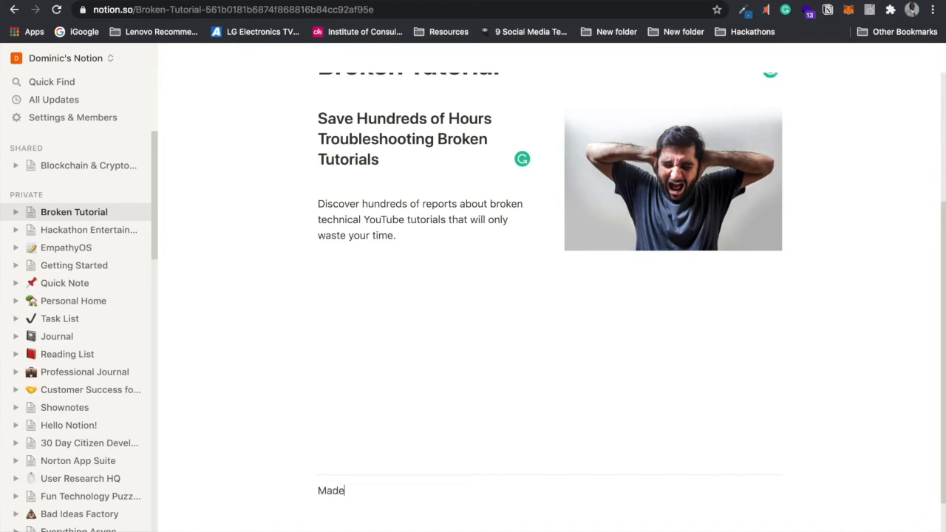
type(" with /")
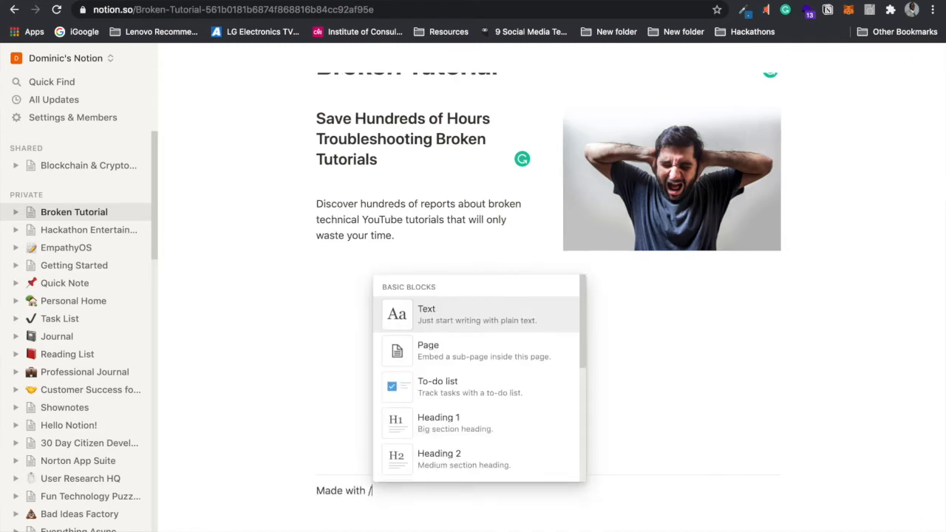
type("emoji")
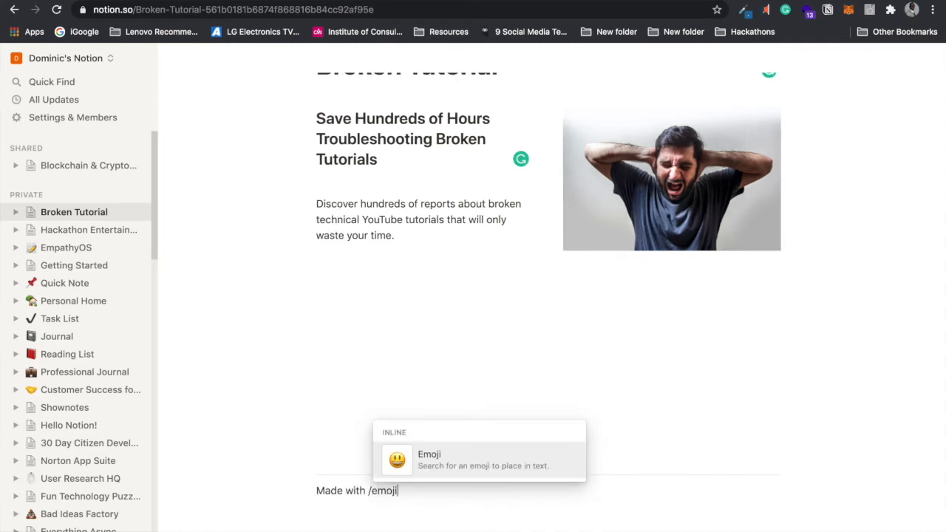
left_click(430, 462)
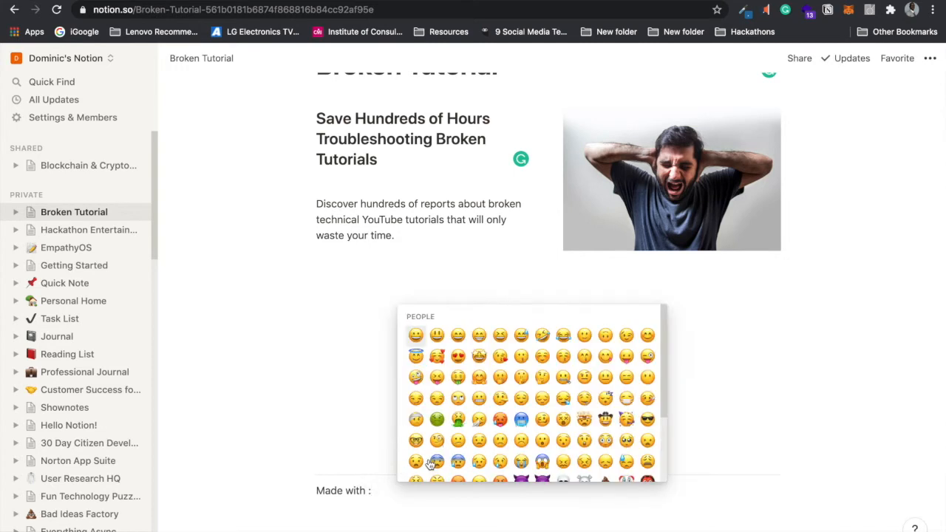
Step: Choose the dark-skin-tone fist emoji and follow it with the 'by' author credit
left_click_drag(662, 337, 664, 408)
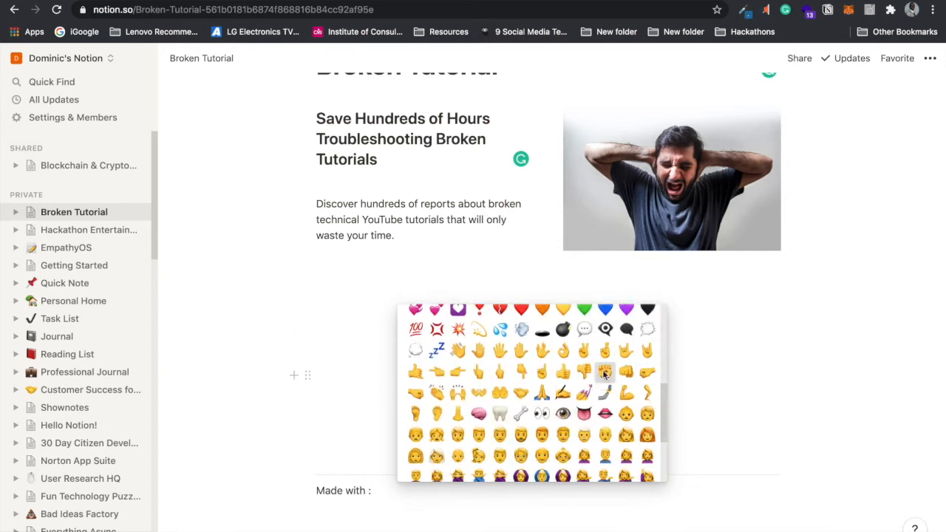
mouse_move(605, 373)
left_click(637, 399)
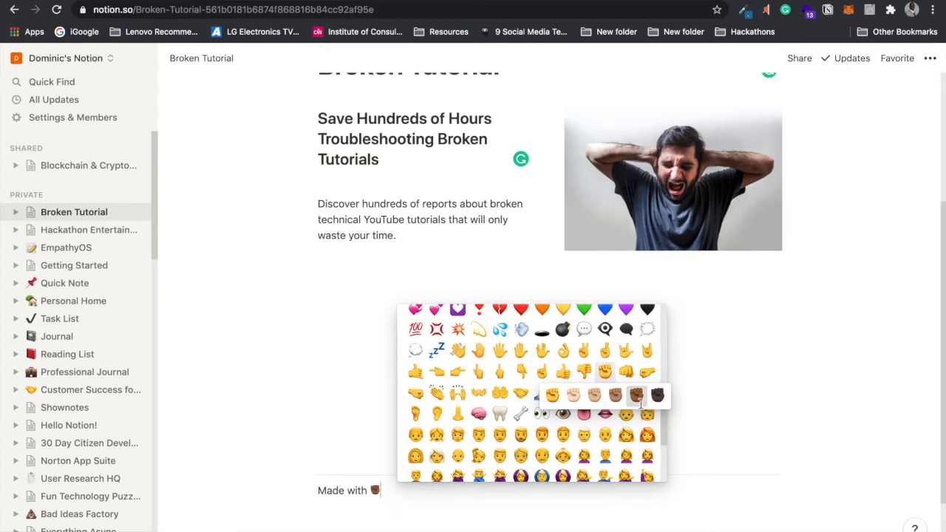
type("by ")
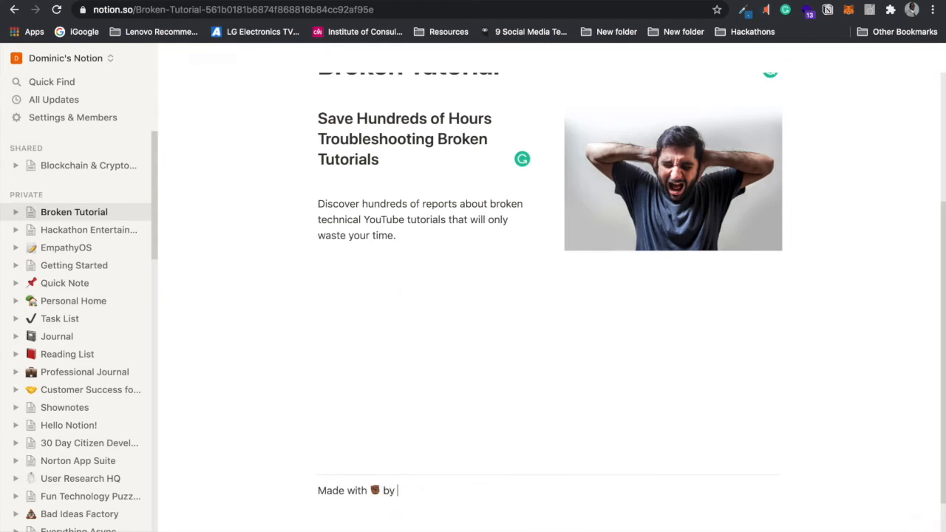
type("Mr. Hackathon")
left_click(511, 348)
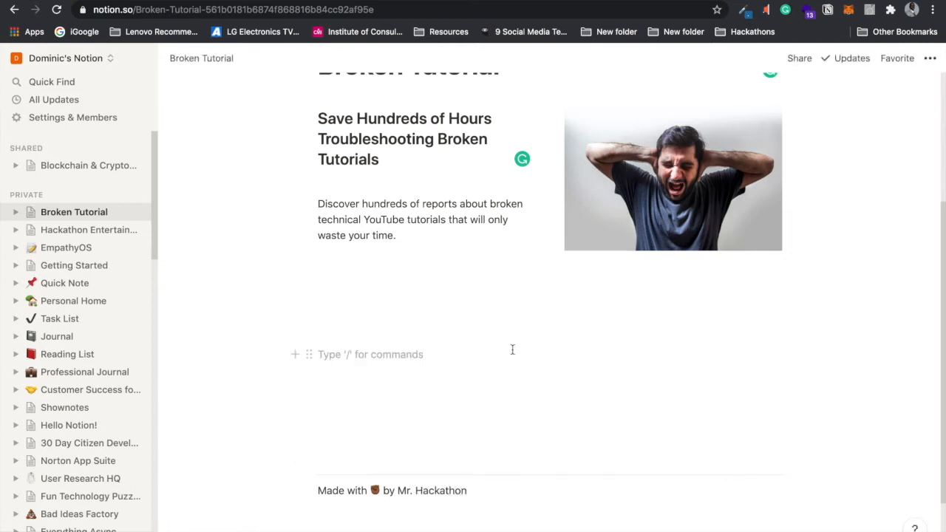
mouse_move(942, 291)
left_mouse_down()
mouse_move(939, 238)
mouse_move(933, 316)
mouse_move(938, 167)
mouse_move(940, 297)
left_mouse_up()
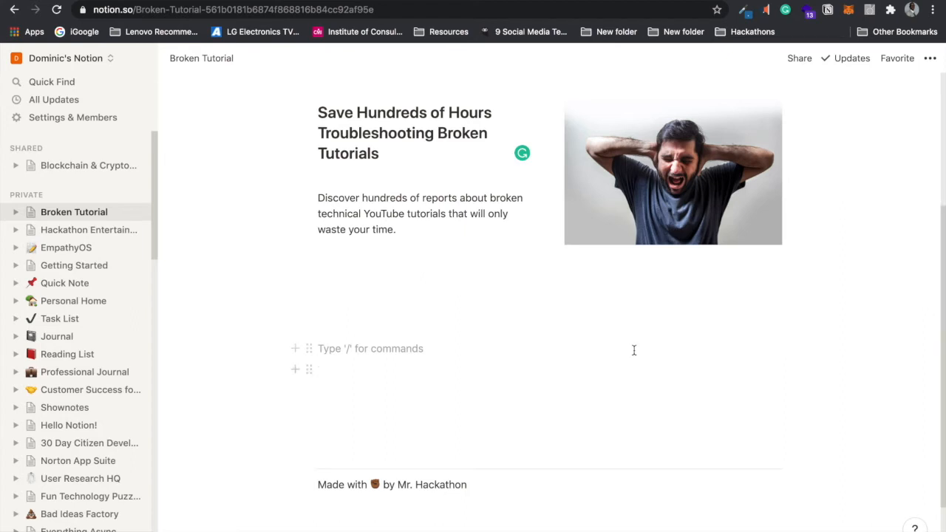
Step: Insert an empty lightbulb callout block right below the hero using the / block menu
left_click(637, 291)
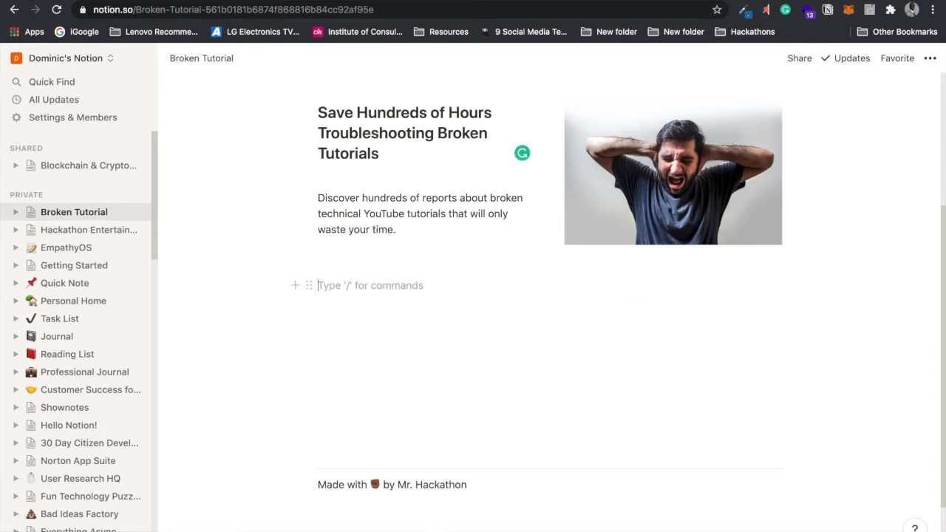
type("/")
left_click_drag(529, 329, 534, 446)
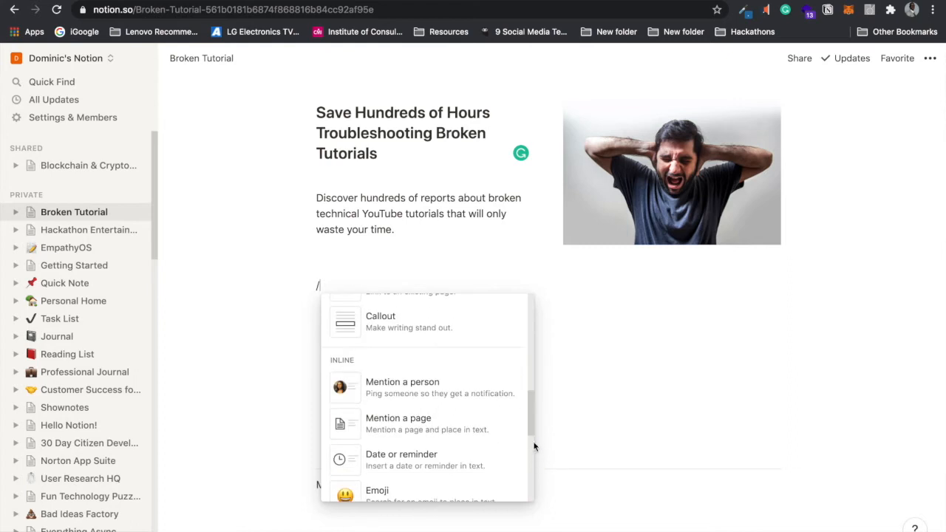
left_click_drag(532, 411, 530, 473)
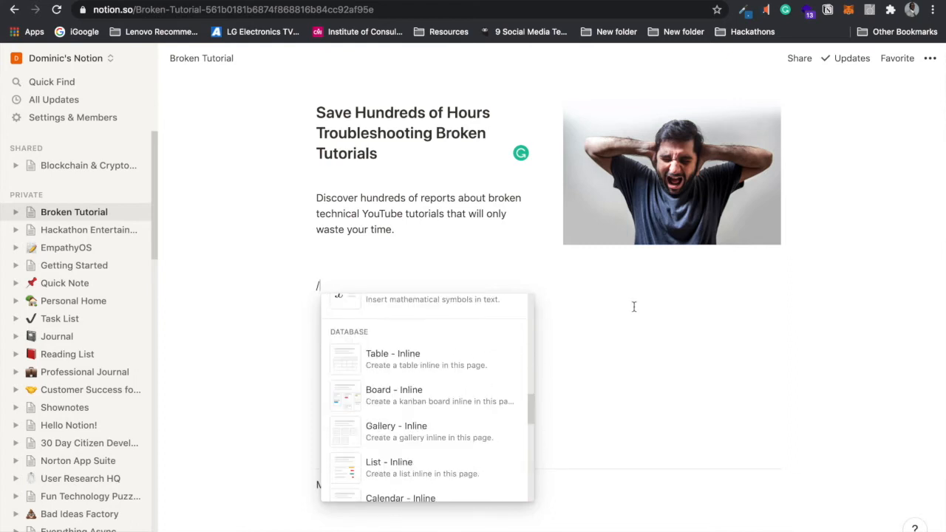
left_click(633, 307)
left_click(633, 307)
left_click(547, 281)
key("BackSpace")
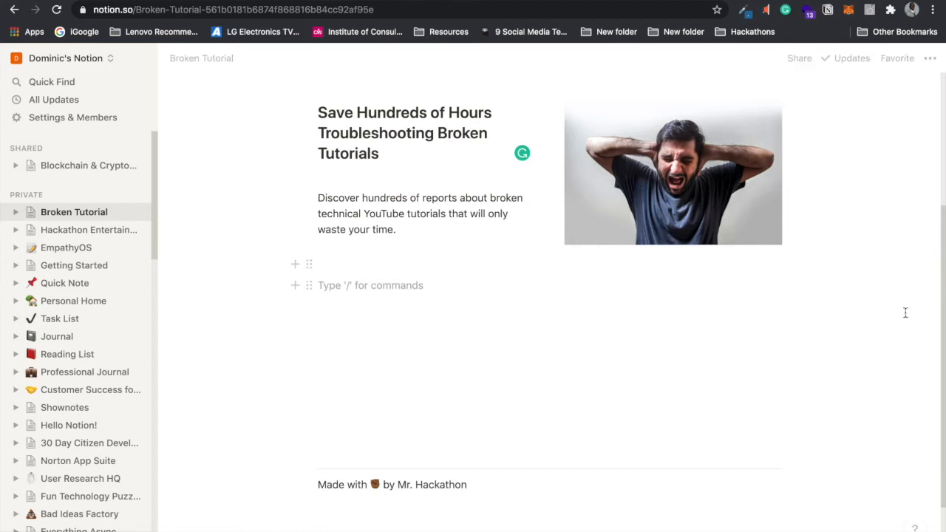
mouse_move(942, 278)
left_mouse_down()
mouse_move(941, 131)
mouse_move(937, 306)
mouse_move(938, 294)
left_mouse_up()
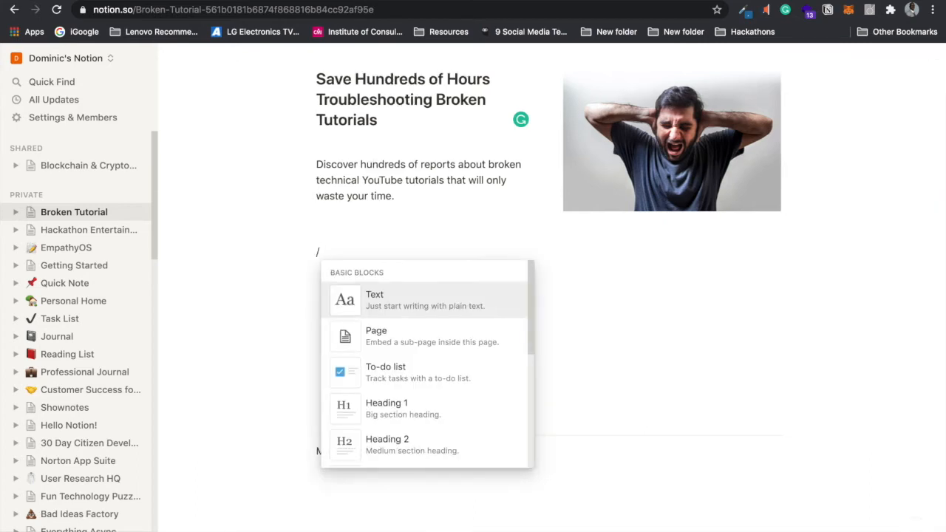
left_click_drag(531, 276, 530, 411)
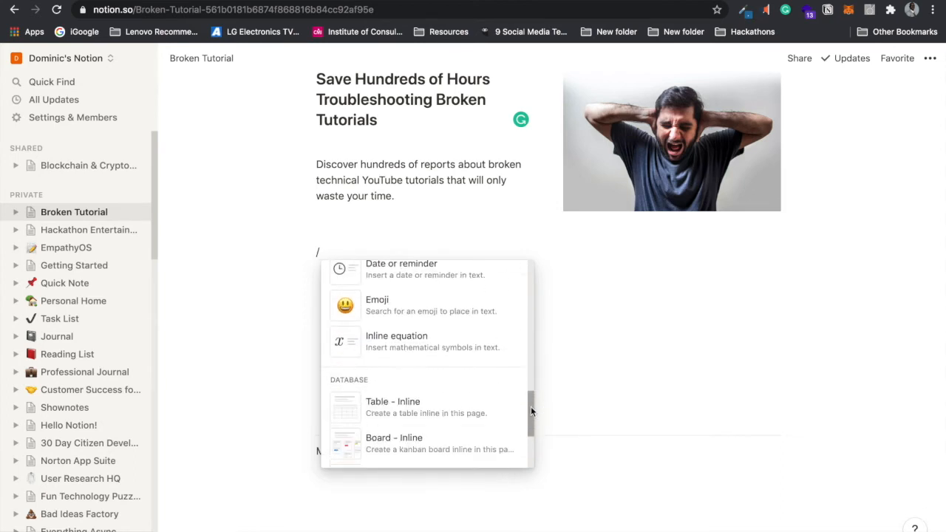
left_click_drag(531, 410, 525, 300)
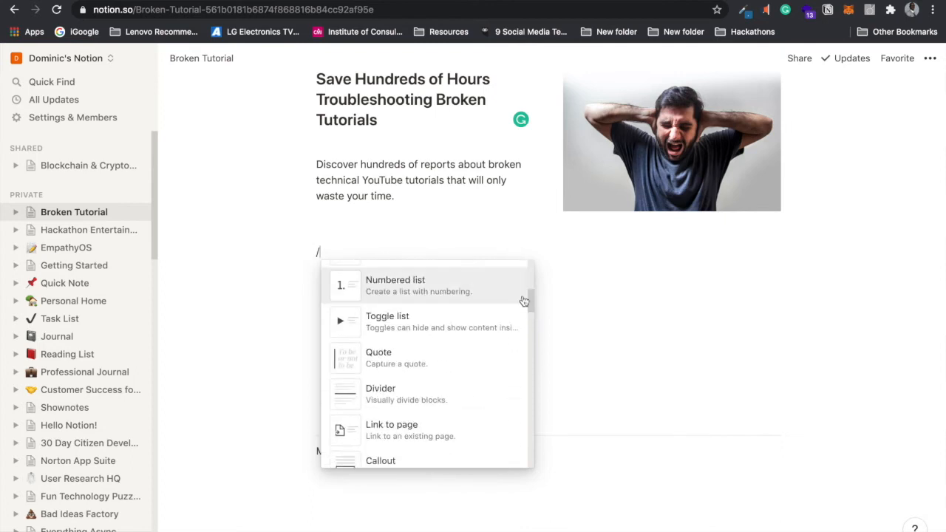
left_click(427, 459)
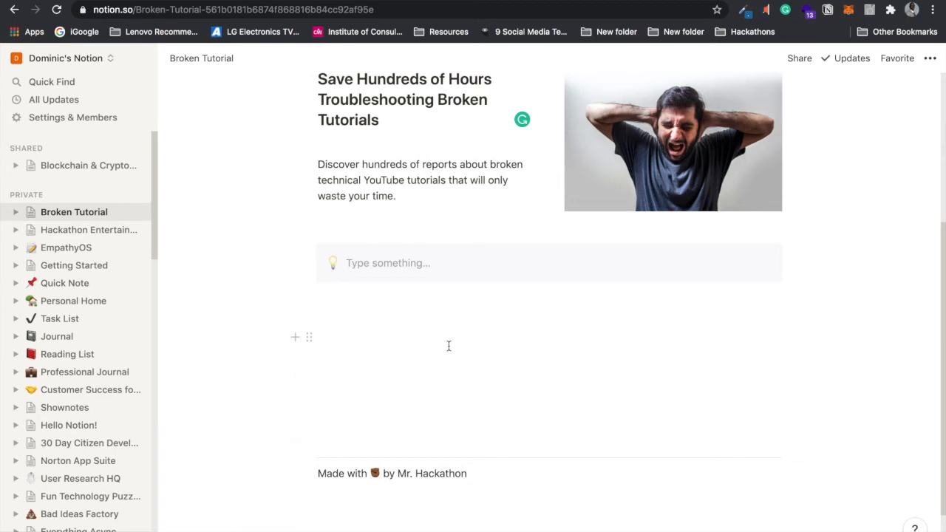
Step: Type 'Save Time' in the callout and replace its lightbulb with the hourglass with flowing sand
left_click(353, 262)
type("S")
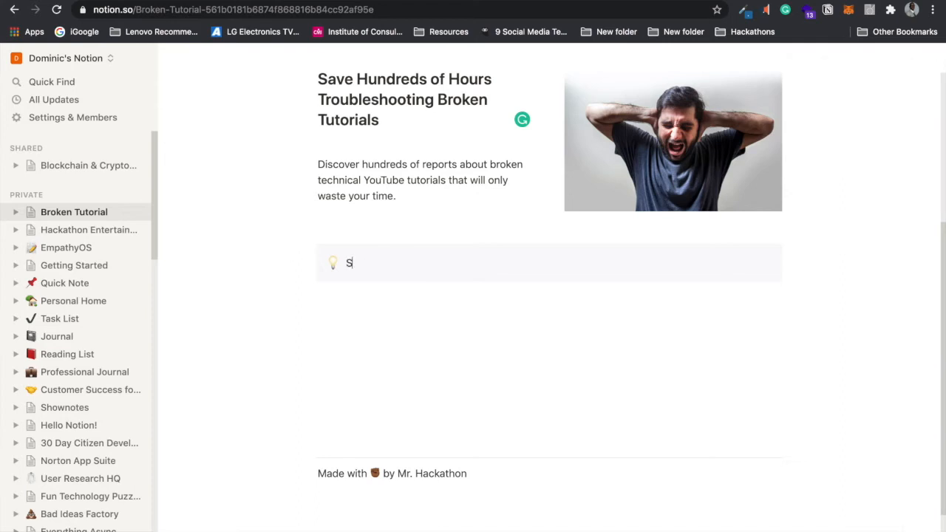
type("ave Time")
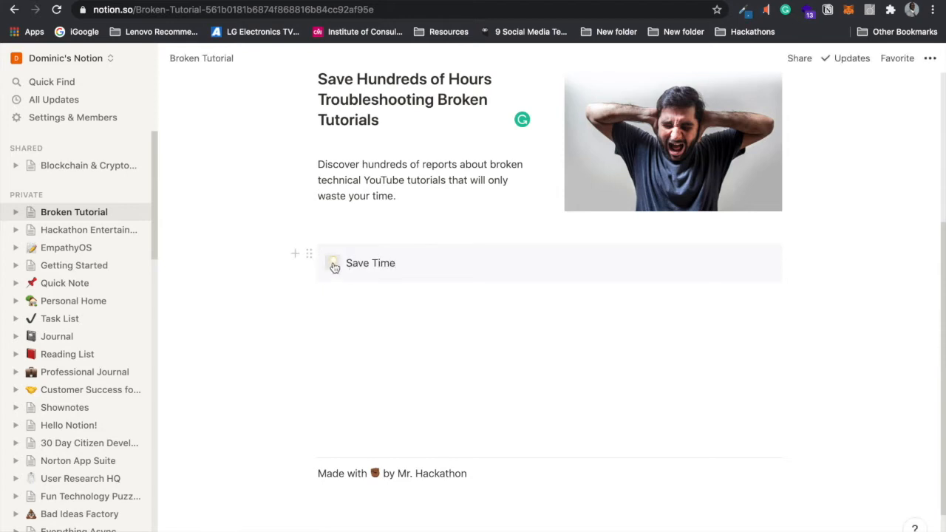
left_click(332, 263)
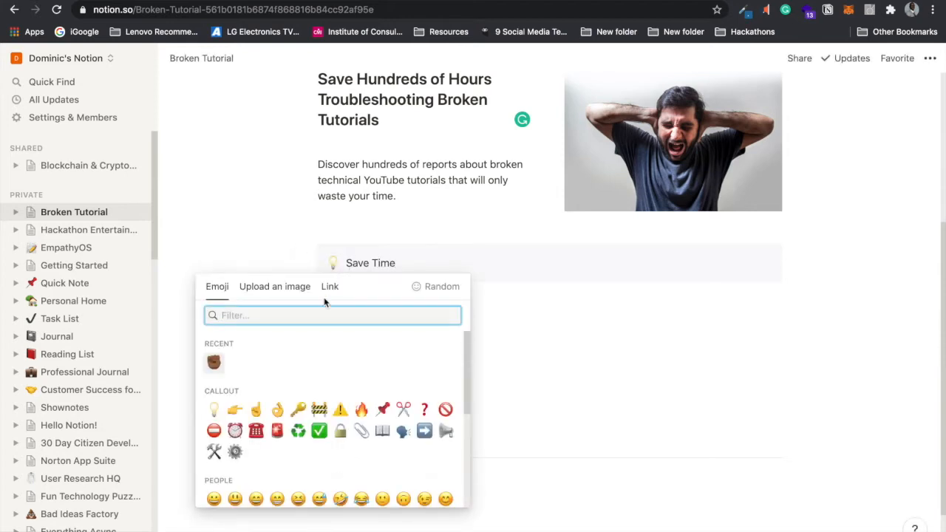
mouse_move(465, 338)
left_mouse_down()
mouse_move(467, 464)
mouse_move(467, 351)
left_mouse_up()
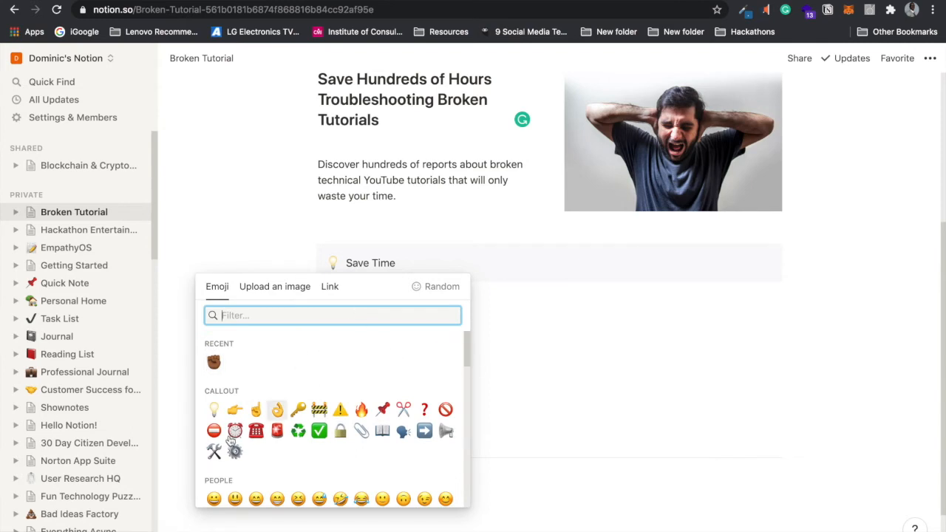
type("time")
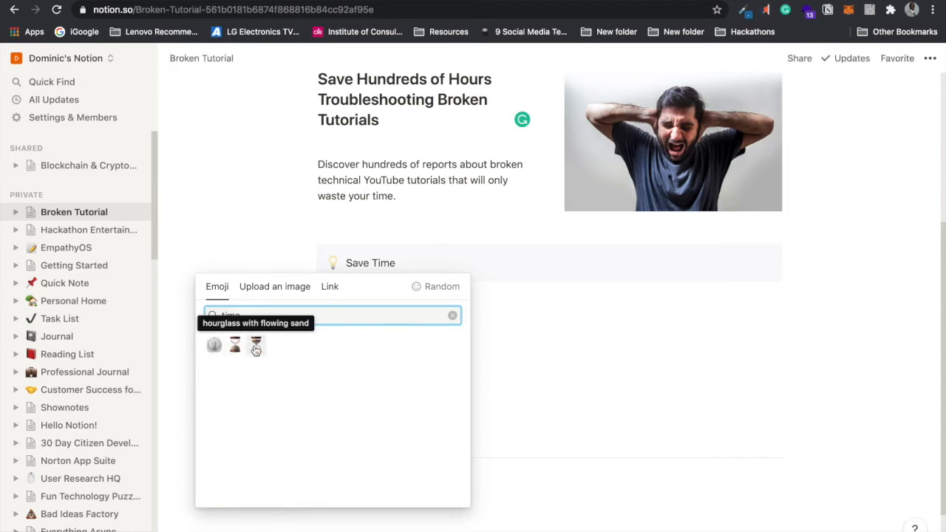
left_click(256, 345)
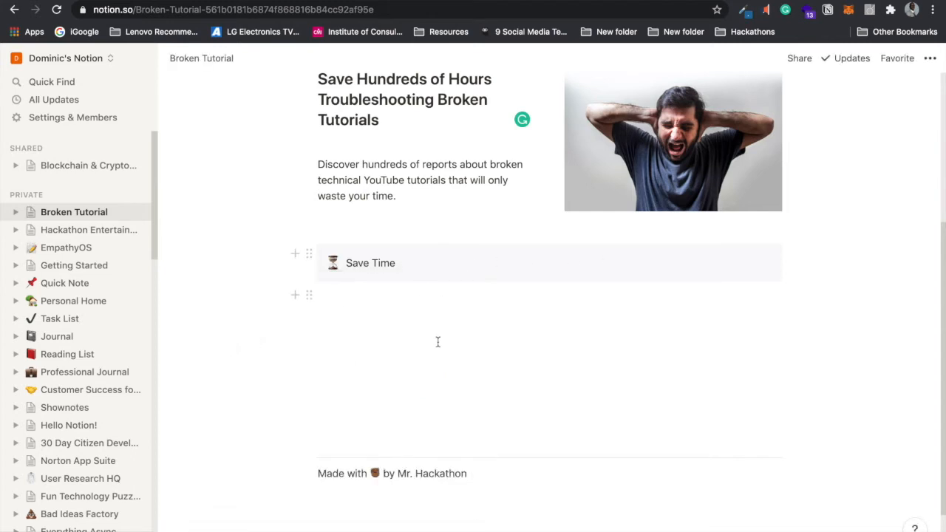
Step: Duplicate the Save Time callout and change the copy to 'Learn Quickly' with a light bulb icon
left_click(307, 255)
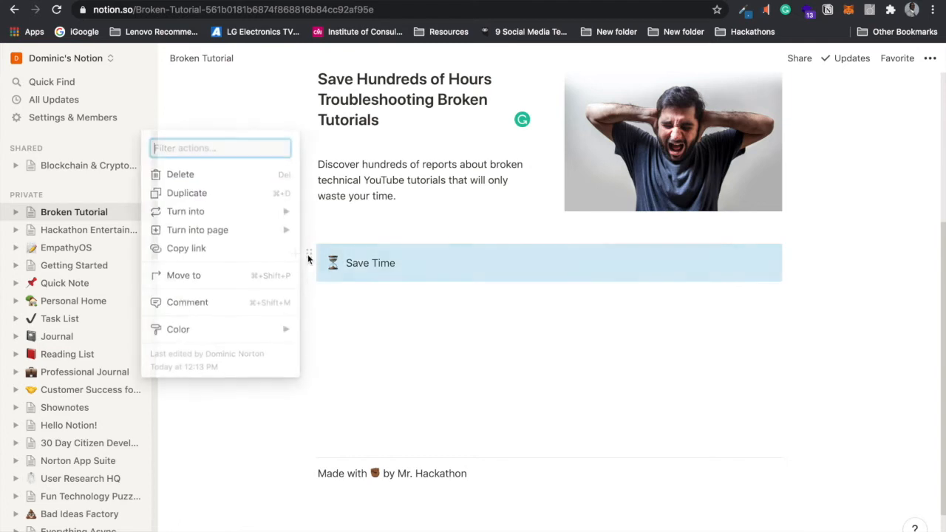
left_click(265, 193)
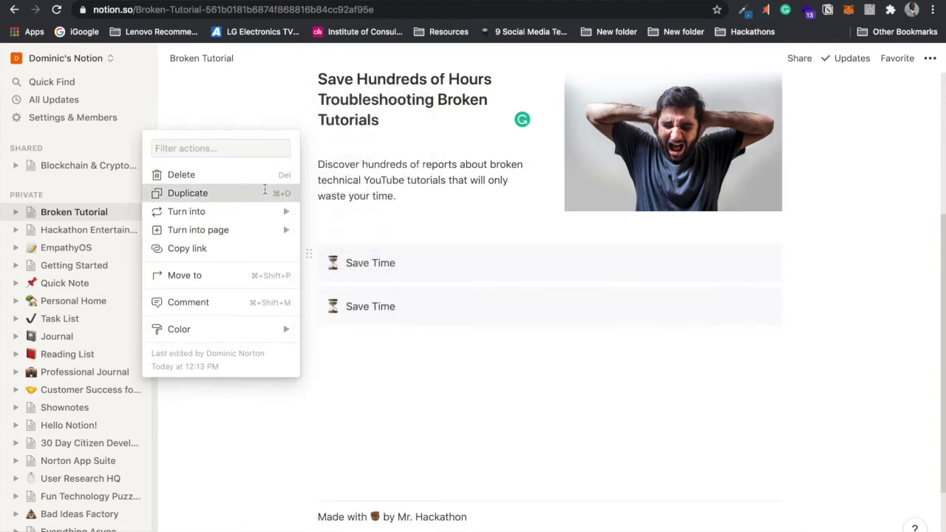
left_click(397, 306)
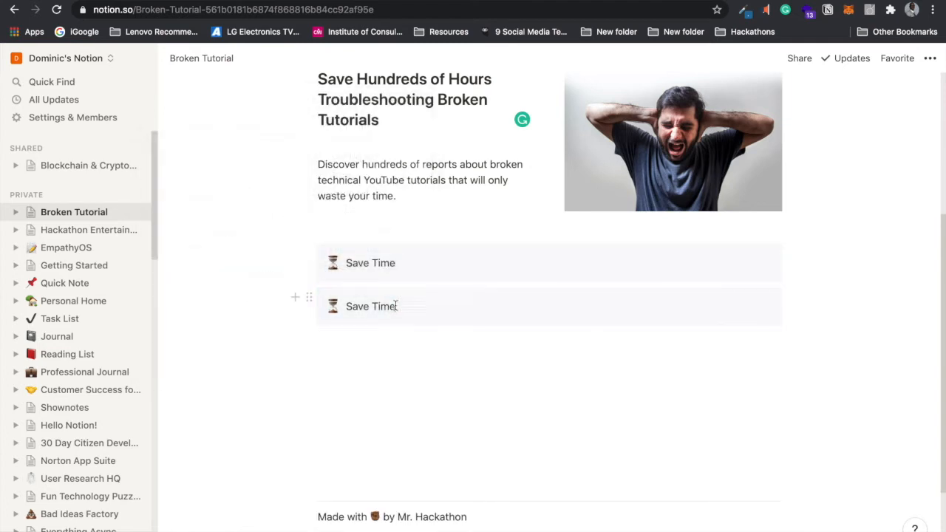
left_click_drag(397, 306, 346, 305)
type("L")
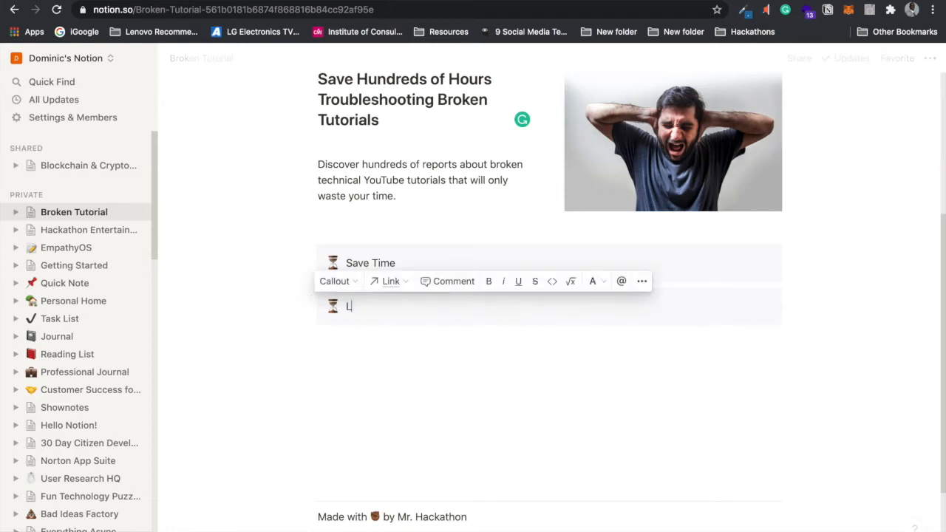
type("earn Quickly")
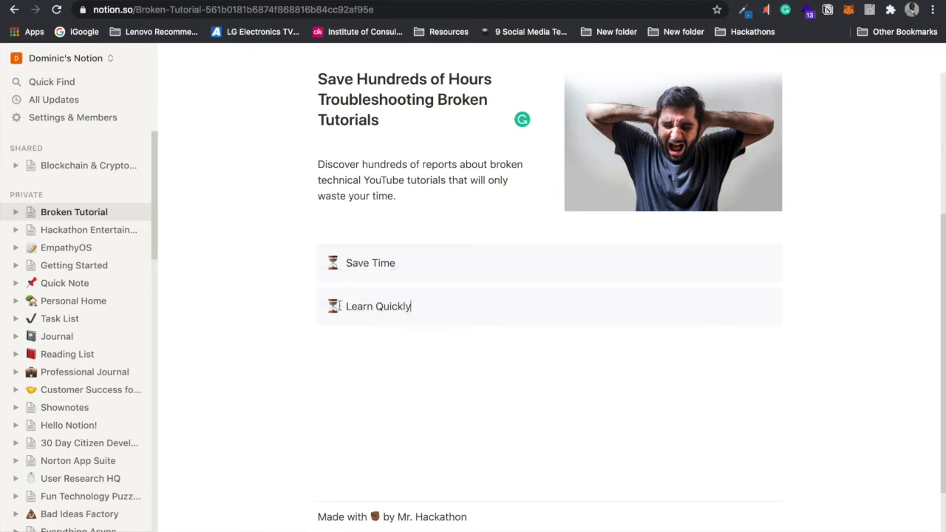
left_click(333, 306)
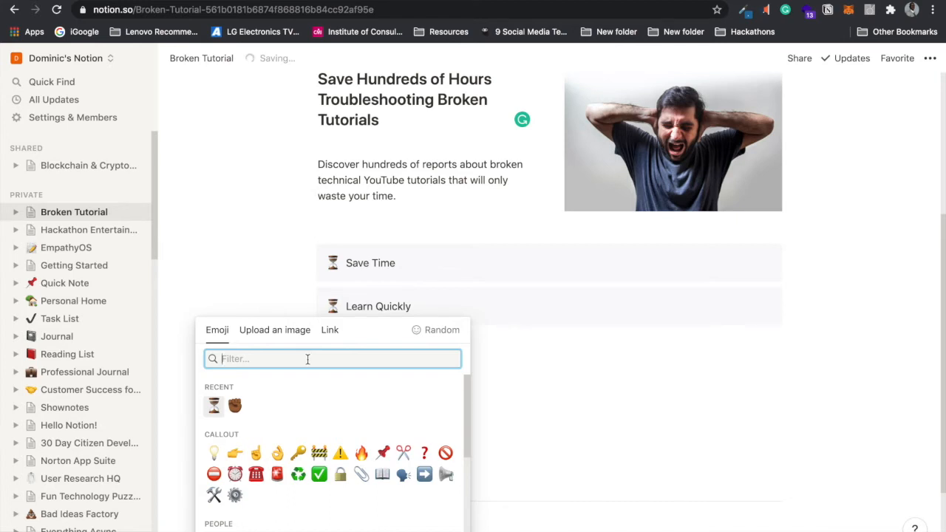
type("le")
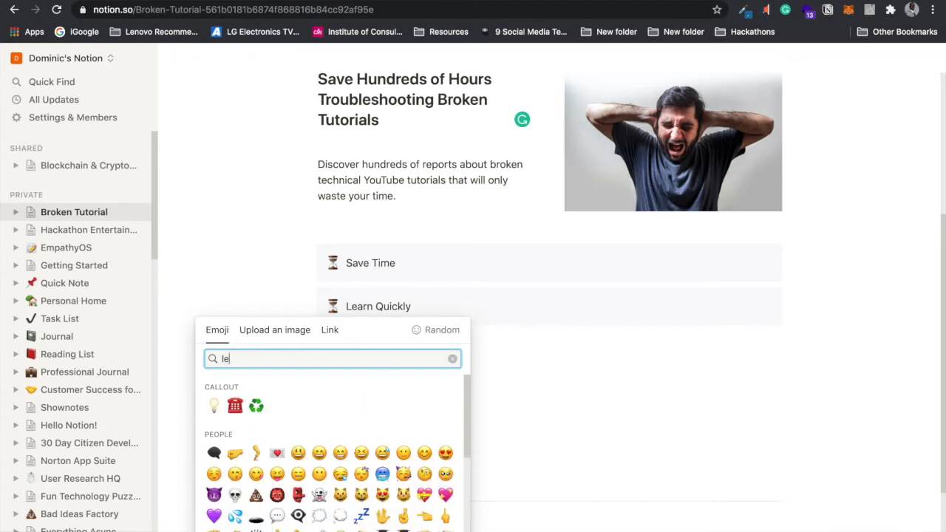
type("arn")
key("BackSpace")
key("BackSpace")
key("BackSpace")
left_click(213, 405)
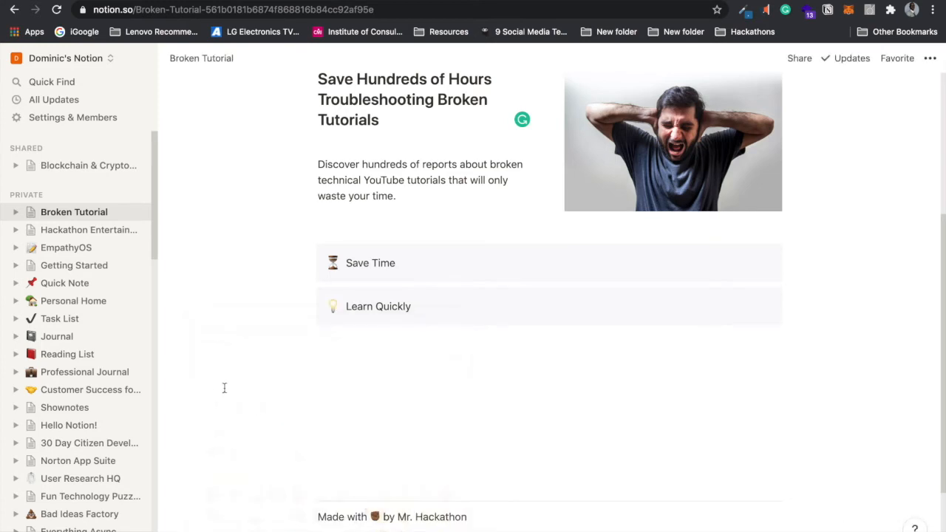
Step: Duplicate Learn Quickly and retype the copy as 'Earn a Reputation'
left_click(309, 297)
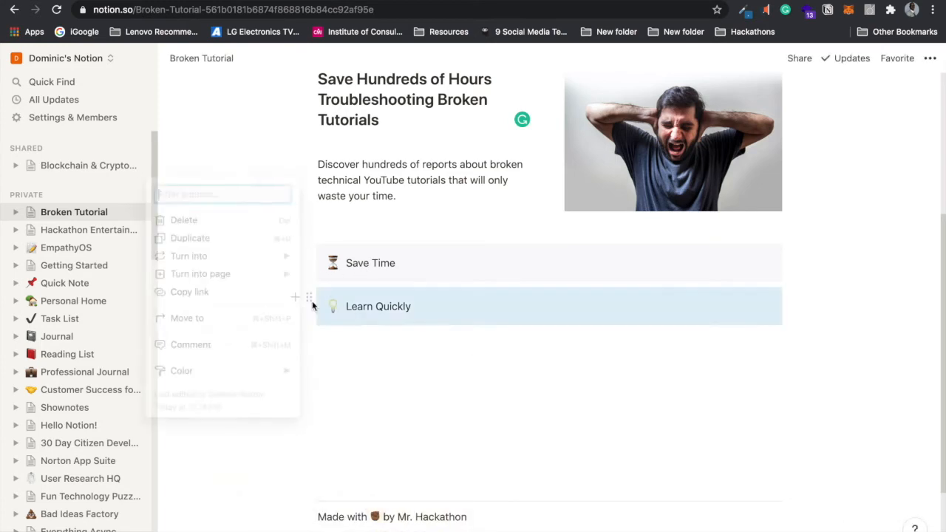
left_click(270, 237)
left_click_drag(411, 350, 342, 349)
type("Earn")
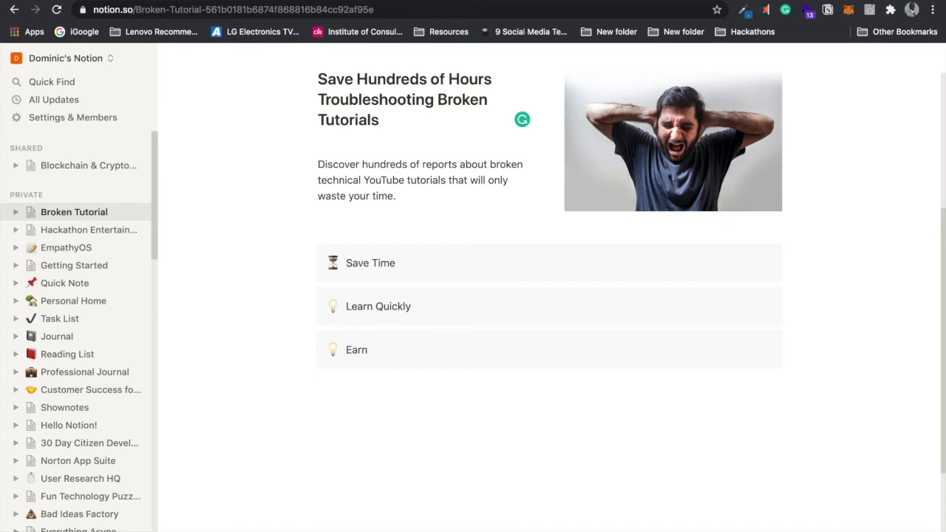
type(" a Reputation")
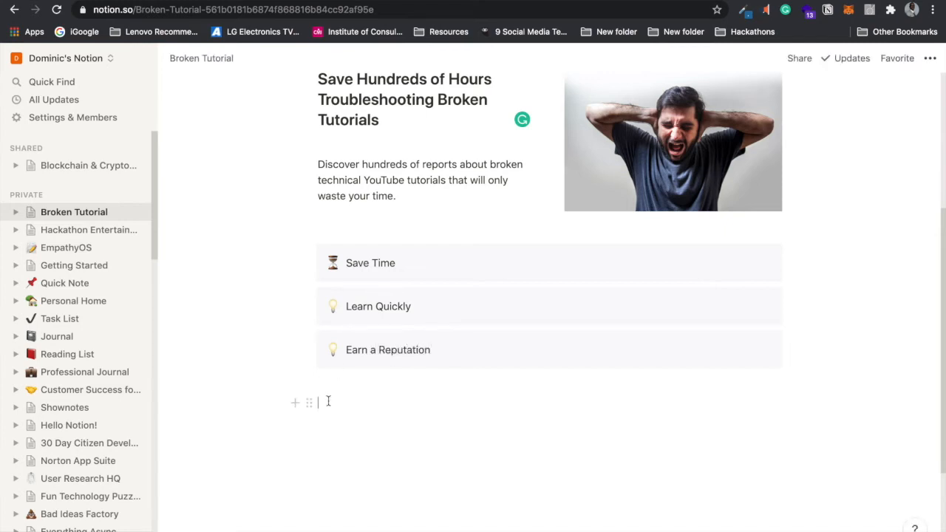
Step: Arrange Save Time, Learn Quickly and Earn a Reputation side by side in three columns
left_click(329, 400)
left_click_drag(309, 299, 784, 259)
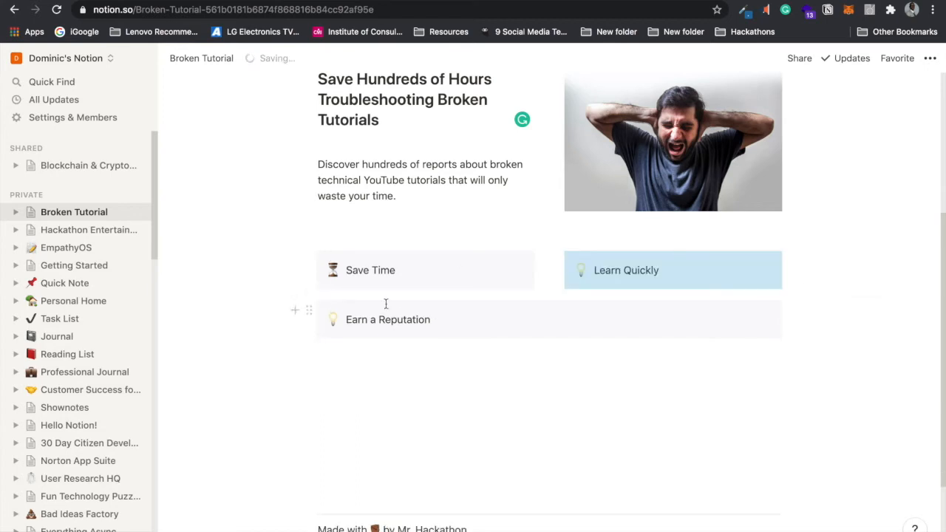
left_click_drag(306, 314, 795, 281)
left_click(673, 334)
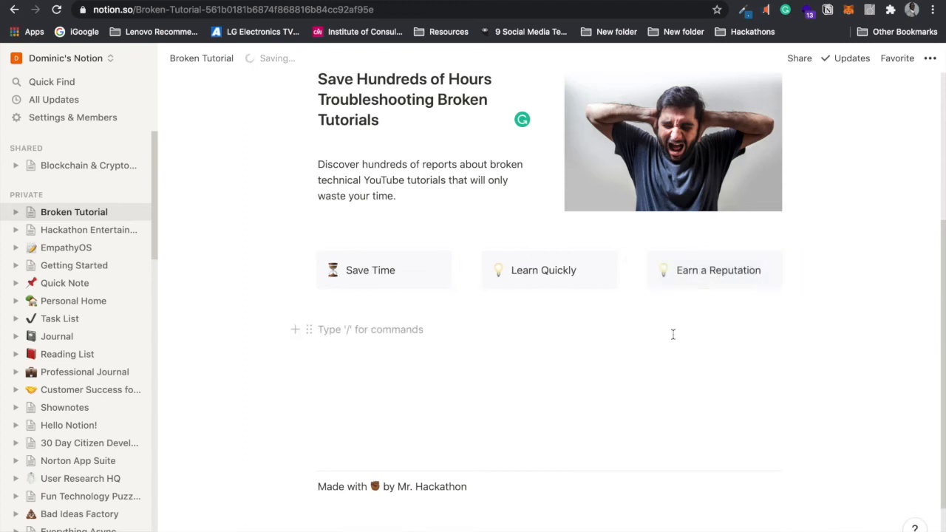
left_click(416, 273)
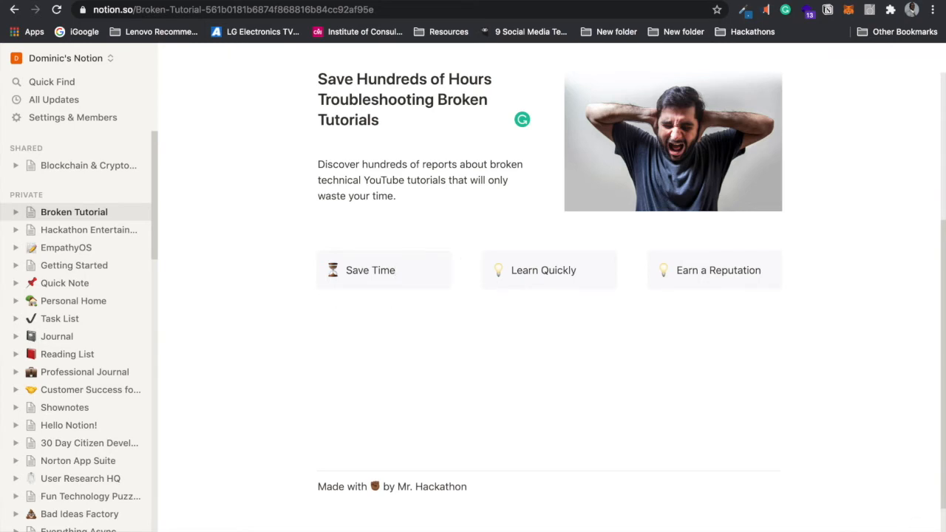
Step: Add an empty description line under each of the three callout titles
key("Return")
left_click(584, 270)
key("Return")
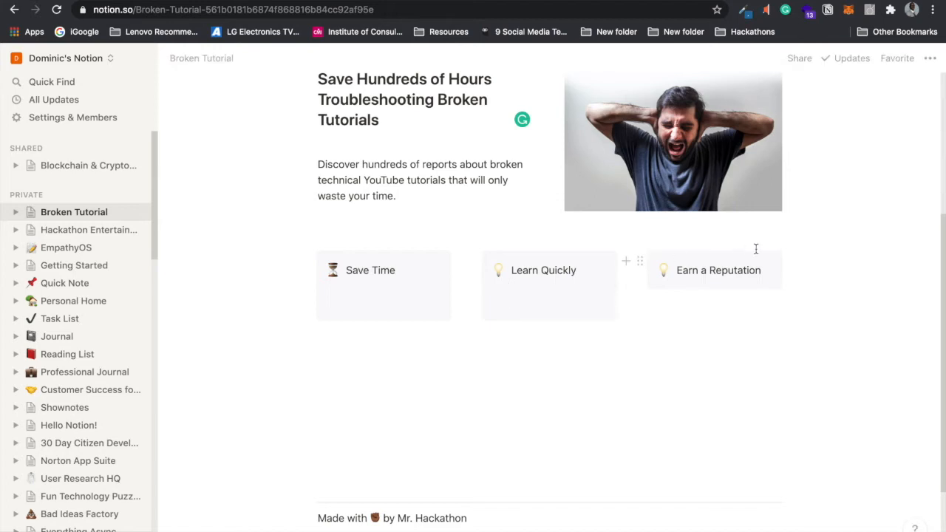
left_click(770, 269)
key("Return")
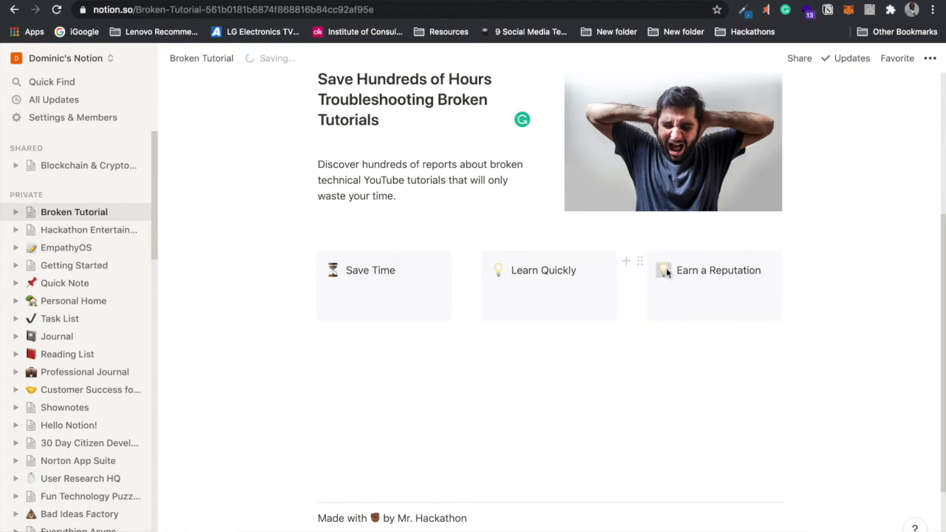
Step: Change the Earn a Reputation icon to the first 'star' emoji
left_click(664, 269)
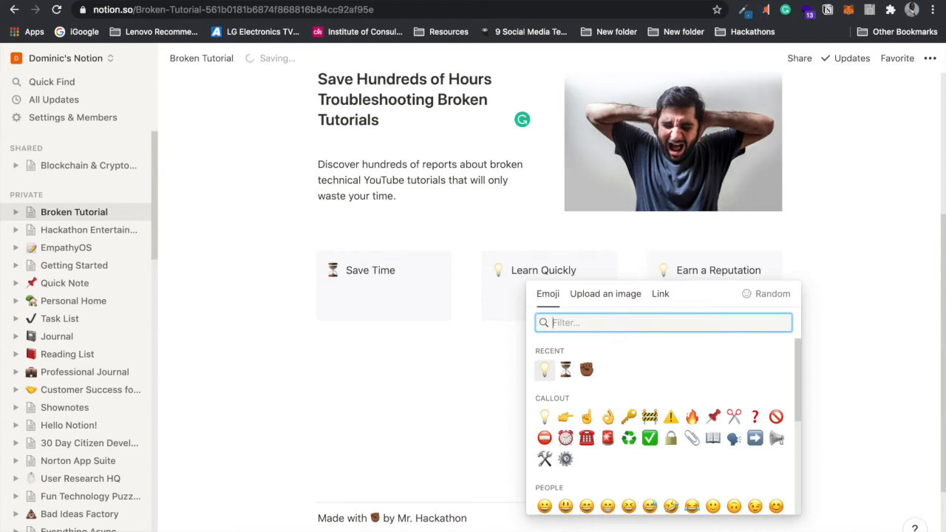
type("star")
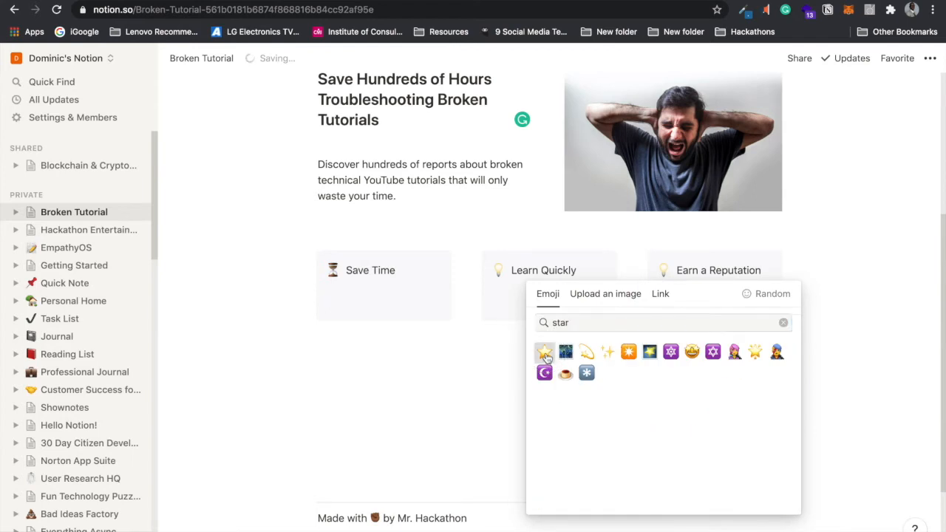
left_click(544, 349)
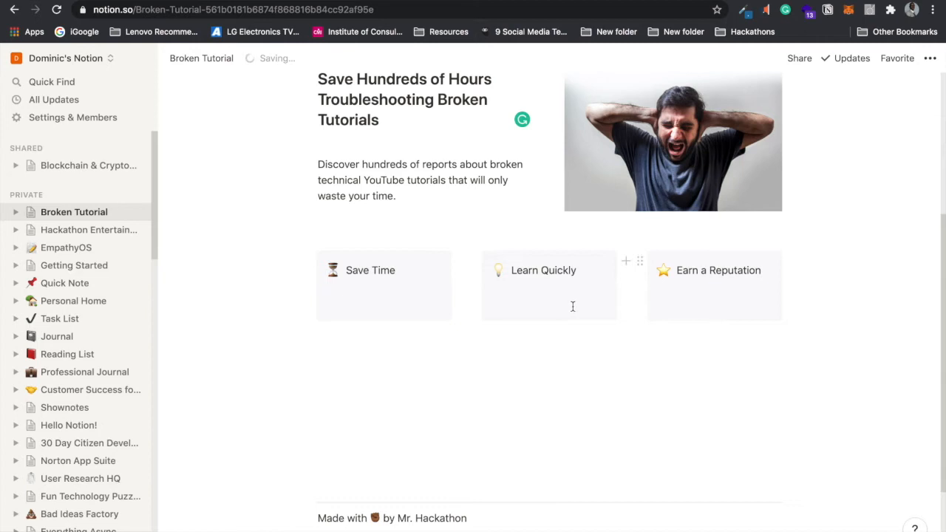
Step: Write 'Stop wasting time on broken tutorials and quickly solve you problems with minimal effort.' under Save Time
left_click(395, 303)
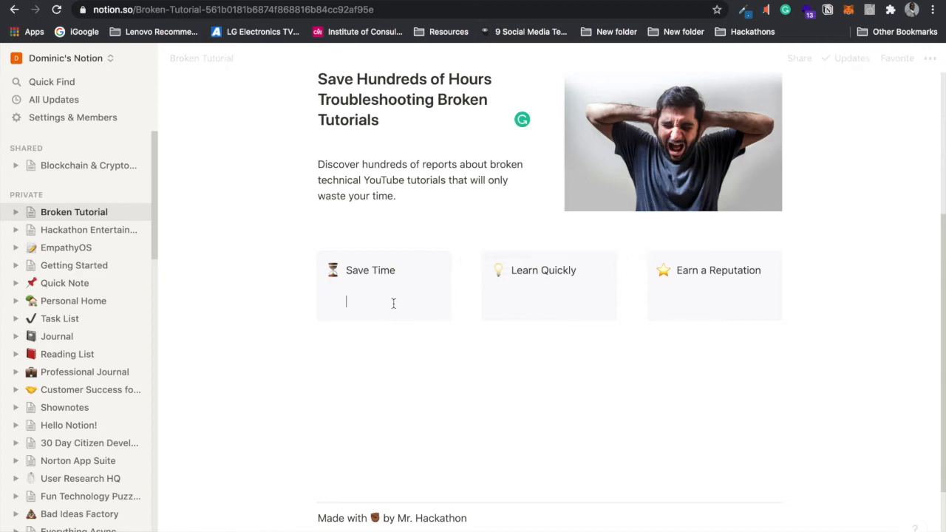
type("Stop wasting time on broken tutorials a")
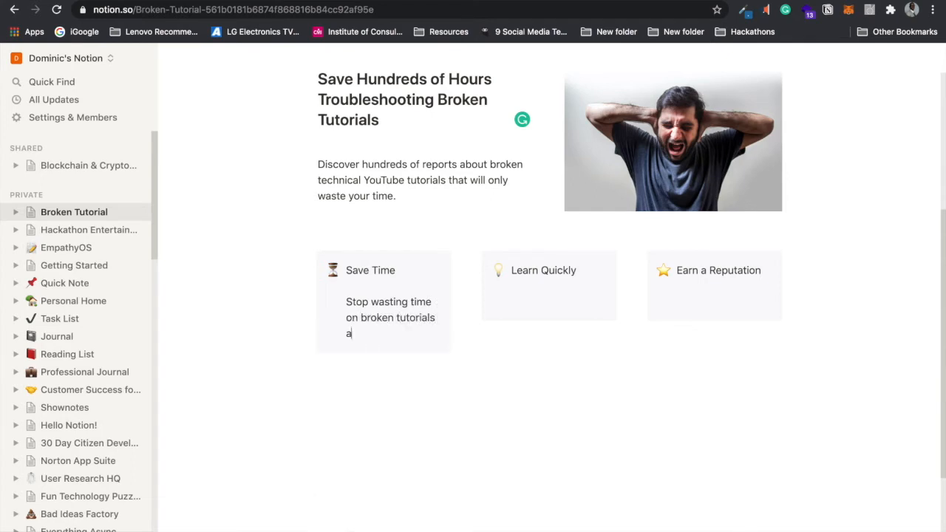
type("nd quickly discover")
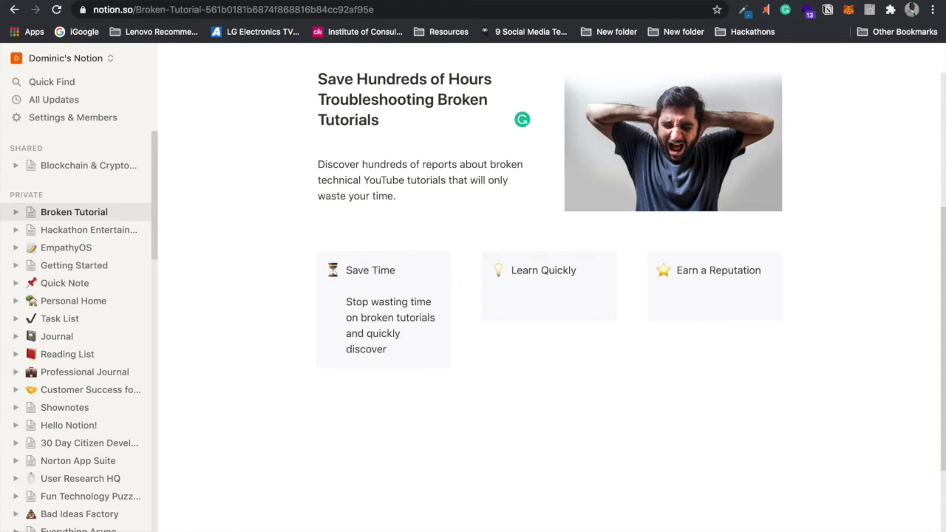
key("BackSpace")
key("BackSpace")
key("BackSpace")
key("BackSpace")
key("BackSpace")
key("BackSpace")
key("BackSpace")
type("solve you")
type(" problems with min")
type("imal effo")
type("rt/")
key("BackSpace")
type(".")
Step: Type 'Tired with hard to understand tutorials' under Learn Quickly
left_click(527, 292)
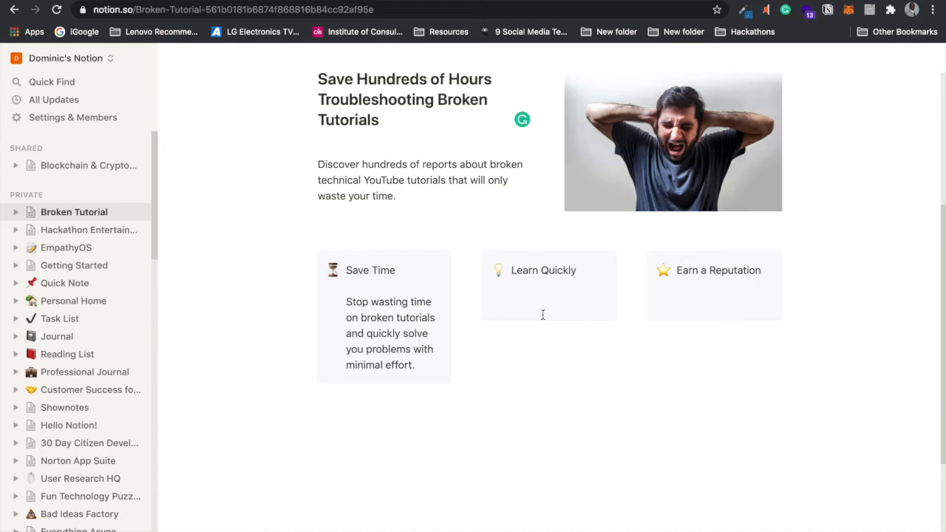
type("H")
key("BackSpace")
type("Tired with hard to understand tutorials?")
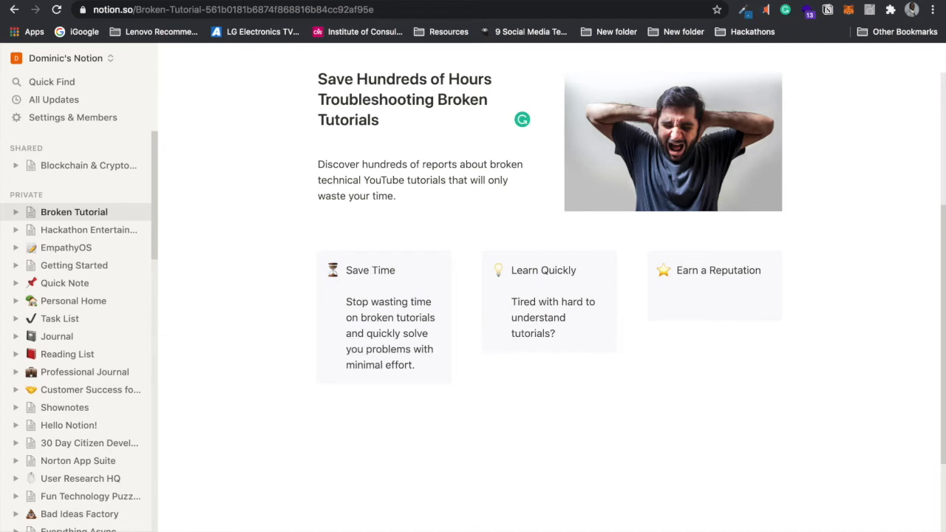
Step: Insert 'or incomplete' before 'tutorials?' in the Learn Quickly description
left_click(570, 317)
type("or incomplete")
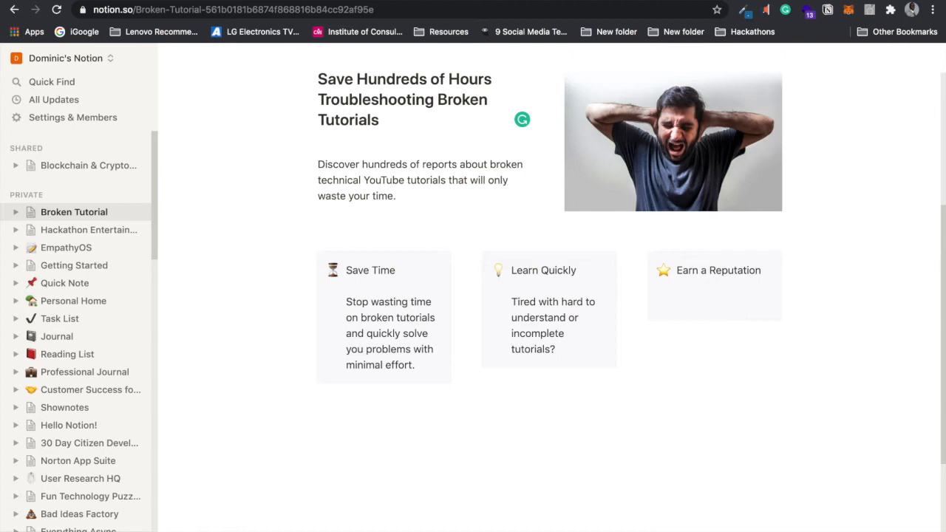
type("Revi")
key("BackSpace")
key("BackSpace")
key("BackSpace")
type("Check out")
key("BackSpace")
key("BackSpace")
key("BackSpace")
key("BackSpace")
key("BackSpace")
key("BackSpace")
key("BackSpace")
key("BackSpace")
key("BackSpace")
key("BackSpace")
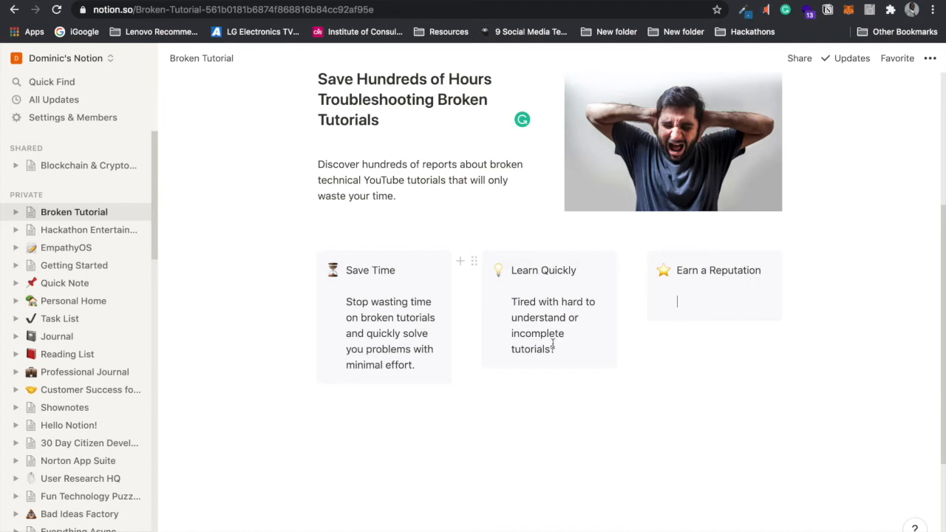
Step: Add a second Learn Quickly sentence and reword it to 'Eliminate bad videos today.'
left_click(559, 346)
type("V")
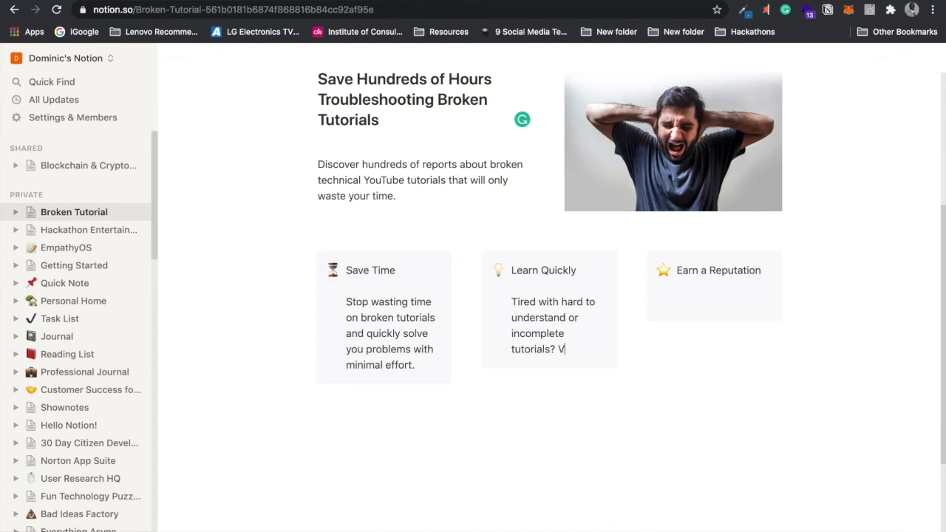
type("iiew the broken o")
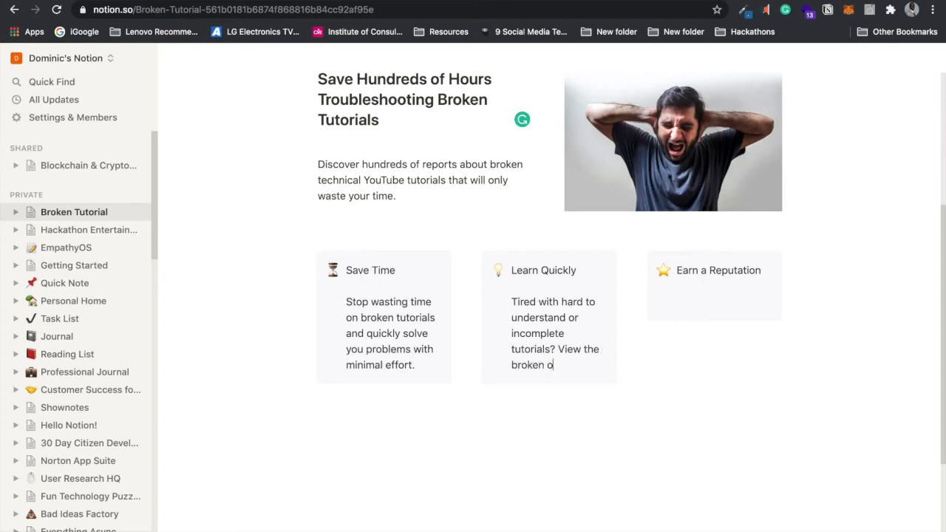
type("nes today.")
left_click_drag(581, 349, 556, 347)
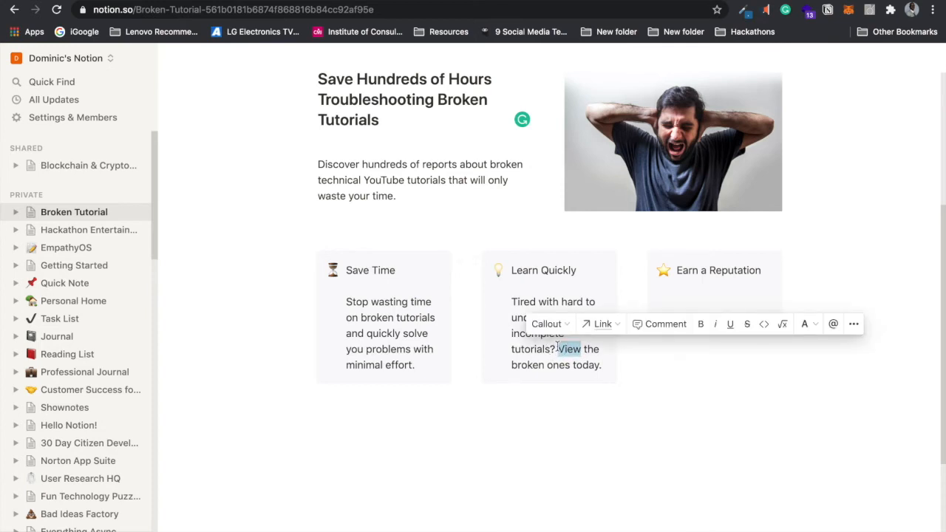
type("Elimi")
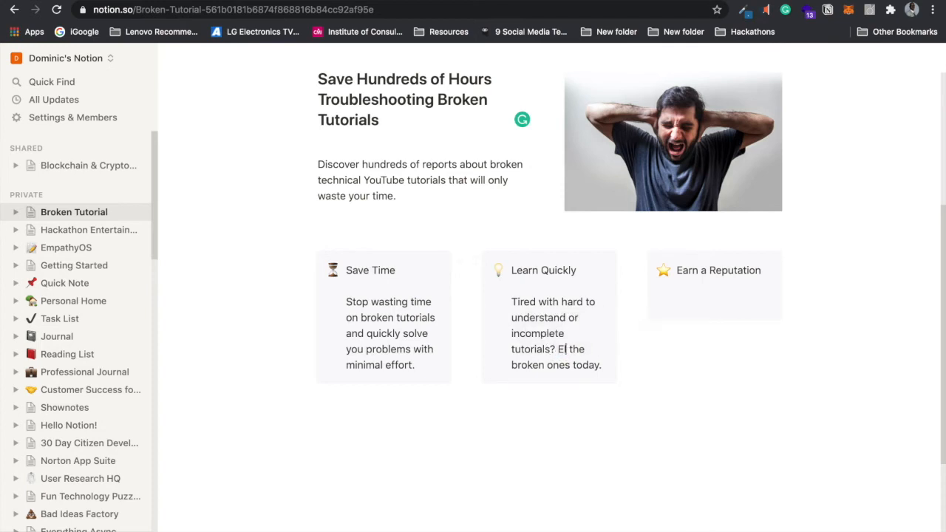
type("nate")
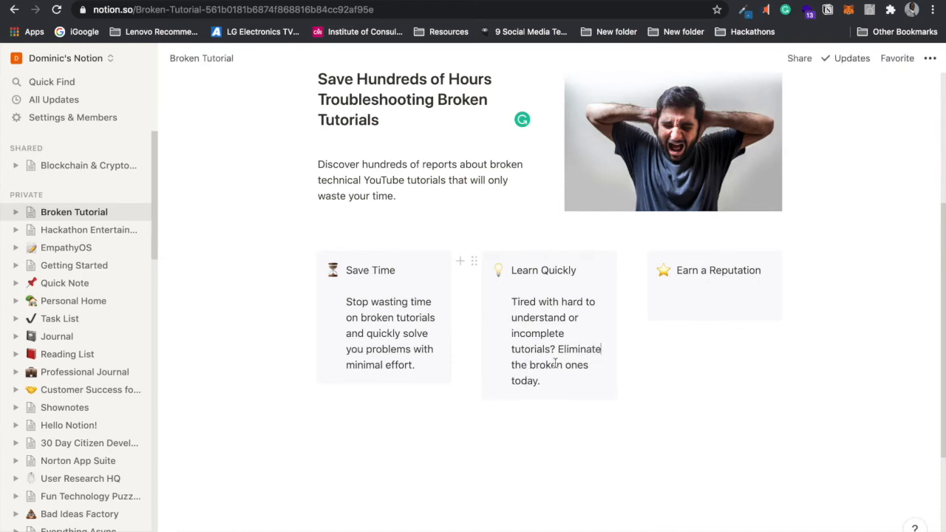
left_click_drag(530, 364, 594, 360)
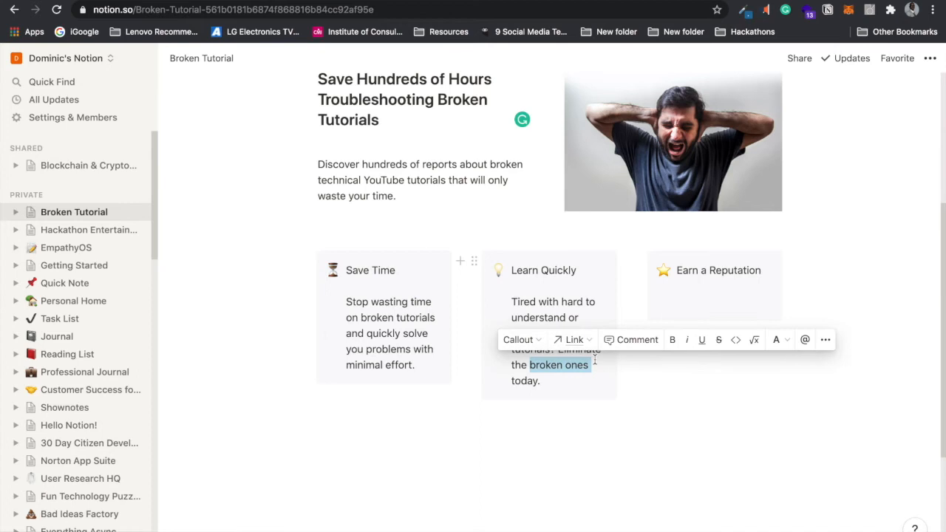
left_click_drag(594, 360, 510, 361)
type("bad videos")
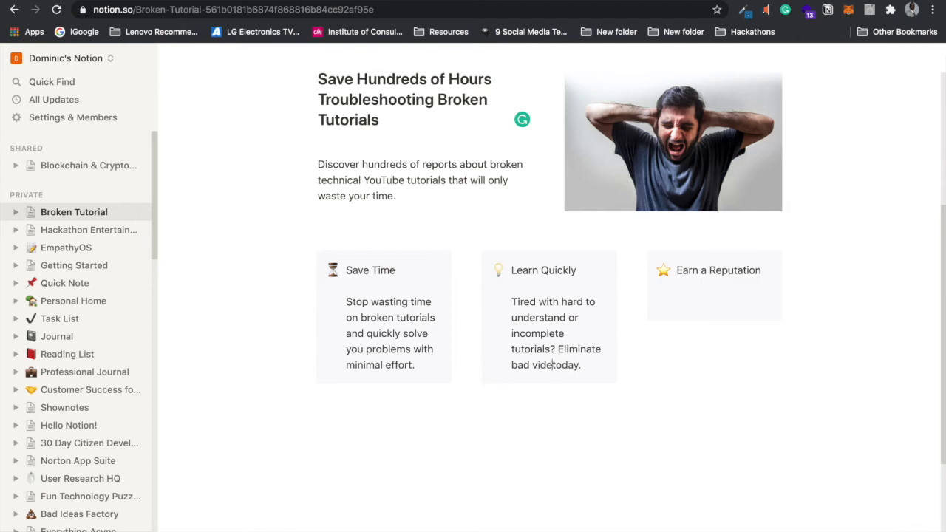
left_click(714, 302)
Step: Write 'Earn credibility as a content reviewer and develop a name as a trusted thought leader.'
type("Earn credibility ")
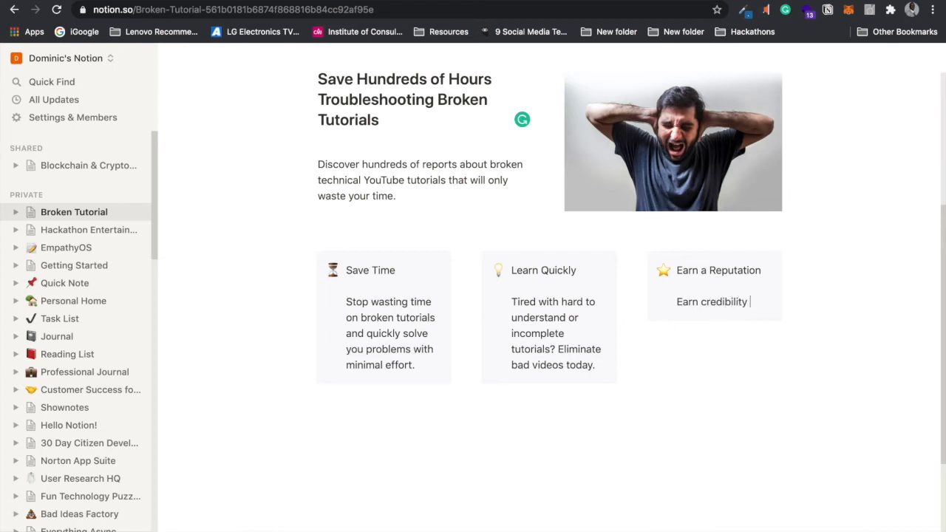
type("as a content reviewer ")
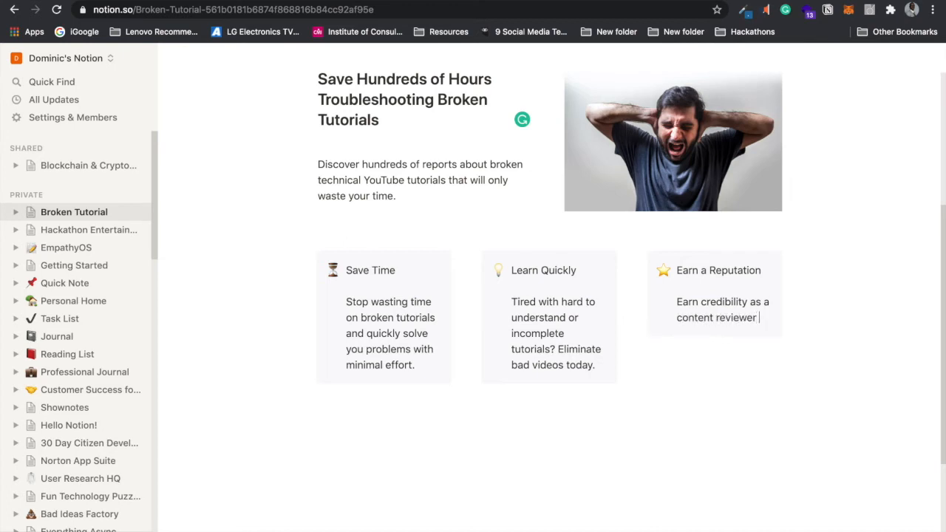
type(".")
key("BackSpace")
type("and ")
type("develo")
type("p yo")
key("BackSpace")
key("BackSpace")
type("a nam")
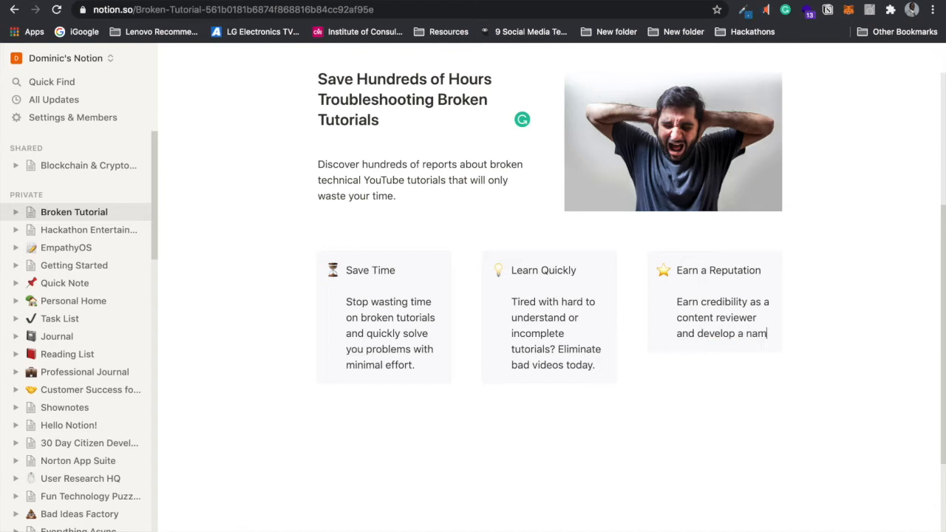
type("e as a trusted")
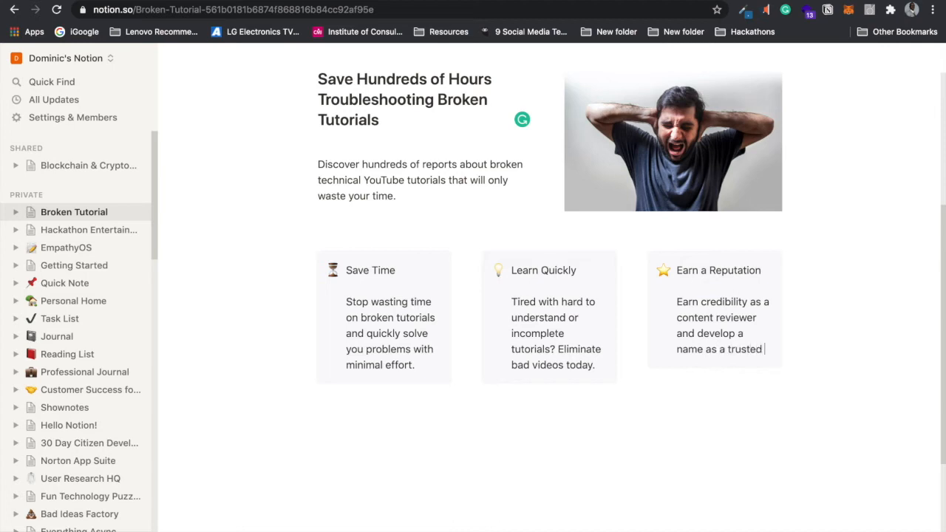
type(" thought leader")
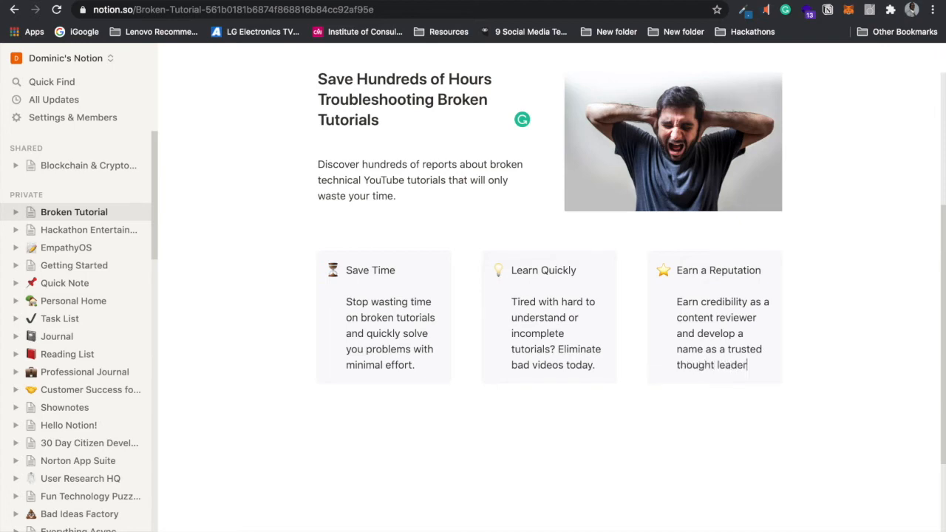
type(".")
left_click(691, 435)
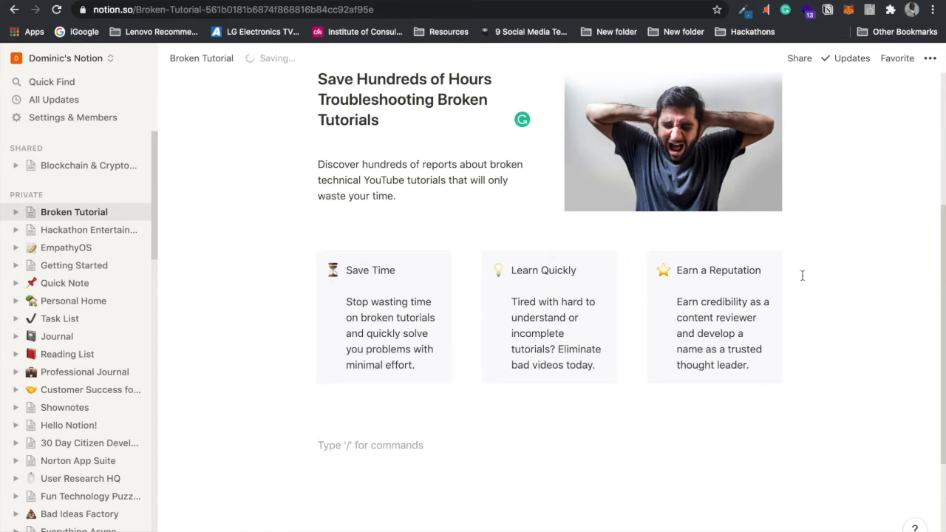
Step: Type 'Benefits' on a new line above the callouts and turn it into a Heading 3
scroll(936, 260, "down", 1)
scroll(936, 261, "up", 3)
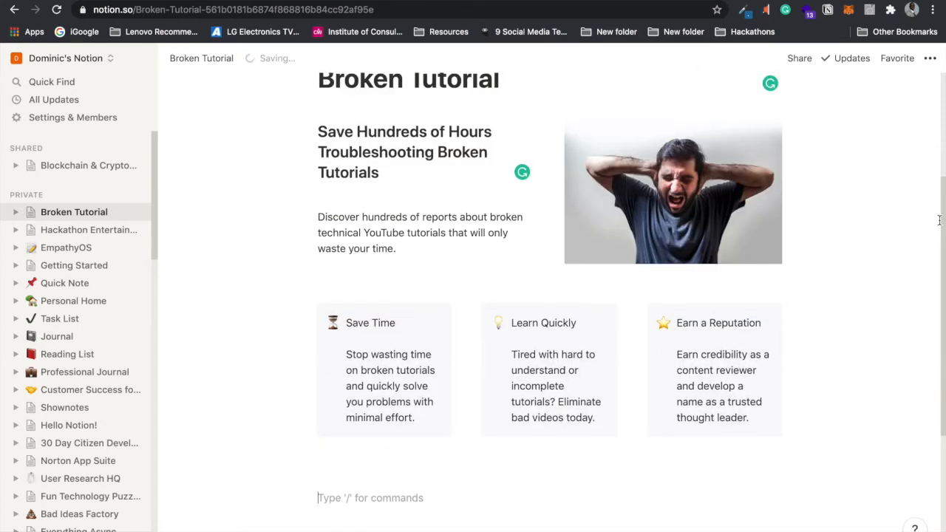
left_click(637, 289)
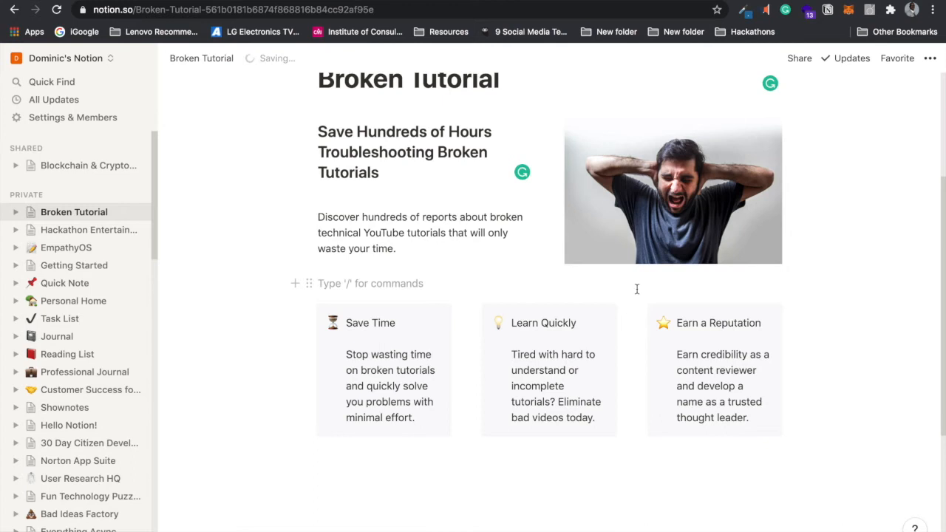
key("Return")
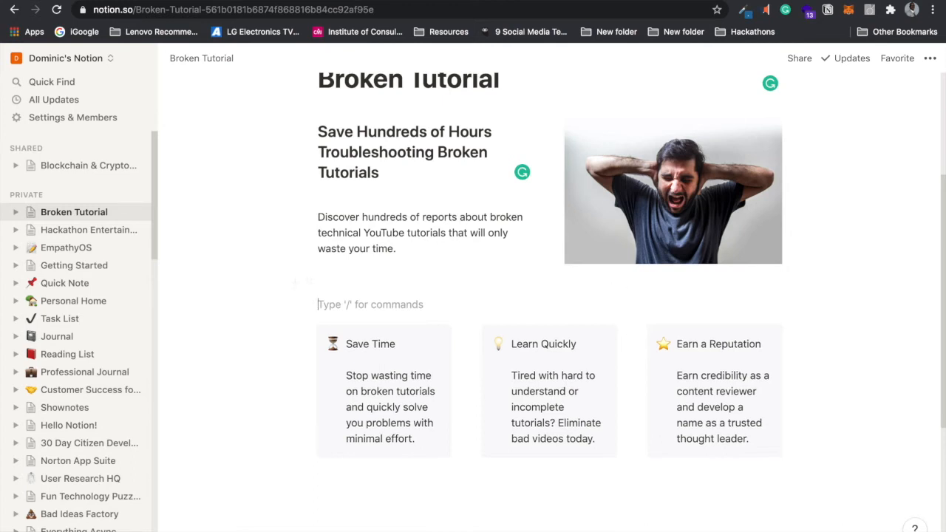
type("Benefits")
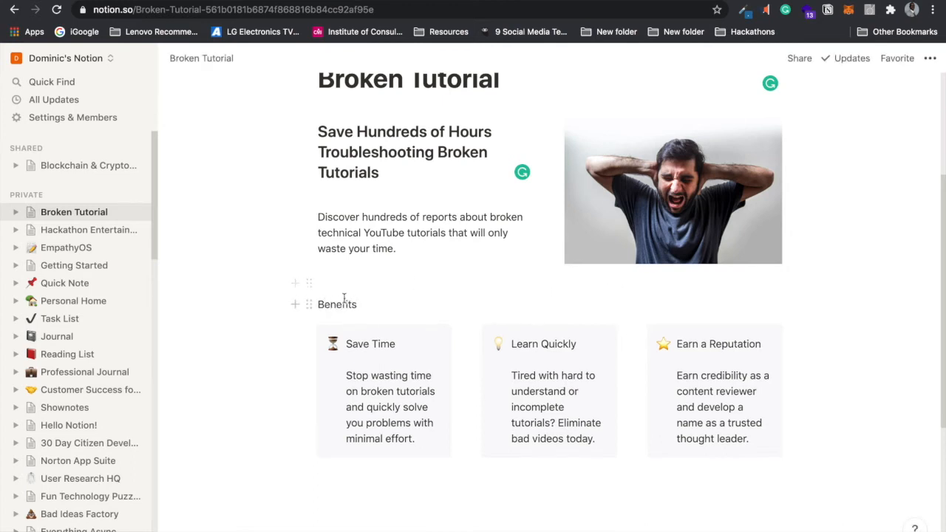
left_click_drag(357, 304, 320, 304)
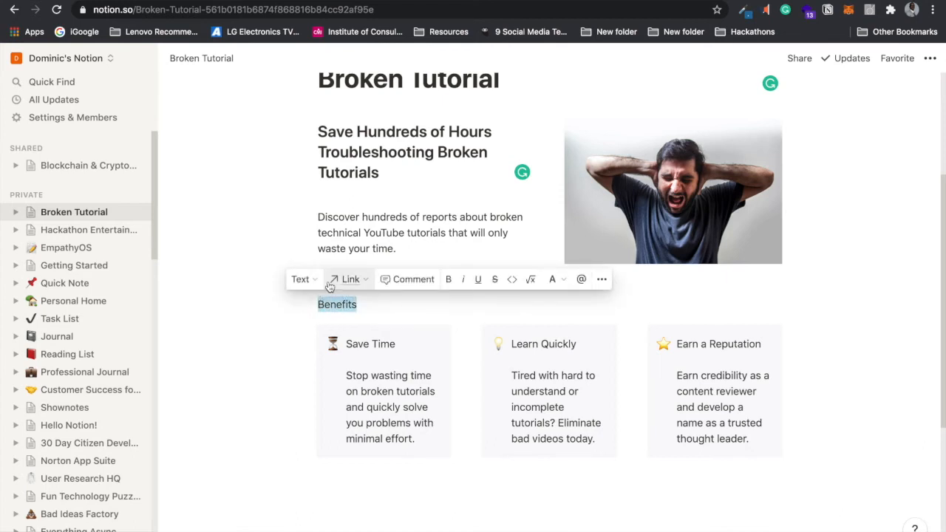
left_click(317, 284)
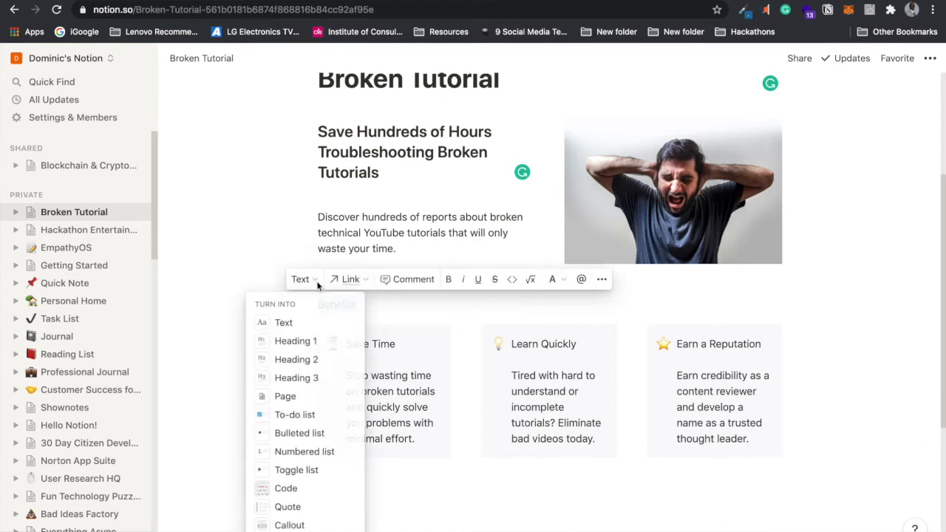
left_click(319, 378)
left_click(572, 311)
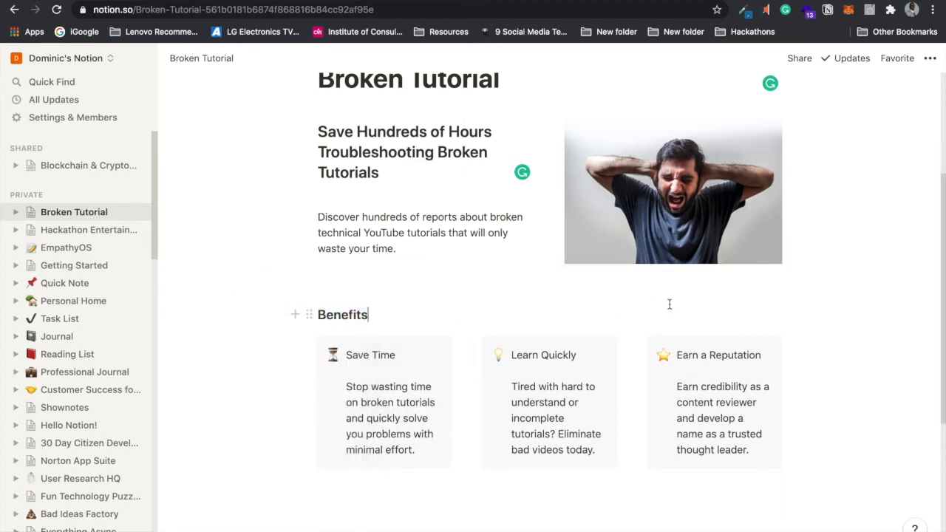
scroll(938, 274, "down", 2)
left_click_drag(941, 280, 928, 121)
scroll(936, 269, "down", 4)
Step: Add 'Pricing' as a Heading 3 below the callouts, with an empty line beneath it
left_click(366, 428)
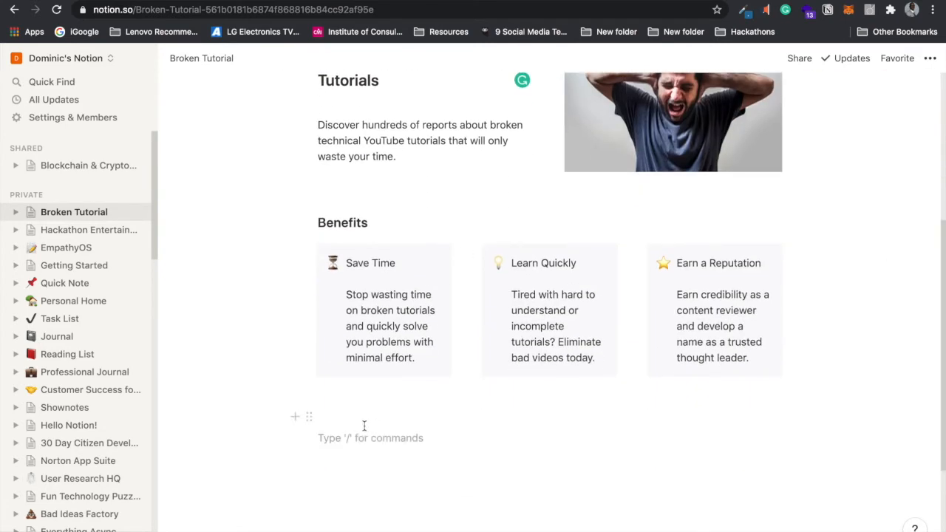
type("Pricing")
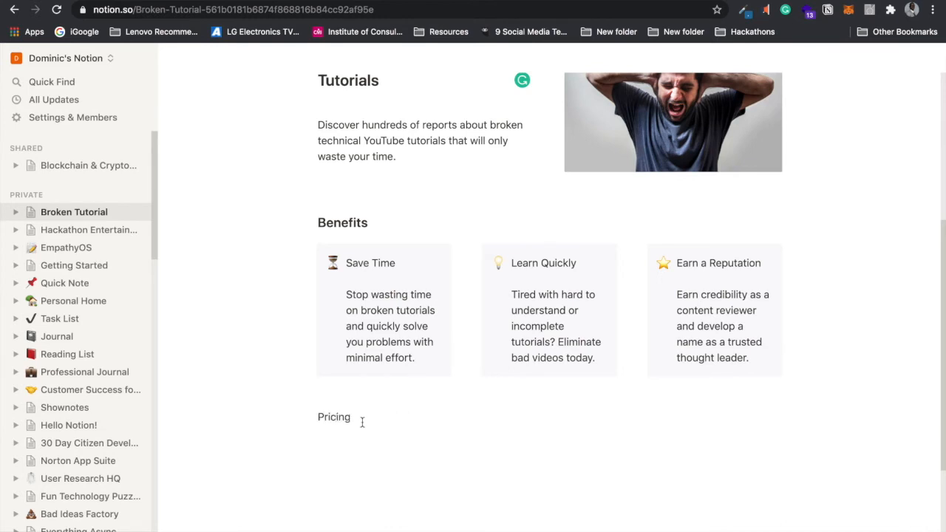
left_click_drag(350, 416, 317, 416)
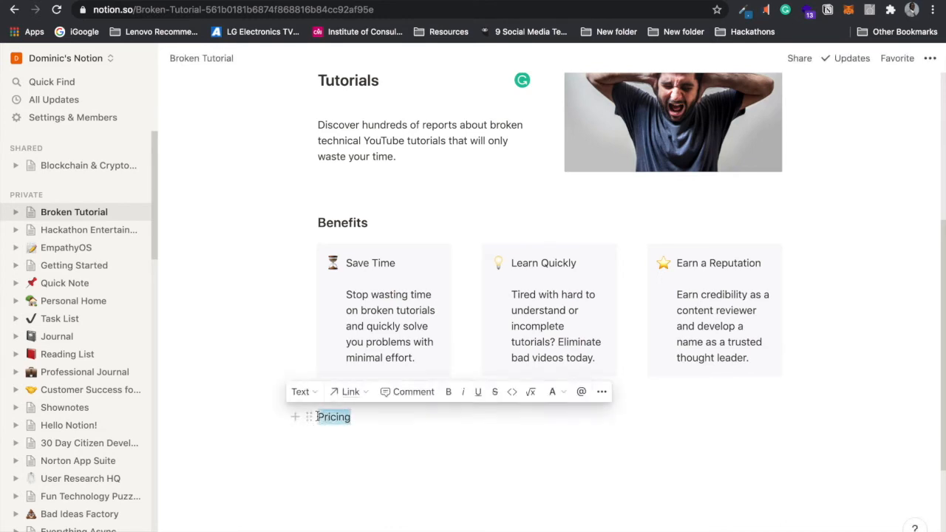
left_click(314, 394)
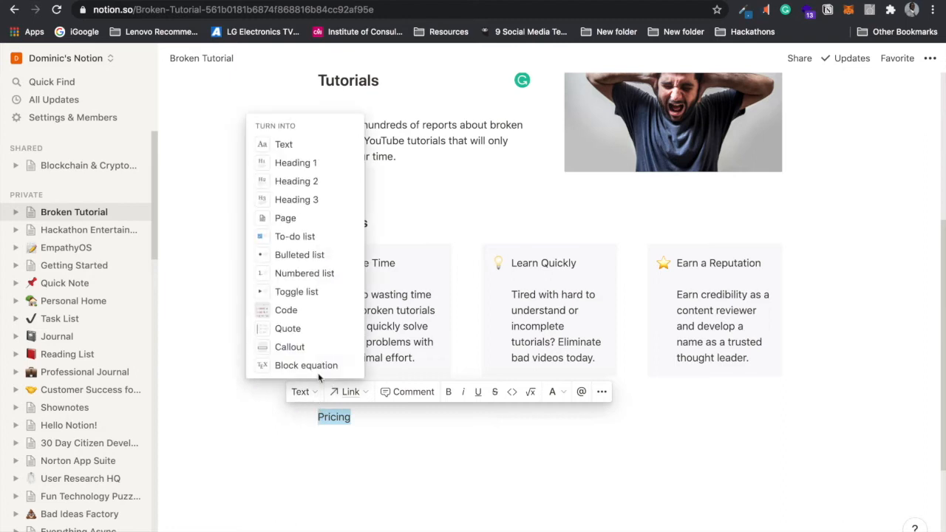
left_click(338, 205)
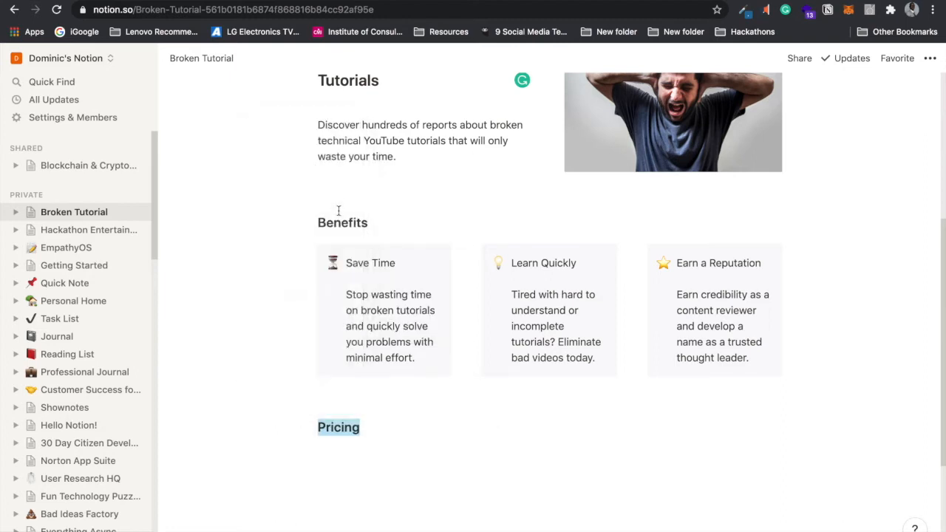
left_click(397, 419)
key("Return")
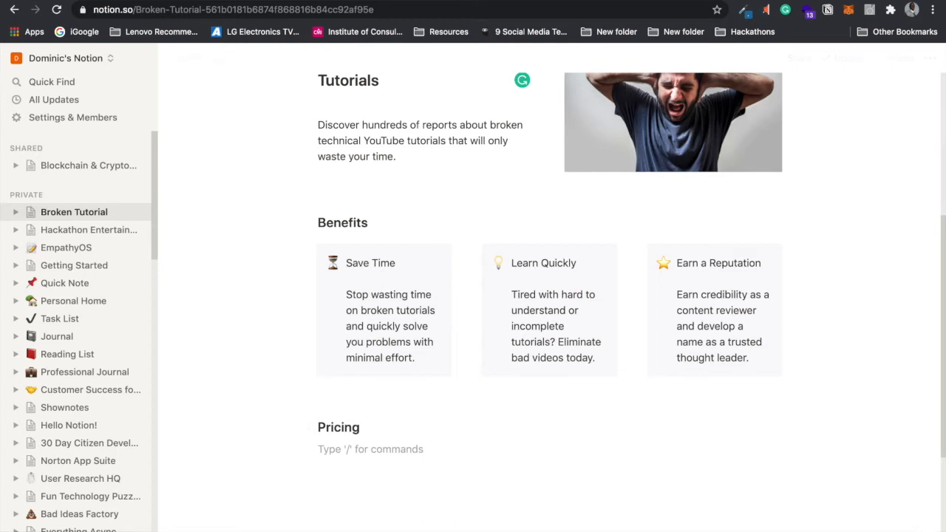
scroll(939, 257, "up", 1)
left_click_drag(939, 257, 935, 334)
scroll(935, 334, "down", 1)
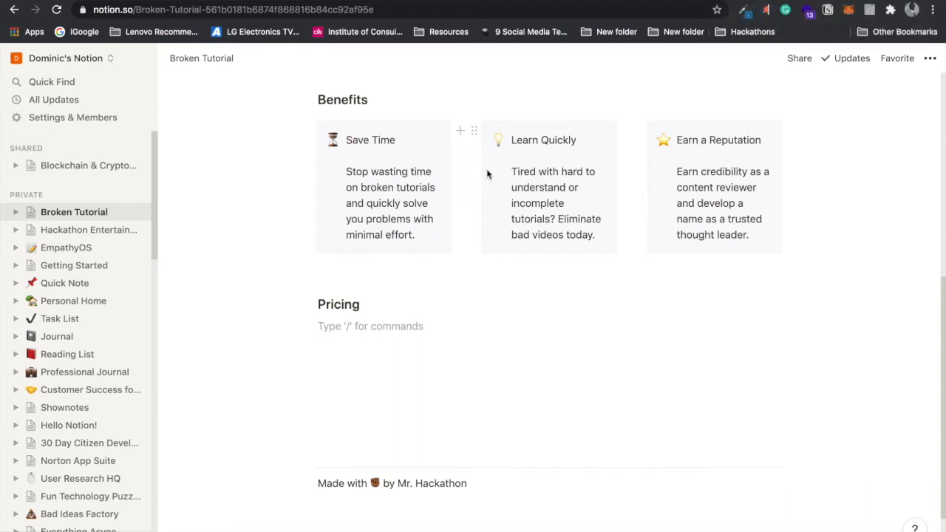
left_click(310, 133)
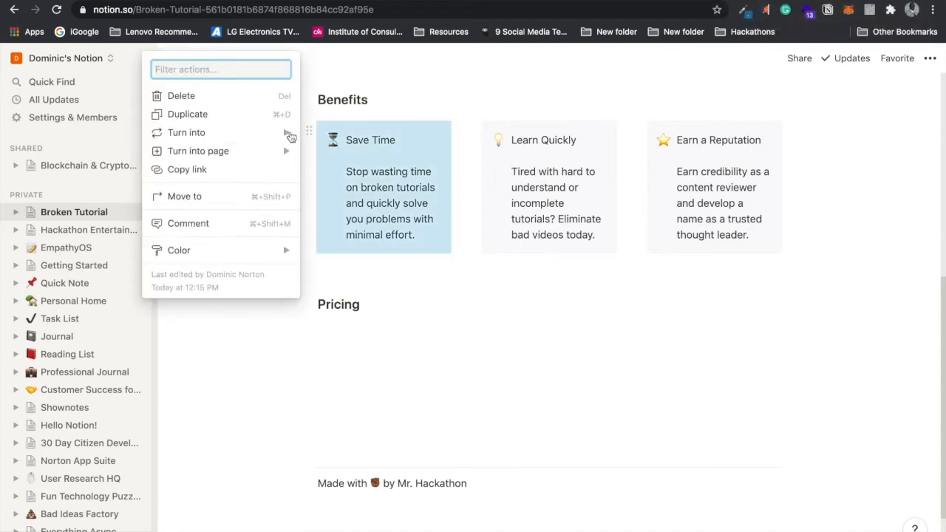
left_click(284, 117)
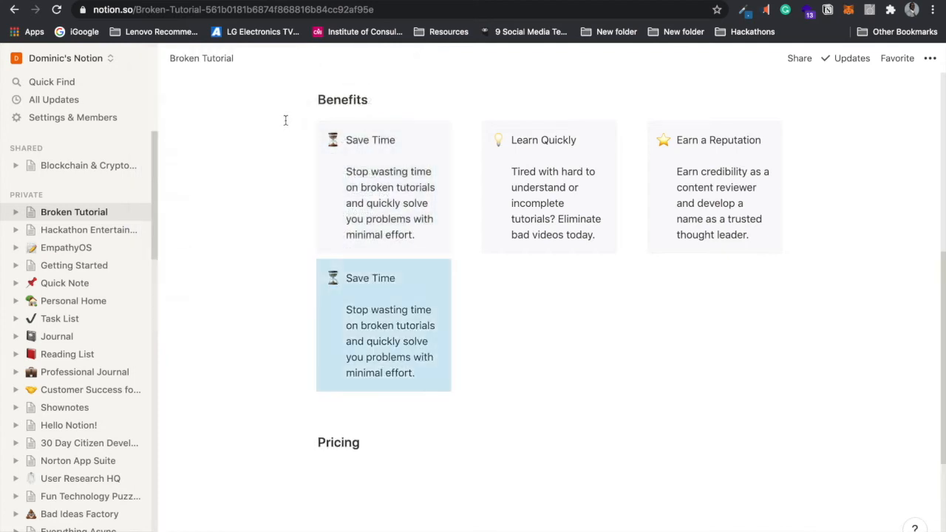
left_click_drag(309, 268, 323, 461)
left_click(384, 424)
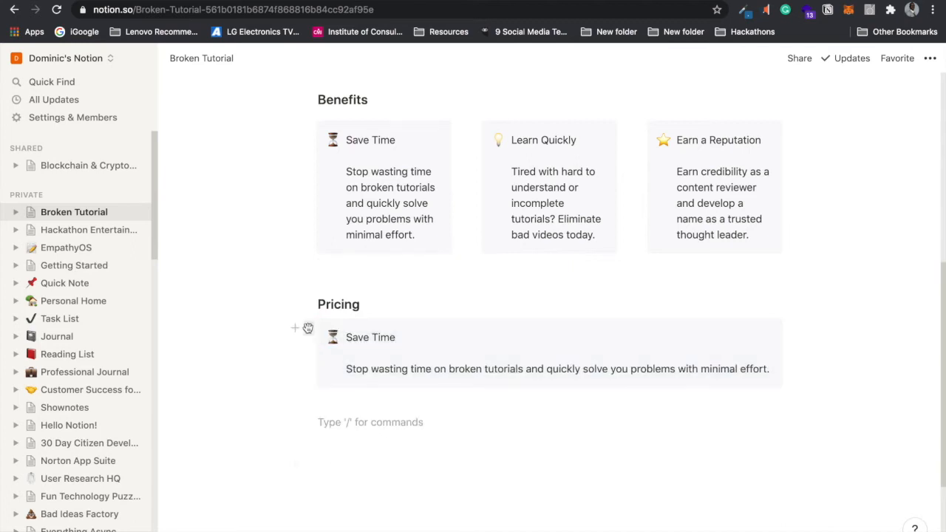
left_click(308, 328)
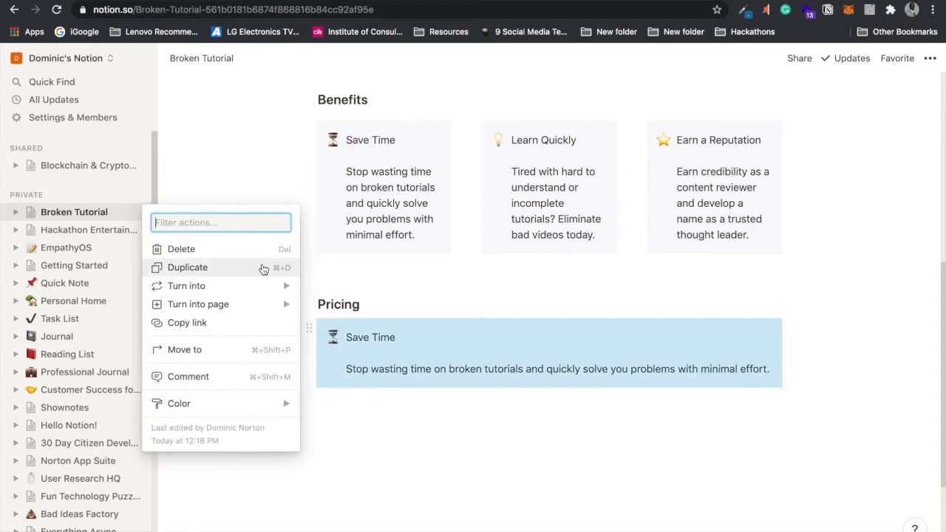
left_click(447, 353)
left_click(459, 337)
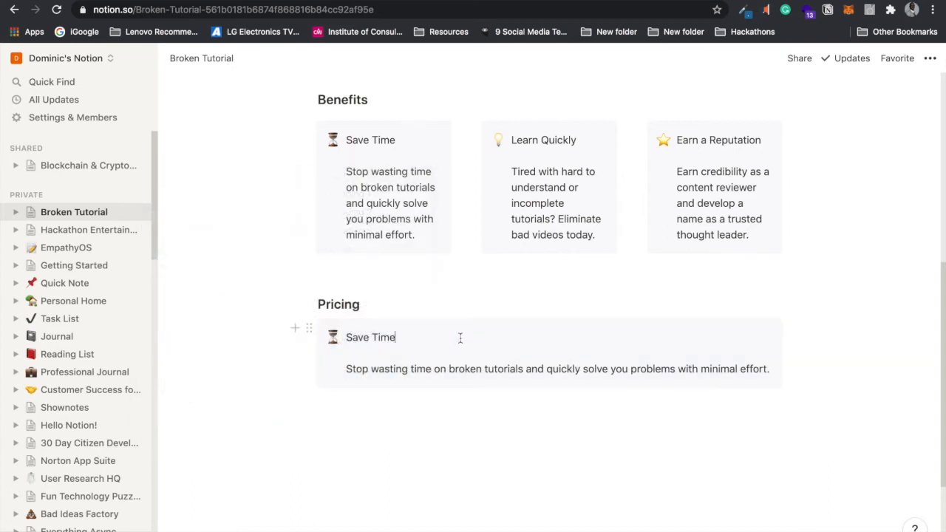
left_click_drag(454, 332, 332, 341)
left_click(332, 339)
key("Escape")
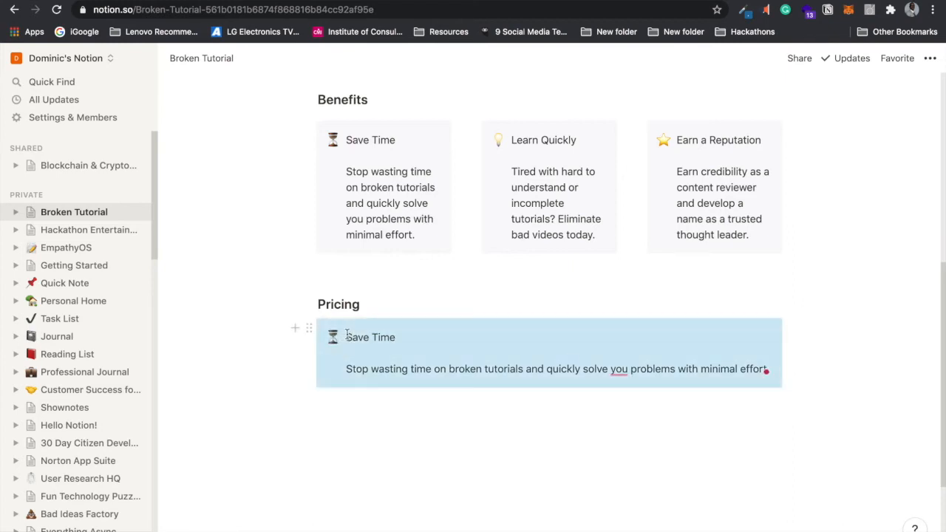
left_click(309, 328)
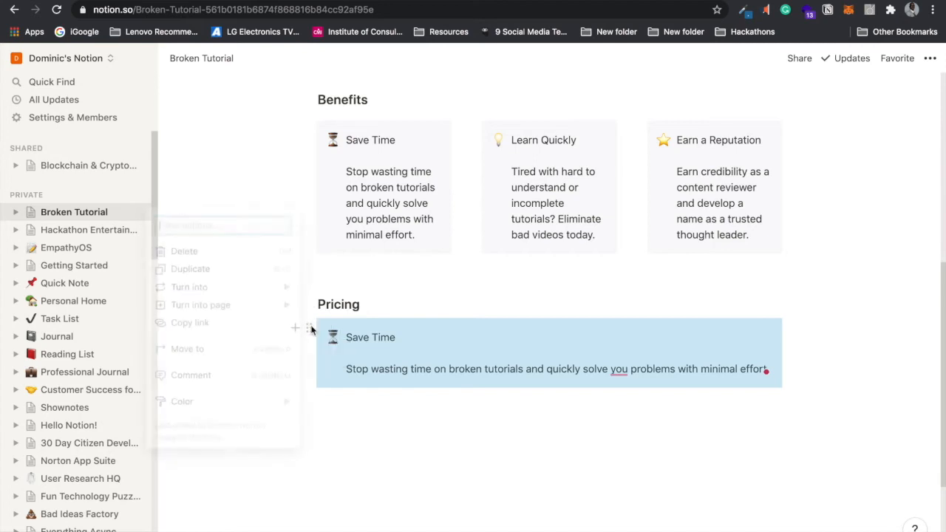
left_click(270, 253)
left_click(336, 328)
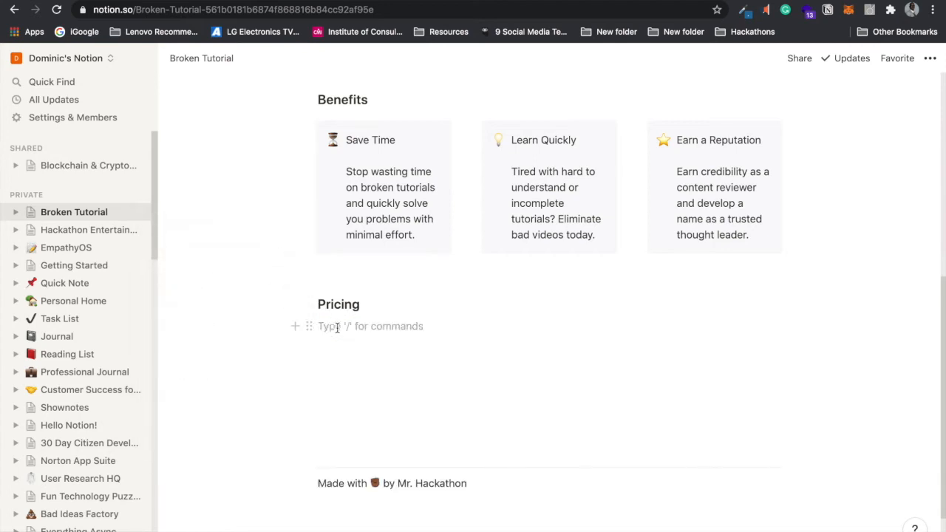
left_click(308, 327)
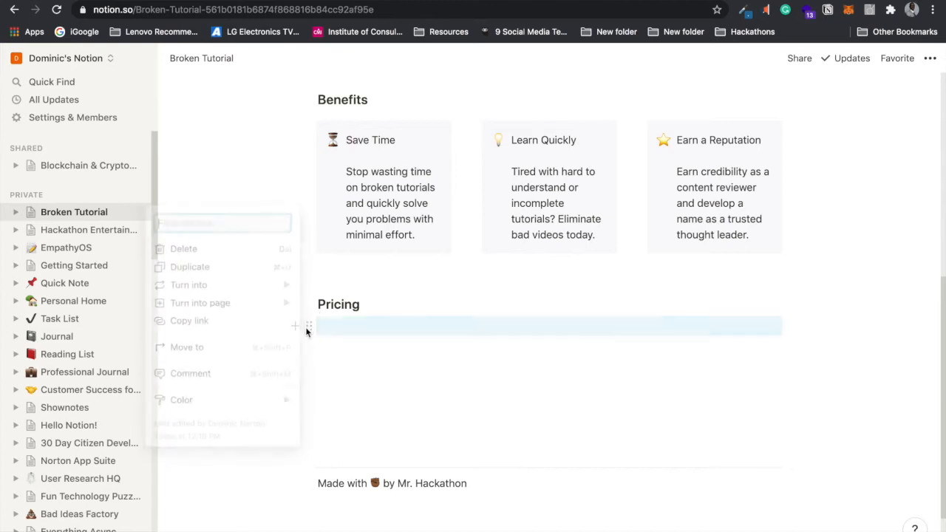
left_click(343, 325)
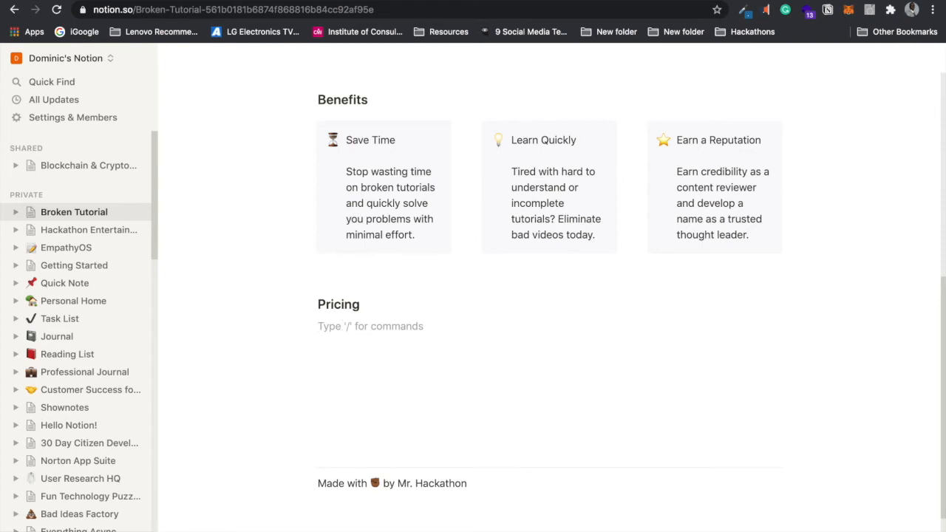
Step: Type '£2.99/mo' under Pricing and turn it into a Heading 1
type("£2.99/mo")
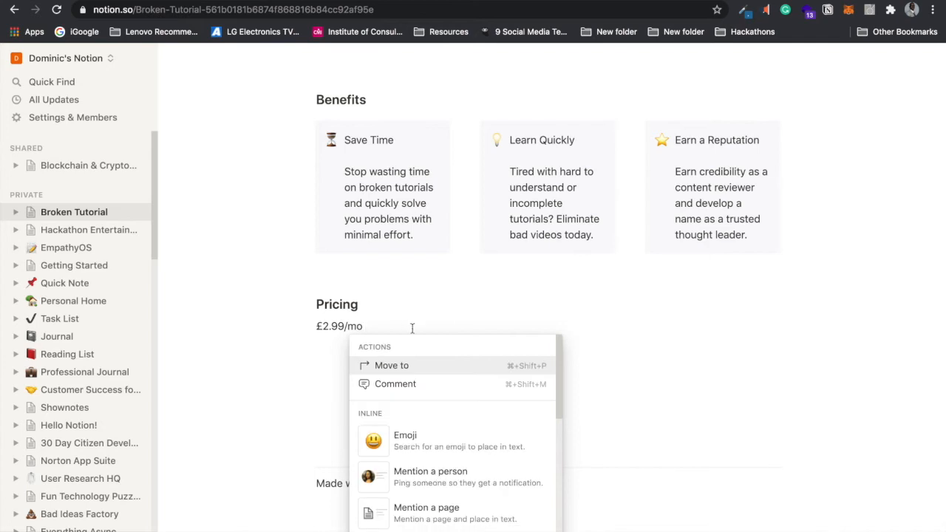
left_click(321, 345)
left_click_drag(367, 325, 316, 326)
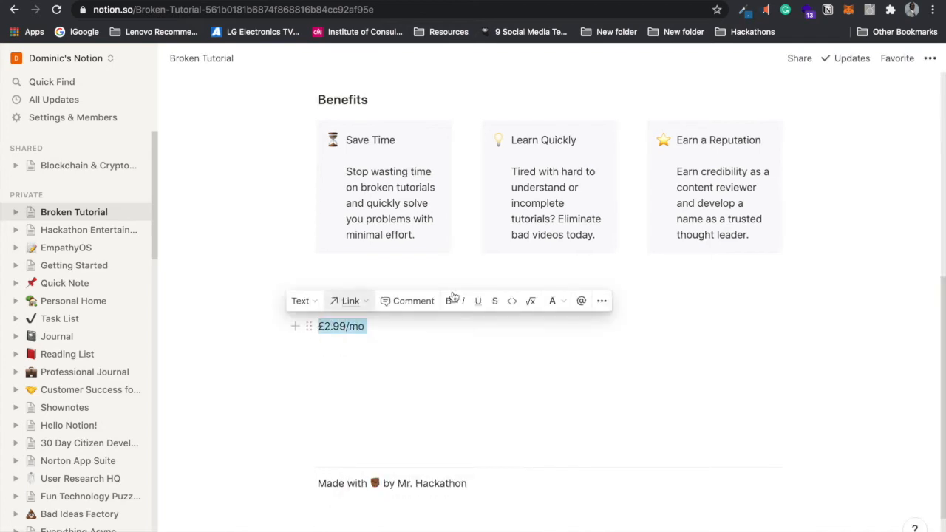
left_click(306, 303)
left_click(316, 342)
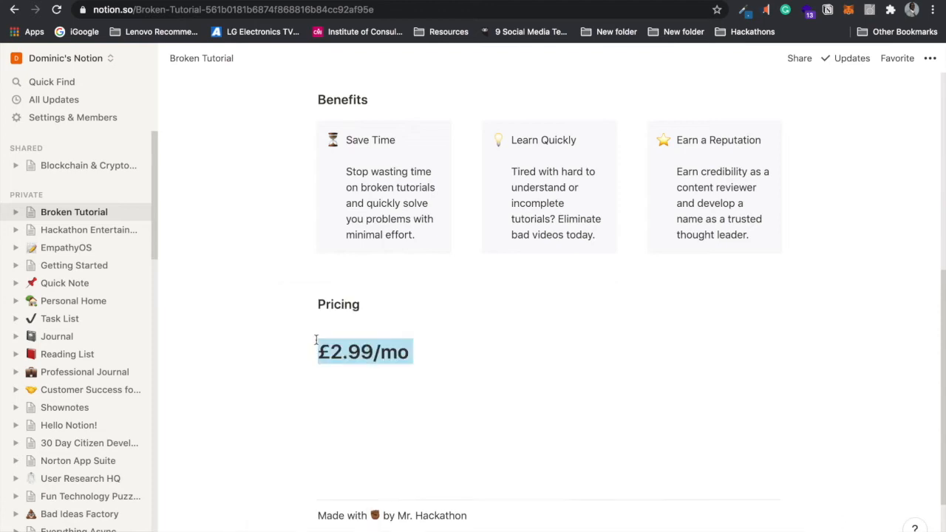
left_click(340, 325)
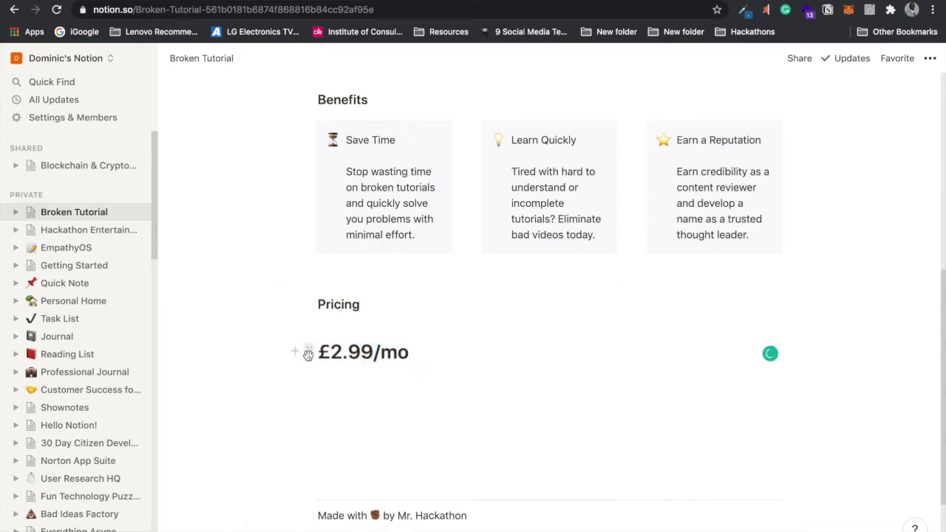
Step: Add an empty line below the £2.99/mo price heading
mouse_move(311, 327)
left_mouse_down()
mouse_move(306, 313)
mouse_move(316, 319)
left_mouse_up()
left_click(325, 323)
left_click(425, 345)
key("Return")
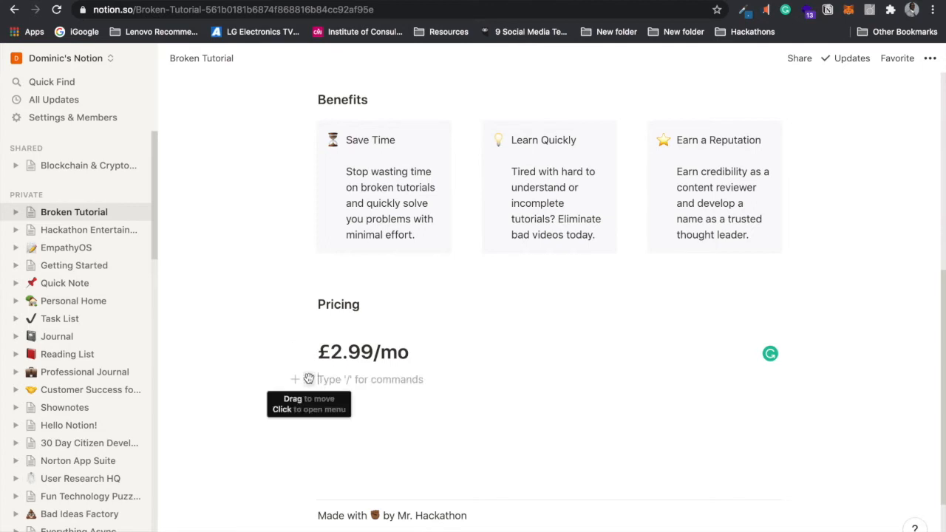
Step: Drag the empty block to the right of the price to form side-by-side columns
left_click(309, 378)
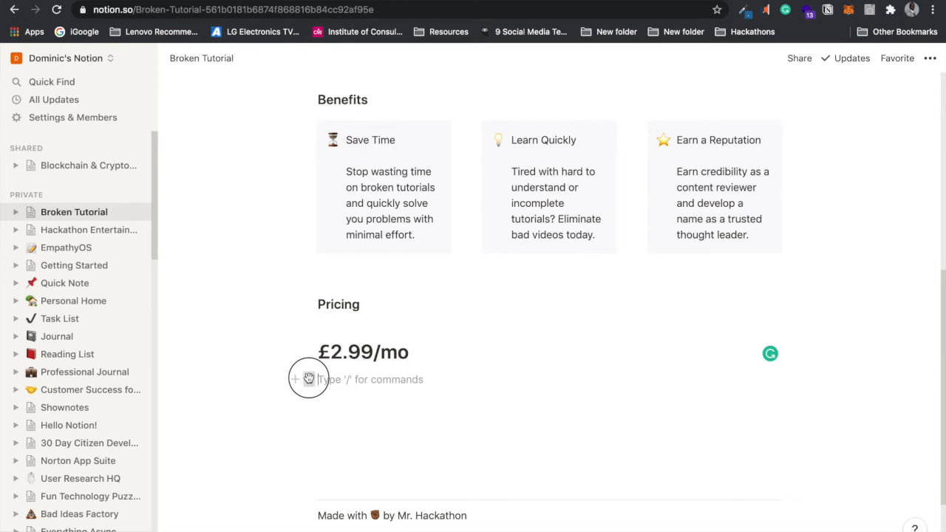
left_click_drag(308, 377, 306, 347)
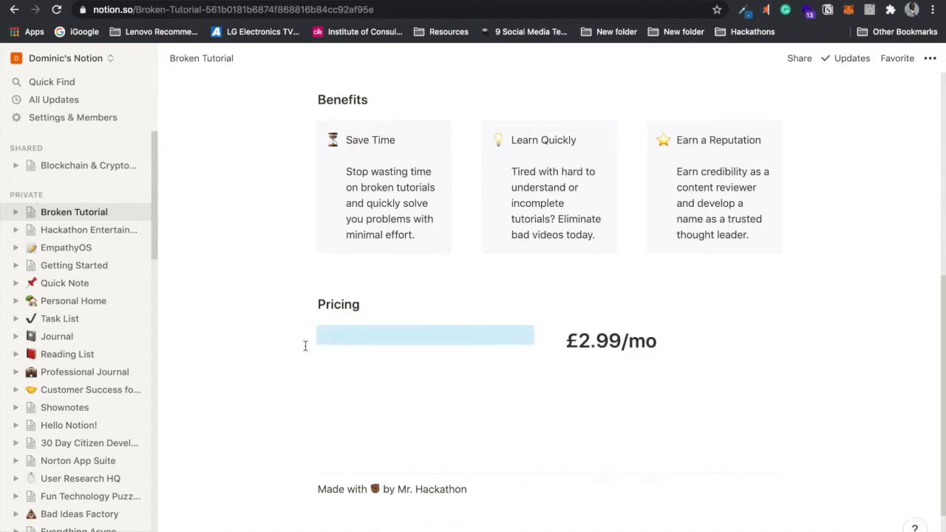
left_click(390, 381)
left_click_drag(309, 375, 798, 337)
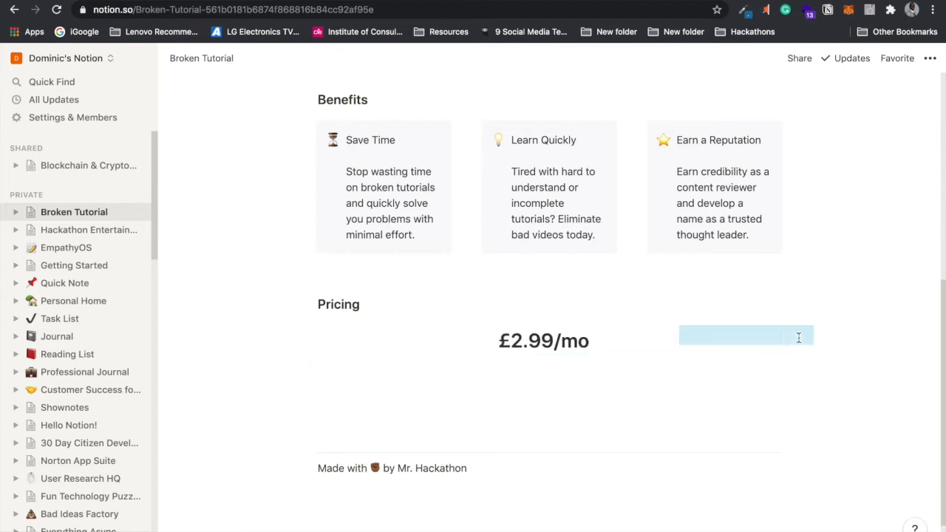
left_click(549, 401)
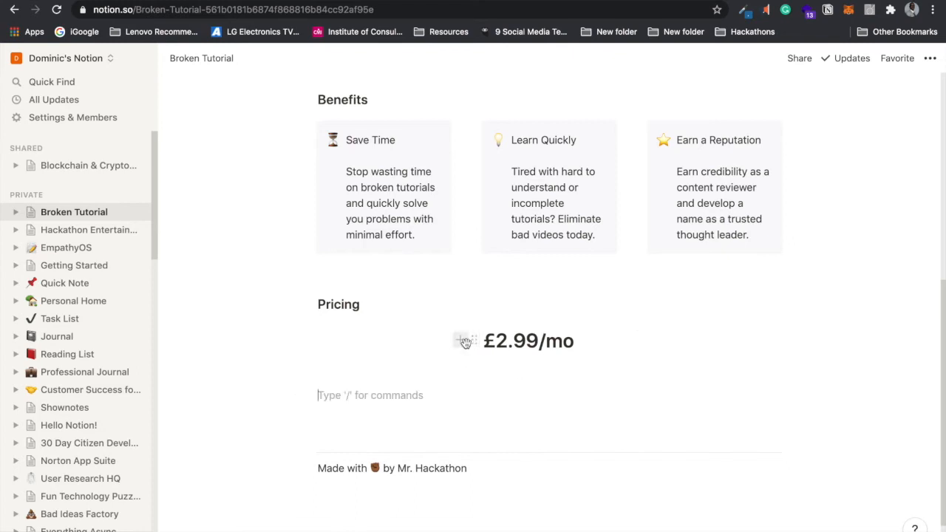
Step: Resize the columns and shift the £2.99/mo heading nearer the page centre
left_click_drag(466, 348, 407, 350)
left_click_drag(629, 346, 690, 348)
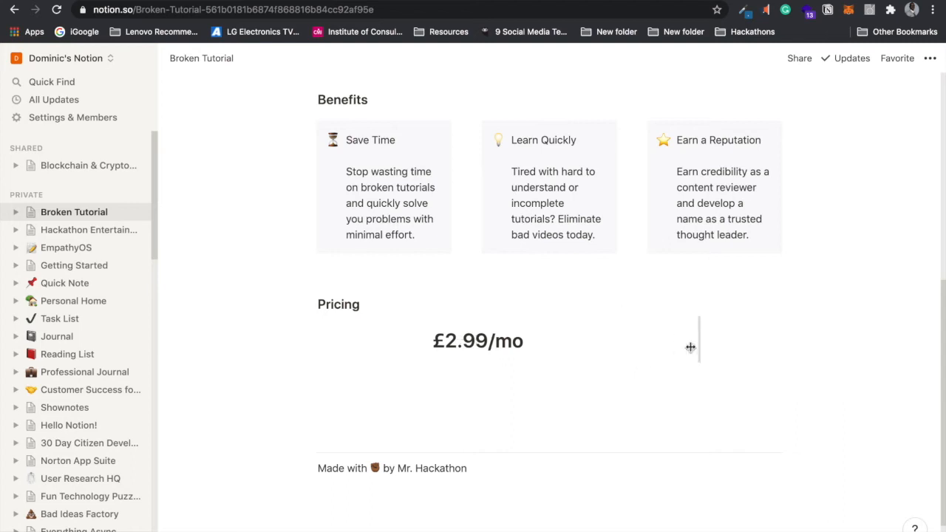
left_click_drag(424, 345, 479, 346)
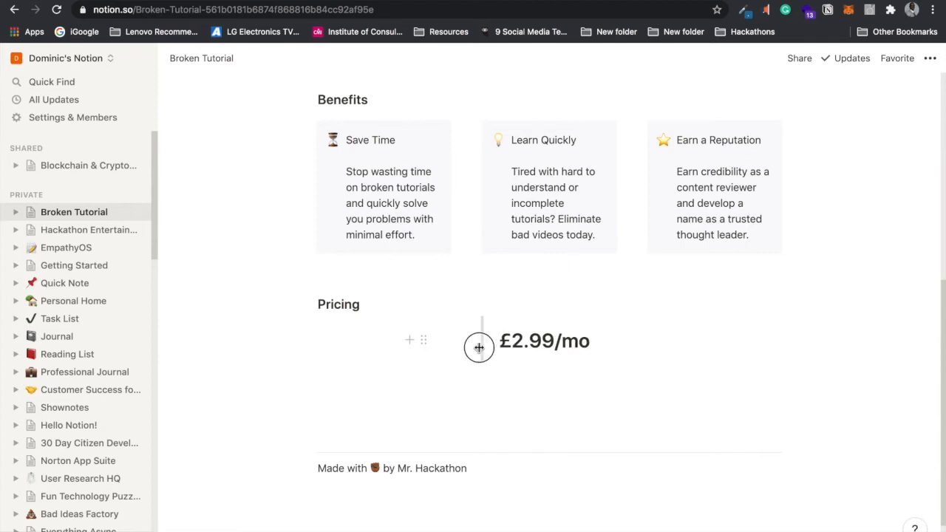
left_click(476, 406)
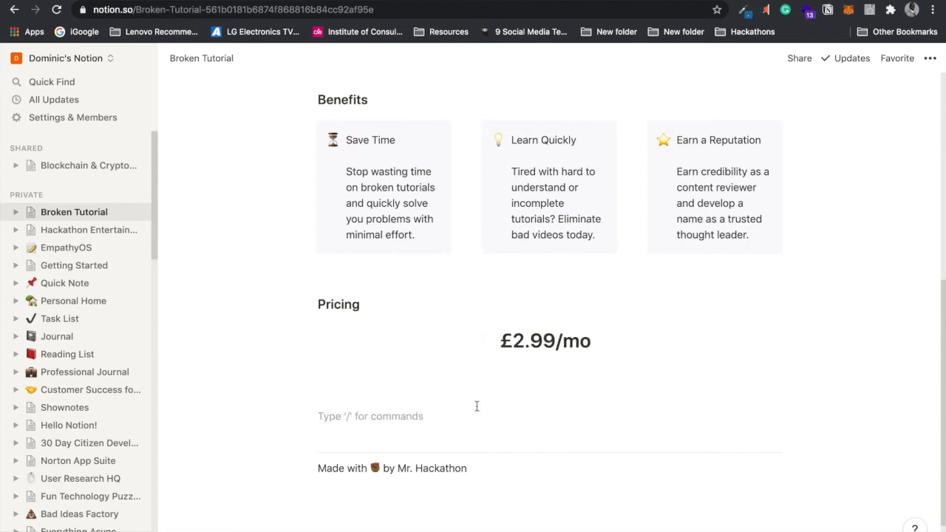
left_click(466, 377)
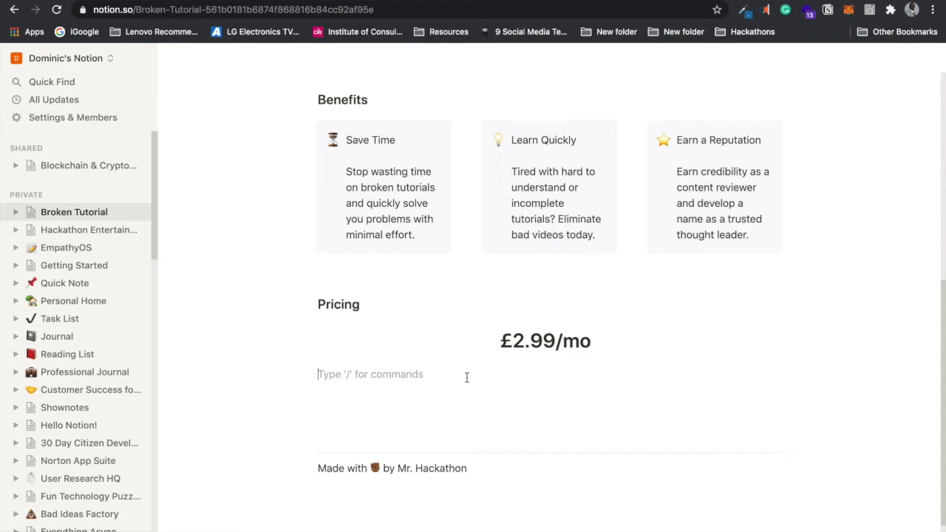
Step: Make a /bull bulleted list reading 'Identify Hundreds of Broken YouTube Tutorials', then start a new bullet
type("-")
key("BackSpace")
type("/BULL")
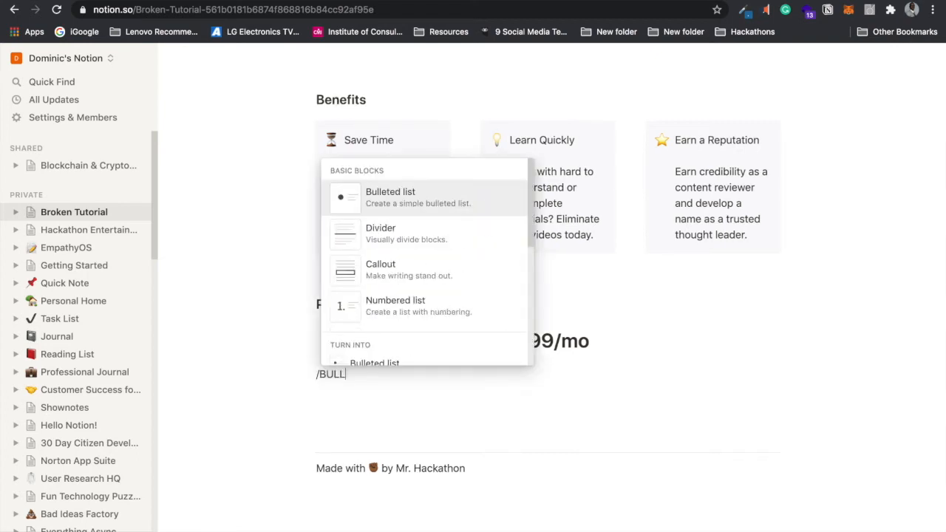
left_click(437, 199)
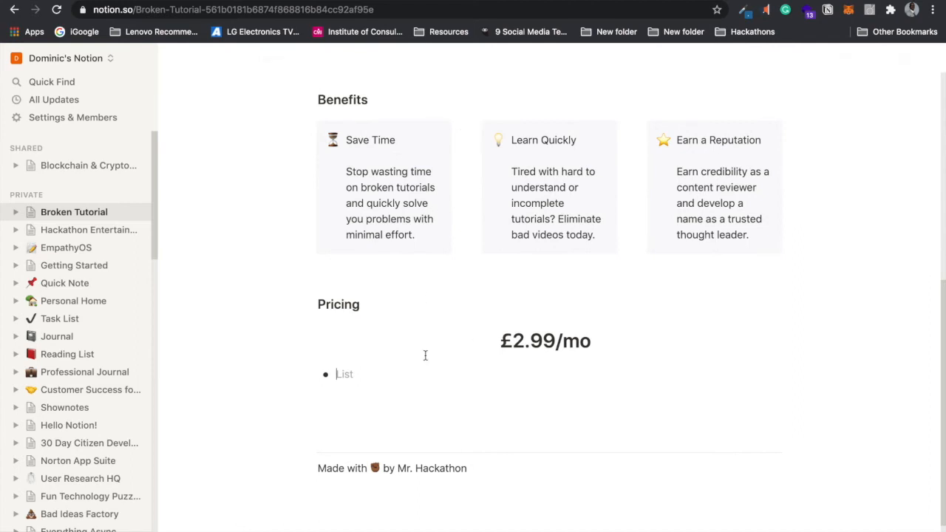
type("Access Hundreds of YouTube")
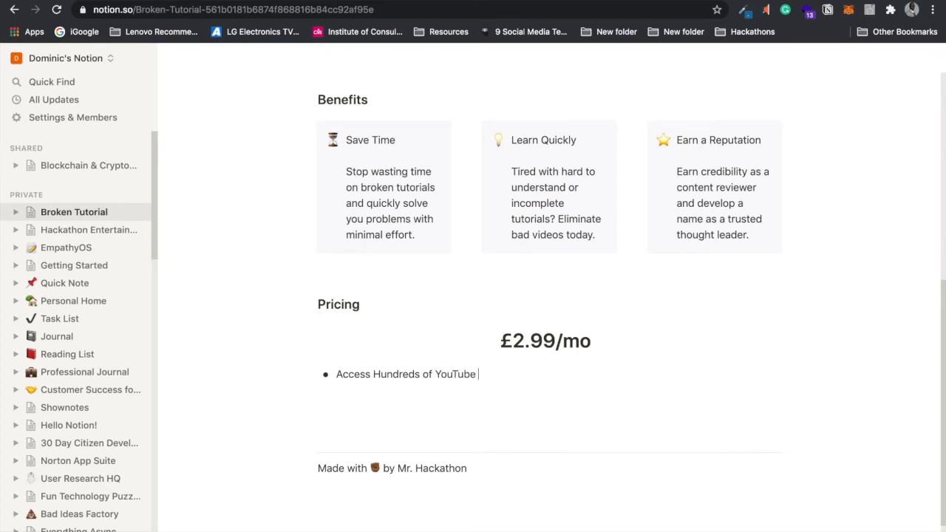
key("BackSpace")
key("BackSpace")
key("BackSpace")
key("BackSpace")
key("BackSpace")
key("BackSpace")
key("BackSpace")
key("BackSpace")
key("BackSpace")
key("BackSpace")
key("BackSpace")
key("BackSpace")
key("BackSpace")
key("BackSpace")
key("BackSpace")
key("BackSpace")
key("BackSpace")
key("BackSpace")
key("BackSpace")
key("BackSpace")
key("BackSpace")
key("BackSpace")
key("BackSpace")
key("BackSpace")
key("BackSpace")
key("BackSpace")
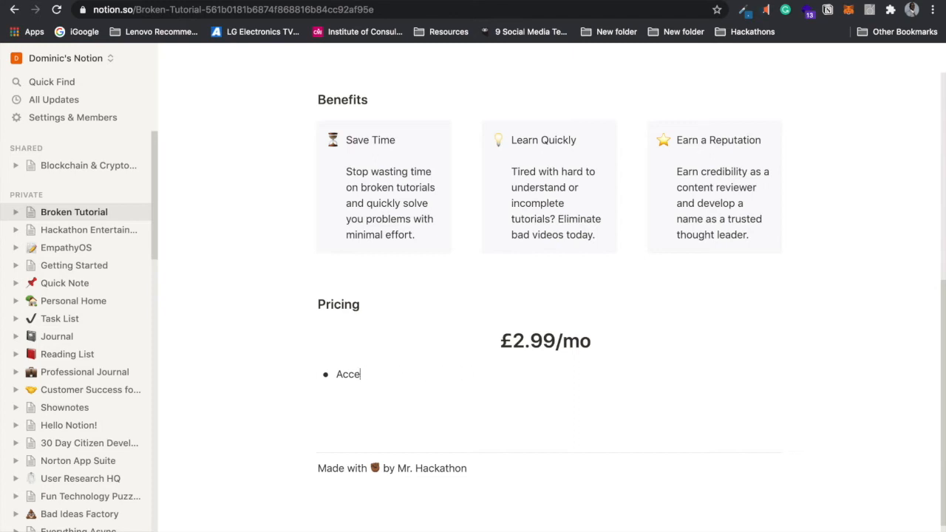
type("Identof")
key("BackSpace")
key("BackSpace")
type("ify Hundreds of Broken ")
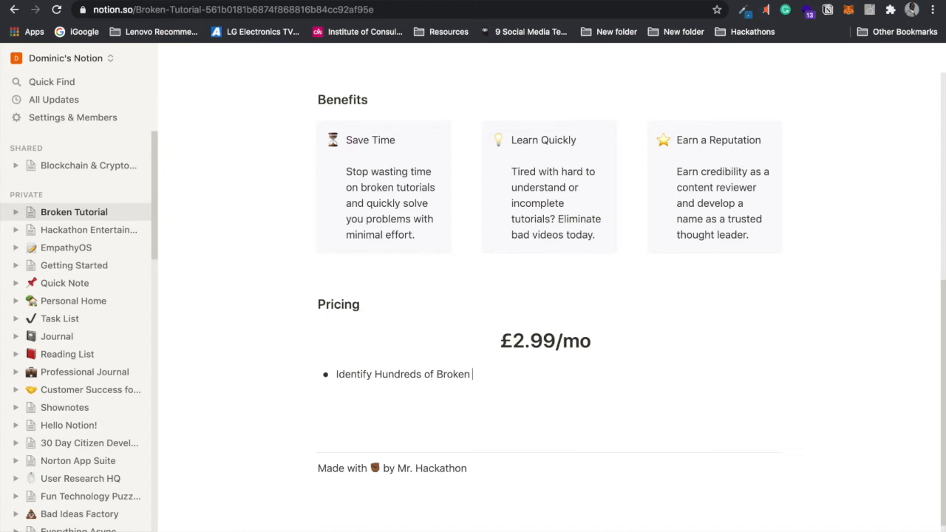
type("YouTube Tutorials")
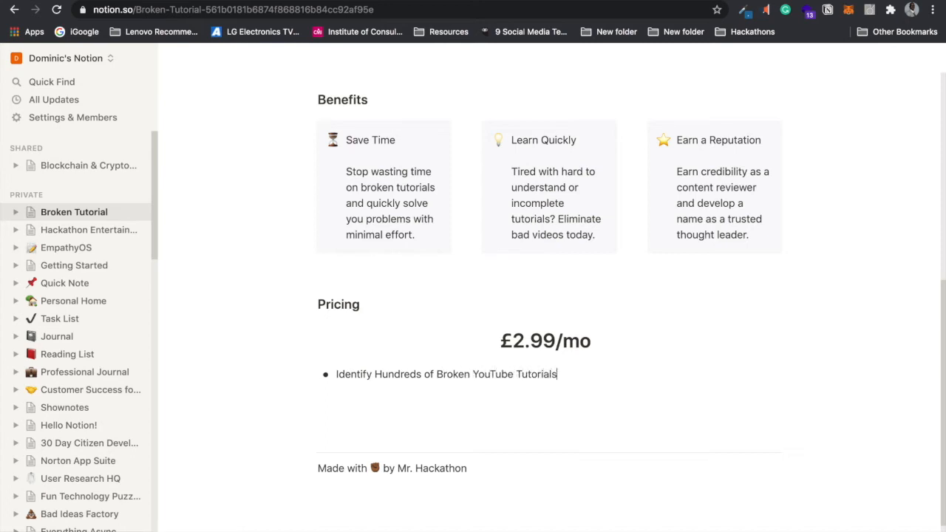
key("Return")
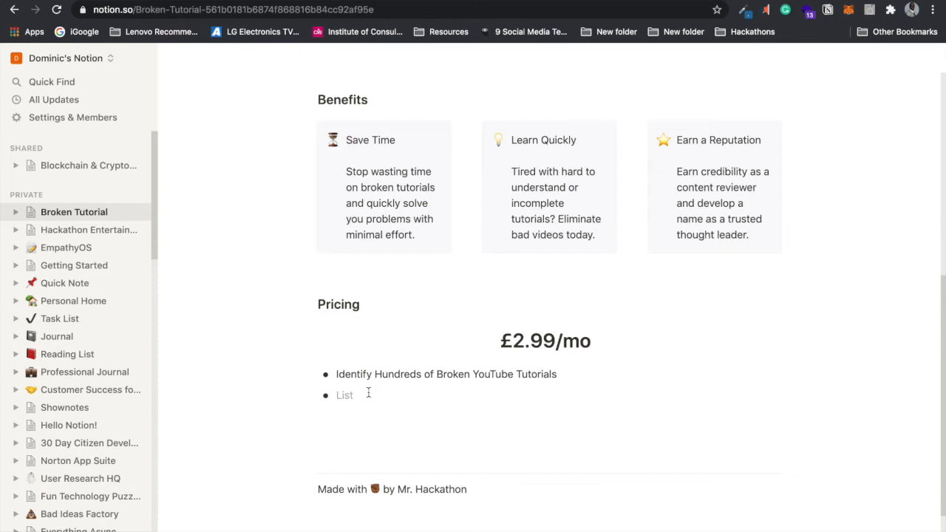
Step: Type a draft 'Join a Community' bullet, then delete it
type("Join a communi")
left_click(373, 396)
key("BackSpace")
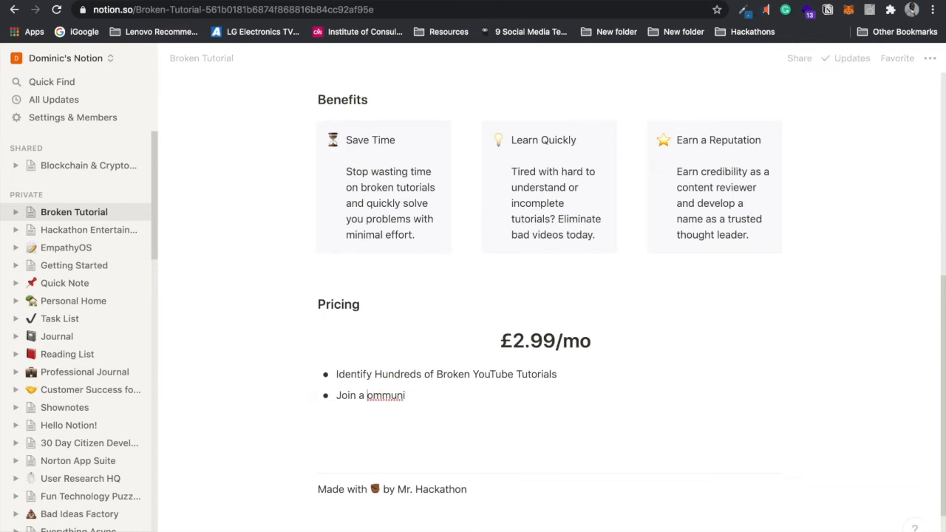
type("C")
left_click(416, 394)
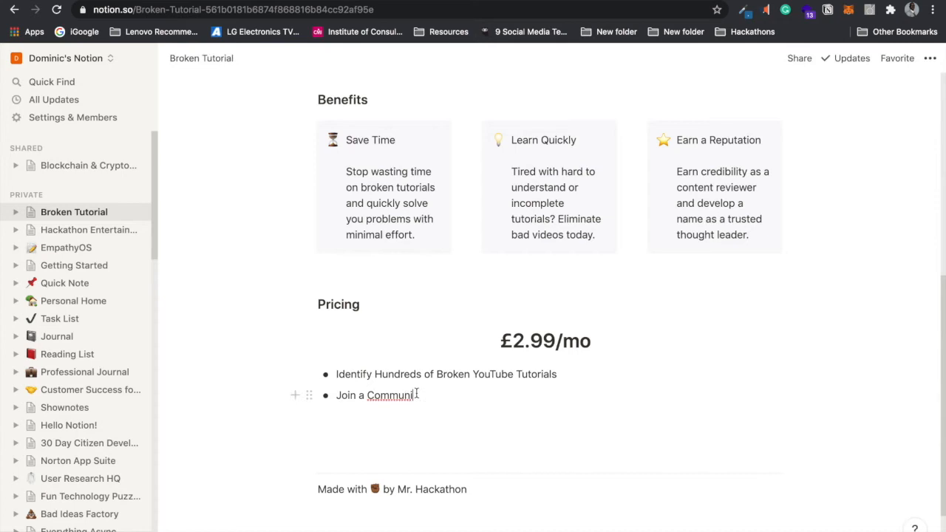
left_click_drag(416, 394, 337, 395)
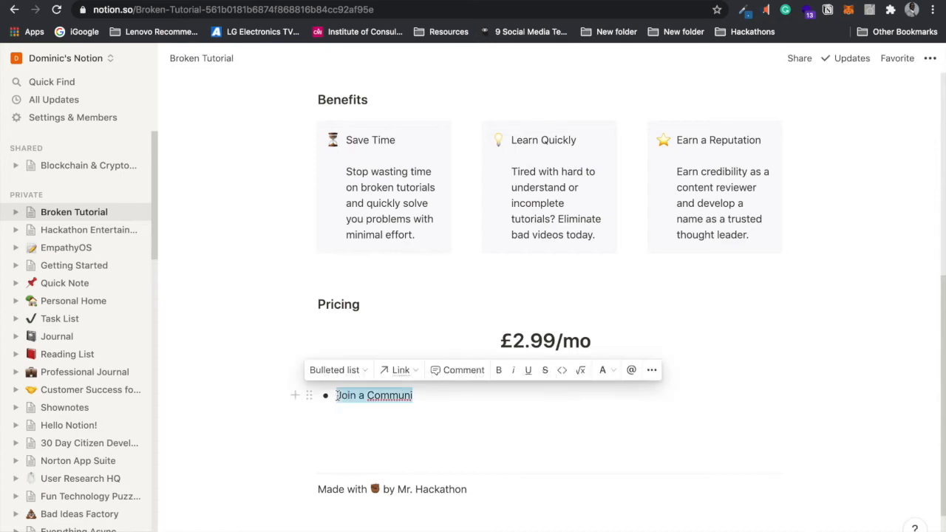
key("BackSpace")
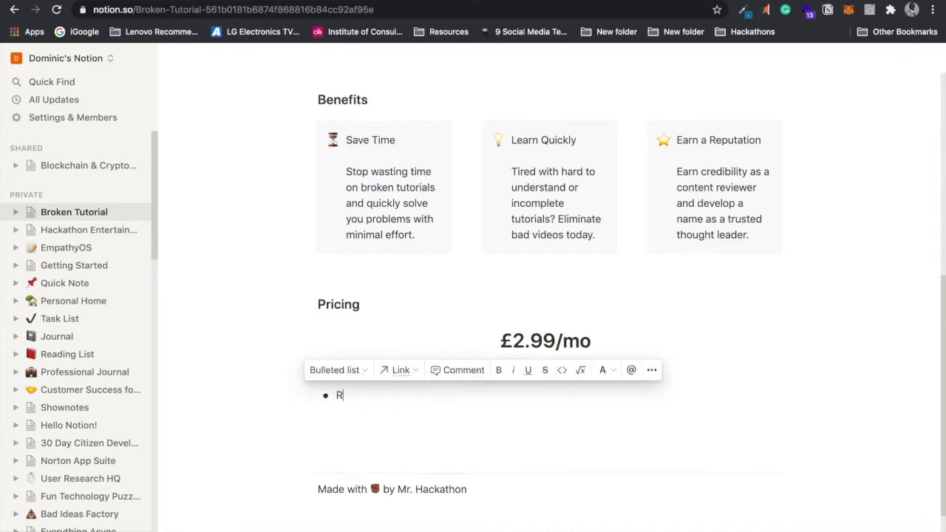
Step: Write 'Receive Donations for Reporting Broken Tutorials', correct 'Recieve', and add an empty bullet
type("Identify Hundreds of Broken YouTube Tutorials")
key("Return")
type("Recieve Donations for Reporting")
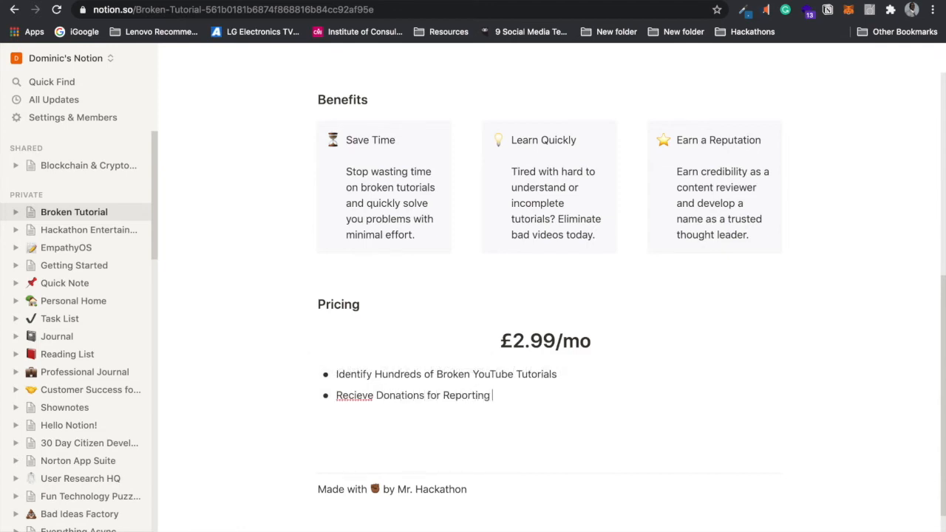
type(" Broken Tutorials")
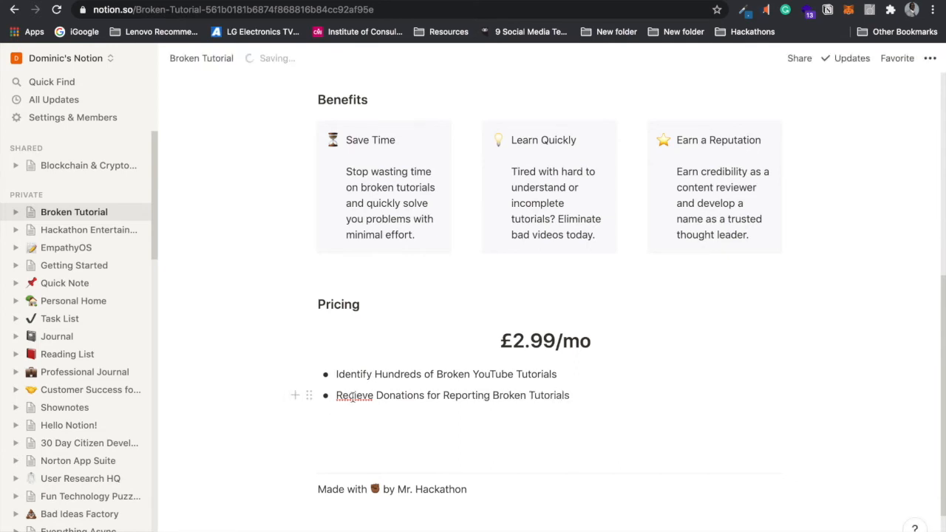
right_click(352, 395)
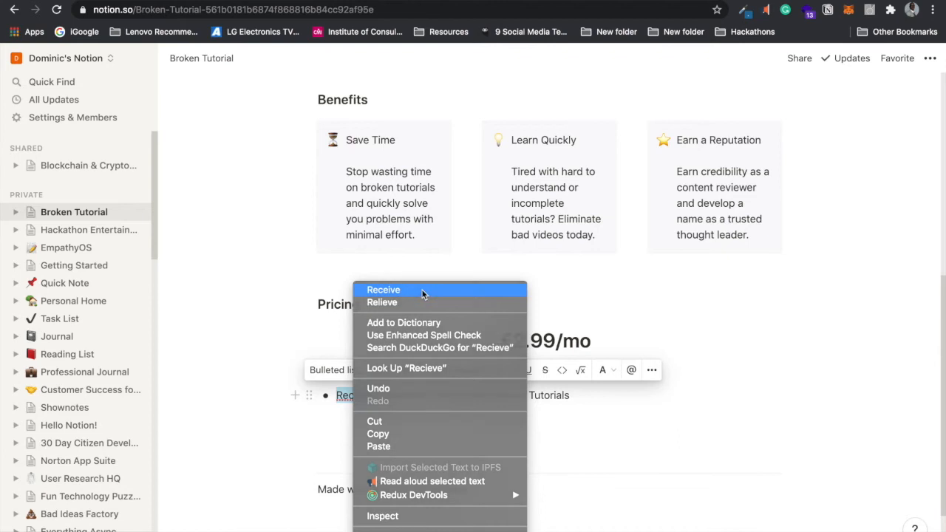
left_click(424, 292)
left_click(581, 392)
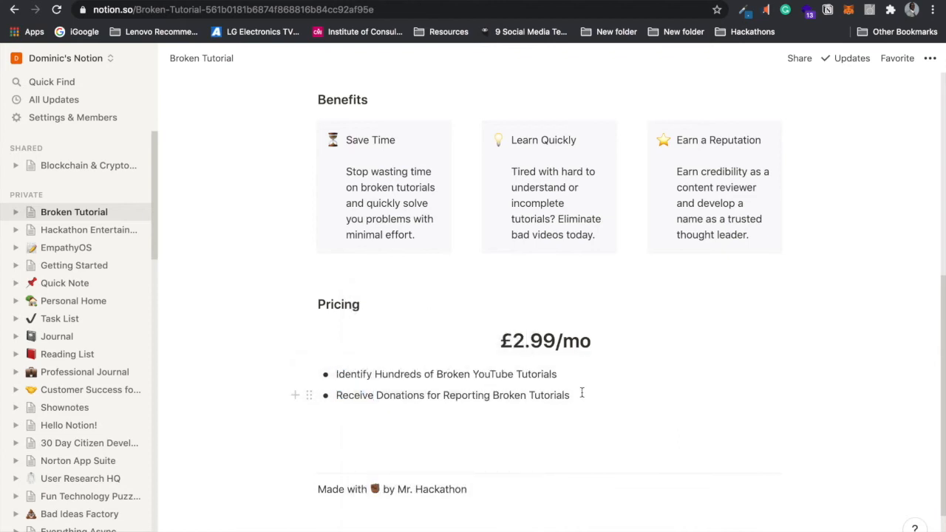
key("Return")
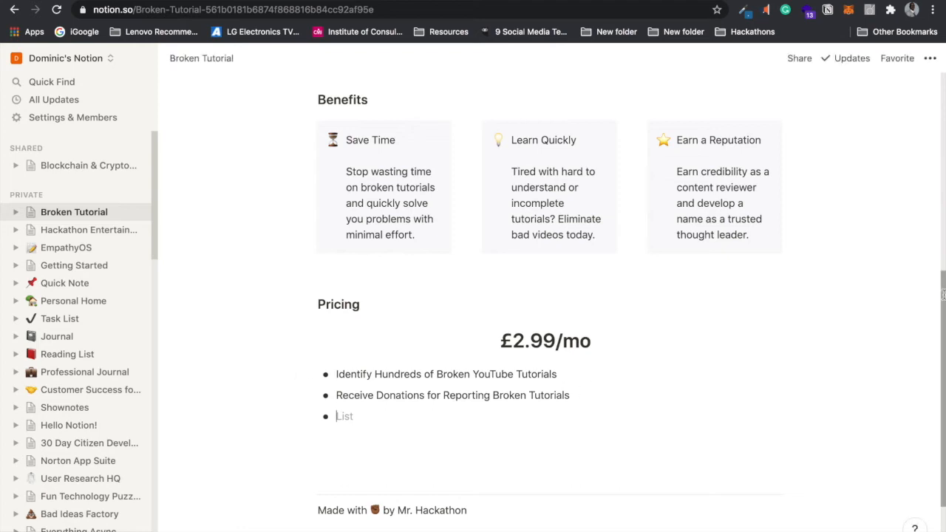
Step: Drag empty blocks beside the bullet list to create three side-by-side columns
left_click_drag(941, 290, 940, 344)
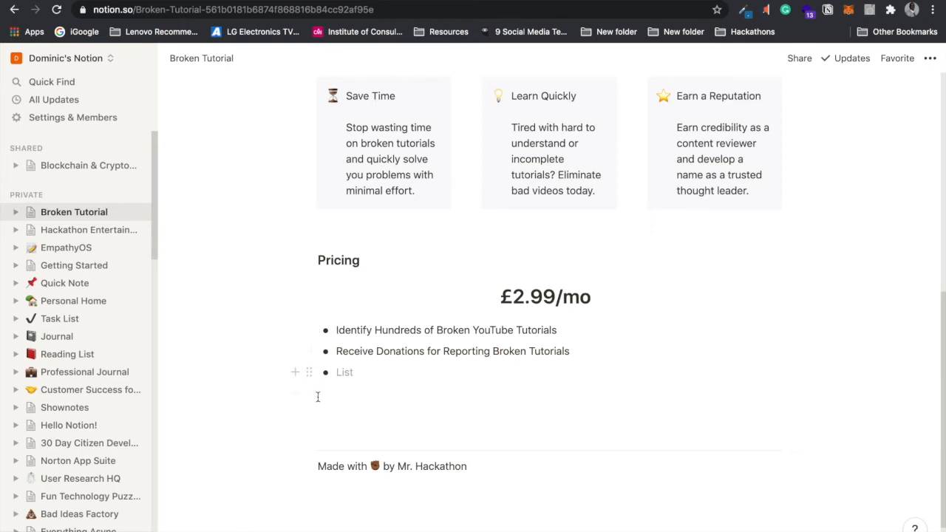
left_click_drag(309, 373, 298, 329)
left_click(325, 425)
left_click_drag(309, 425, 823, 332)
left_click_drag(307, 442, 352, 441)
Step: Stack all pricing bullets in the middle column and widen it so items wrap less
left_click_drag(313, 399, 507, 381)
left_click_drag(309, 451, 476, 435)
left_click_drag(492, 392, 474, 411)
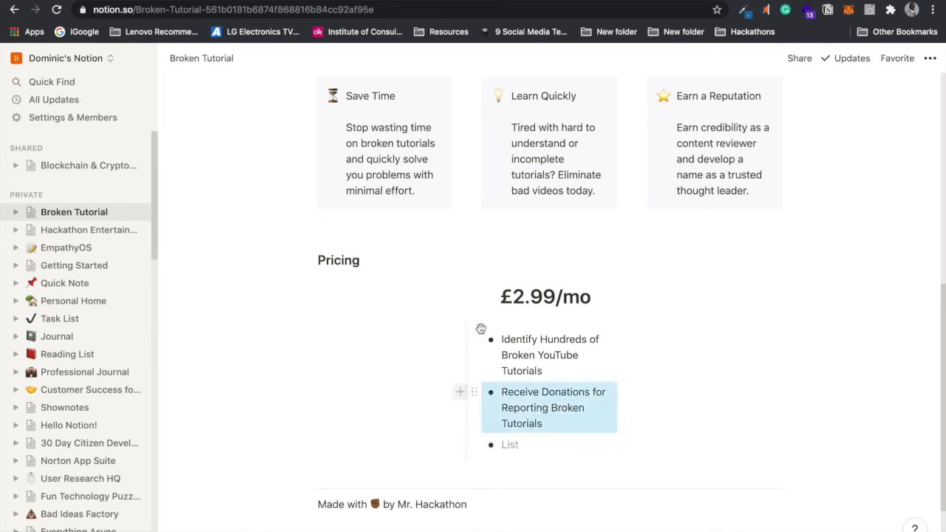
left_click_drag(468, 362, 398, 363)
left_click_drag(627, 360, 679, 358)
left_click(745, 403)
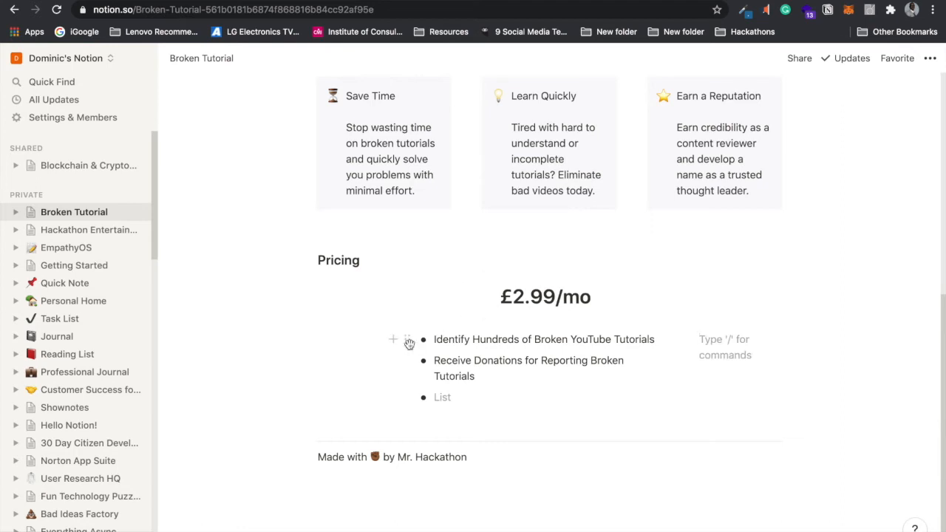
left_click(308, 292)
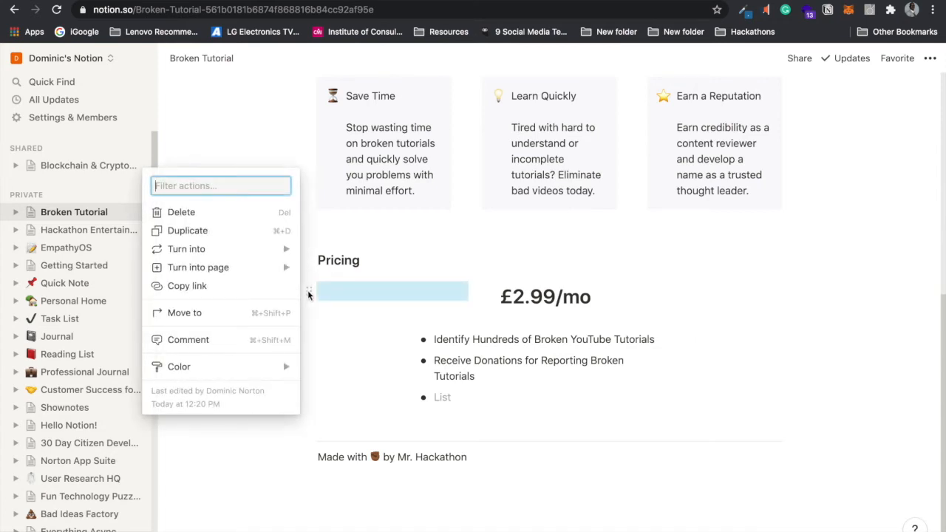
key("Escape")
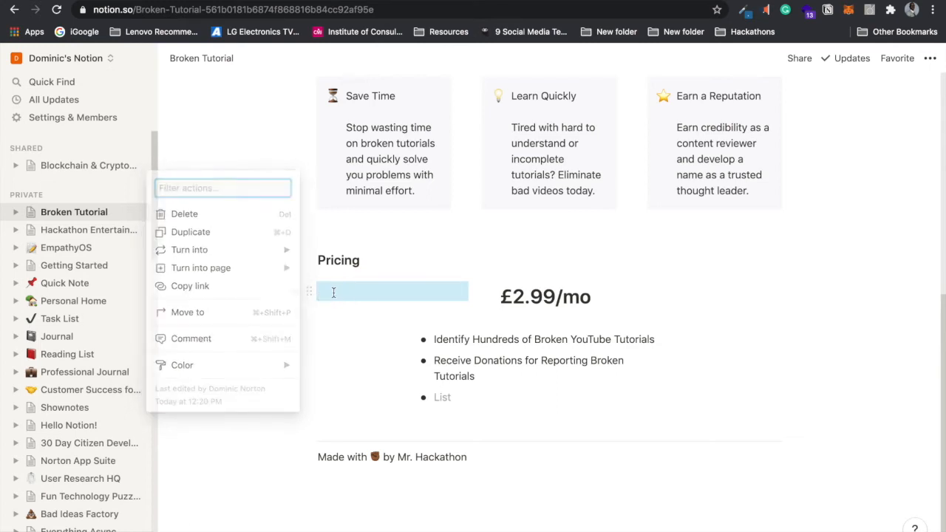
left_click(321, 292)
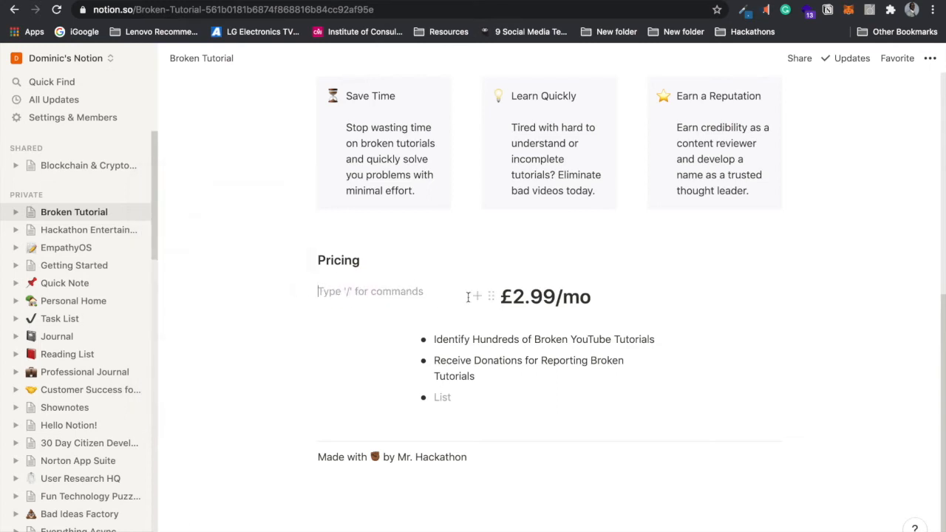
left_click(491, 296)
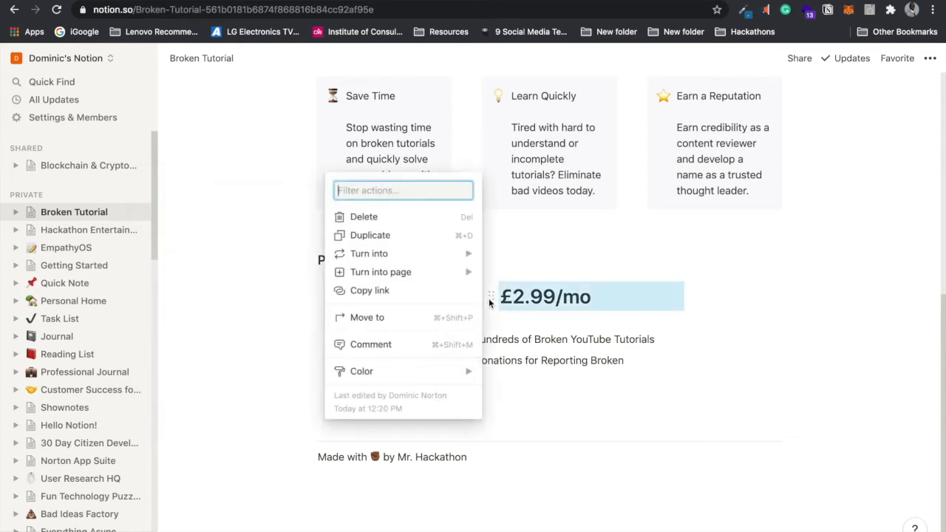
key("Escape")
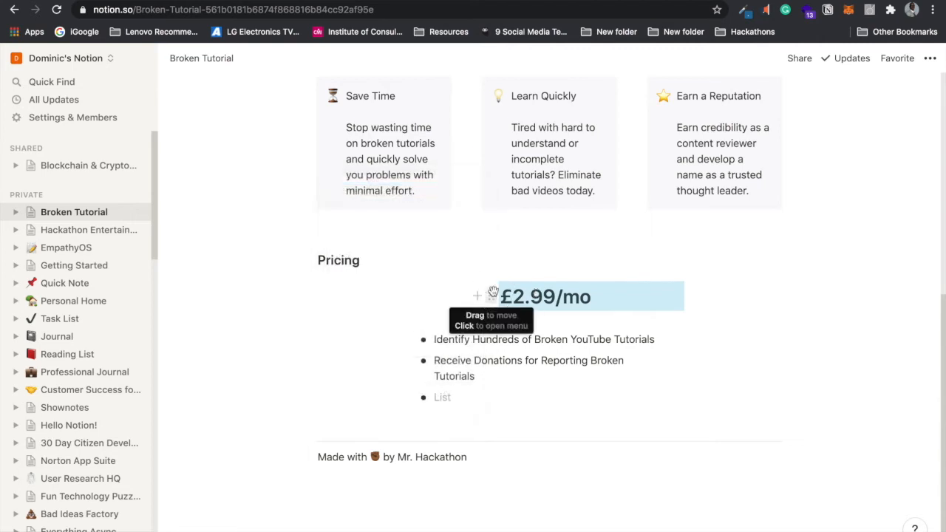
left_click(488, 297)
mouse_move(430, 377)
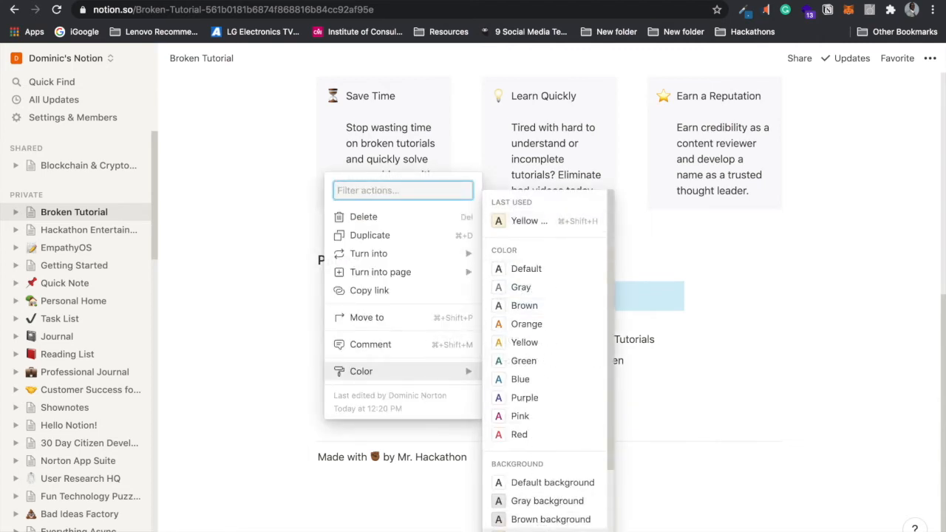
left_click(539, 529)
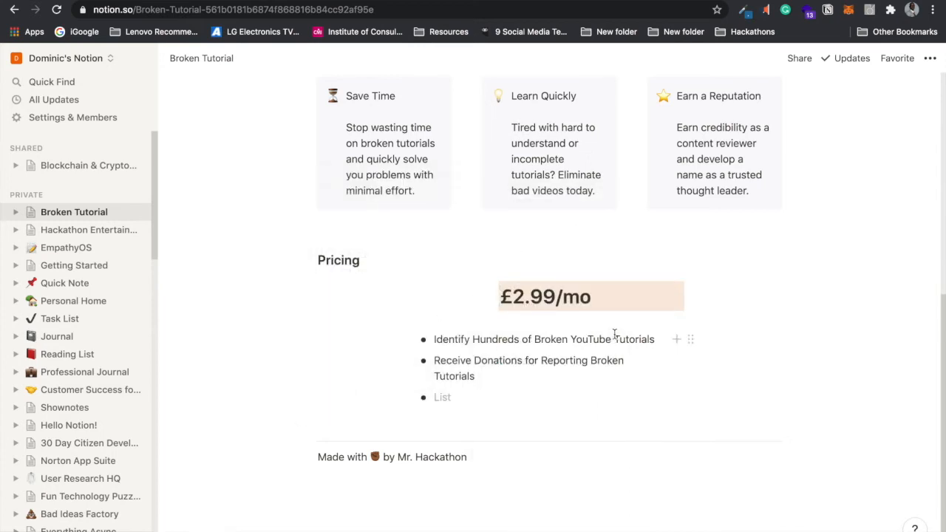
left_click(661, 399)
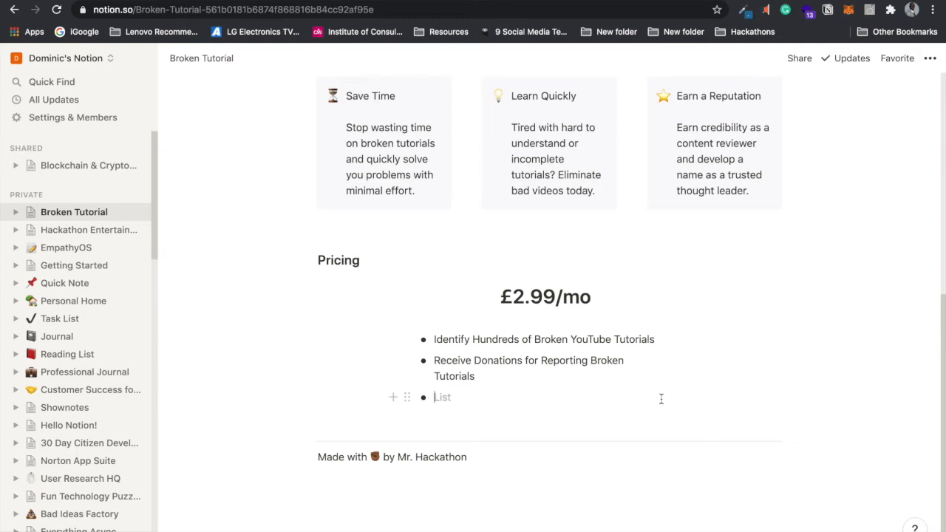
Step: Type a first draft of the third Pricing bullet about finding relevant YouTube suggestions
type("C")
key("BackSpace")
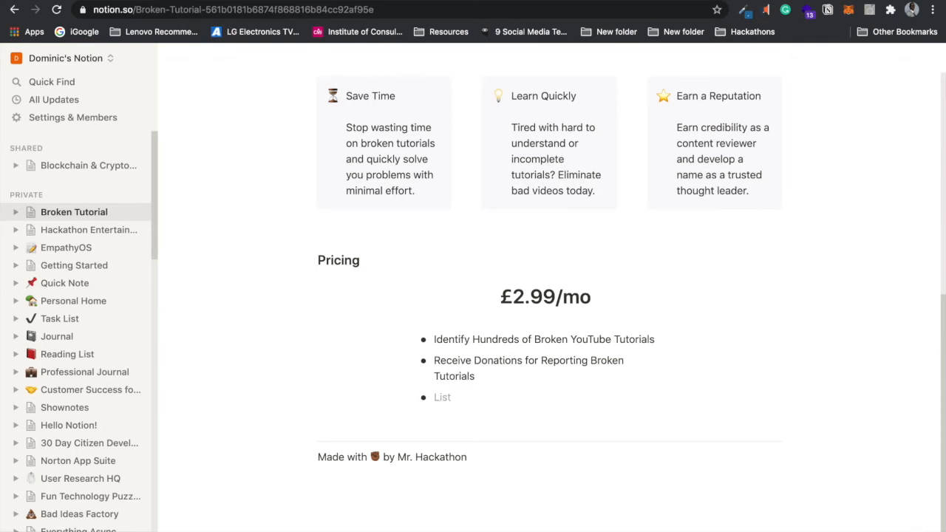
type("R")
key("BackSpace")
type("F")
type("ind Supp")
key("BackSpace")
key("BackSpace")
type("ggestions for YouTube")
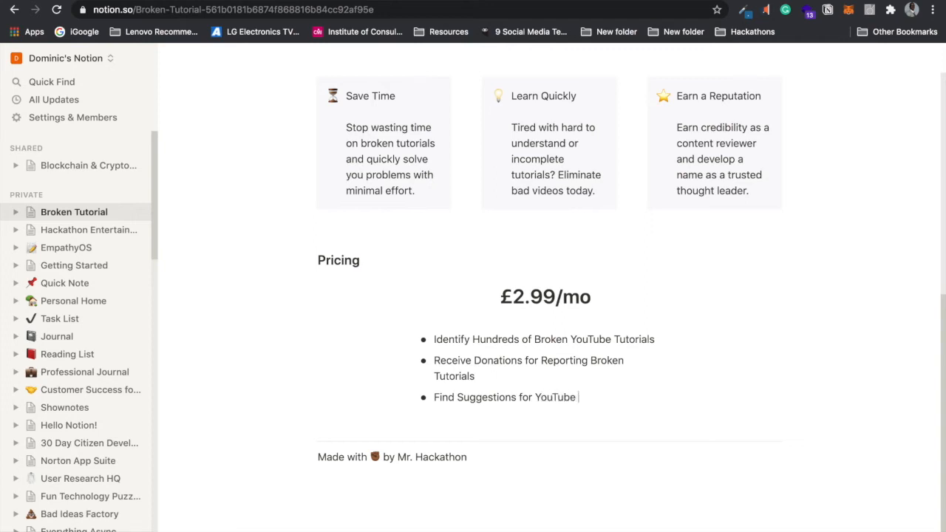
key("BackSpace")
key("BackSpace")
key("BackSpace")
key("BackSpace")
key("BackSpace")
key("BackSpace")
key("BackSpace")
type("evant You")
key("BackSpace")
key("BackSpace")
type("Tube")
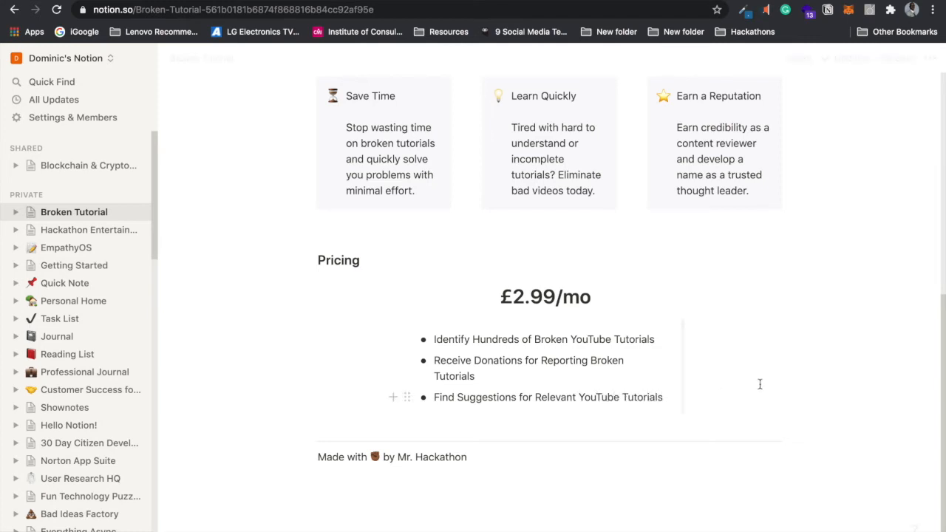
Step: Replace the bullet text with 'Join a Community of Technical Tutorial Creators'
left_click_drag(664, 397, 430, 396)
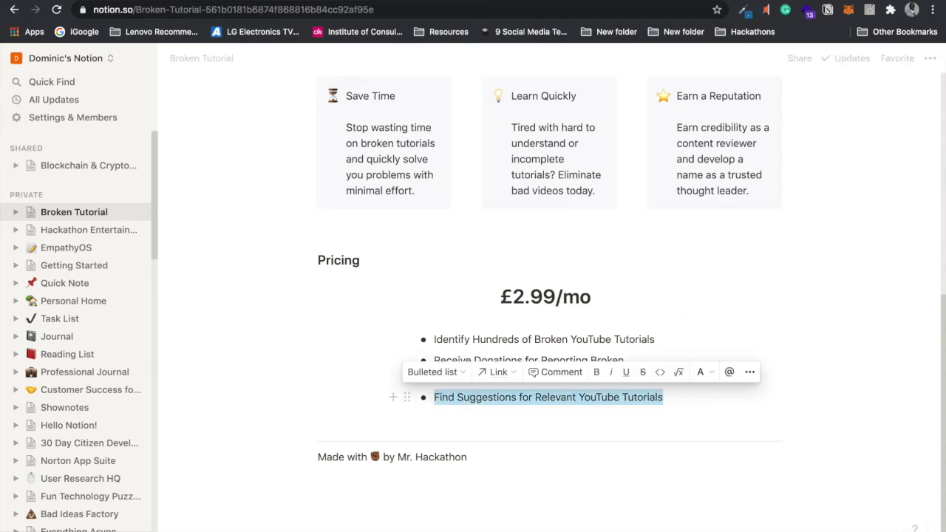
type("Join")
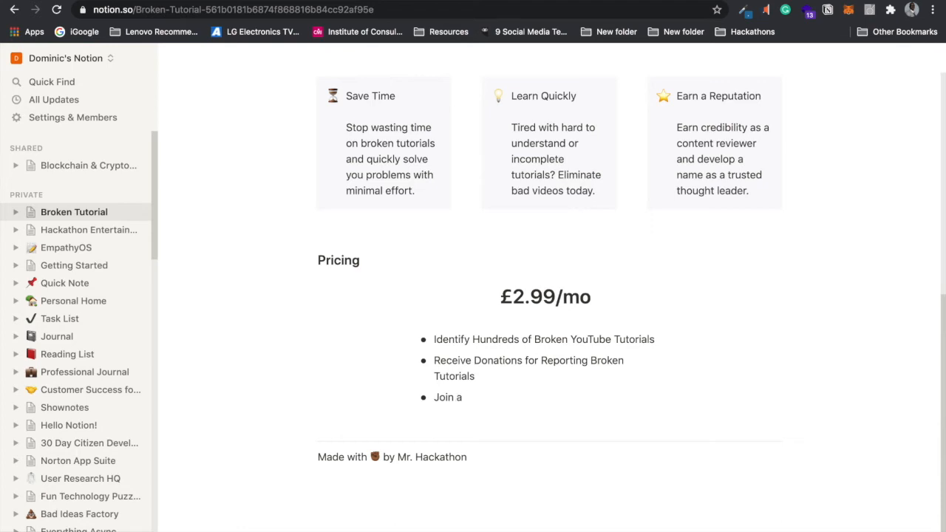
type("a Community of Tuechnical Tutorial Creators")
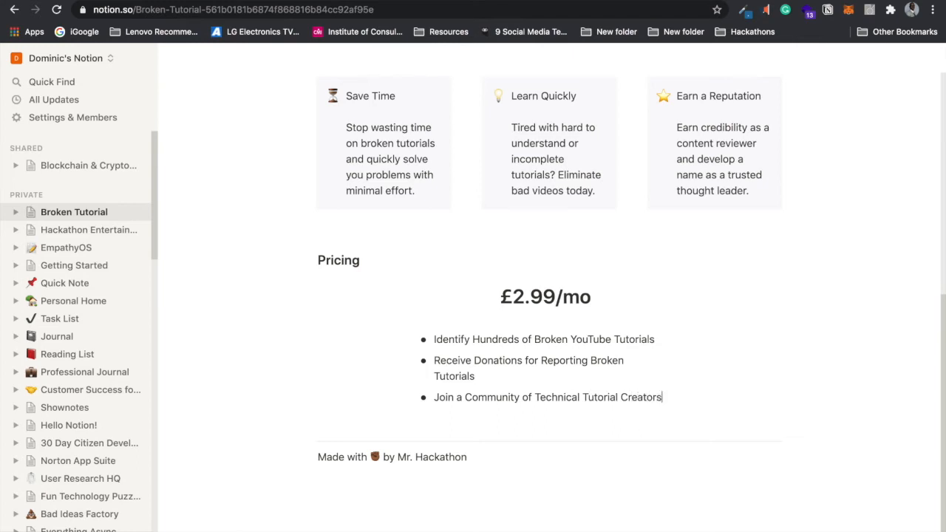
left_click(772, 337)
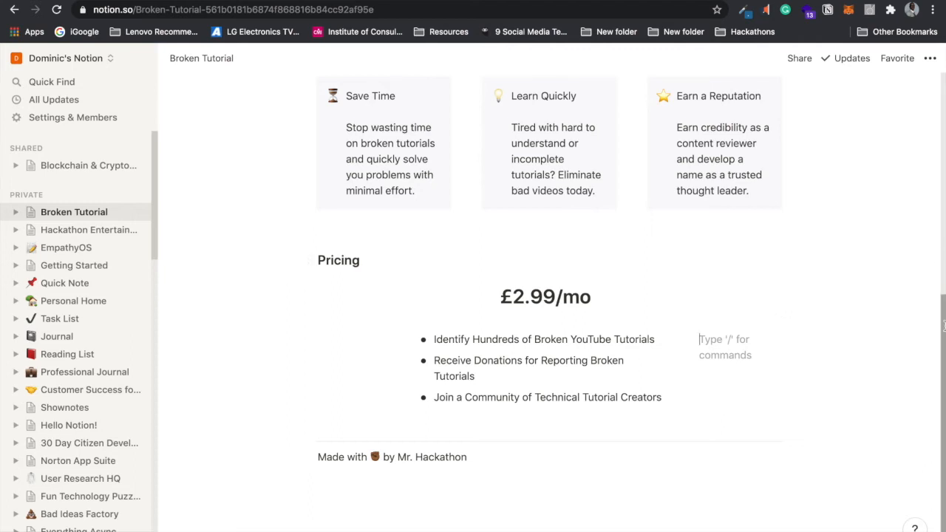
Step: Scroll down and add empty blocks beneath the three Pricing bullets
left_click_drag(940, 325, 916, 215)
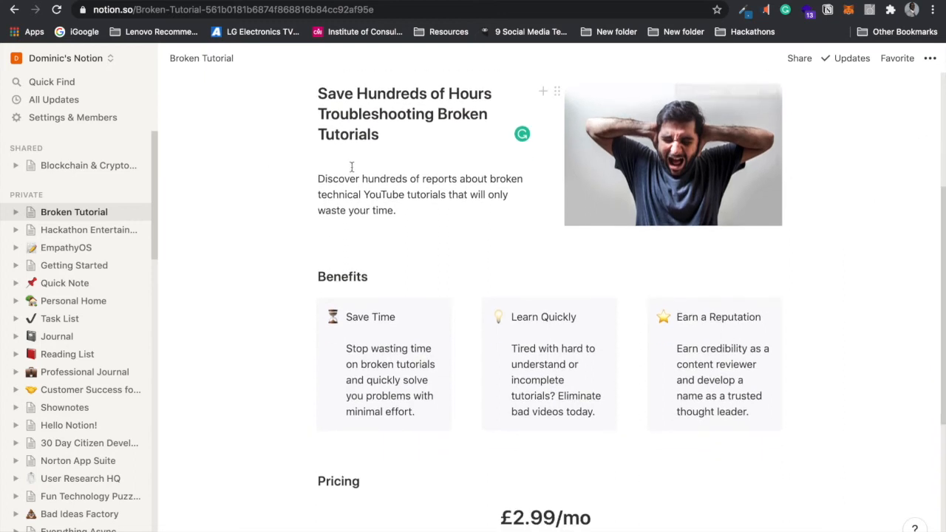
left_click_drag(941, 219, 939, 289)
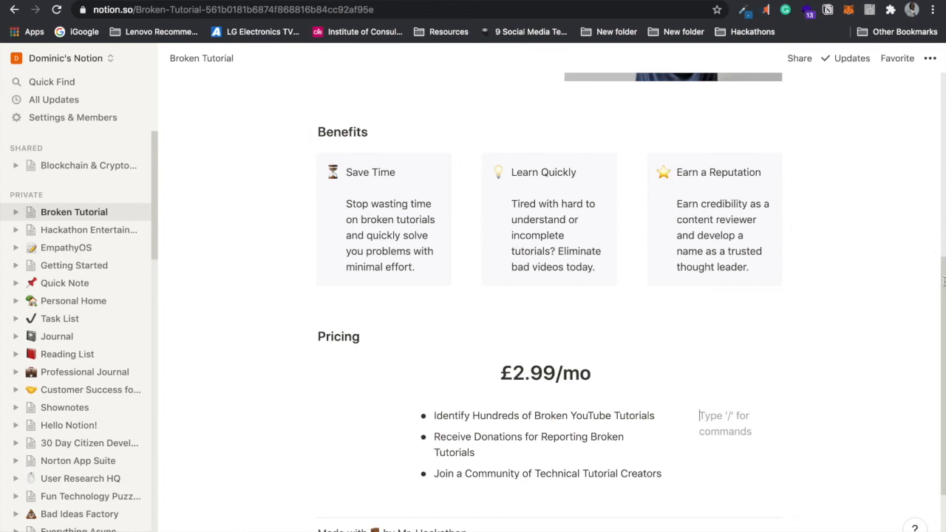
left_click_drag(939, 283, 917, 339)
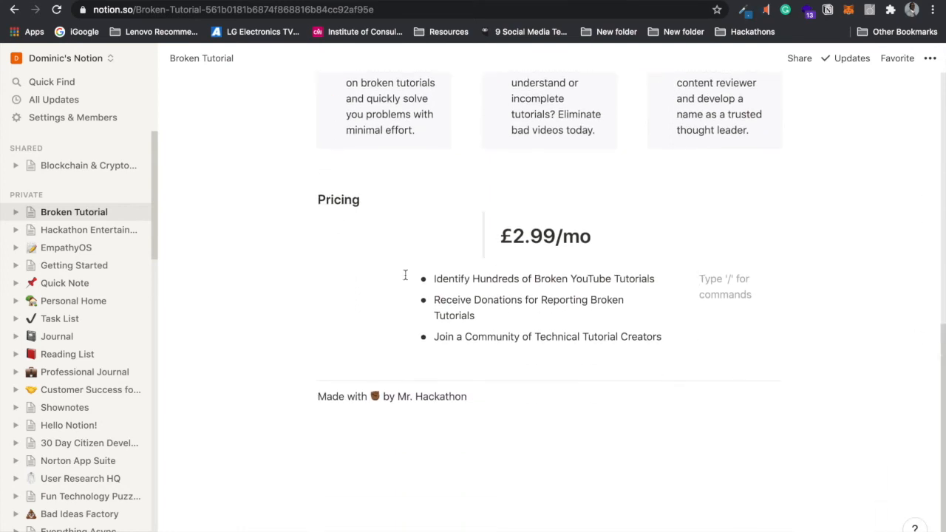
left_click(686, 358)
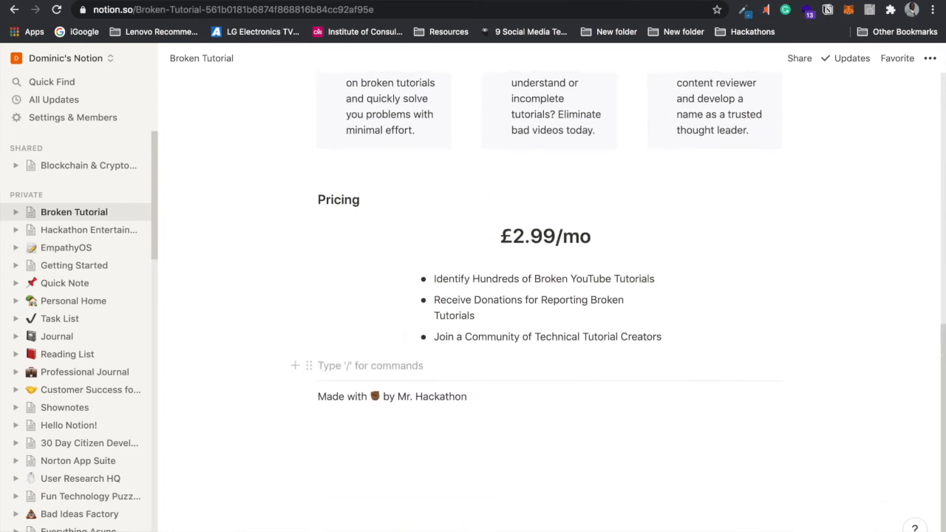
key("Return")
key("Return")
key("Return")
key("Return")
left_click(505, 387)
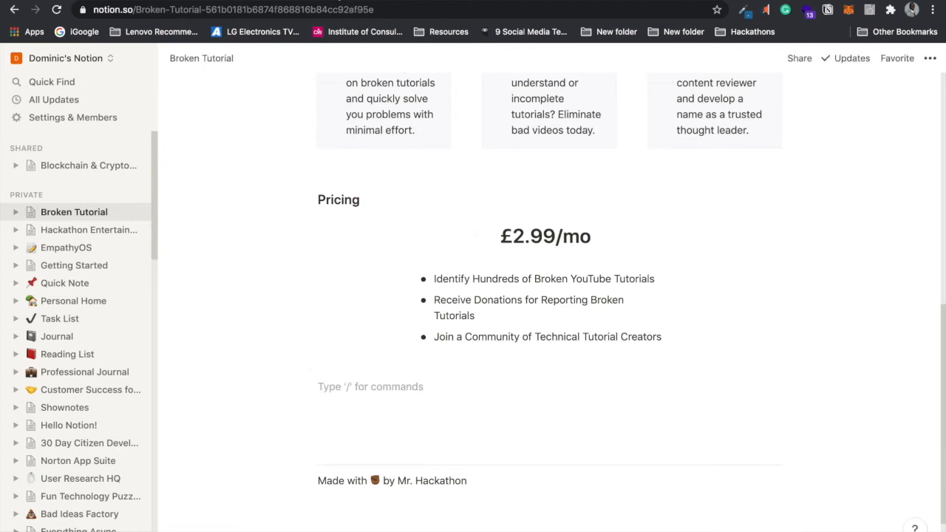
key("ctrl+t")
Step: Load twitter.com in the new tab, then return to the Broken Tutorial page
type("twitter.com/home")
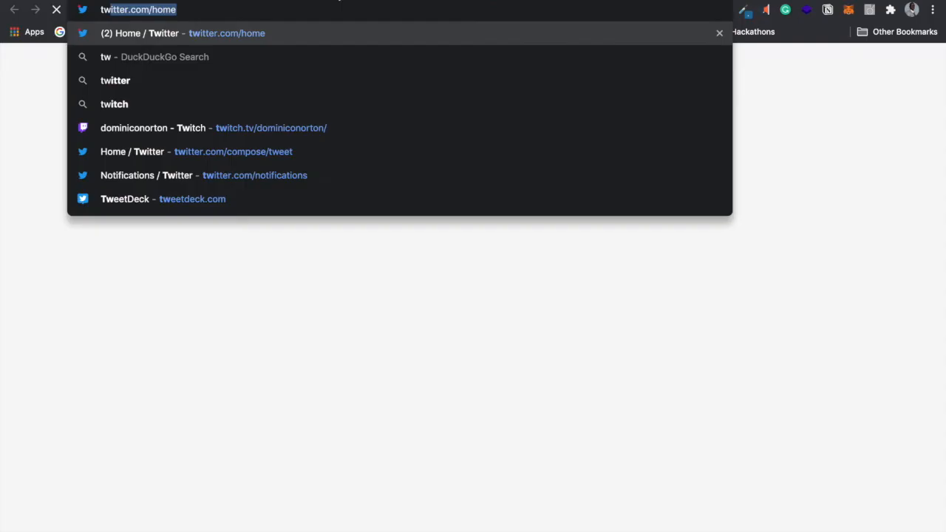
key("Return")
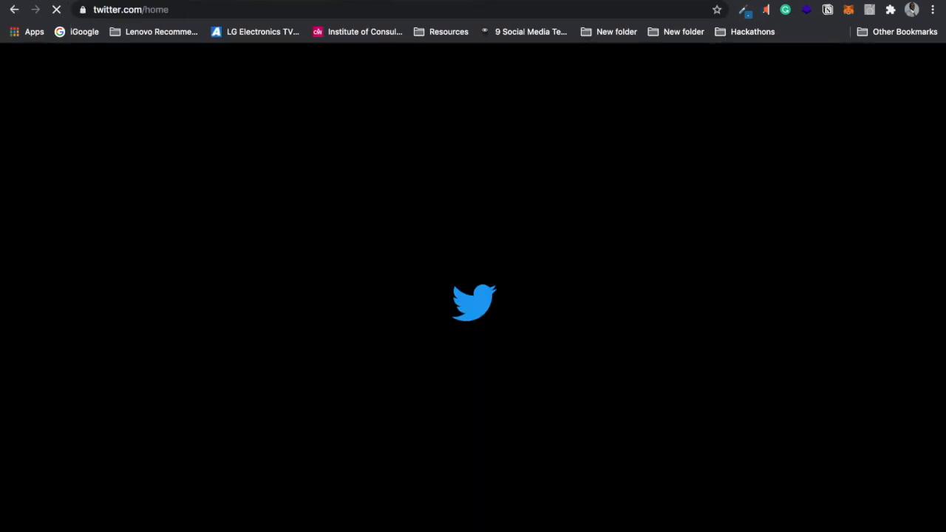
left_click(71, 0)
Step: Add a 'Testimonials' Heading 3 below Pricing with an empty line beneath it
type("T")
key("BackSpace")
type("Testimonials")
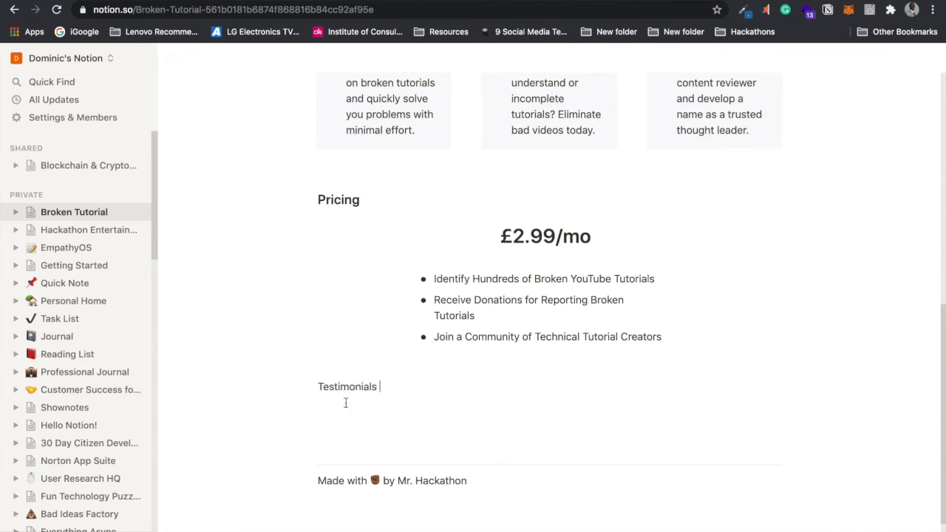
left_click_drag(379, 387, 318, 386)
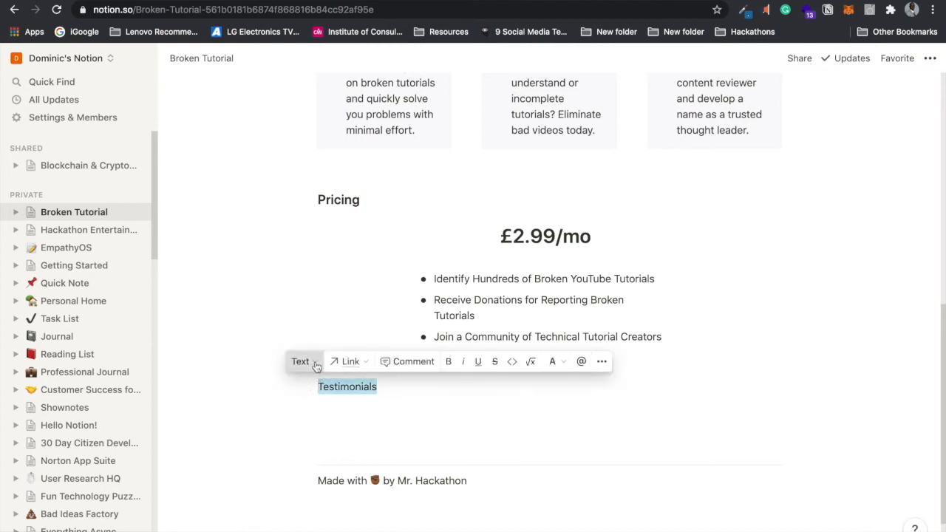
left_click(315, 362)
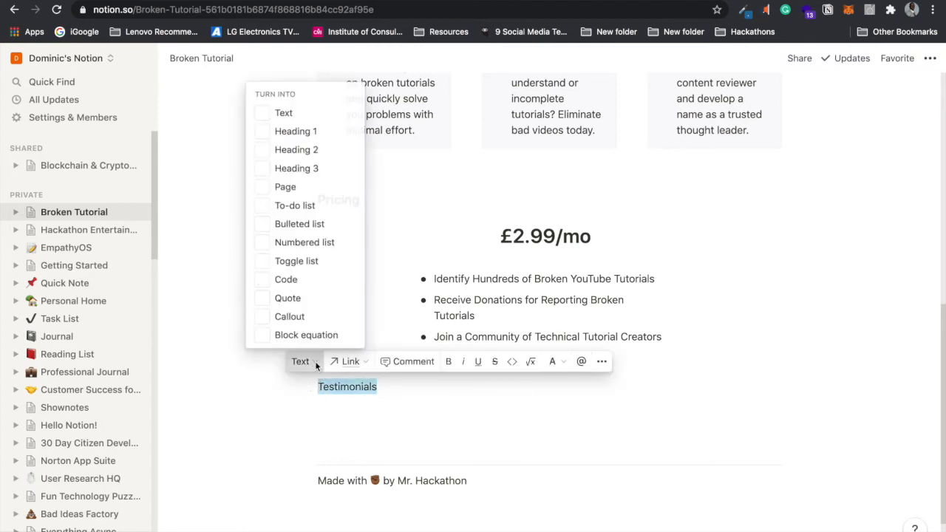
left_click(347, 172)
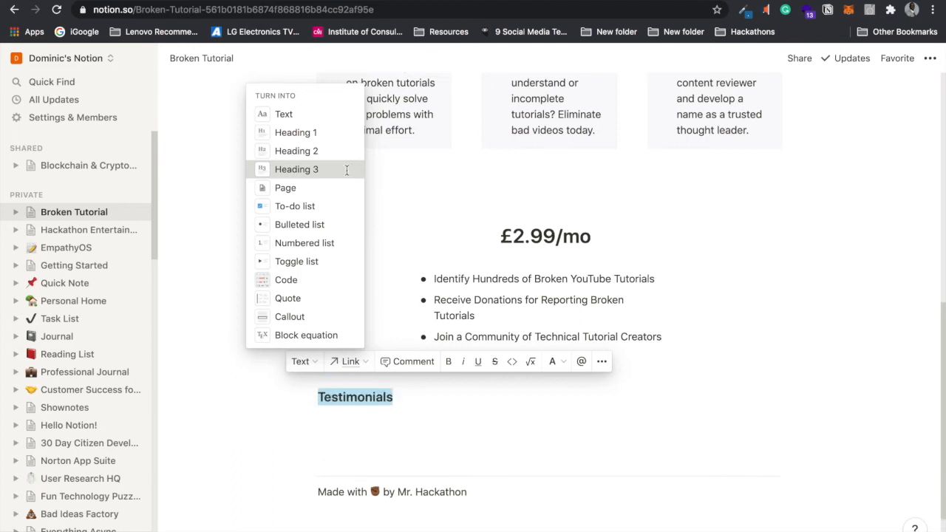
left_click(374, 421)
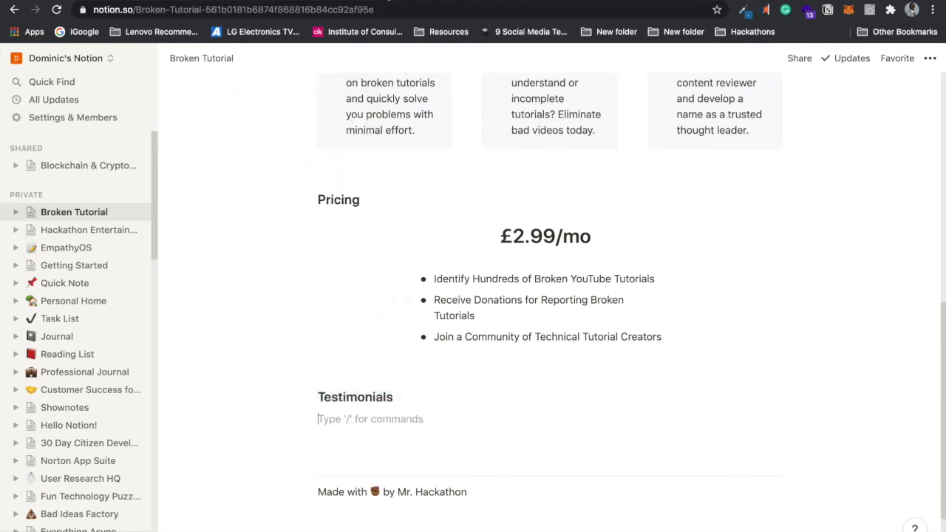
left_click(388, 0)
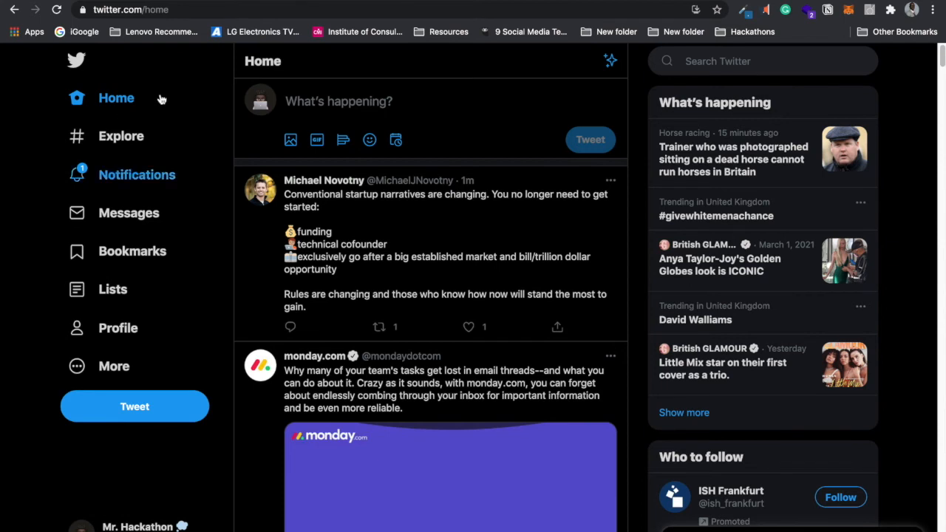
Step: Open your Twitter profile and scroll back through your late-February tweets and retweets
left_click(266, 103)
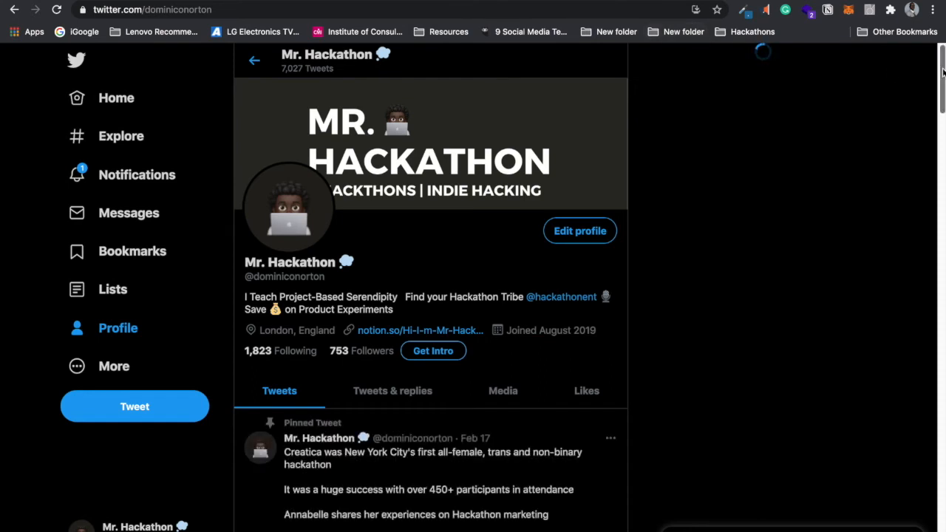
left_click_drag(942, 71, 935, 509)
scroll(934, 509, "down", 10)
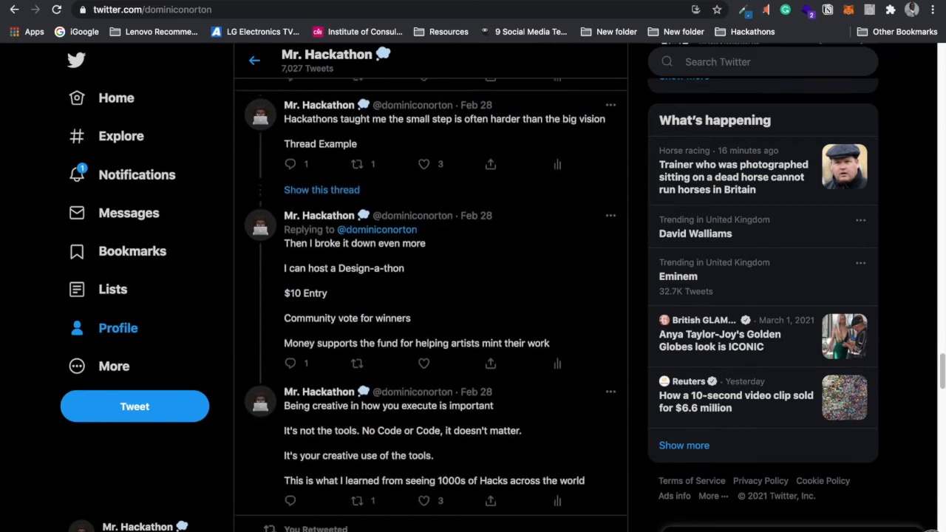
scroll(431, 295, "down", 3)
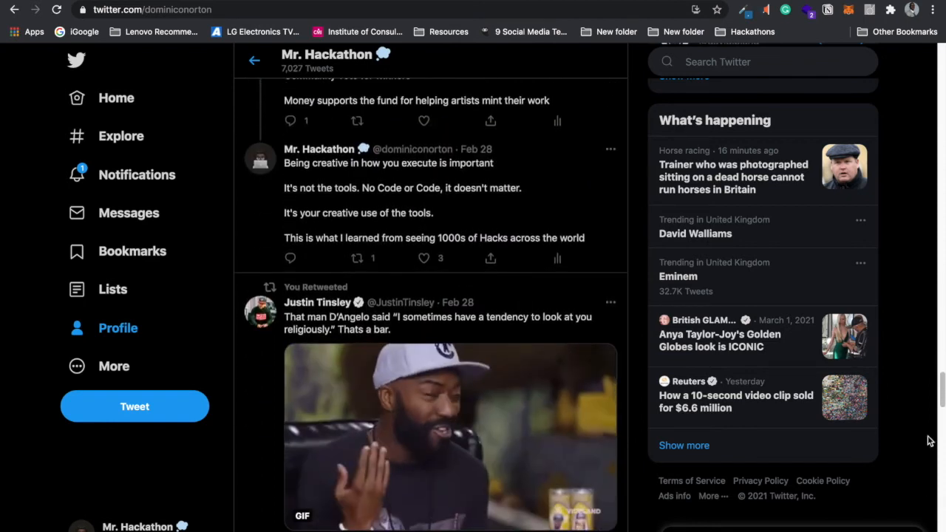
scroll(938, 391, "down", 5)
left_click_drag(940, 392, 937, 531)
left_click_drag(942, 458, 936, 531)
left_click_drag(941, 447, 940, 523)
scroll(430, 305, "down", 10)
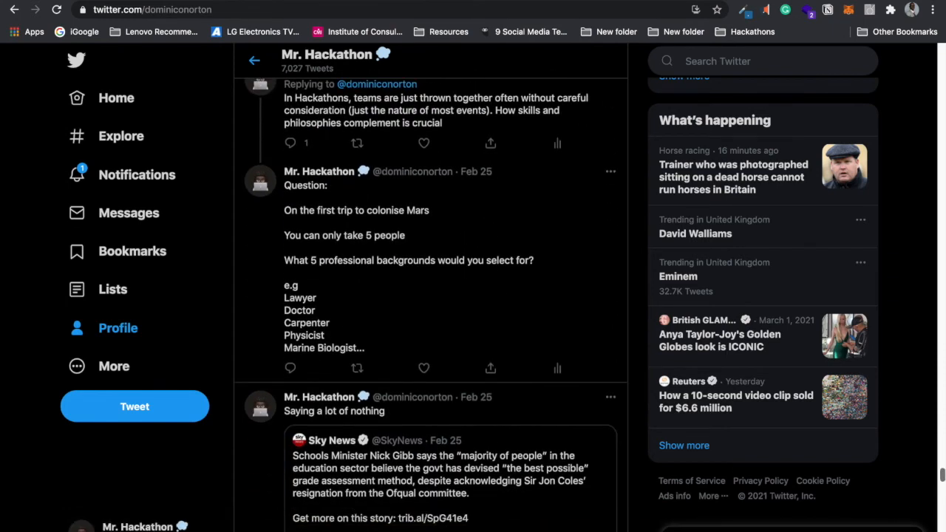
scroll(430, 305, "down", 10)
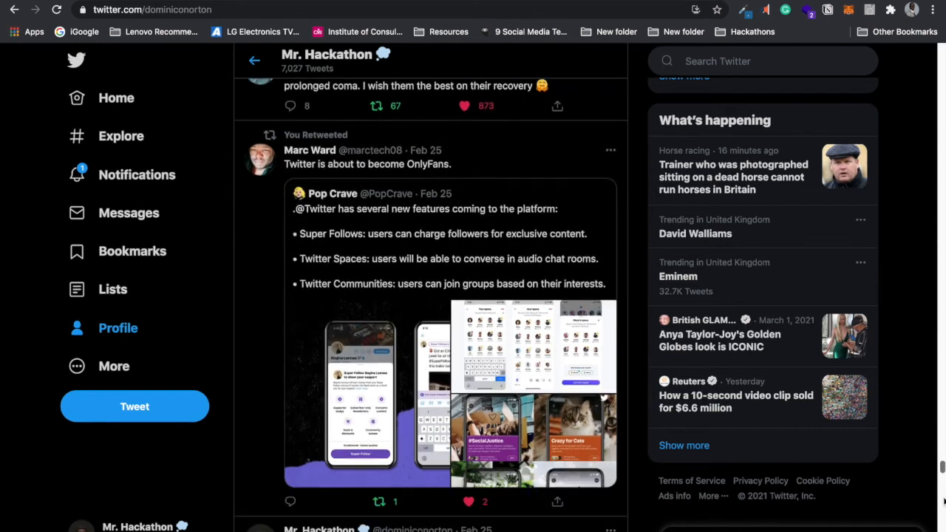
Step: Read the direct-message thread about outdated code tutorials, then return to the Home timeline
left_click(135, 213)
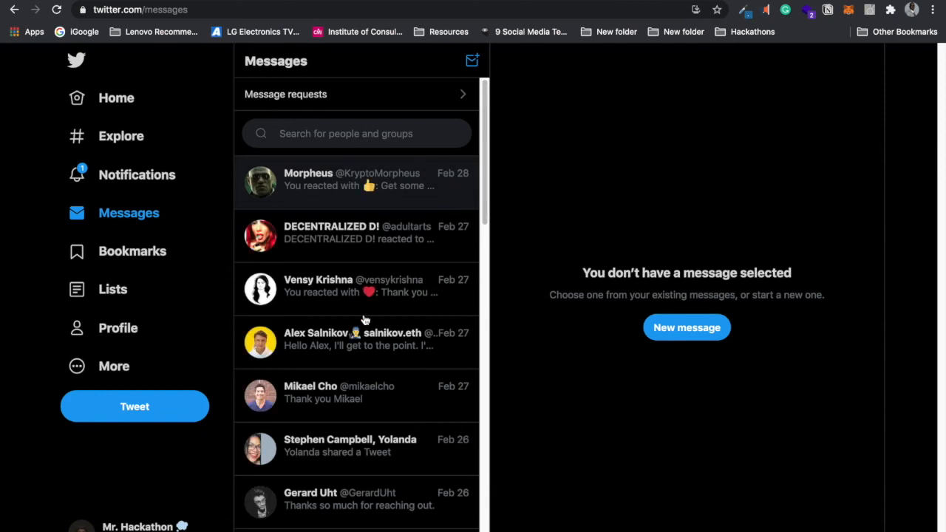
left_click(483, 127)
left_click_drag(482, 127, 484, 154)
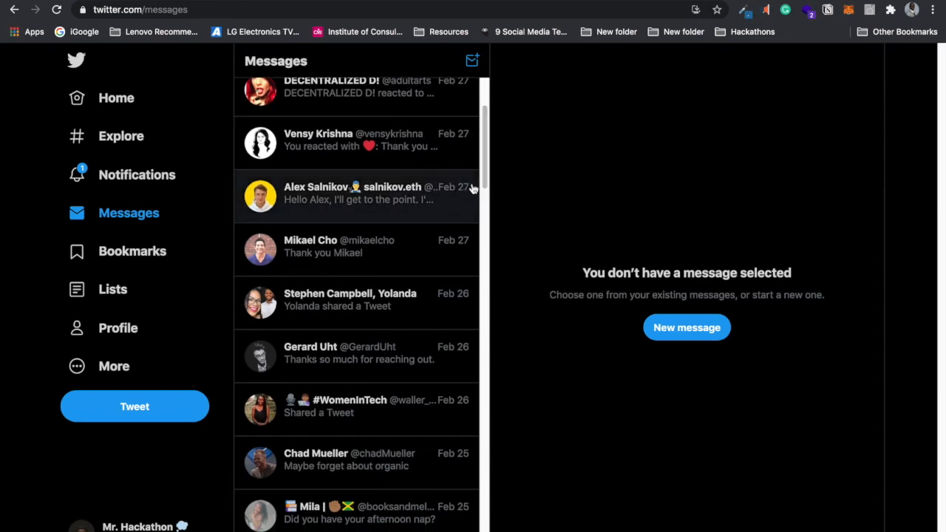
mouse_move(485, 152)
left_mouse_down()
mouse_move(483, 179)
mouse_move(483, 167)
left_mouse_up()
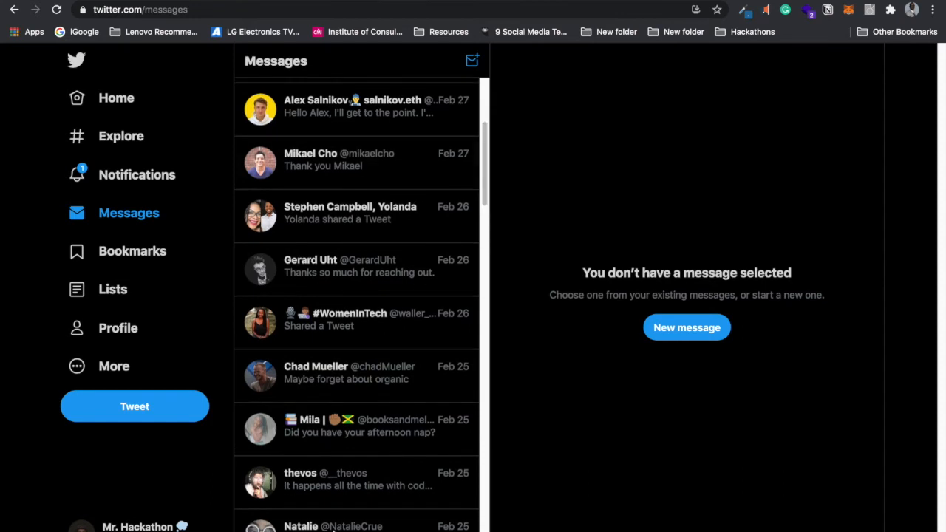
left_click(331, 489)
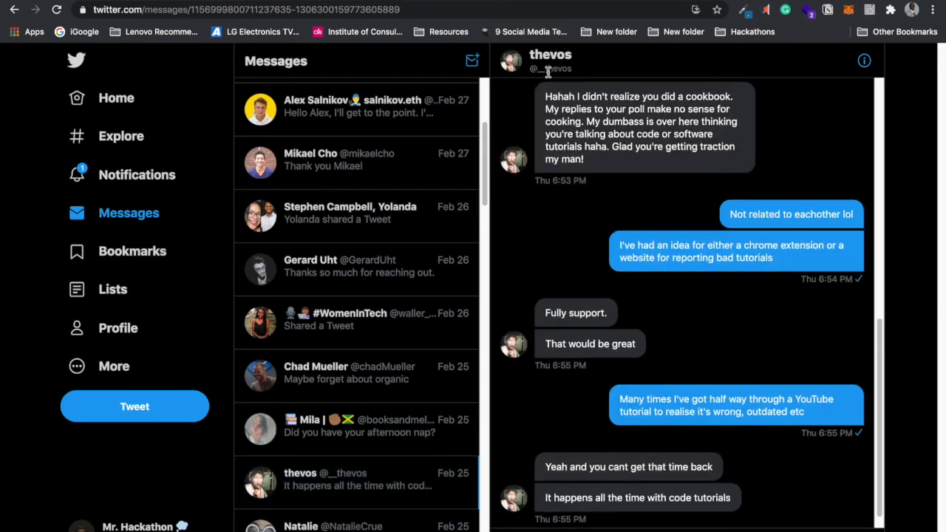
left_click_drag(571, 69, 528, 74)
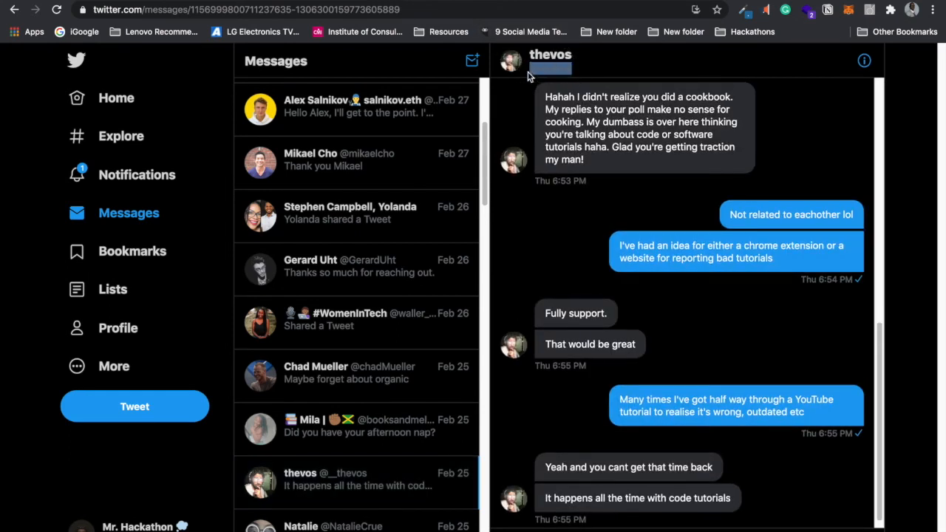
left_click(99, 101)
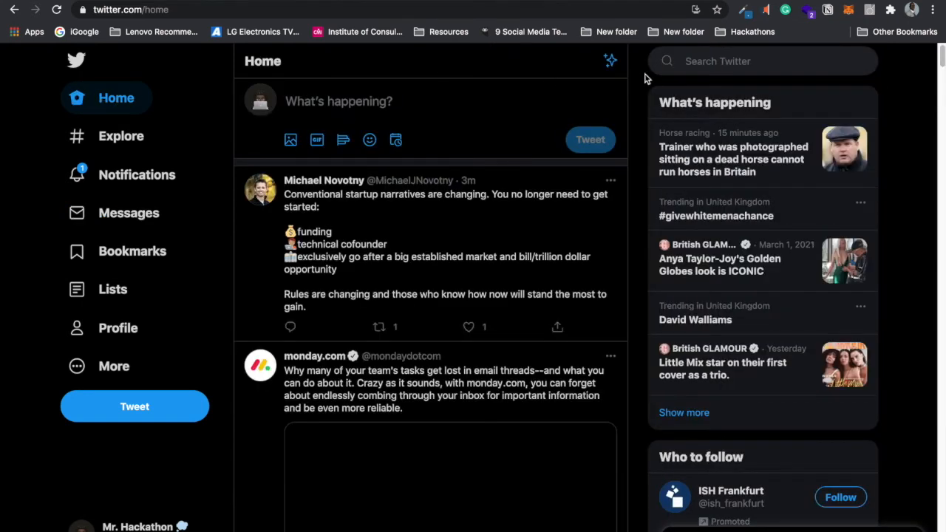
Step: Search for the contact's handle, open their profile and follow them
left_click(691, 61)
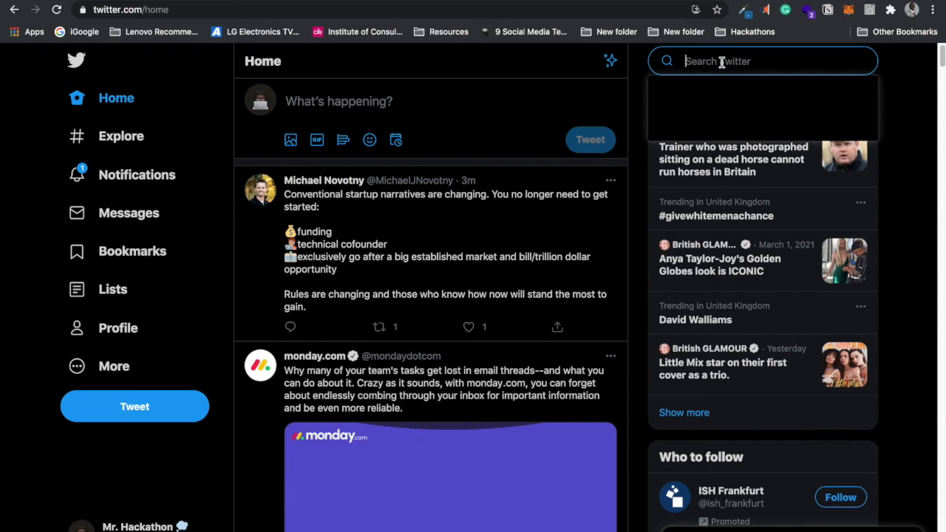
type("@__thevos")
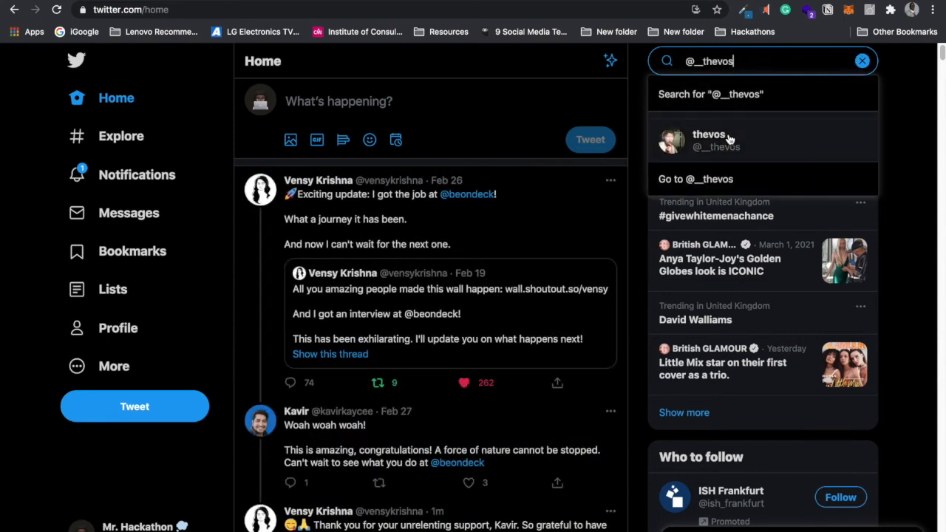
left_click(729, 140)
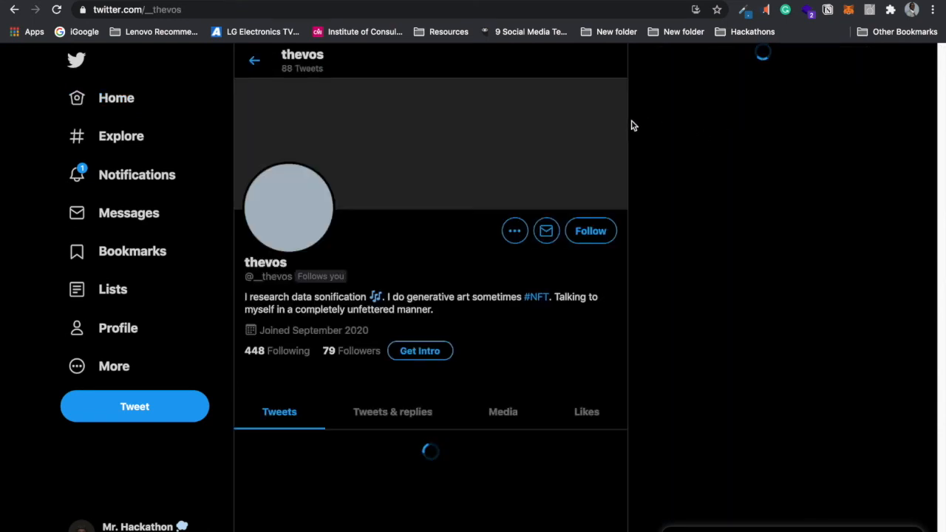
left_click(590, 234)
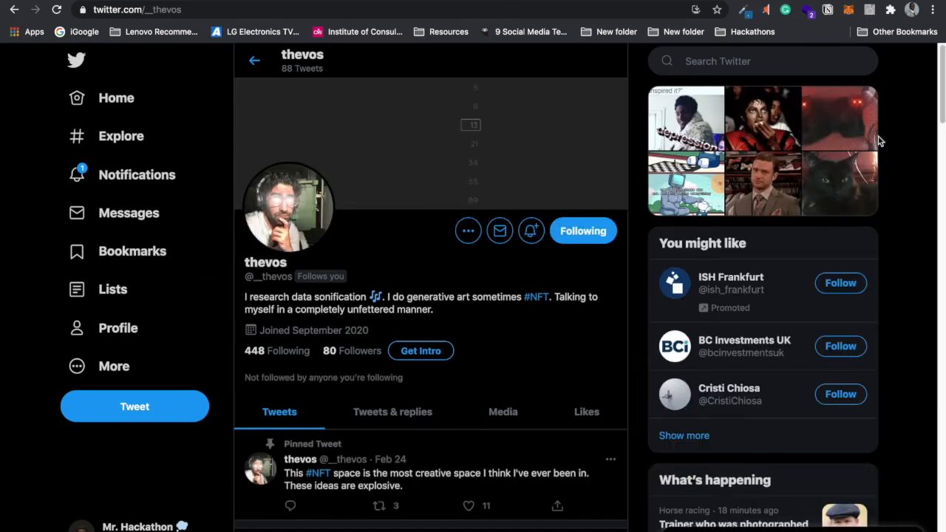
left_click_drag(941, 79, 931, 196)
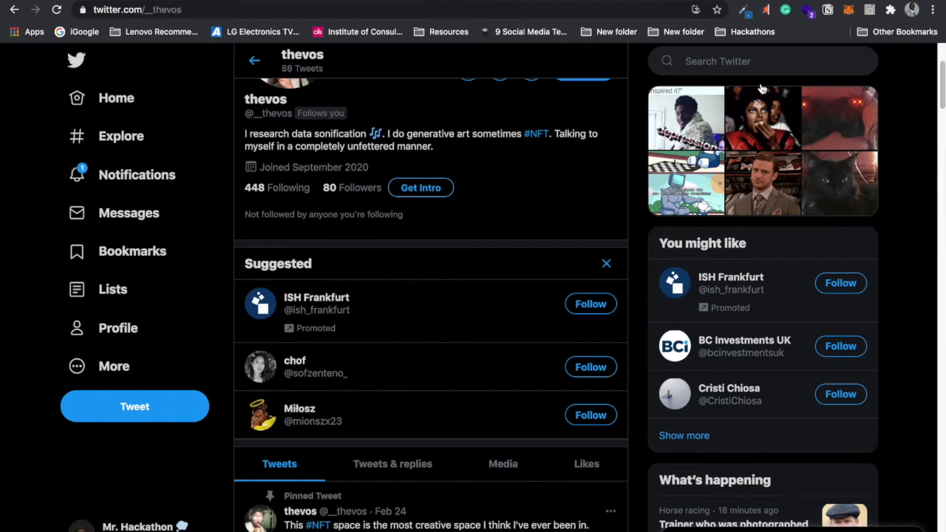
Step: Clear all recent searches, confirm they are empty, and return to the Home timeline
left_click(752, 61)
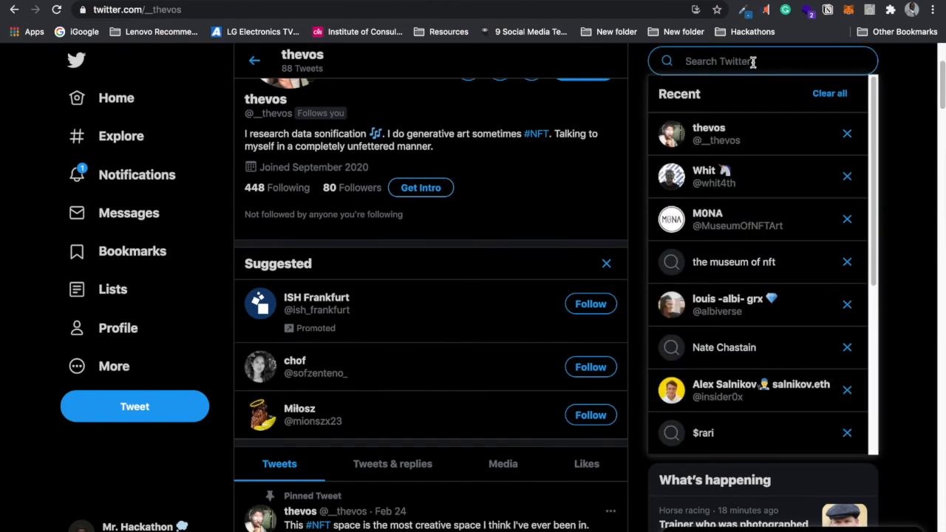
left_click(833, 93)
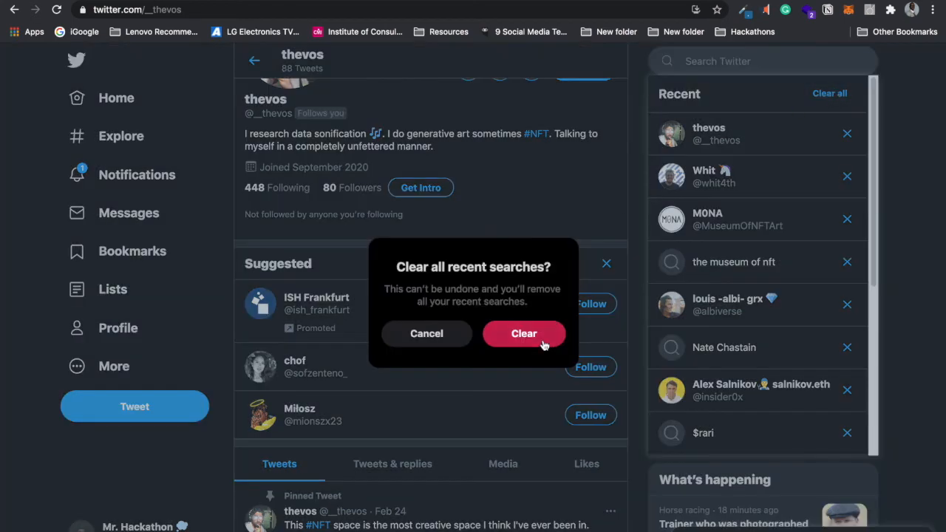
left_click(544, 344)
left_click(769, 59)
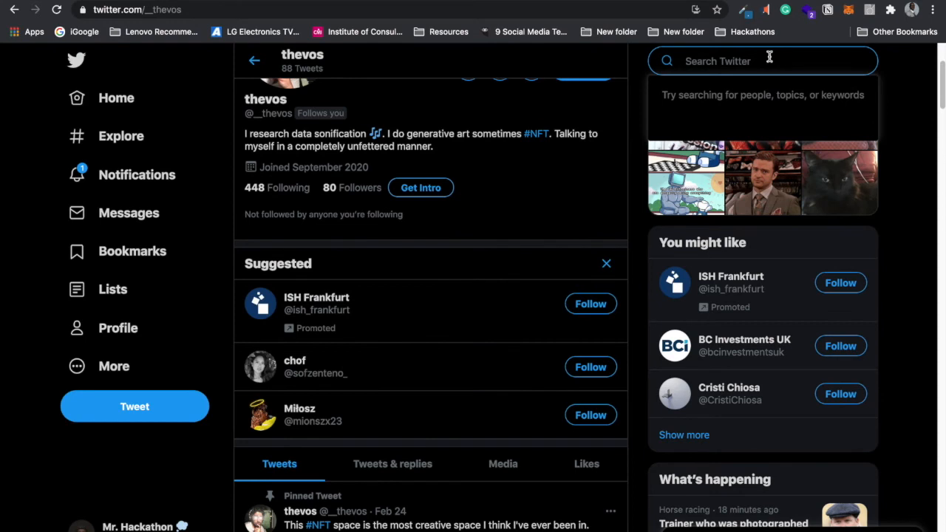
left_click(124, 110)
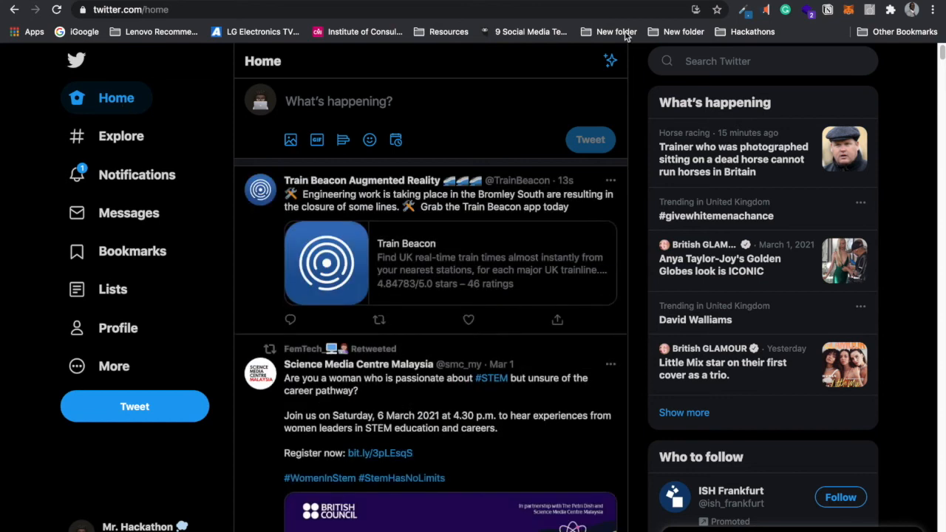
left_click(705, 61)
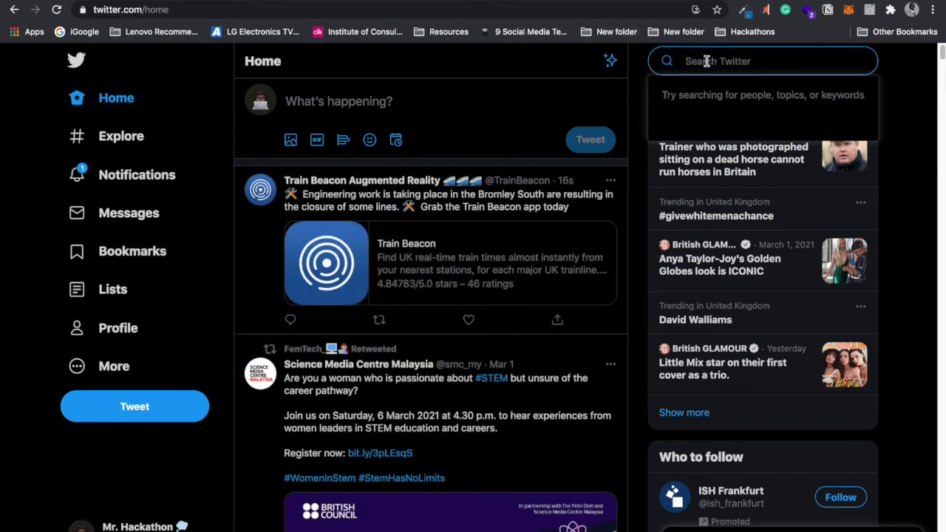
type("broken t")
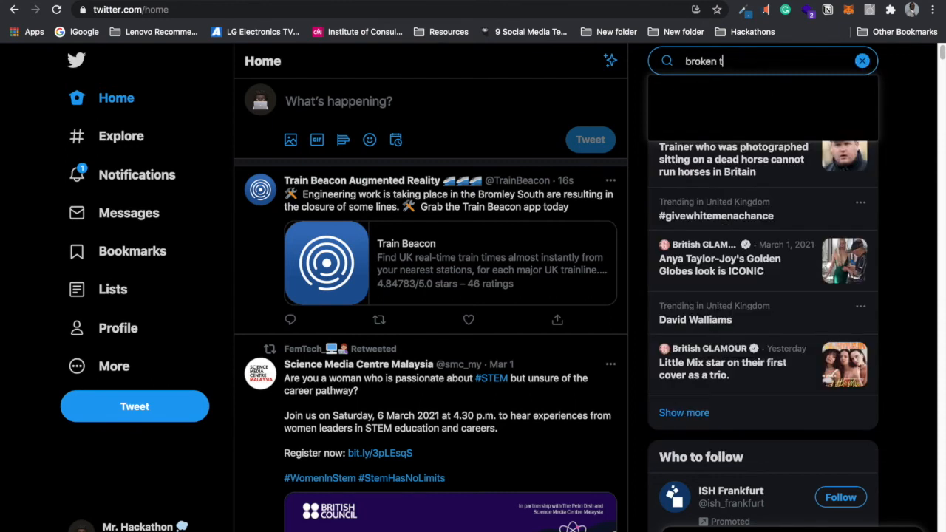
type("utorial @__thevos")
key("Return")
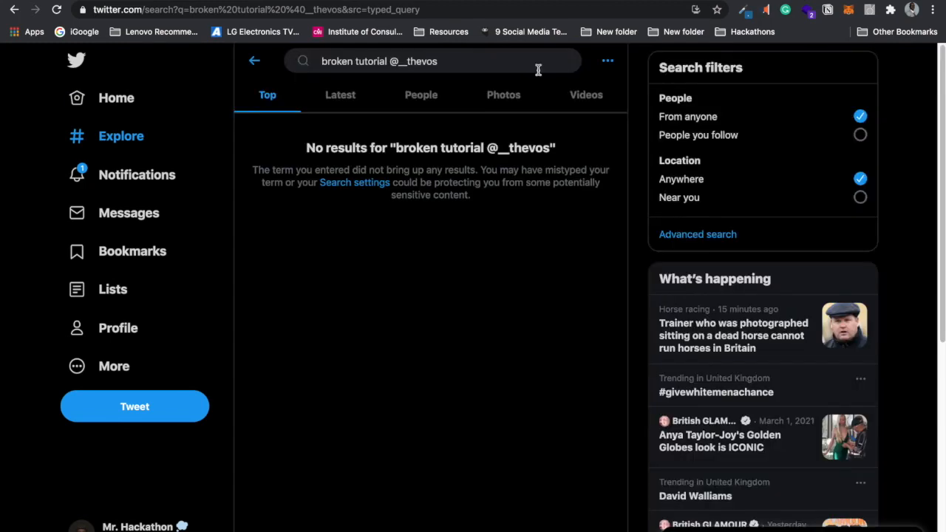
left_click(342, 100)
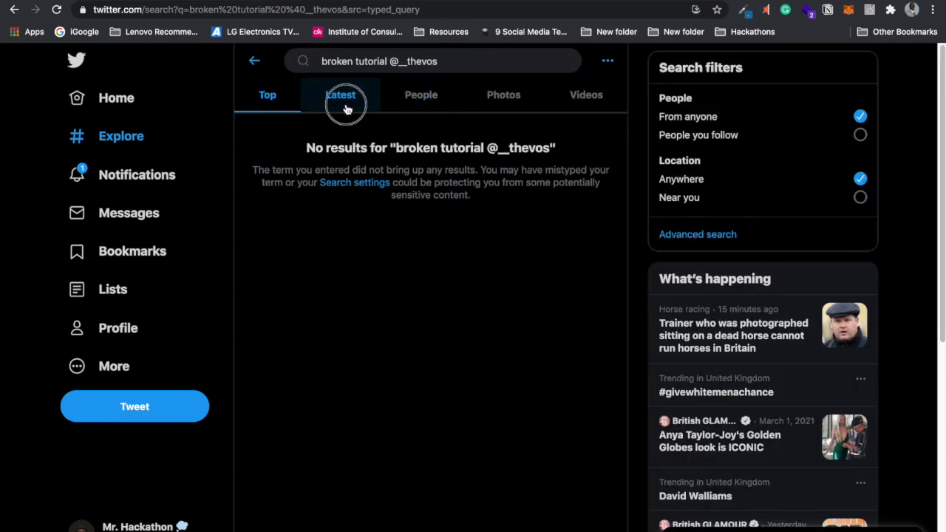
left_click(119, 100)
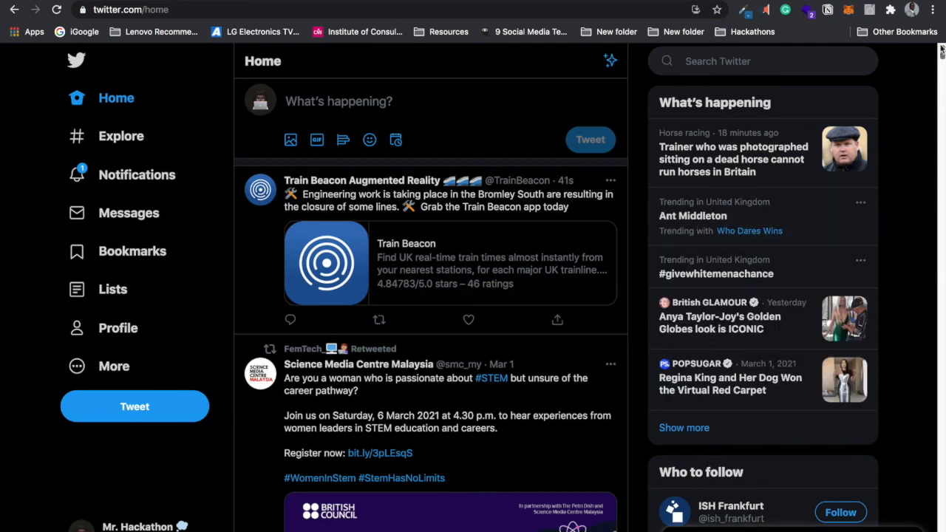
mouse_move(941, 48)
left_mouse_down()
mouse_move(941, 96)
mouse_move(941, 45)
left_mouse_up()
Step: Type a two-line tweet saying many YouTube tutorials are broken and low quality
left_click(371, 103)
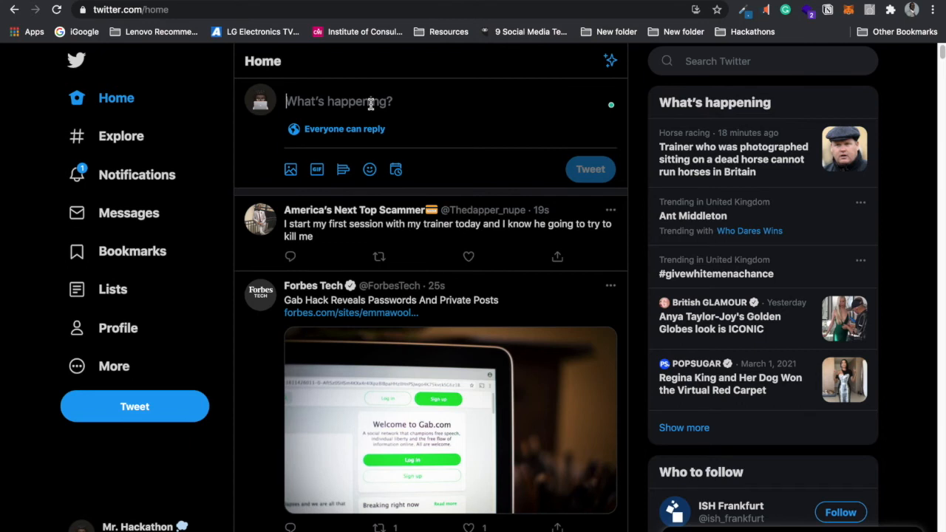
type("Y")
key("BackSpace")
type("Many Yo")
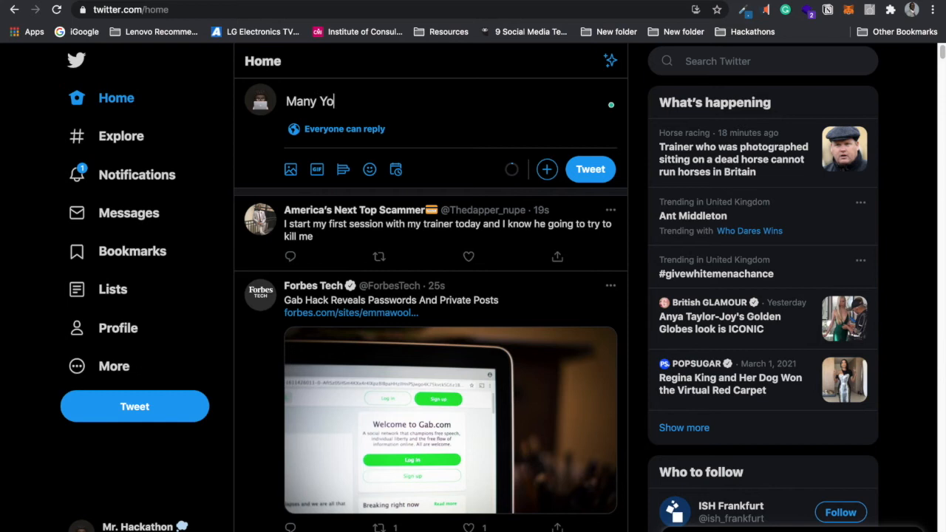
type("uTube Tutorials are ")
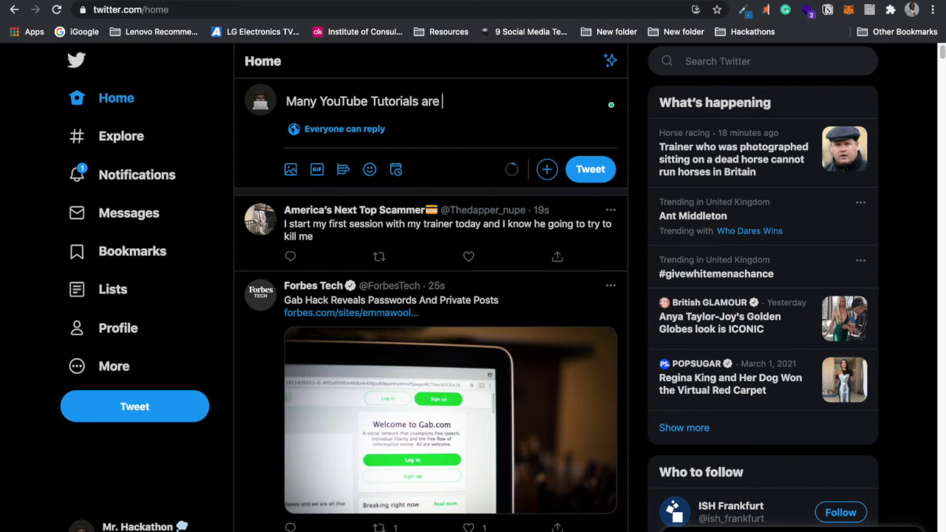
type("Broken and Low Q")
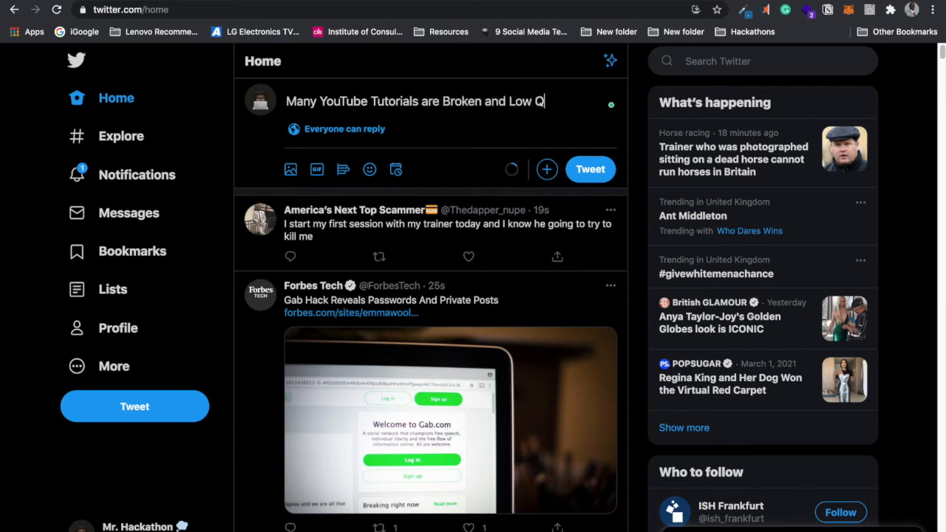
type("uick")
key("BackSpace")
key("BackSpace")
key("BackSpace")
type("lity.")
key("Return")
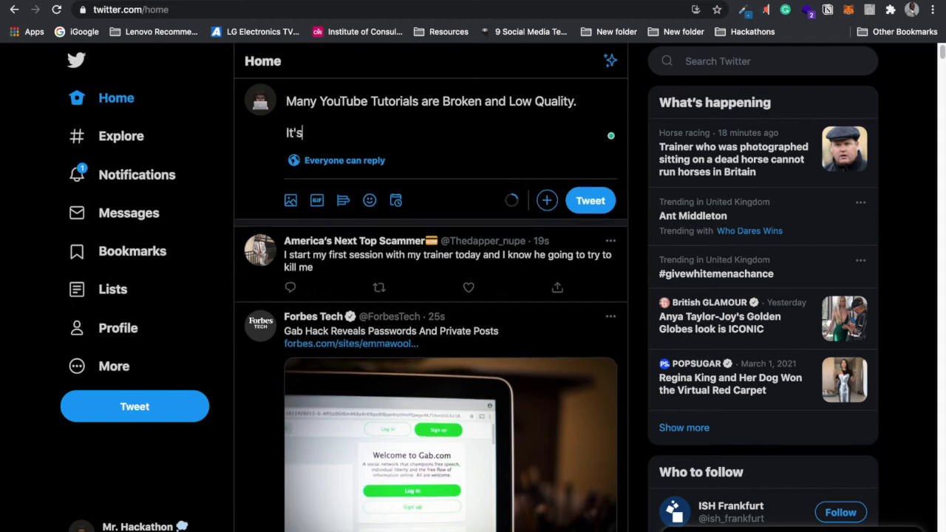
type("It's Tim")
key("BackSpace")
type("ime to fix it.")
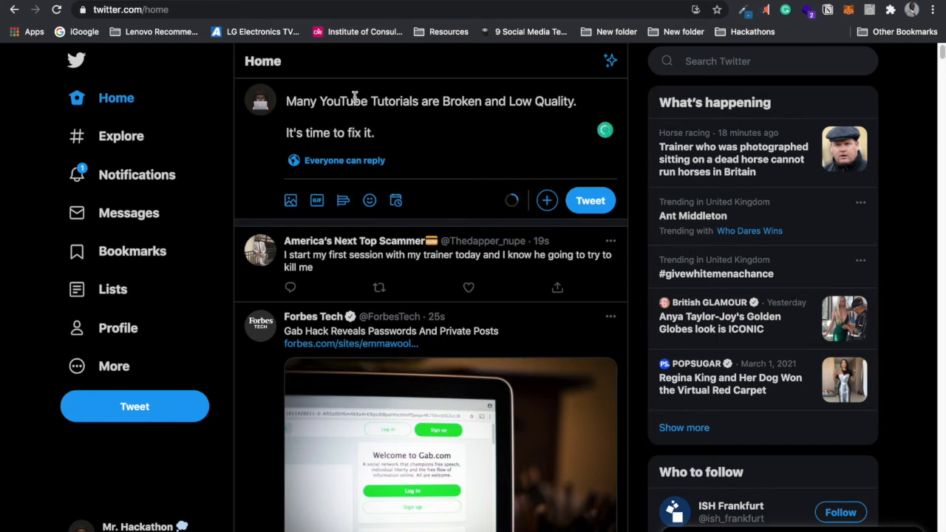
Step: Lowercase 'Tutorials', 'Broken', 'Low' and 'Quality', then post the tweet
left_click(377, 103)
key("BackSpace")
type("t")
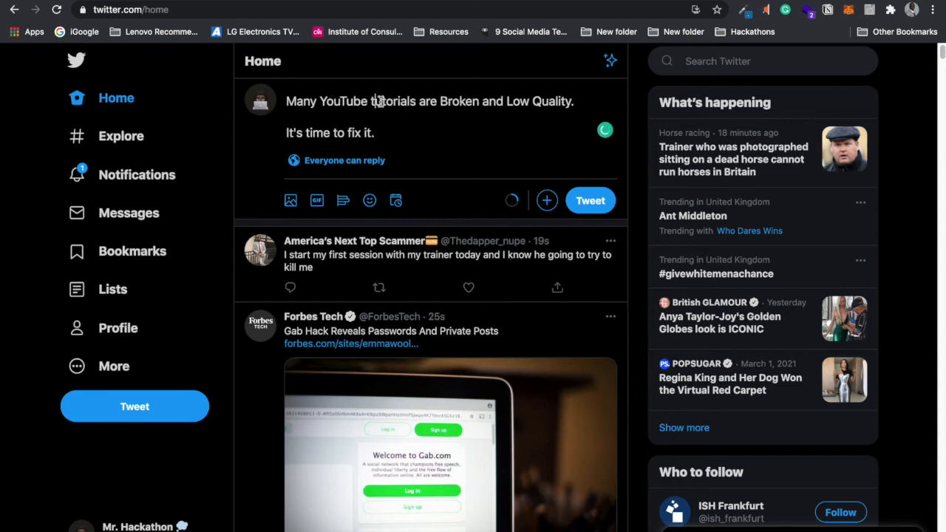
left_click(443, 101)
key("BackSpace")
type("b")
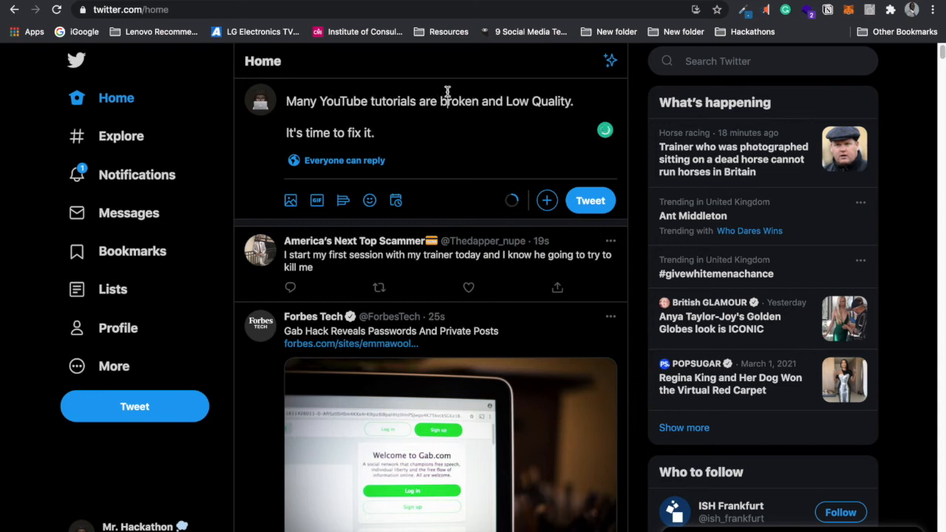
left_click(508, 101)
key("BackSpace")
type("l")
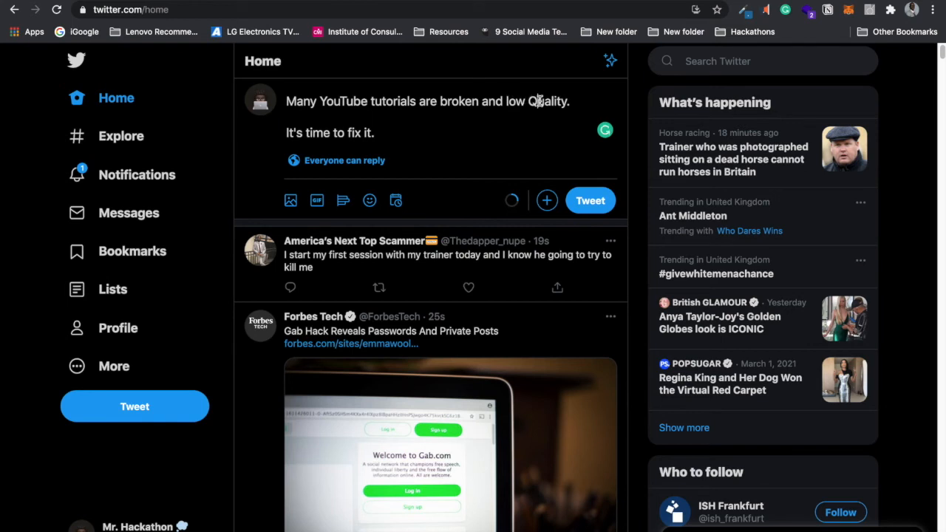
left_click(534, 102)
key("BackSpace")
type("q")
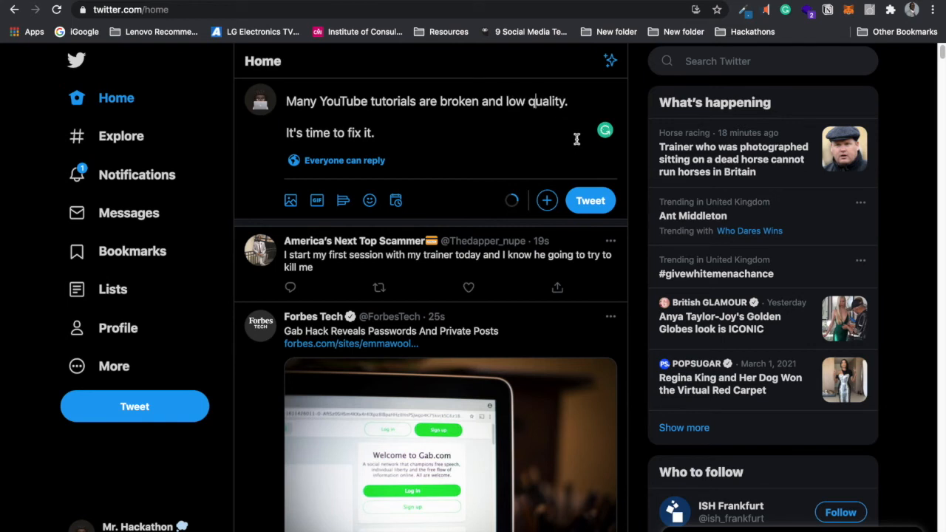
left_click(596, 202)
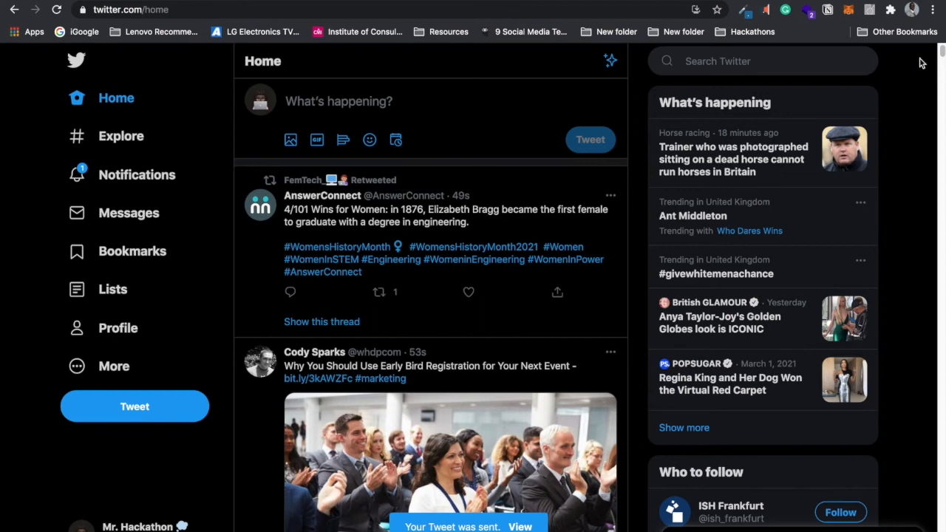
Step: Copy the link to the broken-tutorials tweet from your profile and return to Notion
left_click_drag(942, 51, 943, 96)
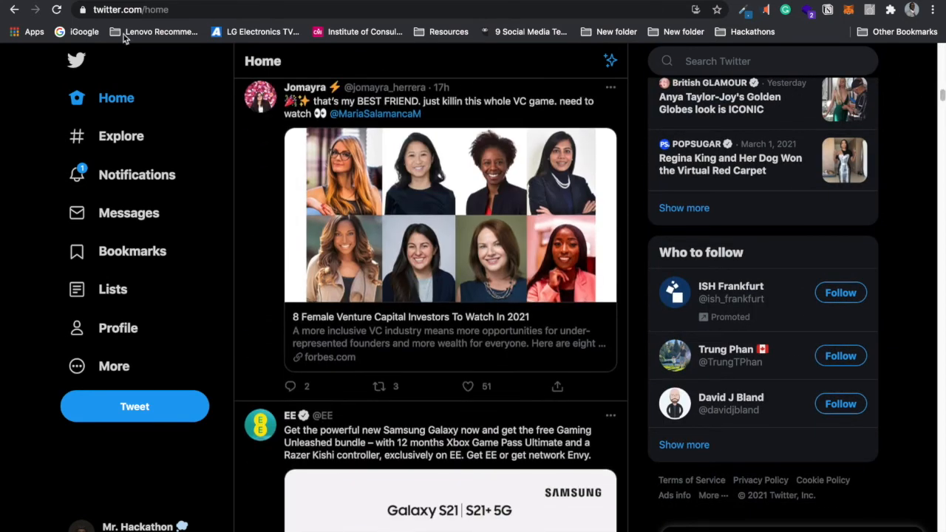
left_click(121, 100)
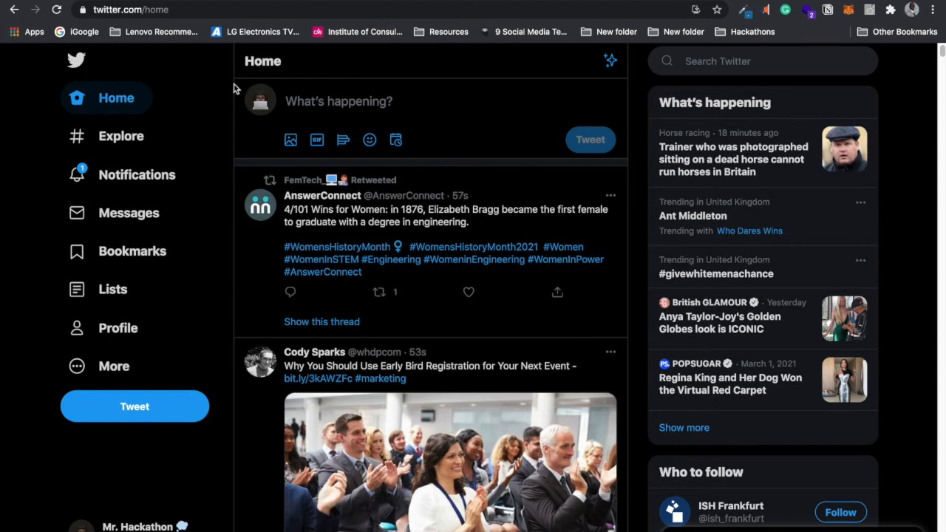
left_click(266, 99)
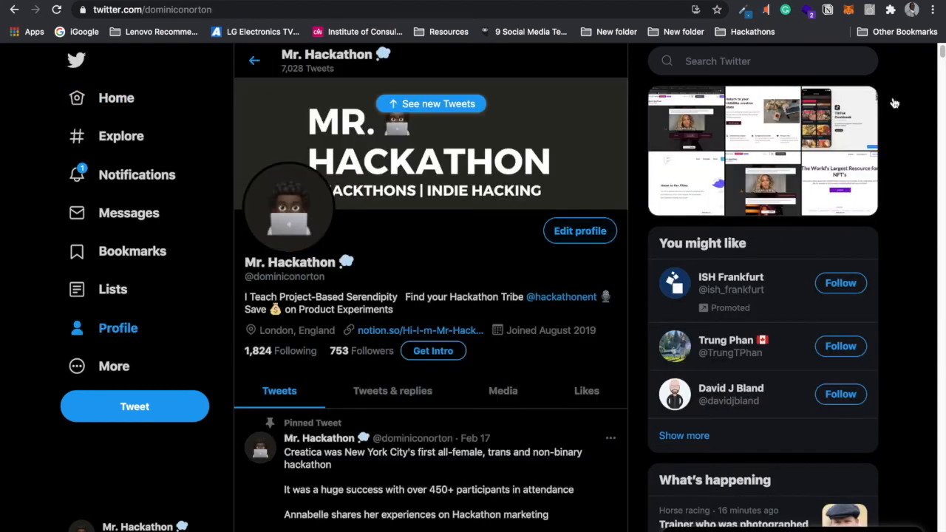
scroll(934, 70, "down", 15)
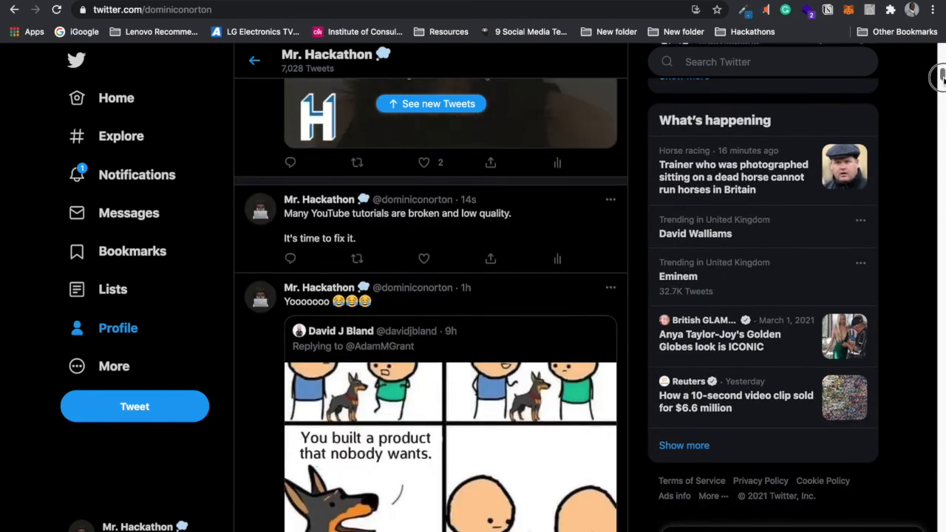
scroll(939, 76, "up", 3)
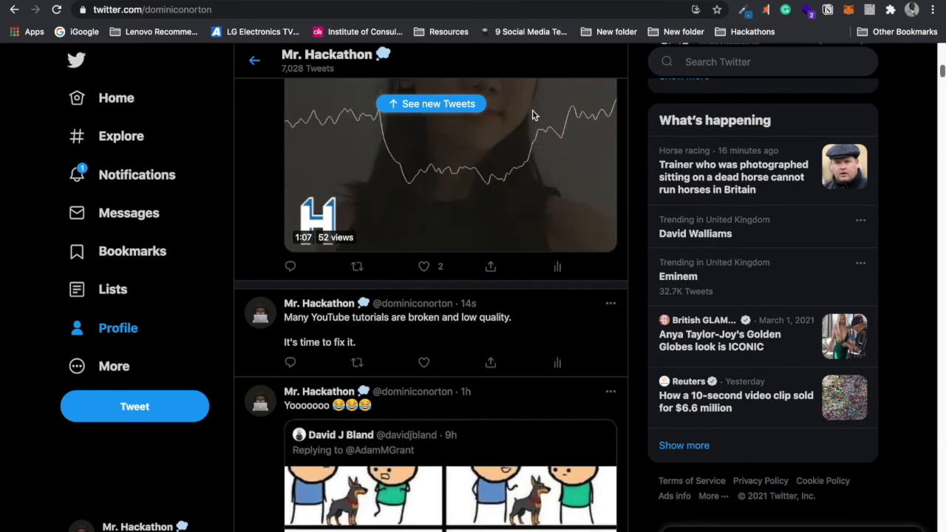
left_click(489, 364)
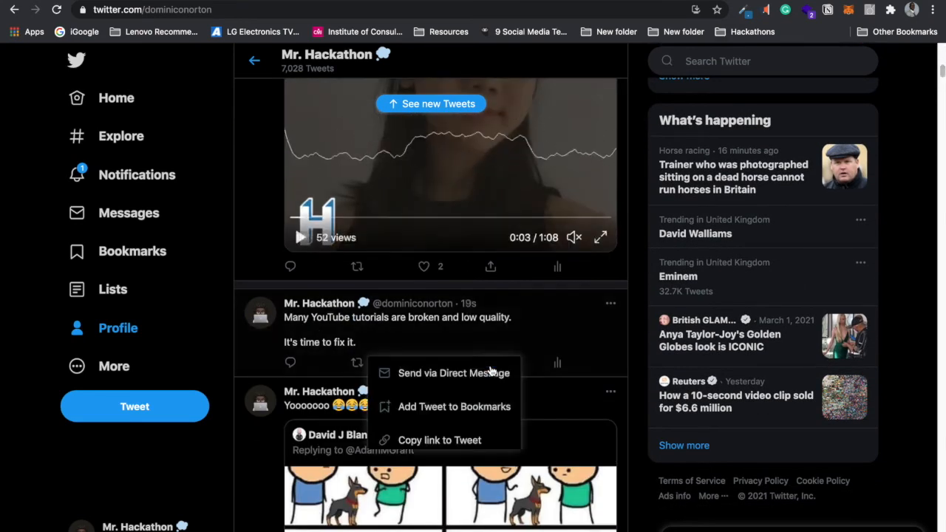
left_click(443, 441)
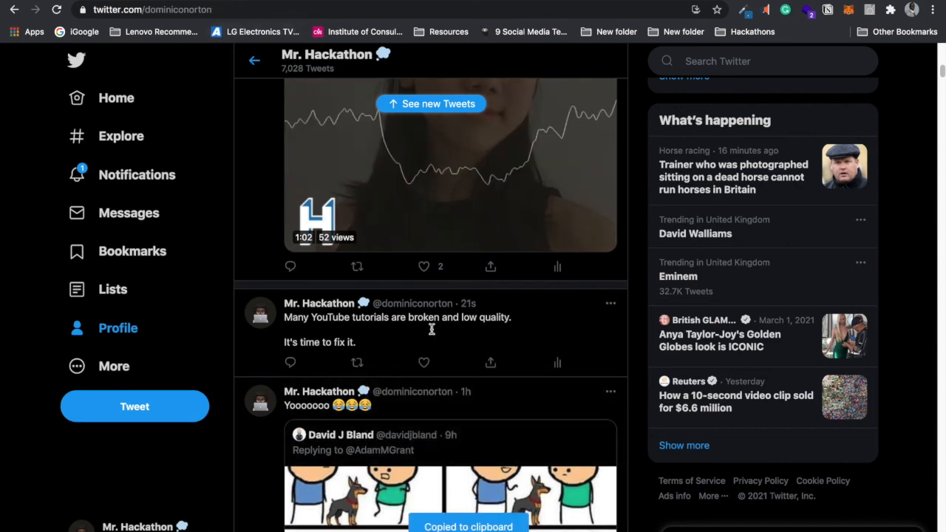
key("ctrl+Tab")
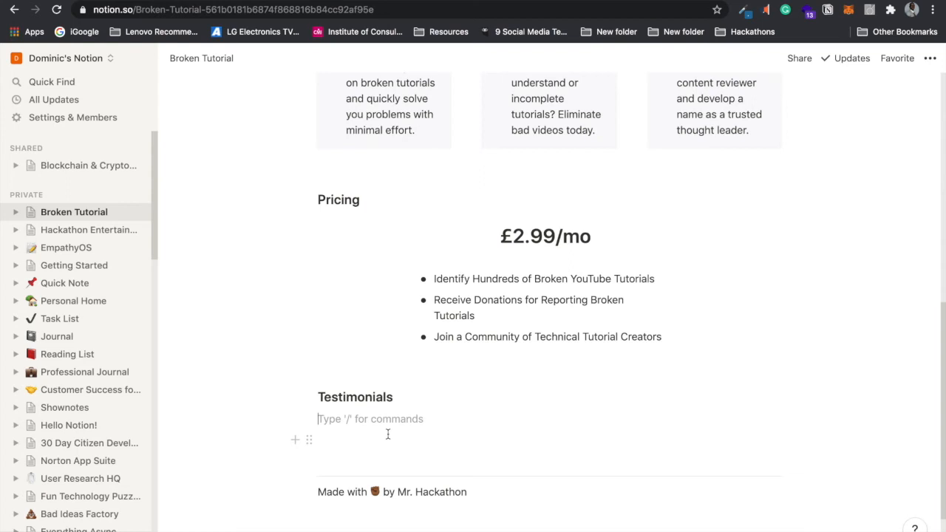
Step: Paste the tweet link under Testimonials twice, embedding each copy as a tweet
key("ctrl+v")
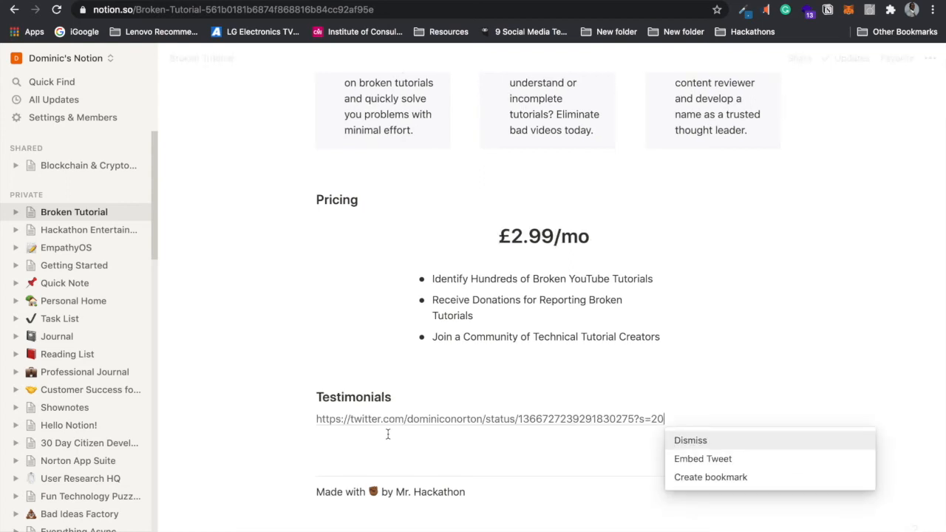
left_click(688, 460)
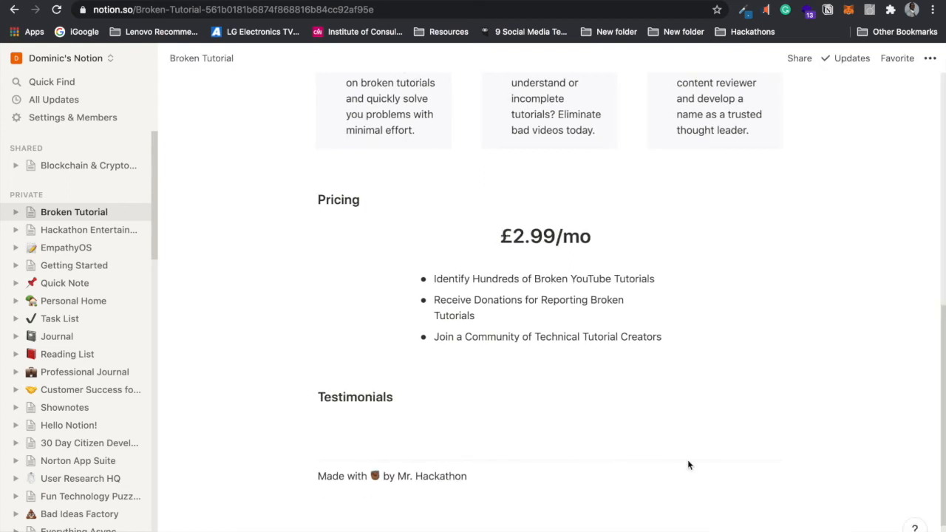
left_click(721, 365)
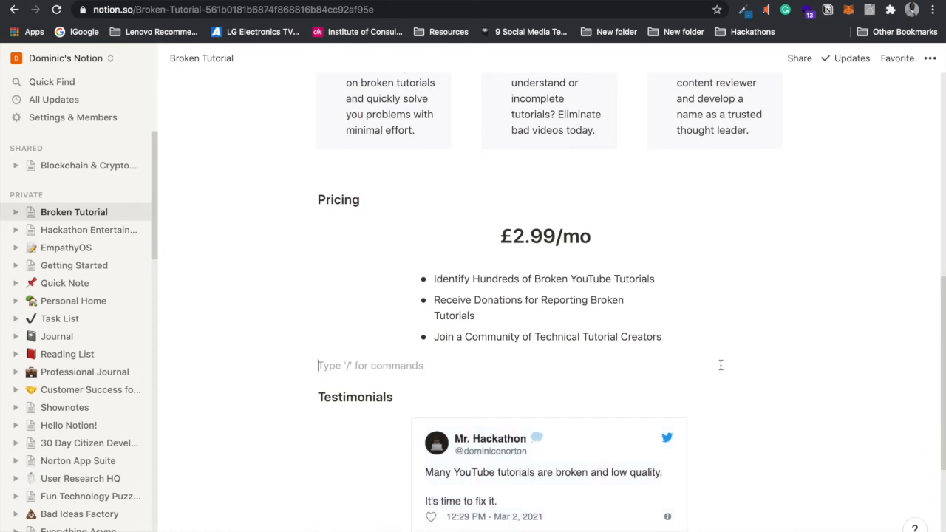
scroll(941, 296, "down", 3)
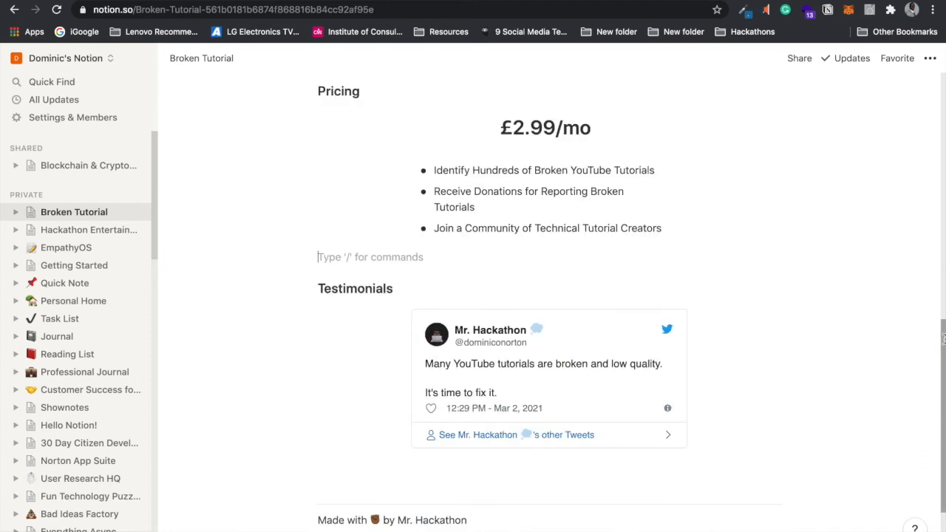
left_click(447, 466)
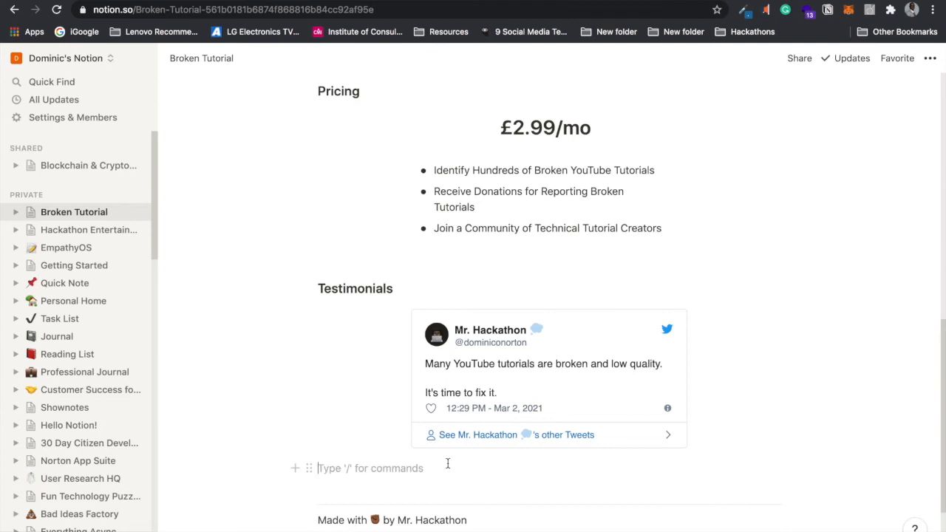
key("ctrl+v")
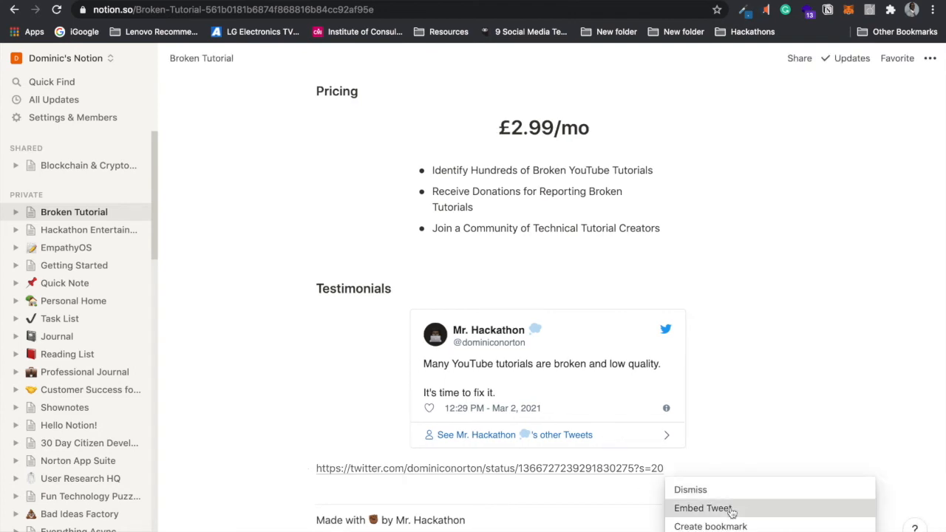
left_click(730, 509)
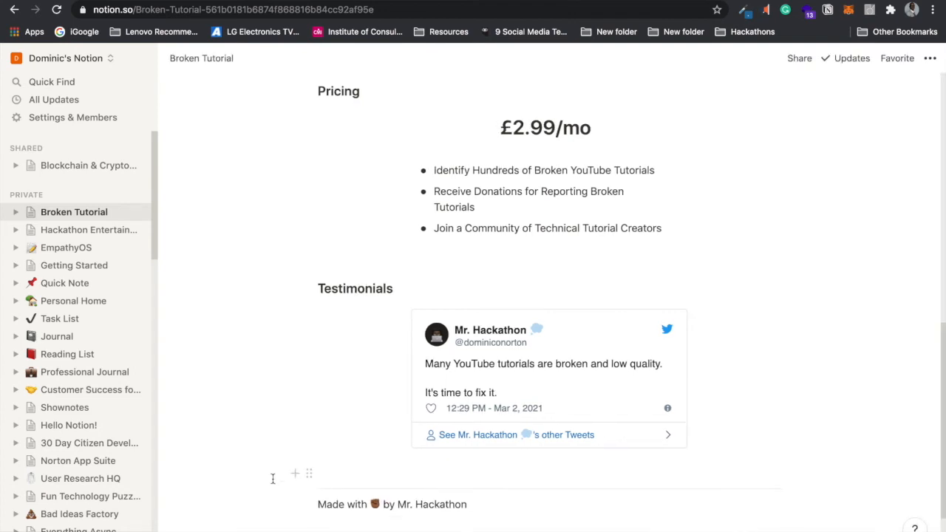
Step: Arrange the two tweet embeds plus a newly pasted third one as three side-by-side columns
left_click_drag(802, 344, 834, 320)
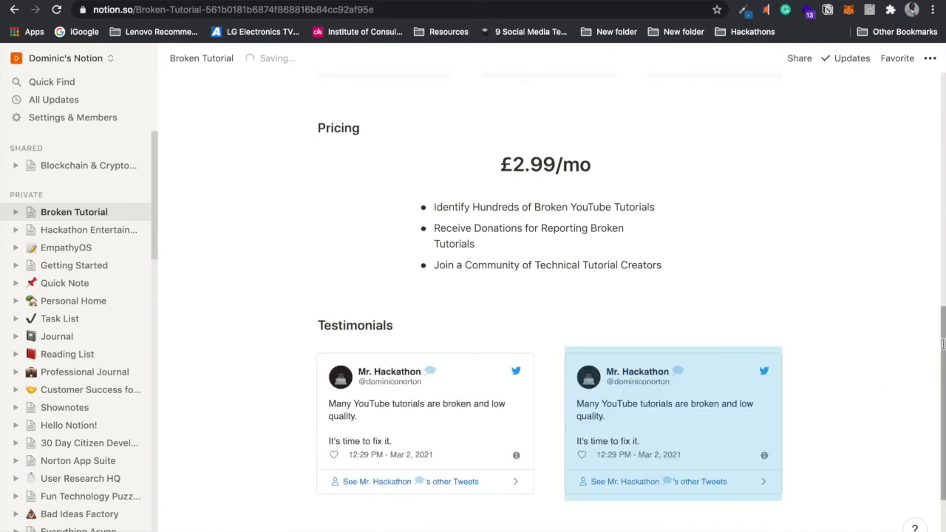
scroll(942, 344, "down", 2)
left_click(593, 423)
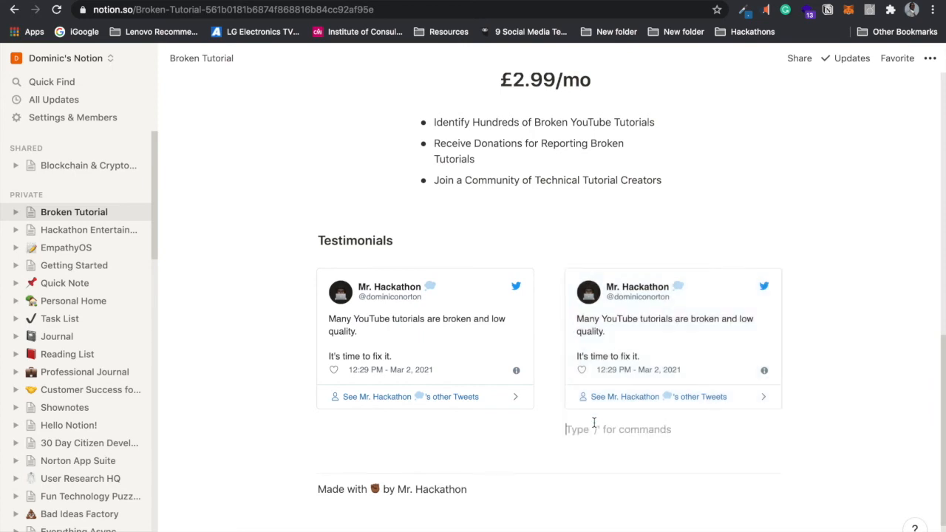
left_click(495, 447)
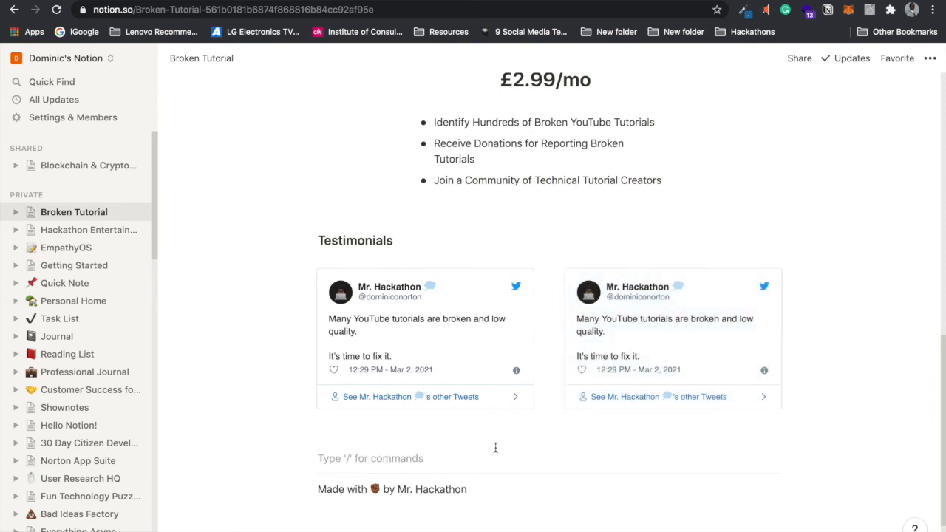
key("ctrl+v")
left_click(703, 499)
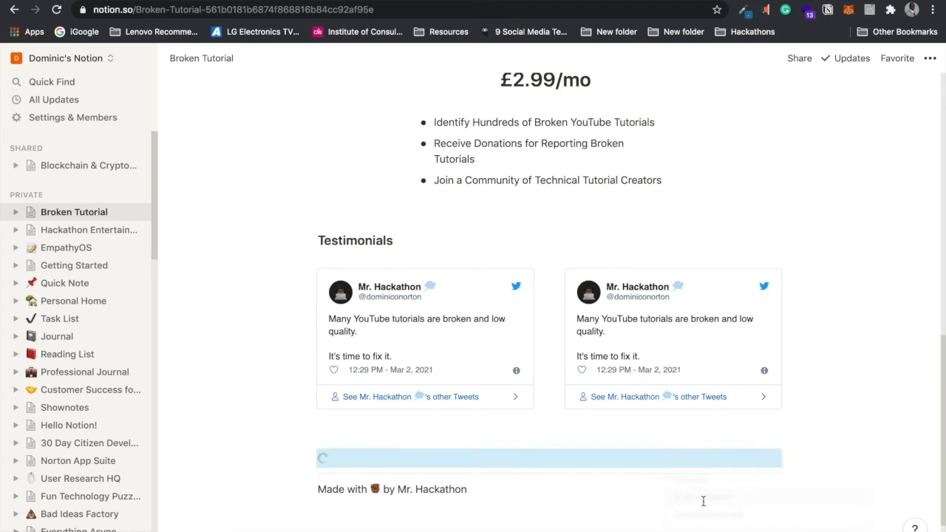
left_click_drag(781, 316, 804, 303)
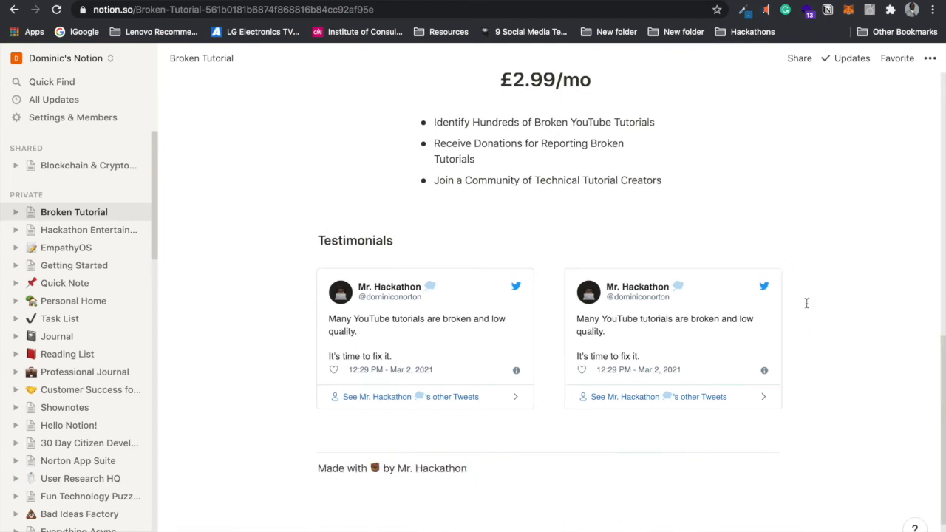
Step: Remove the extra blank line below the tweet columns
left_click(527, 442)
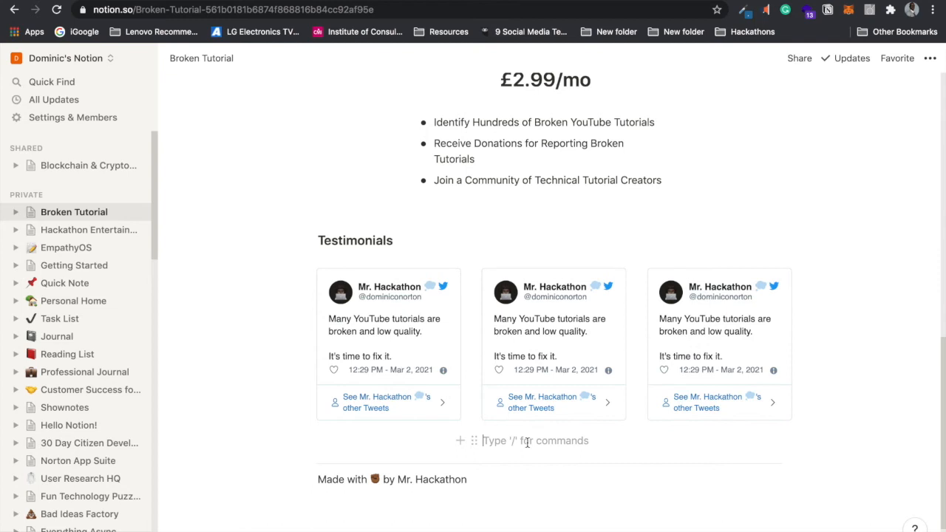
left_click(367, 454)
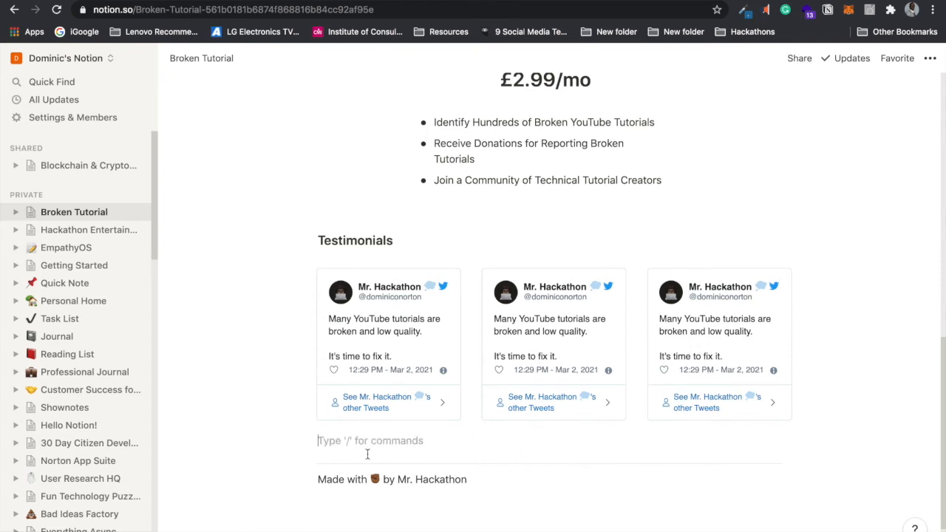
key("Return")
key("Return")
key("Return")
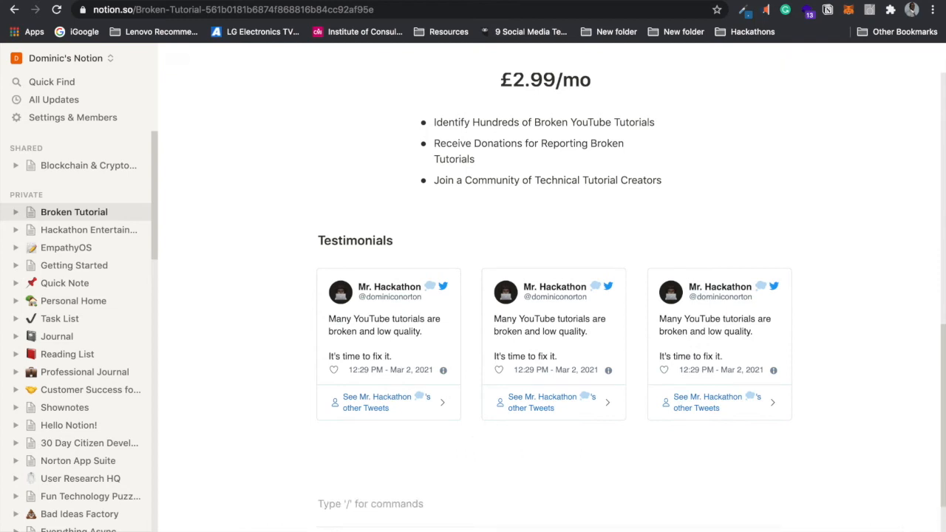
key("BackSpace")
scroll(940, 339, "up", 1)
left_click_drag(941, 340, 939, 443)
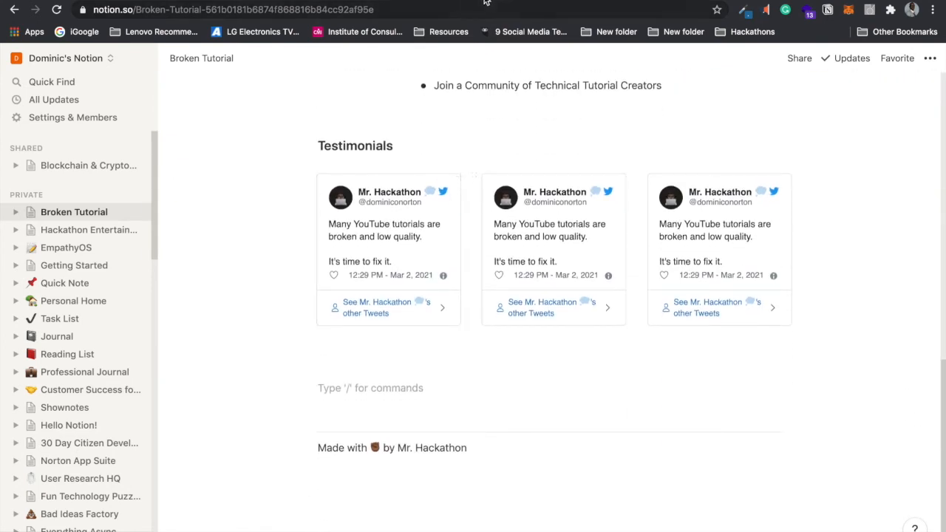
Step: Search for 'google forms' in a new tab and go to the Google Forms home page
key("super+t")
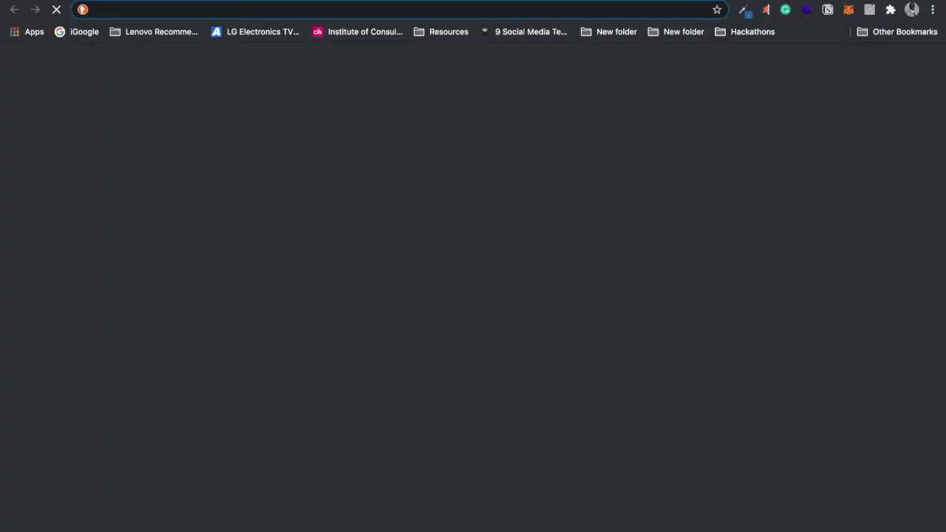
type("google form")
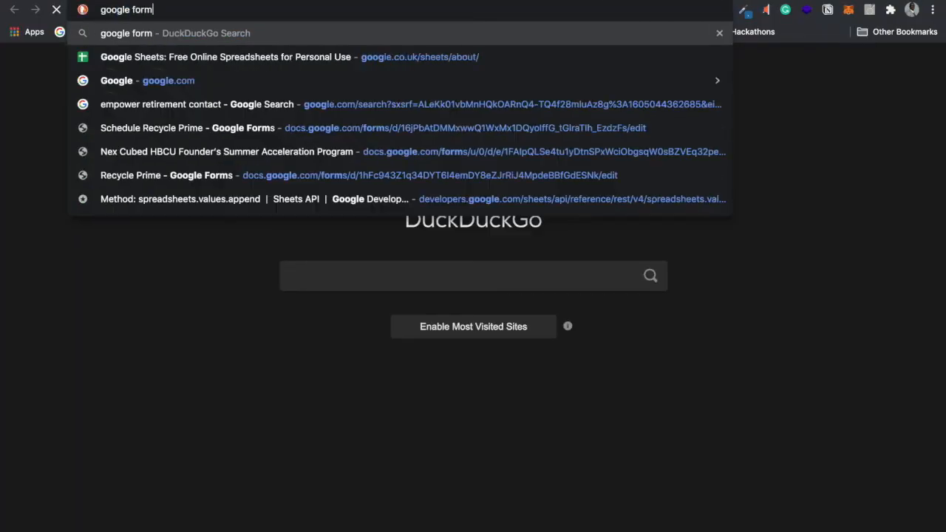
type("s")
key("Return")
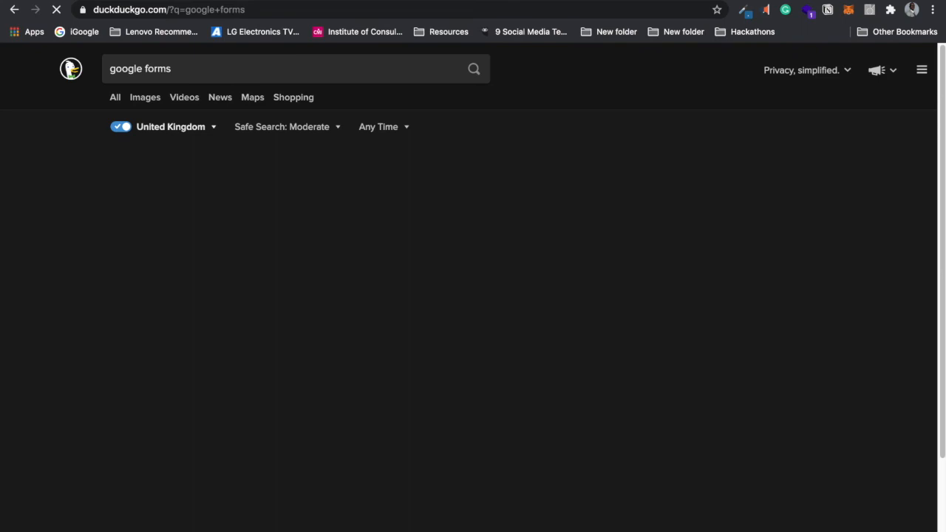
left_click(350, 353)
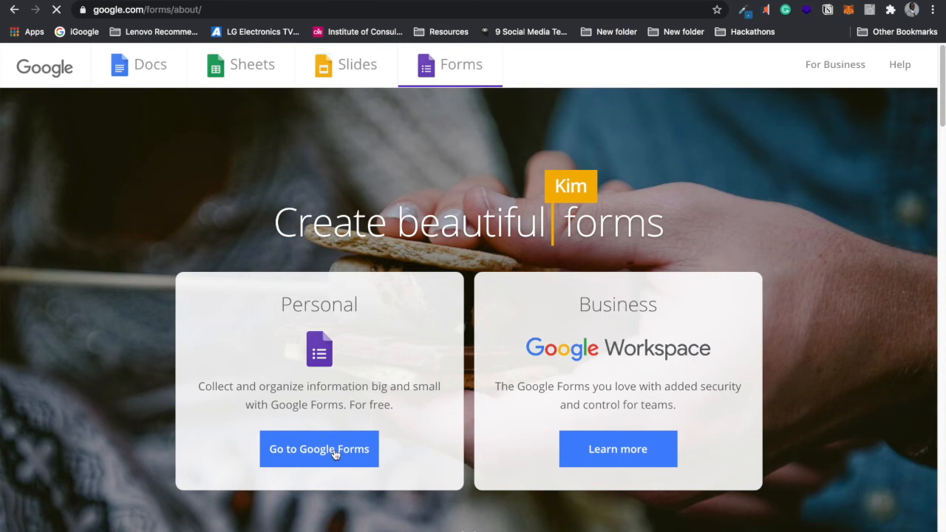
left_click(334, 451)
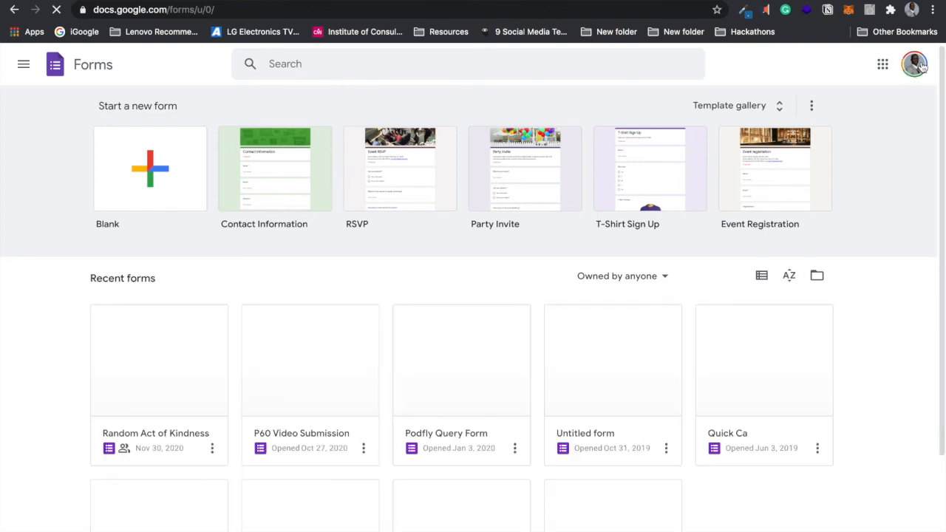
Step: Switch Google Forms to the other personal account and start a blank form
left_click(916, 65)
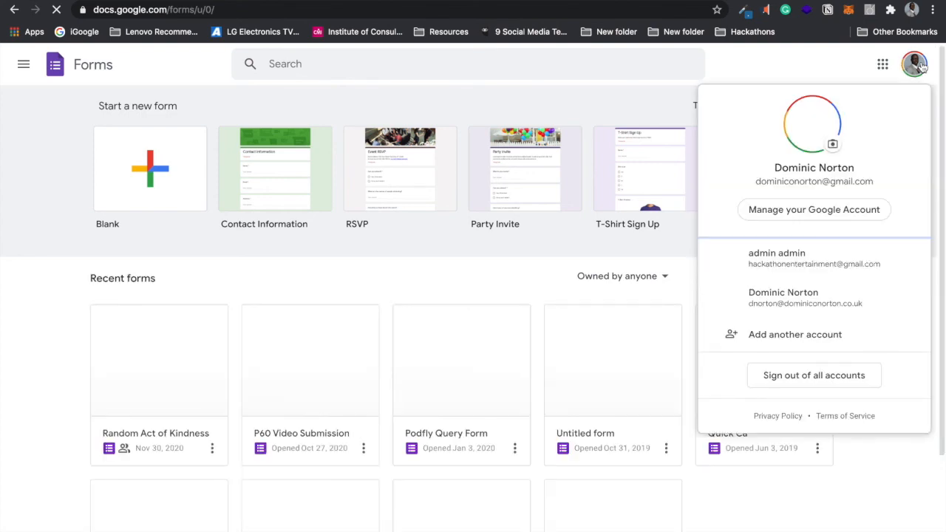
left_click(800, 303)
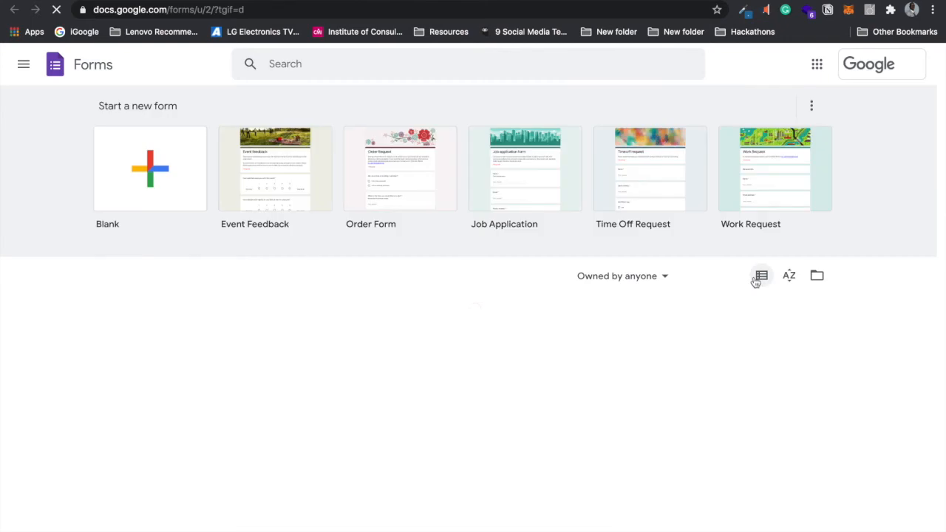
left_click(170, 187)
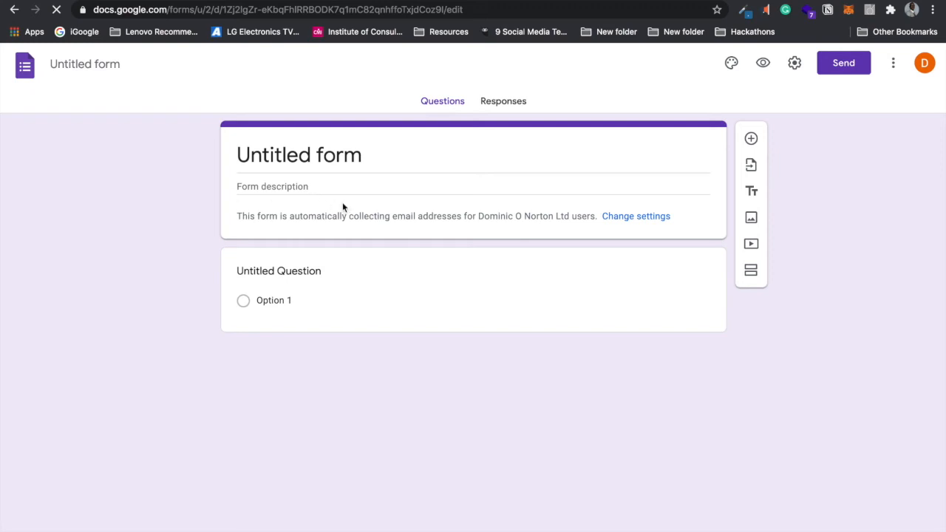
Step: Replace the 'Untitled form' title with 'Broken Tutorial Sign Up'
left_click(349, 156)
left_click(375, 149)
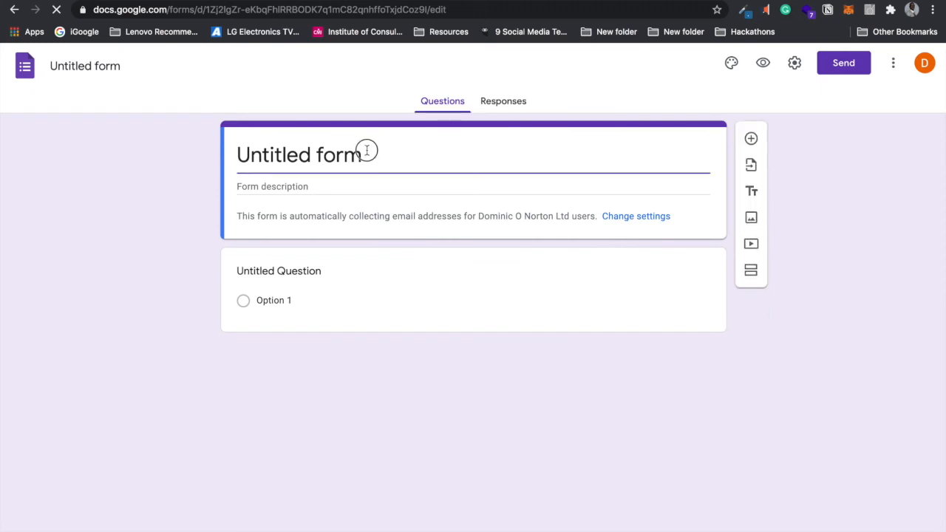
triple_click(244, 153)
type("Broken")
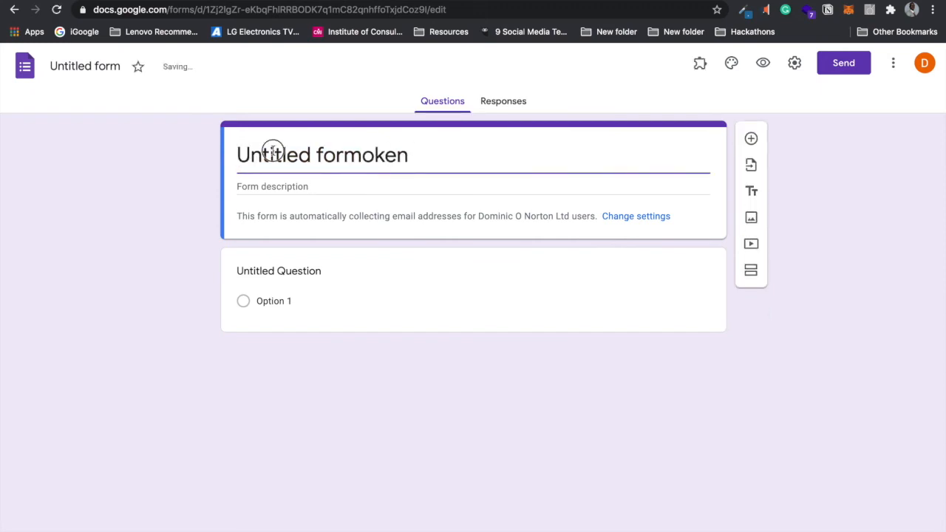
triple_click(238, 154)
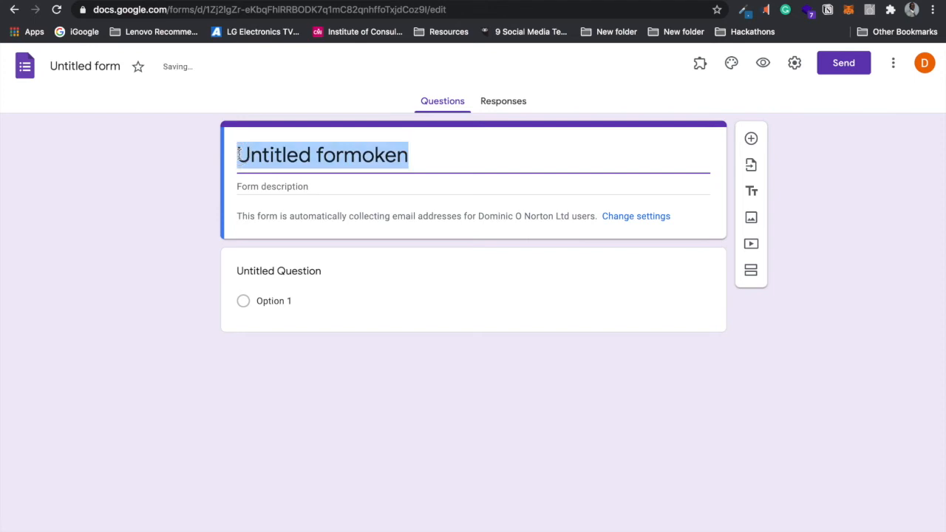
type("Broken Tutorial Sign Up")
left_click(209, 359)
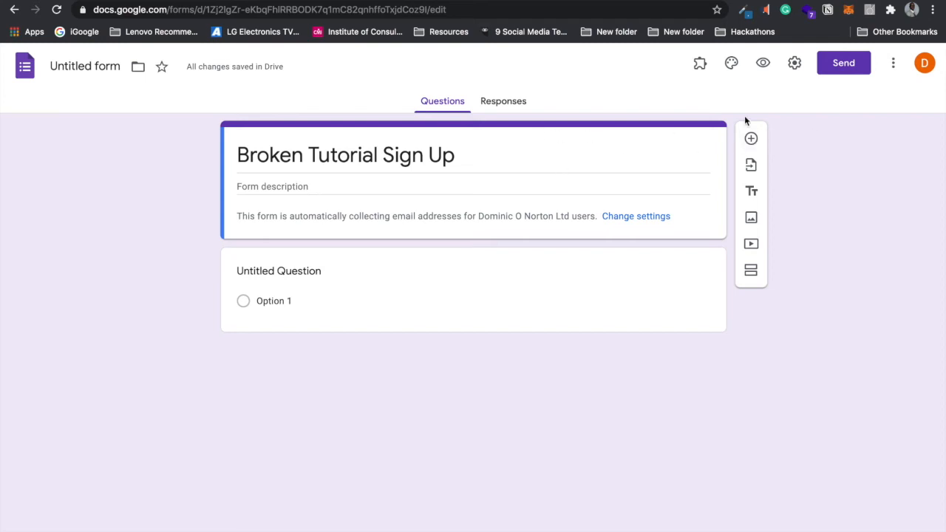
Step: Turn off response receipts and the organisation-only restriction in form settings, then save
left_click(792, 65)
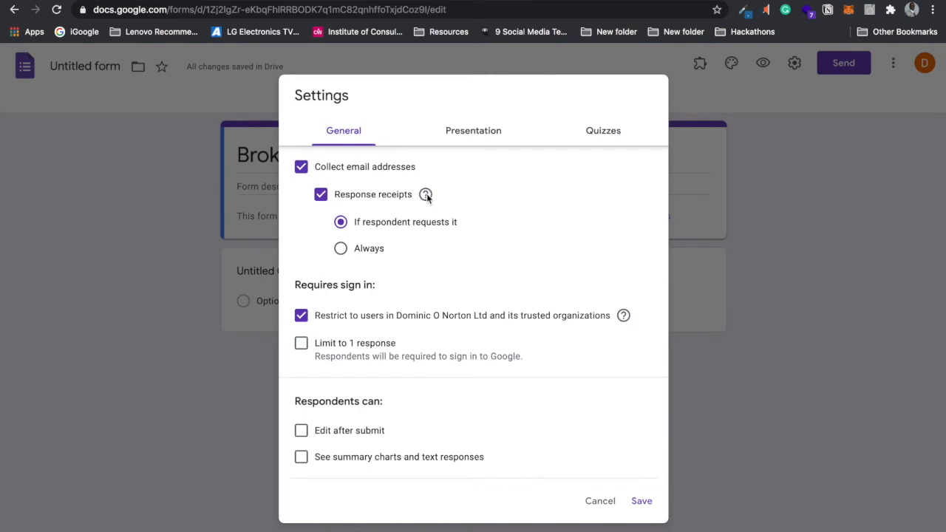
left_click(320, 195)
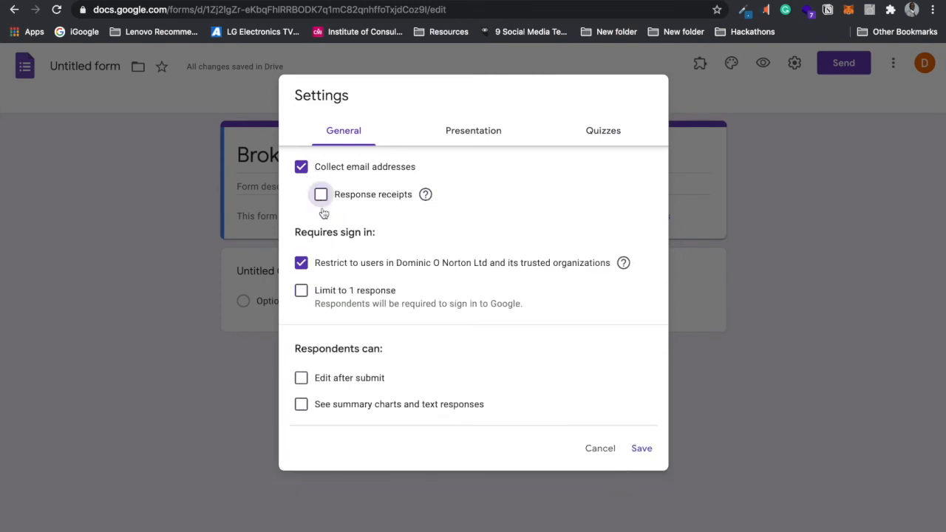
left_click(366, 266)
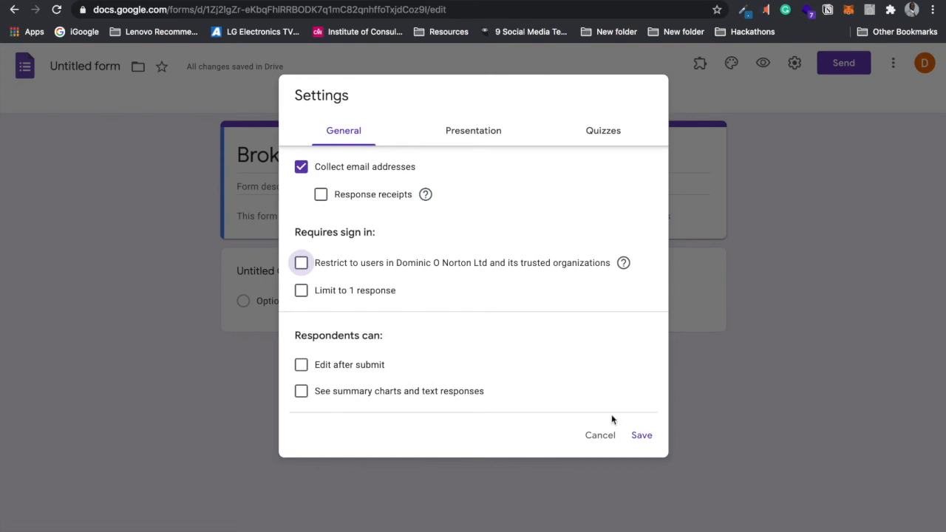
left_click(640, 437)
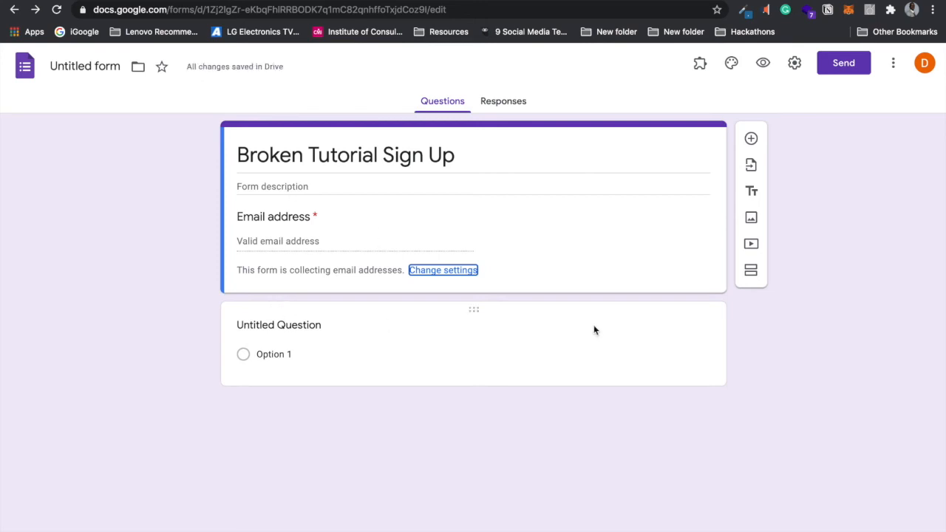
Step: Enter 'What is your biggest pain point with technical YouTube tutorials' as a multiple-choice question
left_click(443, 322)
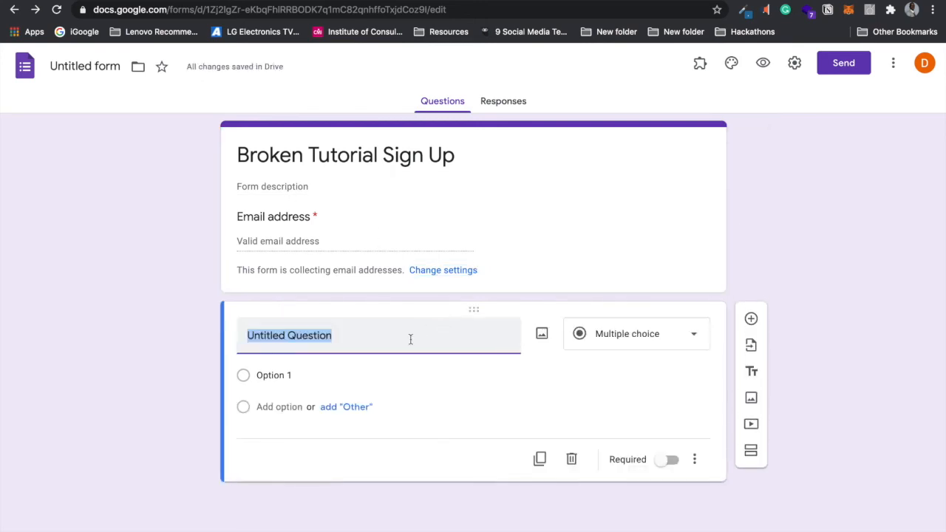
type("Wh")
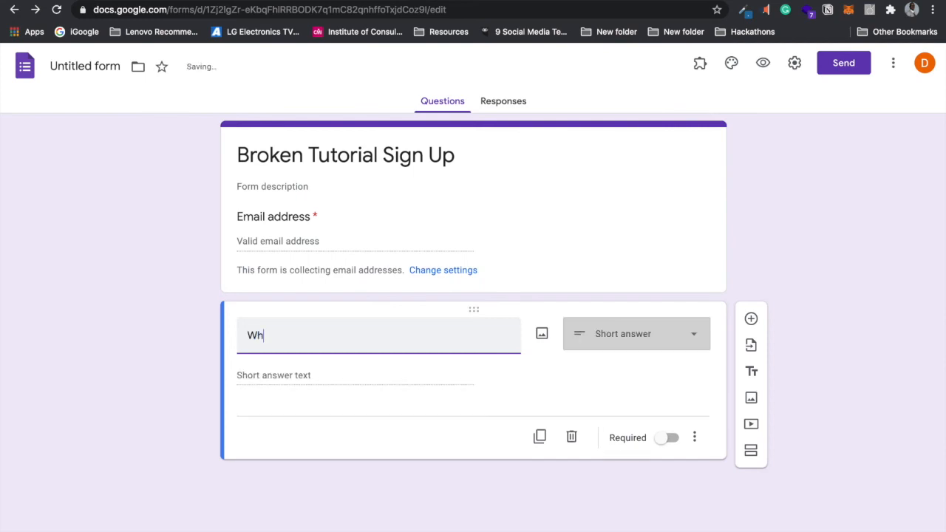
type("at is you")
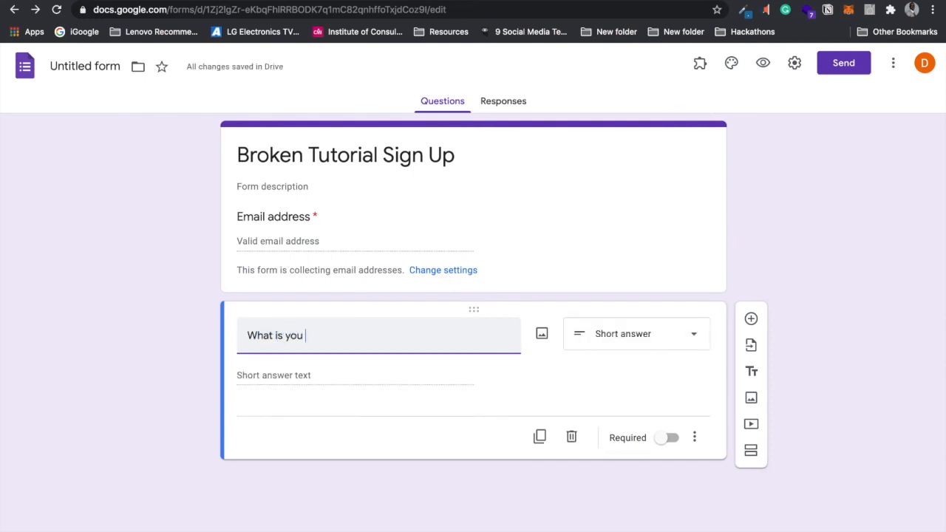
type("r biggest pa")
type("in point wit")
type(" t")
type("te")
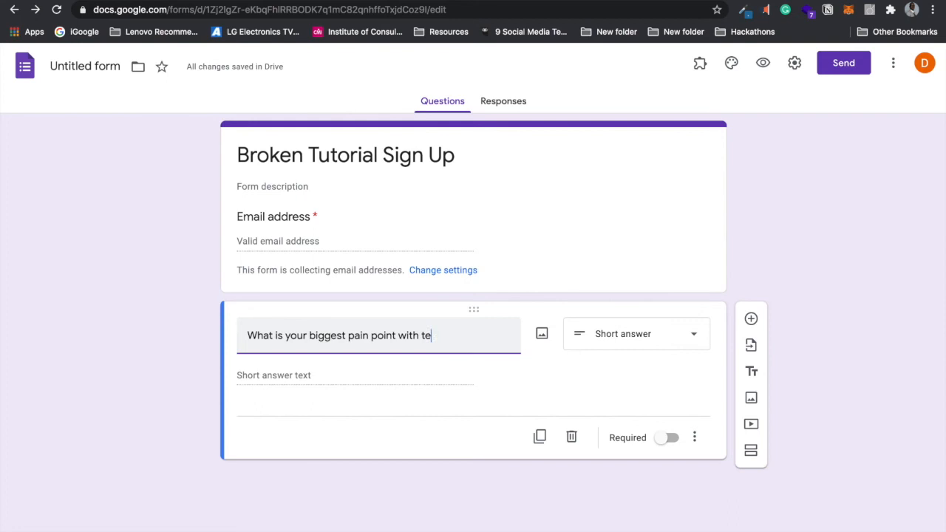
type("chnical you")
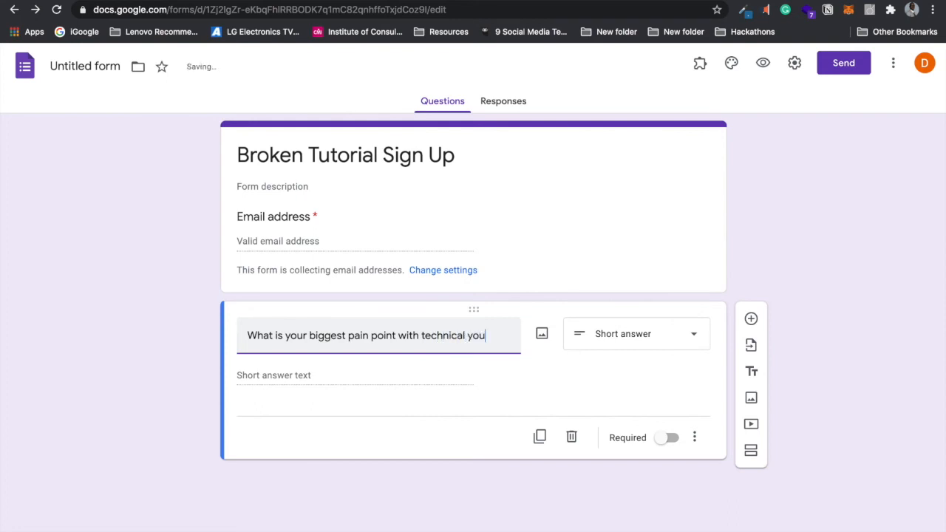
type("YouTube tutorials")
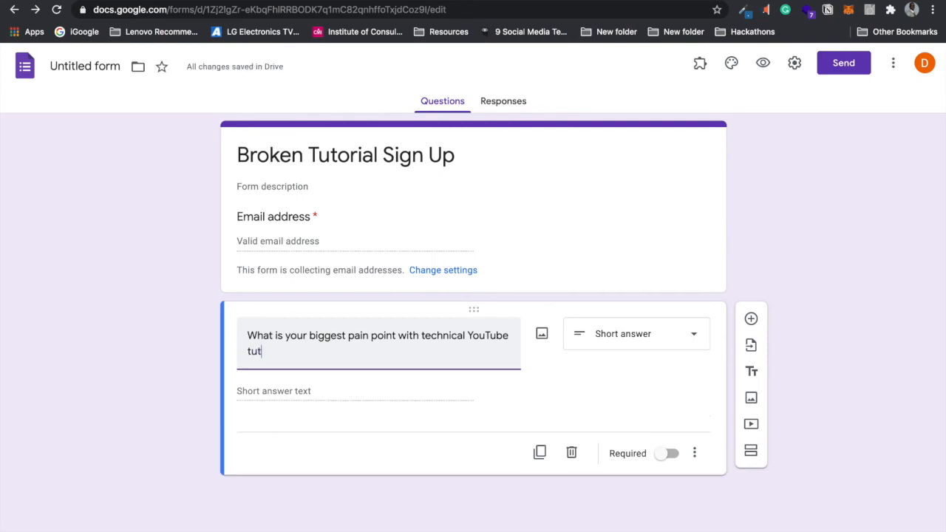
left_click(662, 343)
left_click(674, 246)
left_click(285, 388)
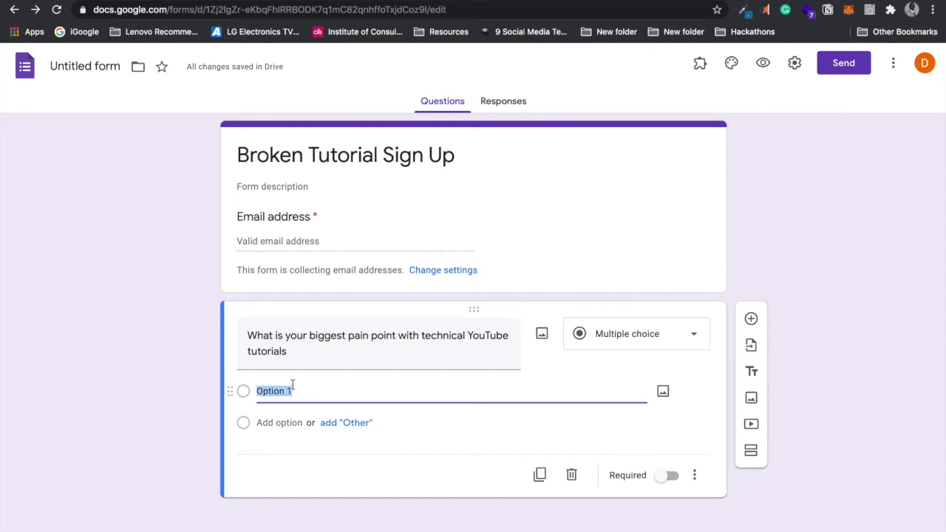
Step: Fill in the first two choices, 'Hard to understand tutorials' and 'Incomplete tutorials'
type("Hard to und")
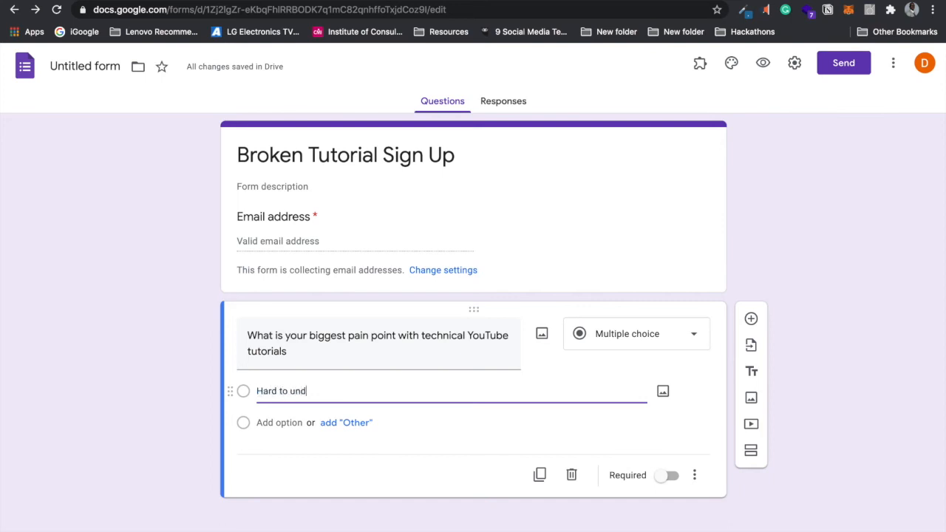
type("erstand")
left_click(338, 422)
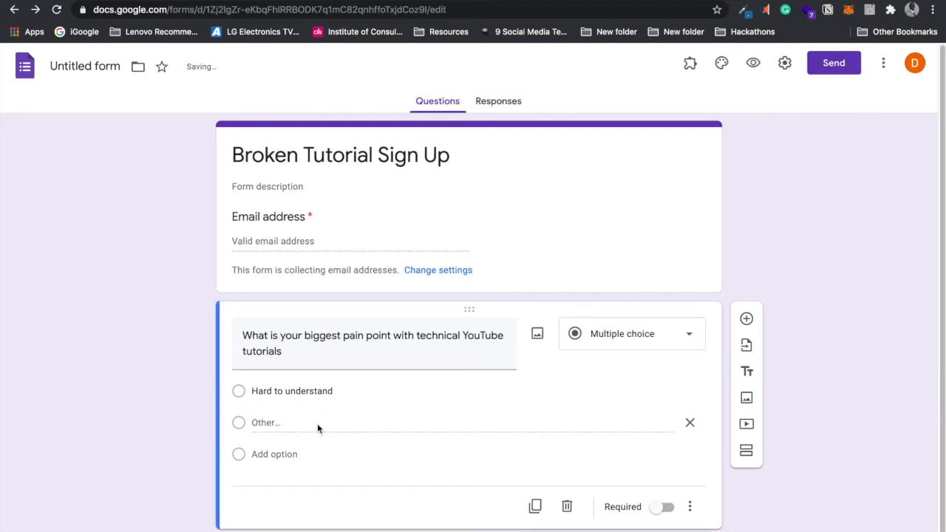
left_click(689, 421)
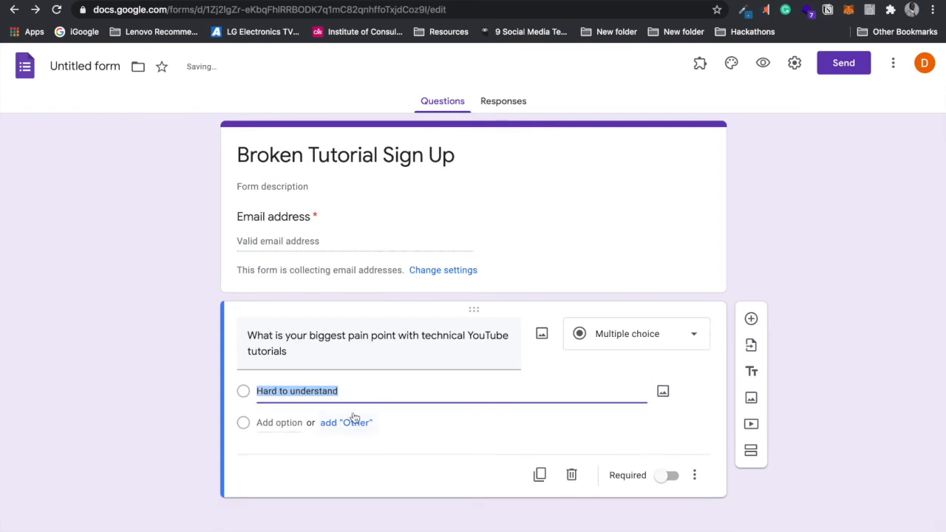
left_click(280, 421)
type("Incomplete tutori")
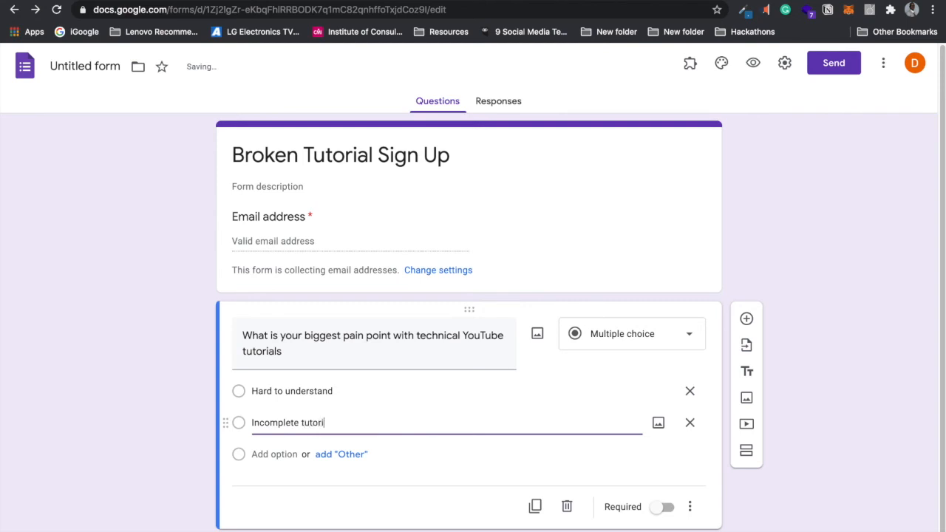
type("als")
left_click(350, 391)
key("ctrl+a")
key("BackSpace")
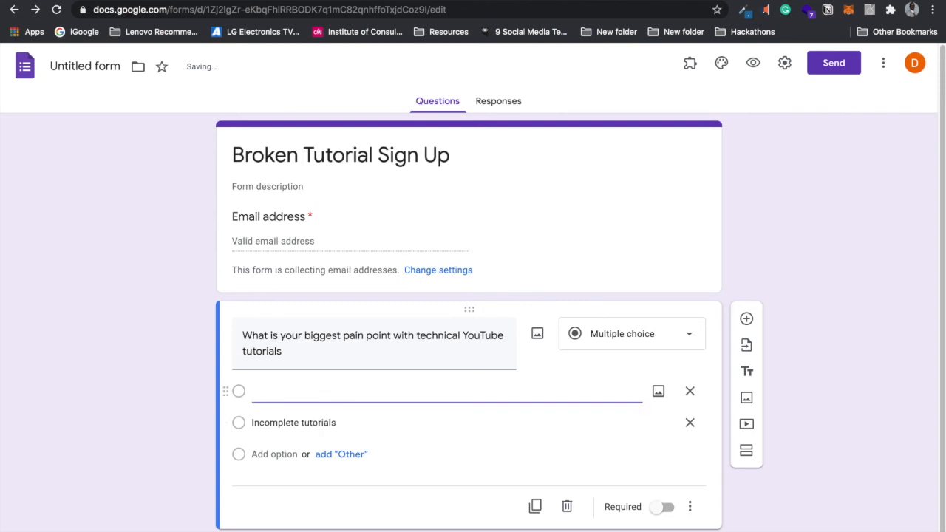
key("ctrl+z")
left_click(355, 392)
type("tutorials")
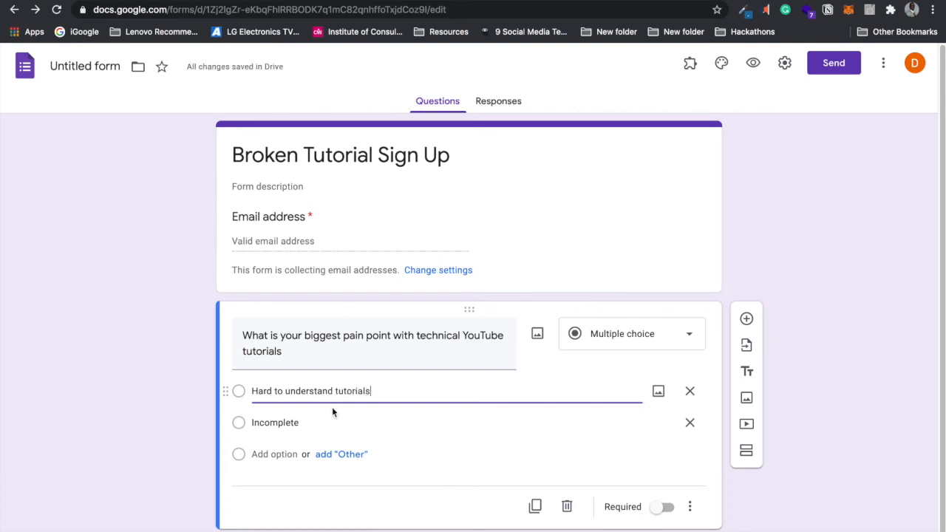
Step: Add the third and fourth choices, 'Outdated tutorials' and 'All the above'
left_click(285, 454)
left_click(316, 419)
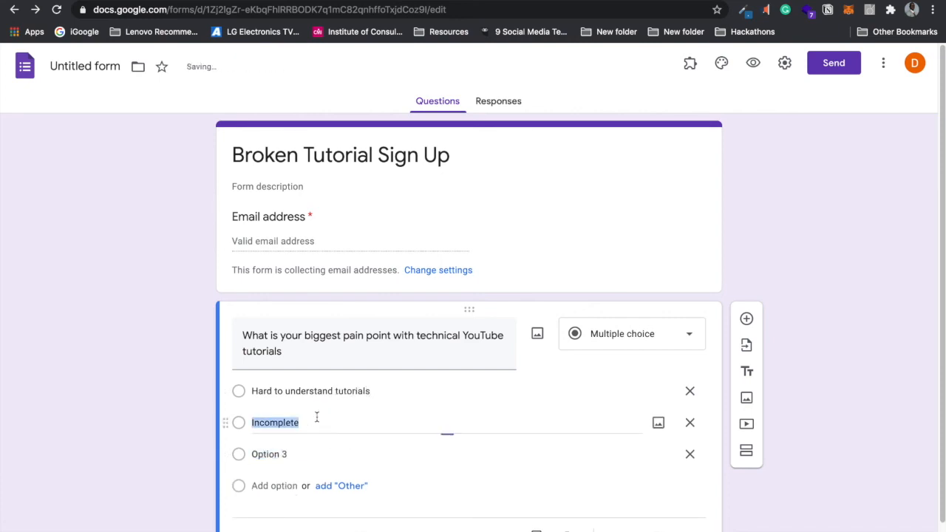
key("Right")
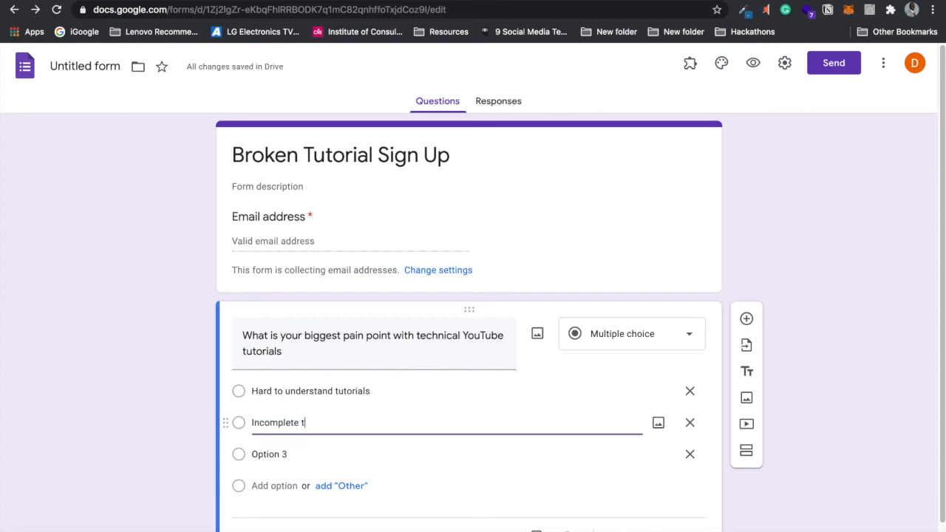
left_click(284, 454)
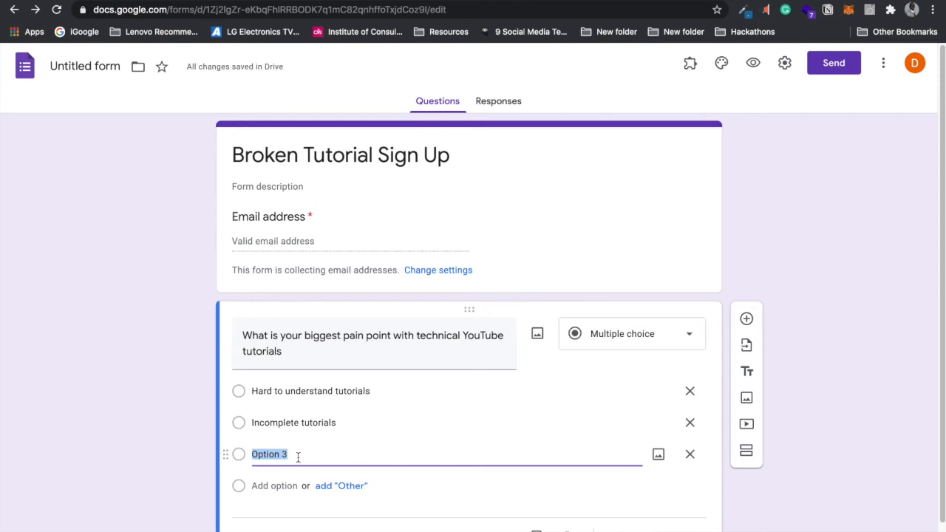
left_click(245, 450)
left_click(252, 452)
type("Outdated tutoria")
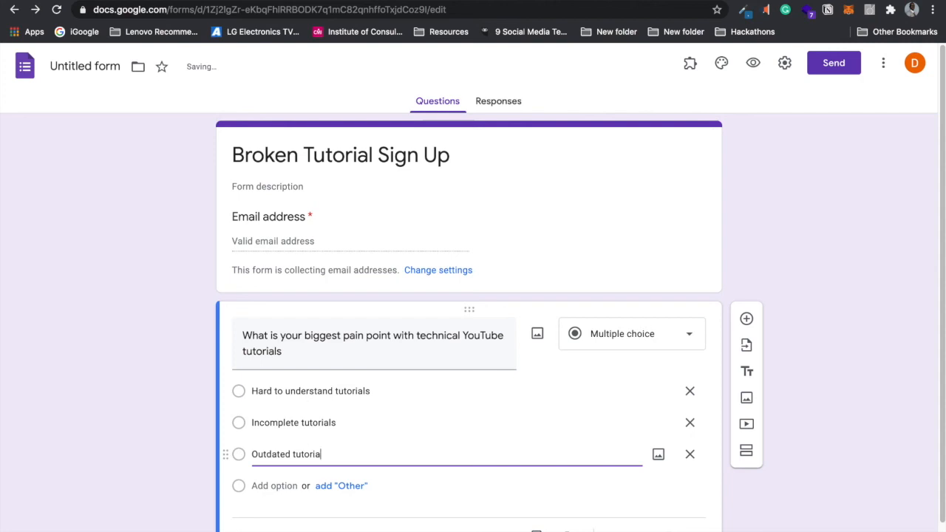
type("ls")
key("Return")
type("All th")
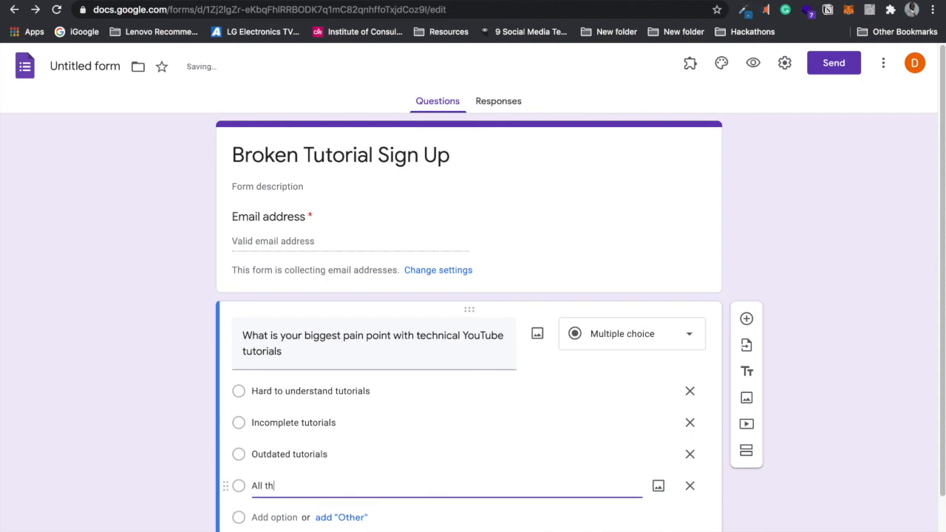
left_click(819, 337)
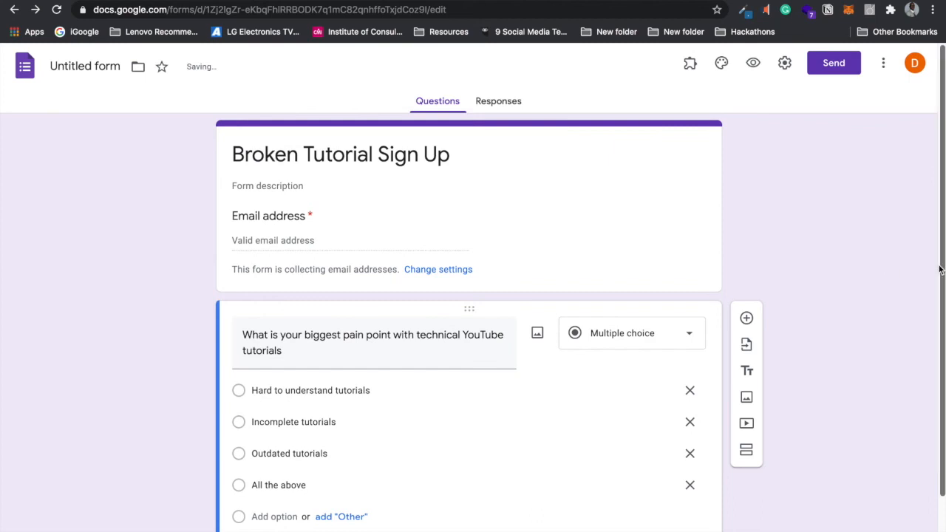
Step: Confirm the form title reads 'Broken Tutorial Sign Up'
scroll(938, 295, "down", 2)
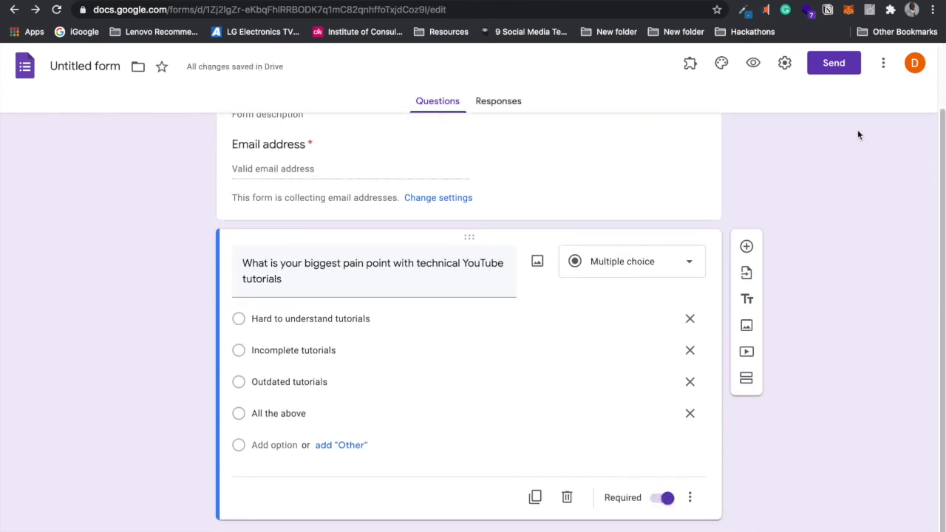
left_click(883, 62)
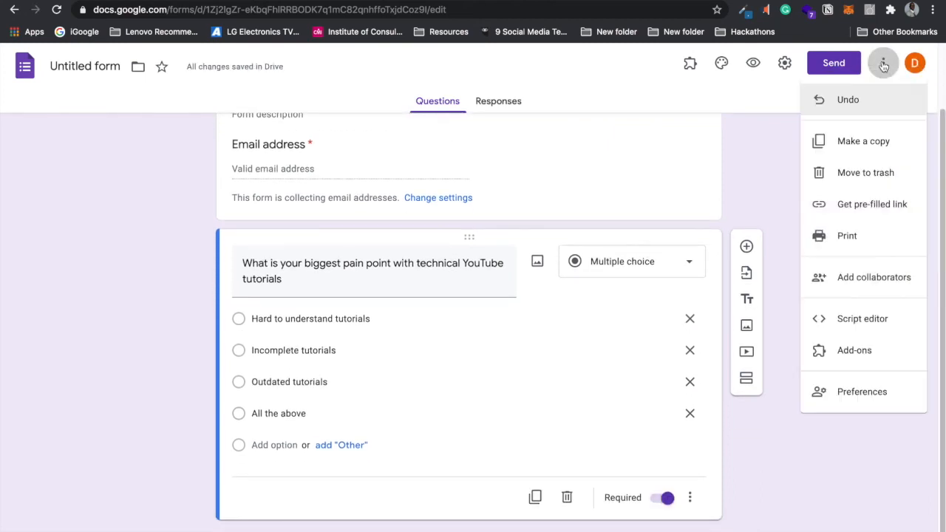
left_click(835, 65)
left_click(823, 66)
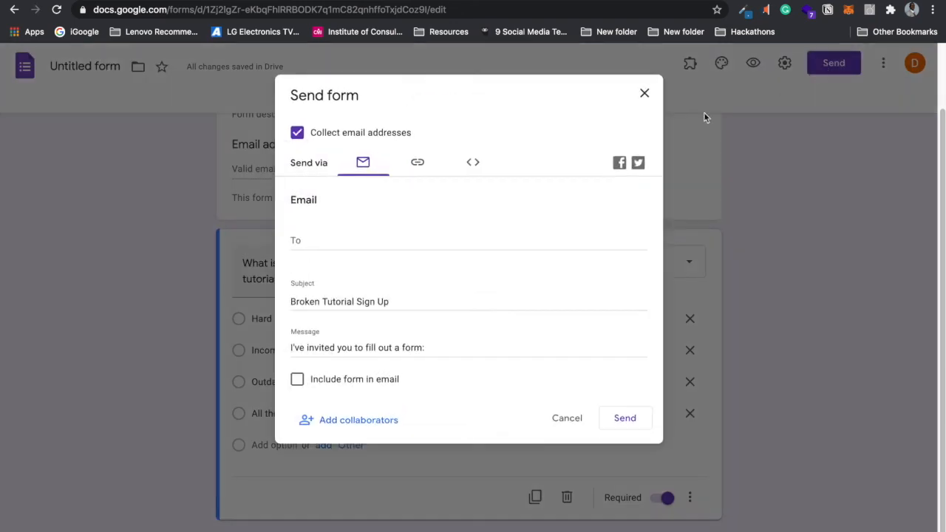
left_click(645, 94)
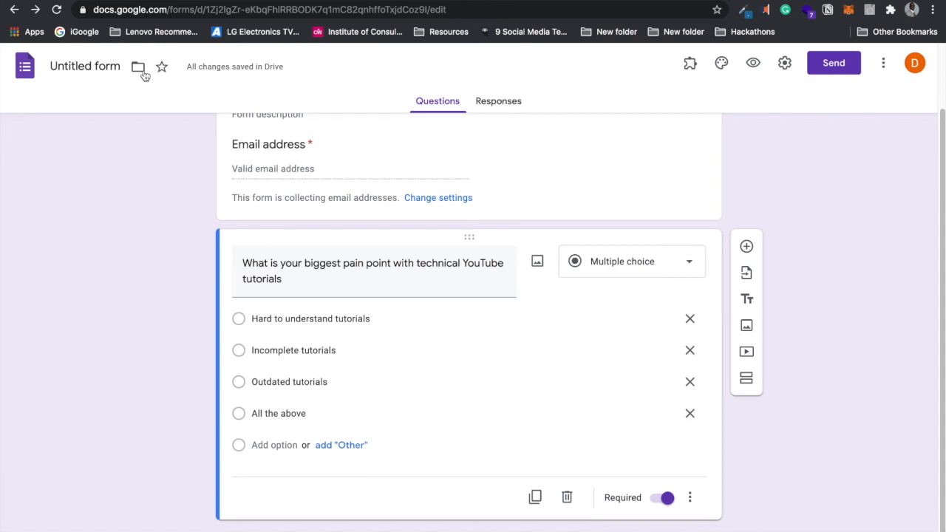
left_click(97, 66)
left_click(144, 186)
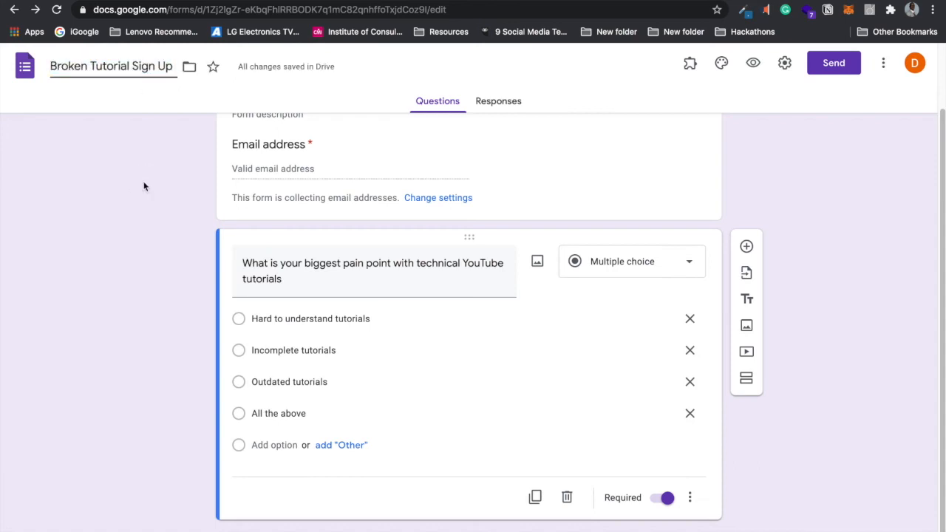
Step: Copy the form's shortened forms.gle share link to the clipboard
left_click(829, 64)
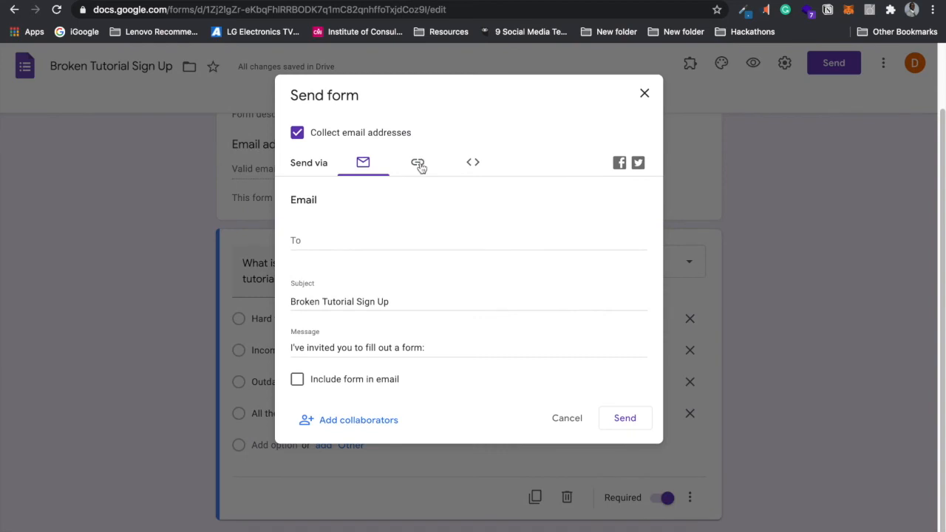
left_click(419, 162)
left_click(323, 248)
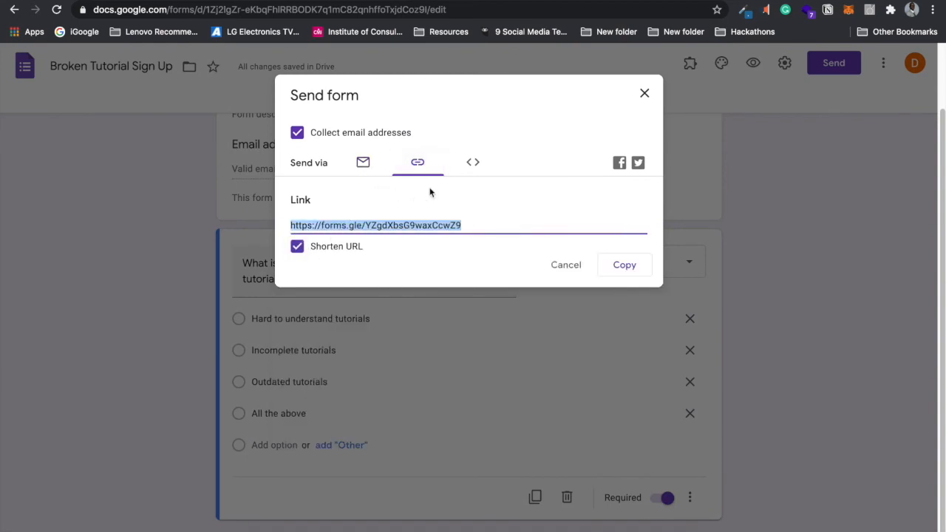
left_click(363, 163)
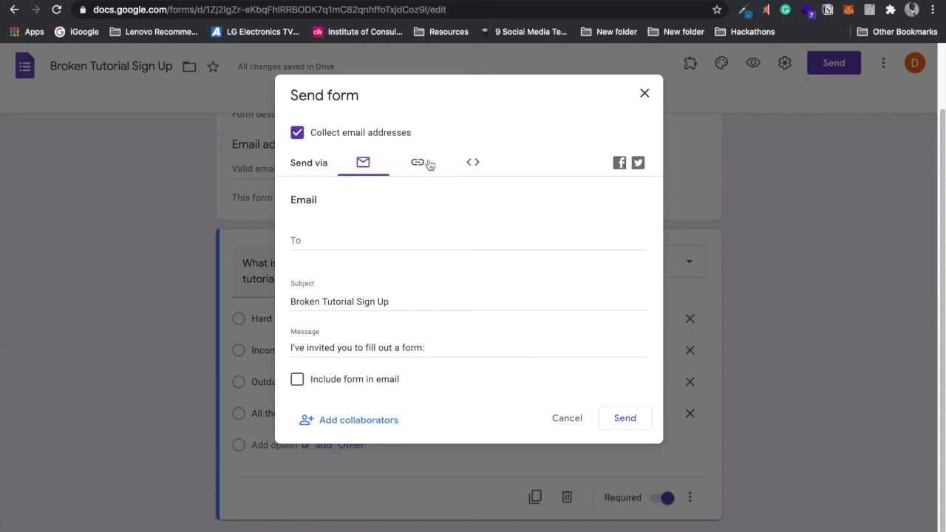
left_click(475, 162)
left_click(416, 166)
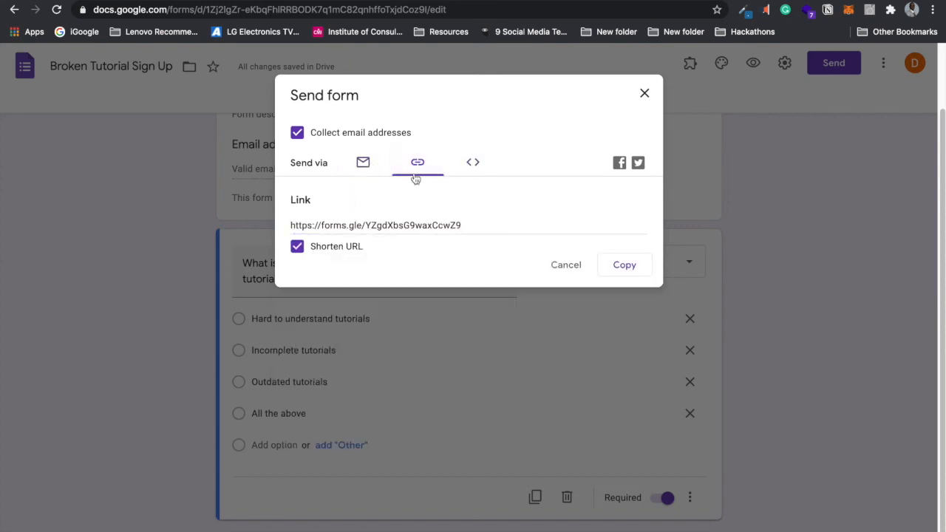
left_click(487, 226)
left_click(624, 264)
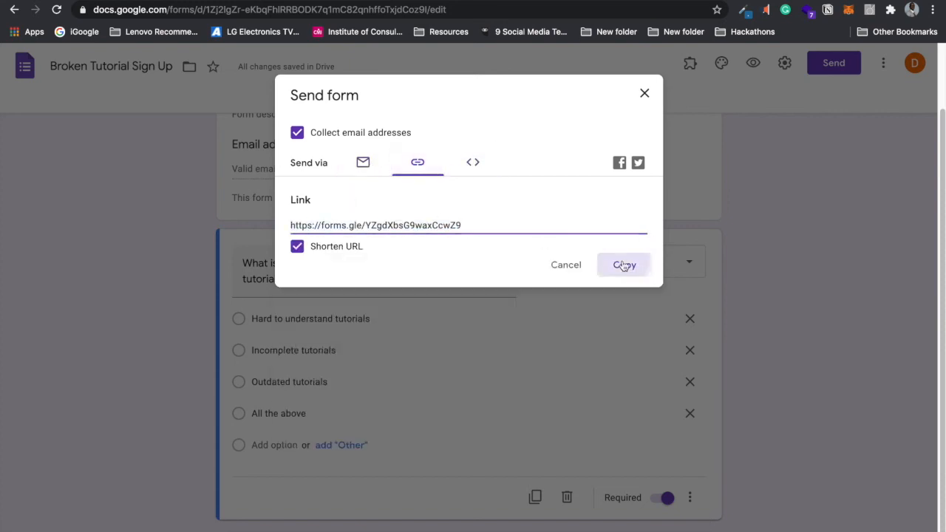
key("Escape")
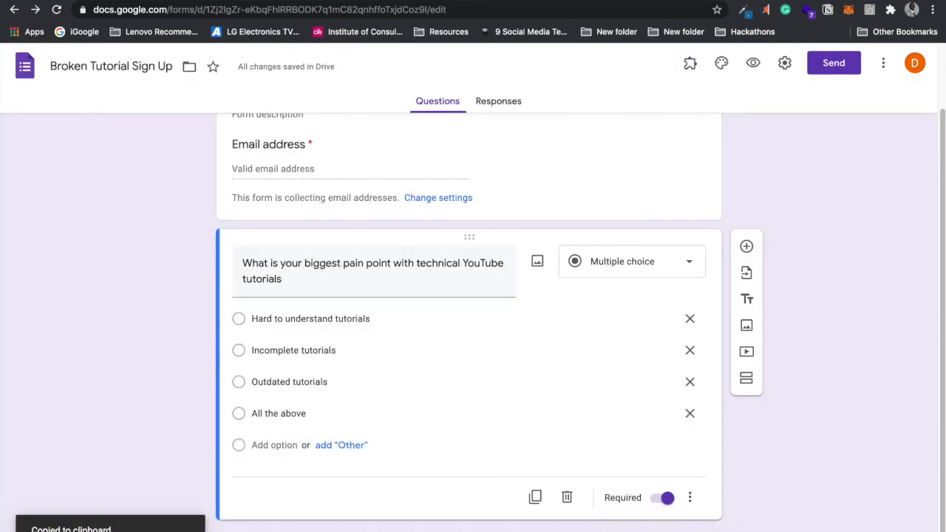
Step: Add the line 'Sign Up for Early Access' below the testimonials and remove stray empty blocks
left_click(100, 1)
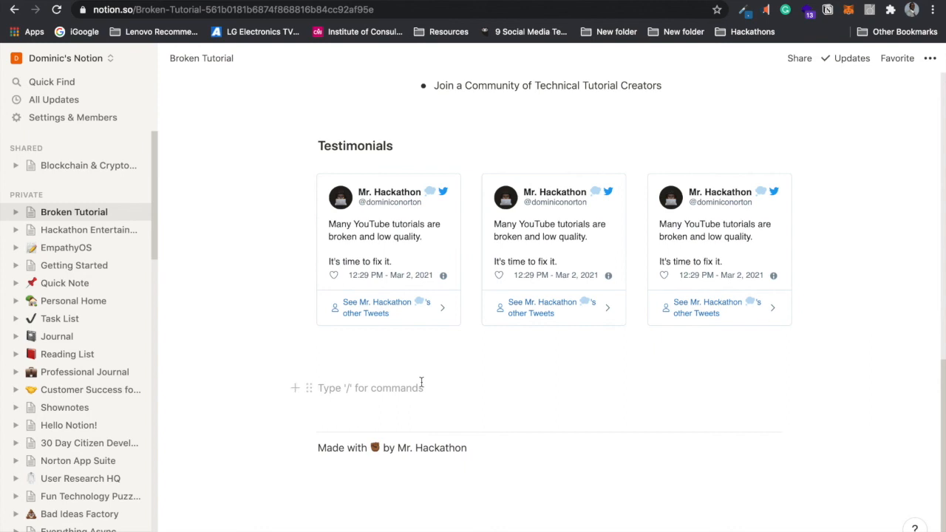
type("Sign Up for")
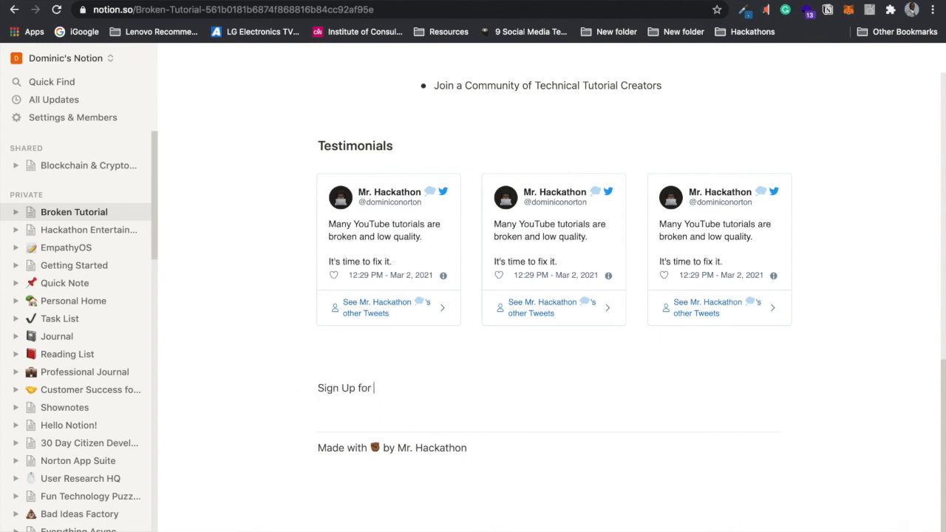
type(" Early Access")
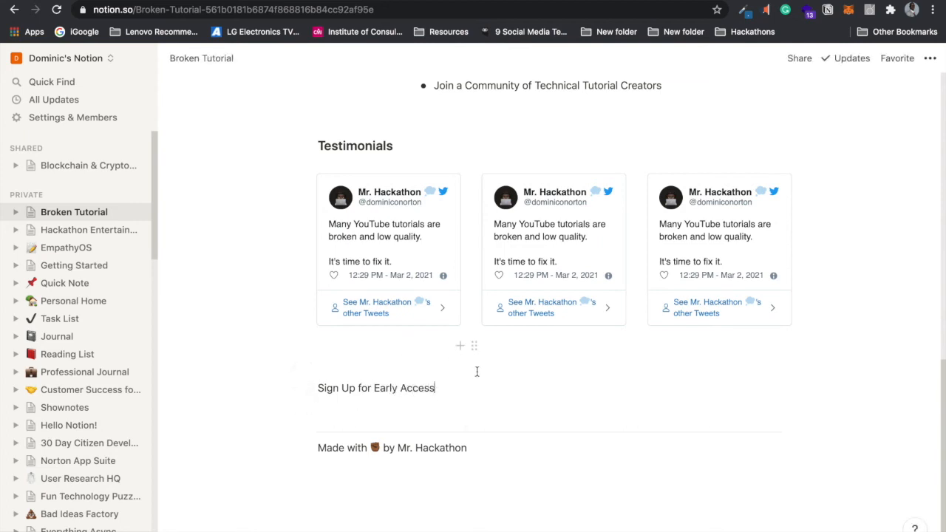
left_click(395, 356)
key("BackSpace")
key("Down")
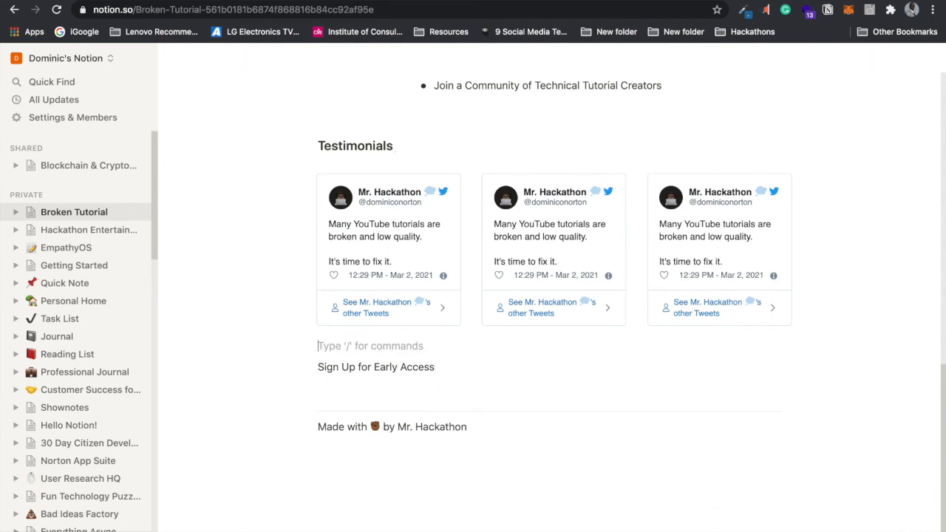
key("BackSpace")
left_click_drag(306, 346, 321, 384)
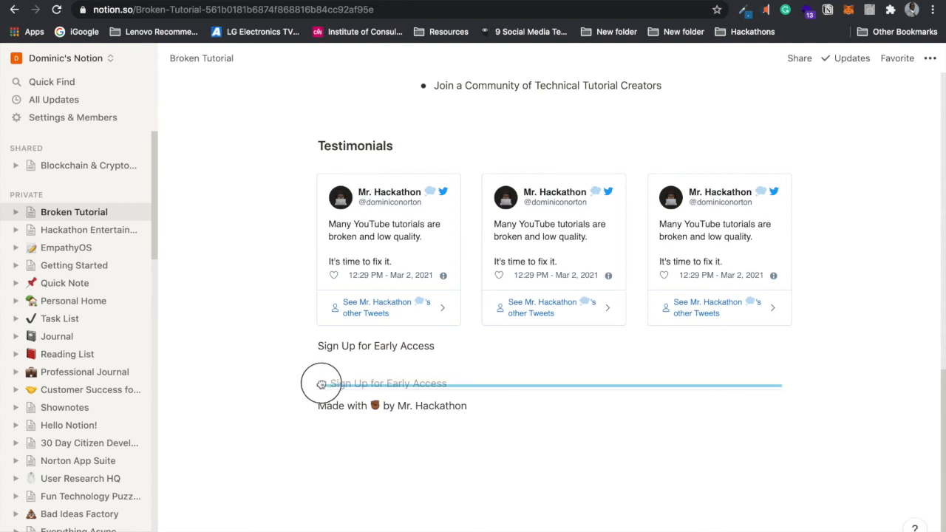
left_click_drag(322, 384, 321, 384)
left_click(336, 353)
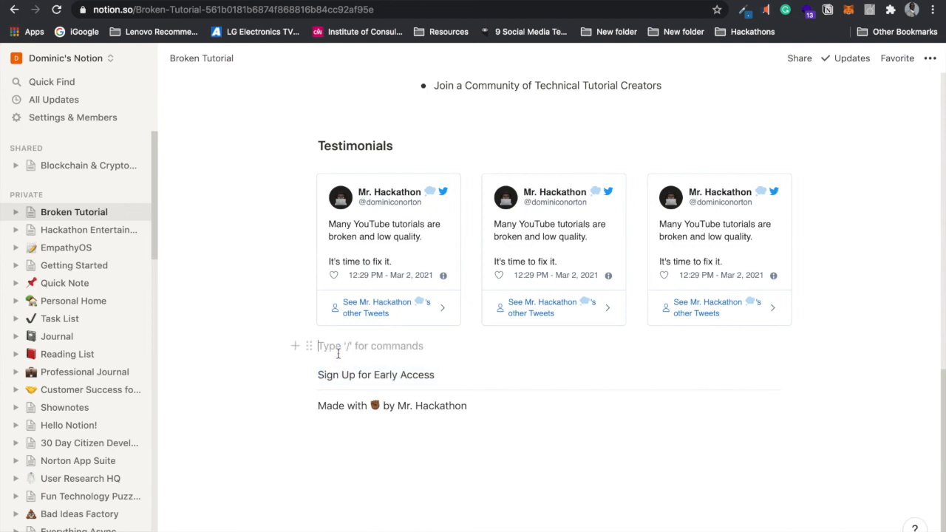
key("BackSpace")
Step: Make 'Sign Up for Early Access' a Heading 3 with blank lines beneath it
left_click(443, 374)
key("Return")
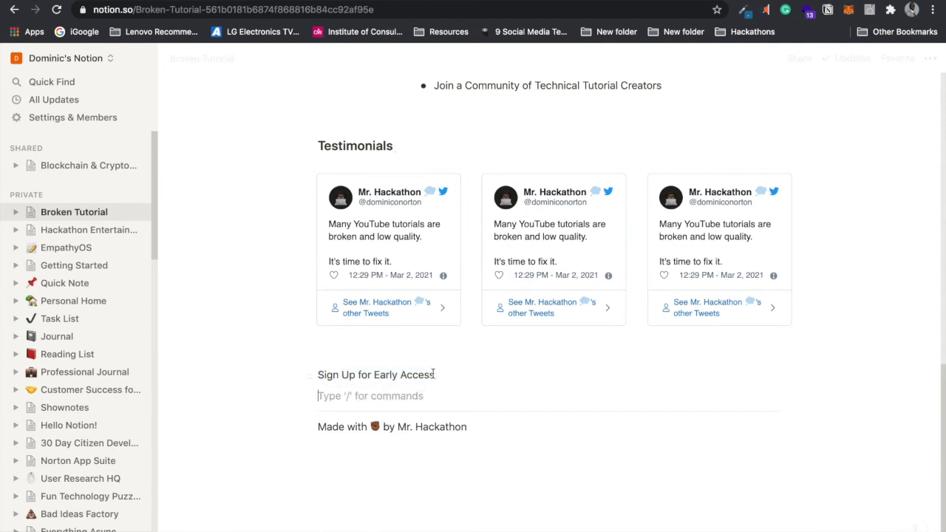
left_click_drag(319, 375, 441, 375)
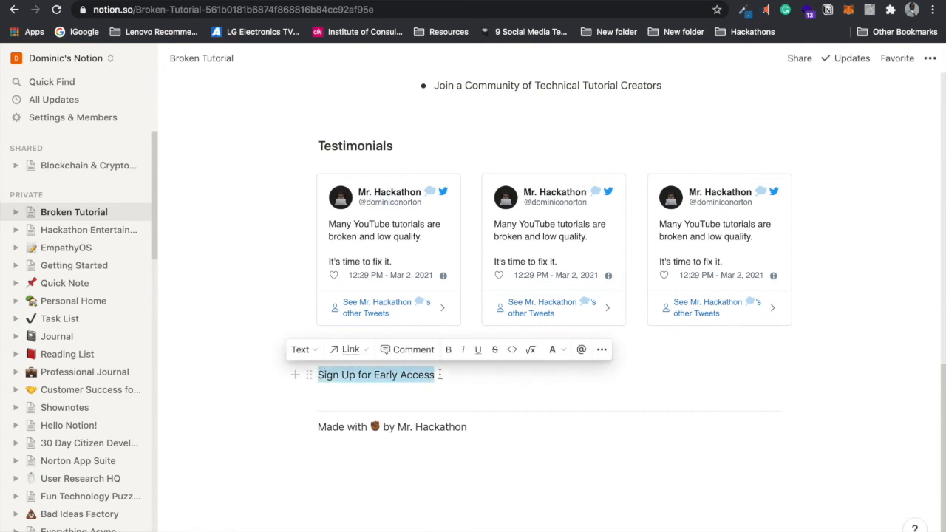
left_click(300, 348)
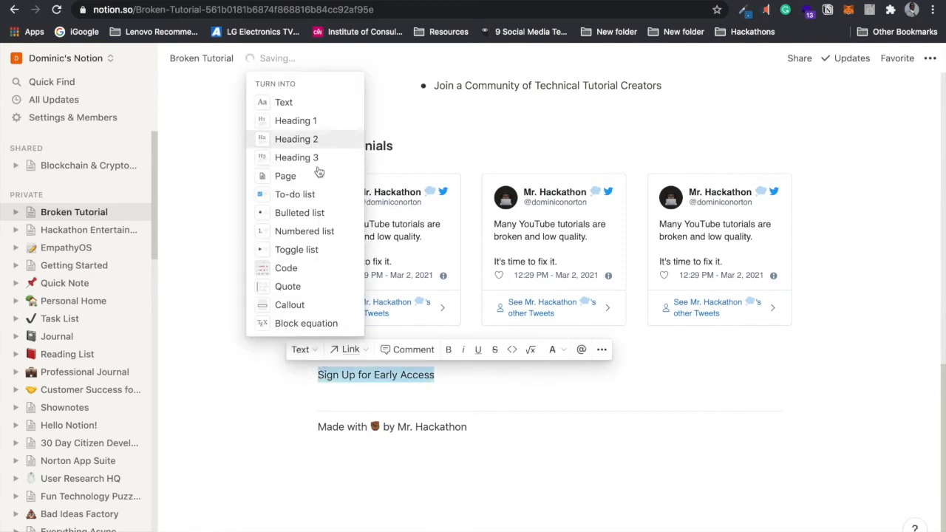
left_click(316, 157)
left_click(361, 405)
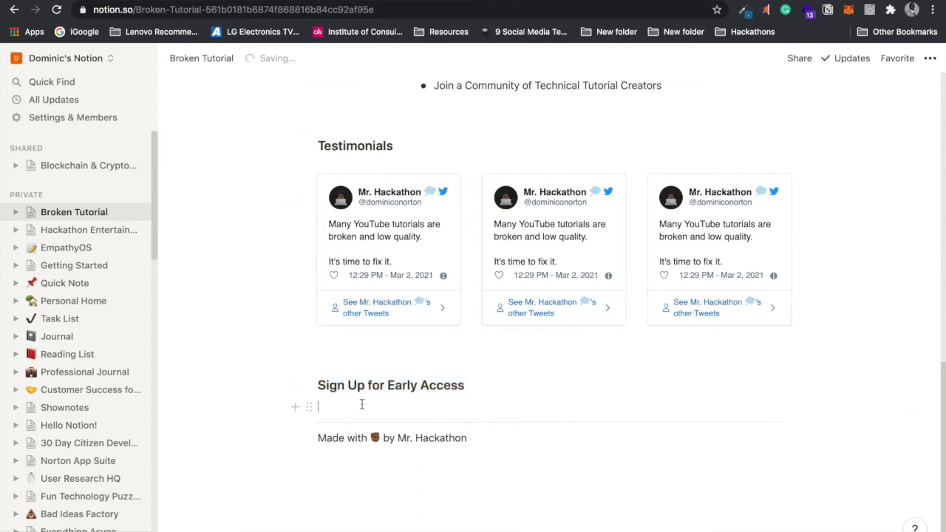
key("Return")
key("Return")
key("Up")
key("Up")
Step: Paste the forms.gle link under the heading and embed the Google Form
key("ctrl+v")
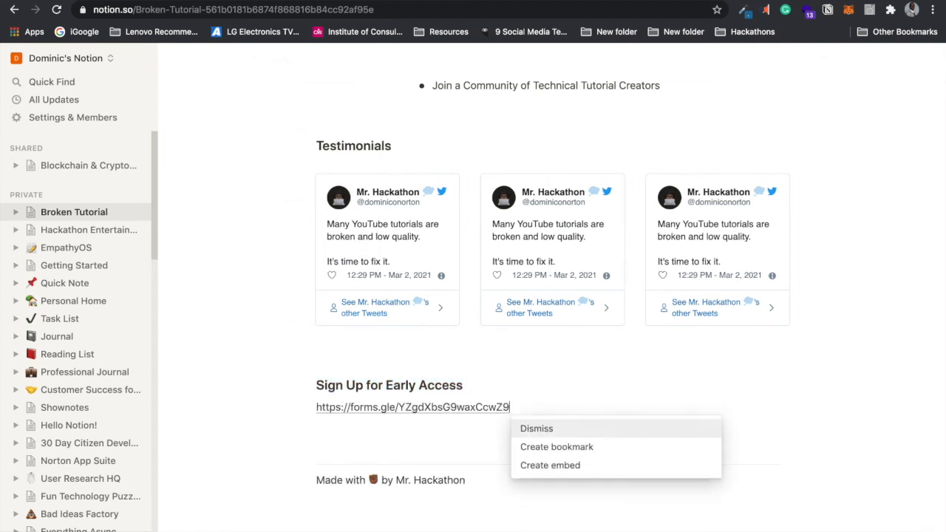
left_click(534, 448)
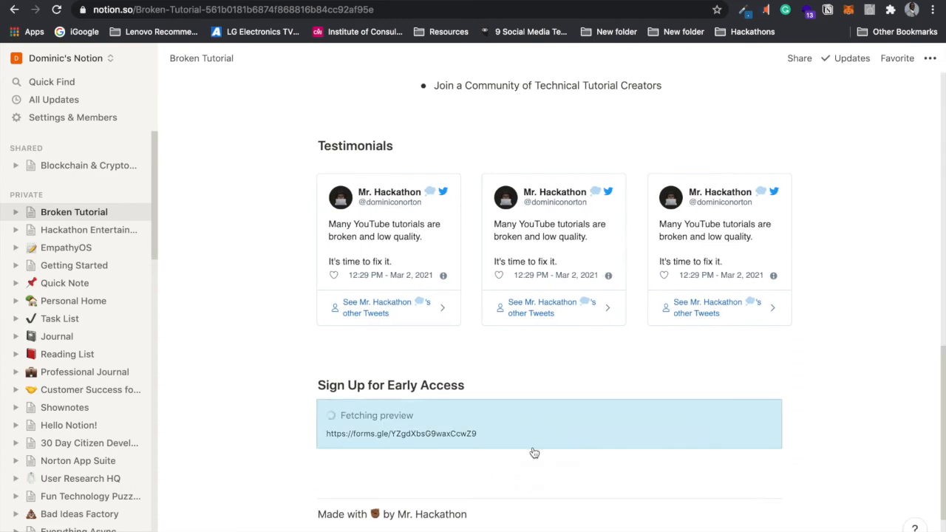
key("ctrl+z")
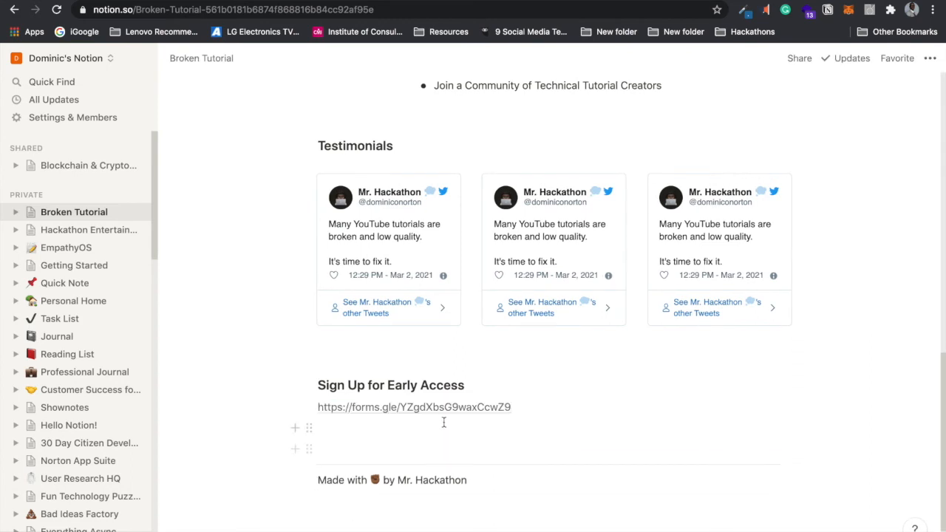
left_click_drag(514, 406, 317, 407)
key("ctrl+c")
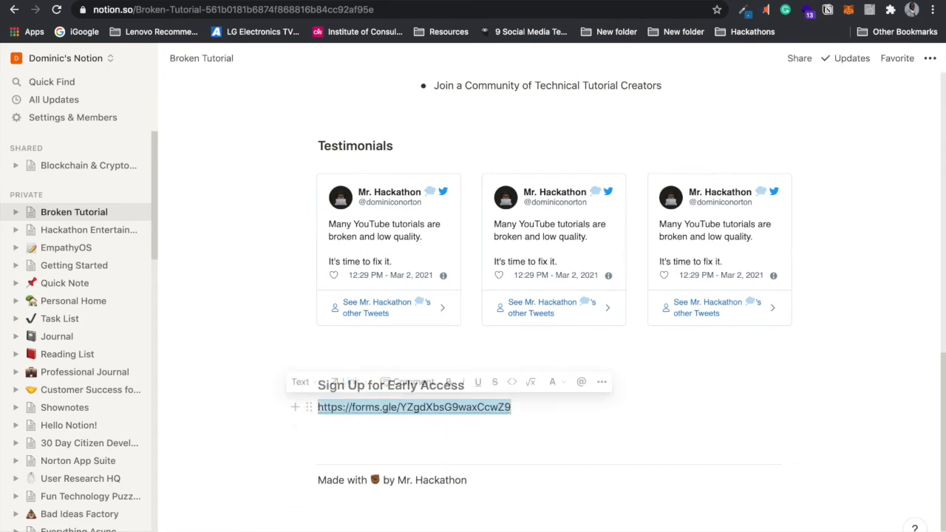
key("BackSpace")
key("ctrl+v")
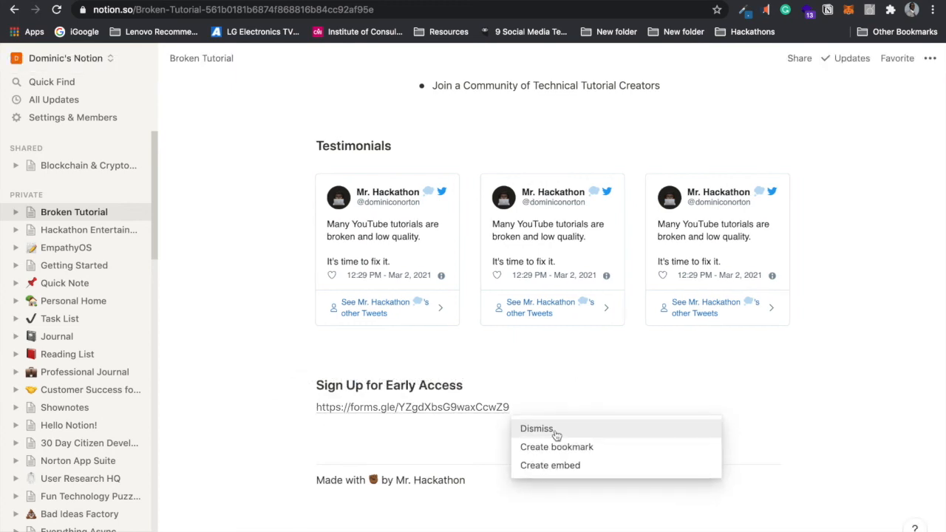
left_click(564, 467)
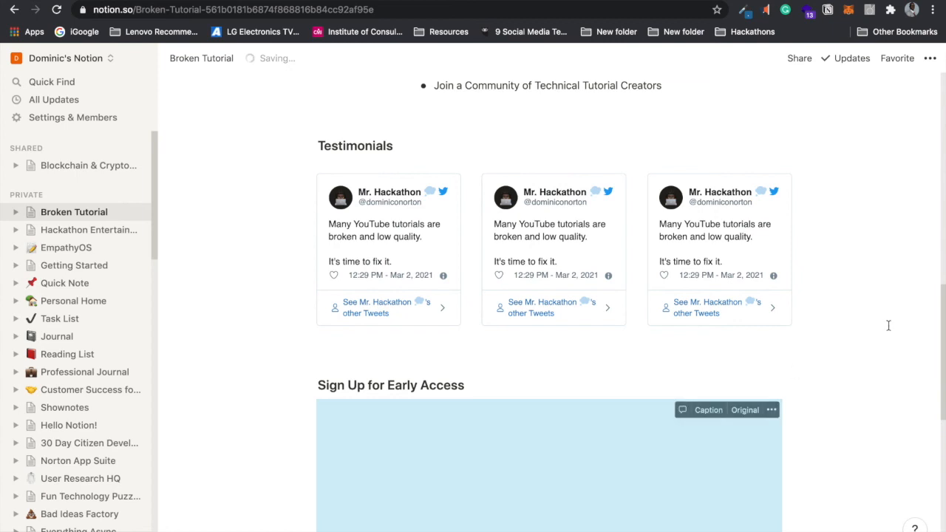
left_click_drag(939, 289, 923, 143)
left_click_drag(941, 185, 929, 262)
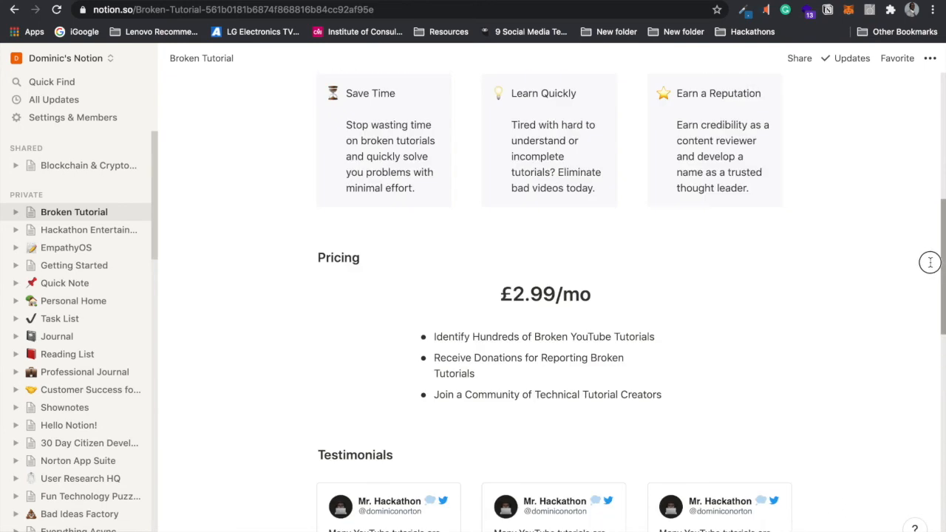
Step: Publish the page to the web, copy its public link, and disable duplicate as template
left_click(798, 59)
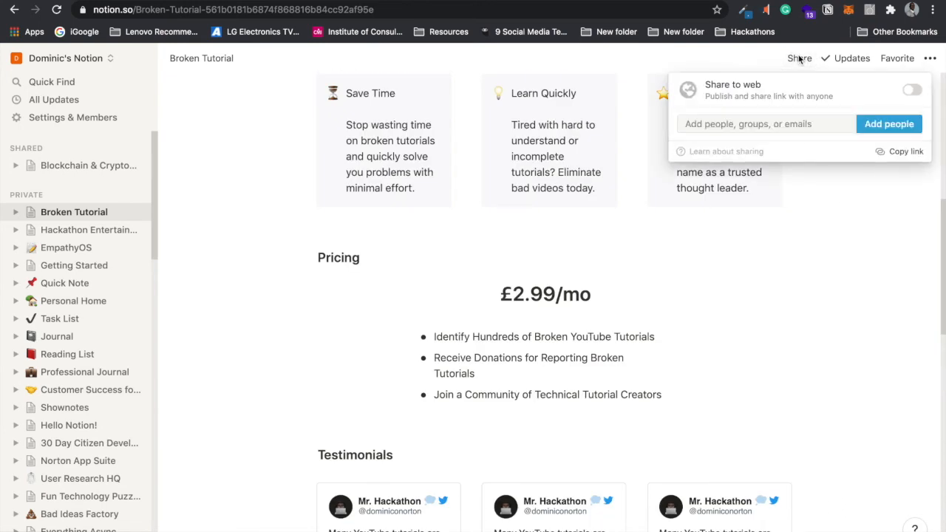
left_click(912, 93)
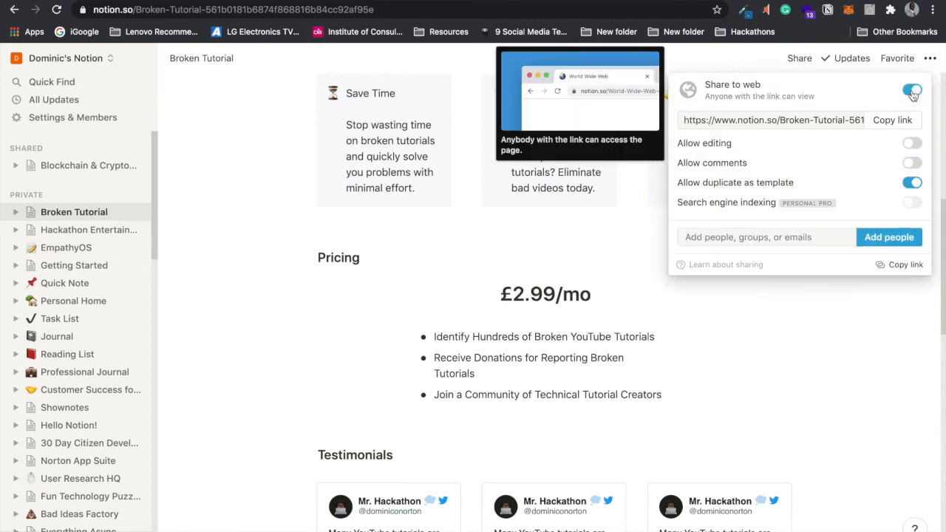
left_click(893, 121)
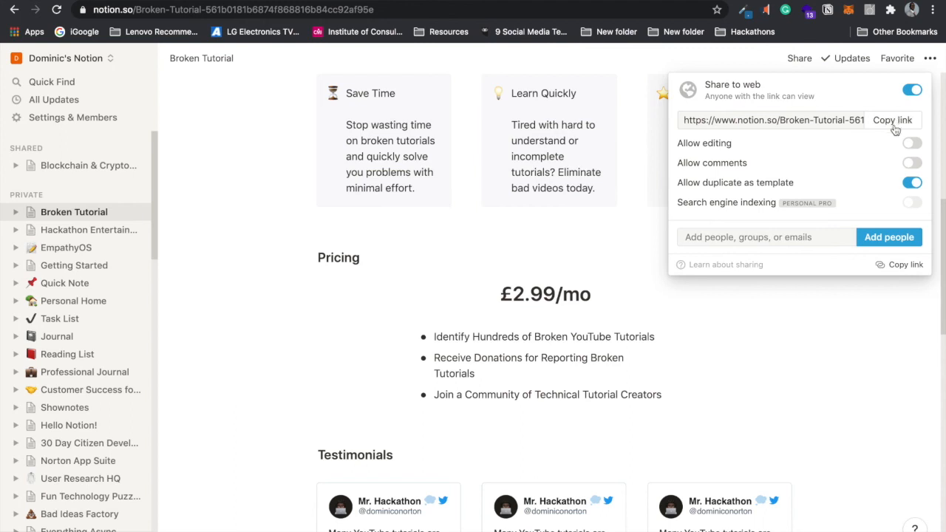
mouse_move(914, 187)
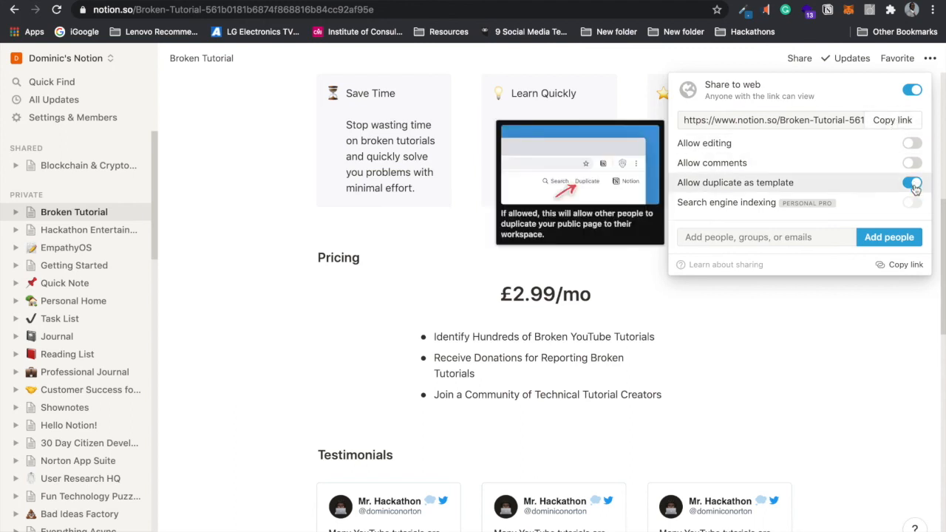
left_click(913, 183)
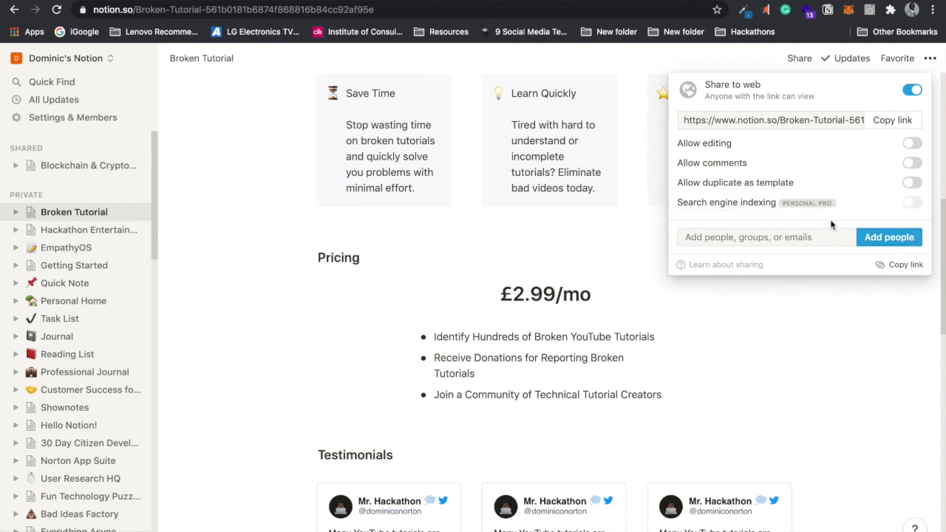
left_click(885, 263)
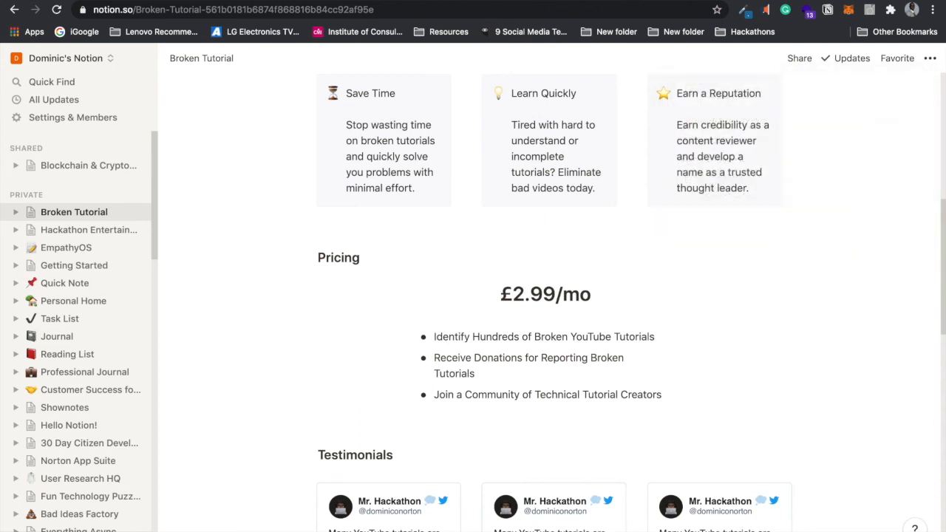
Step: Load the copied public page link in a new tab
key("ctrl+t")
type("https://www.notion.so/Broken-Tutorial-561b0181b6874f868816b84cc92af95e")
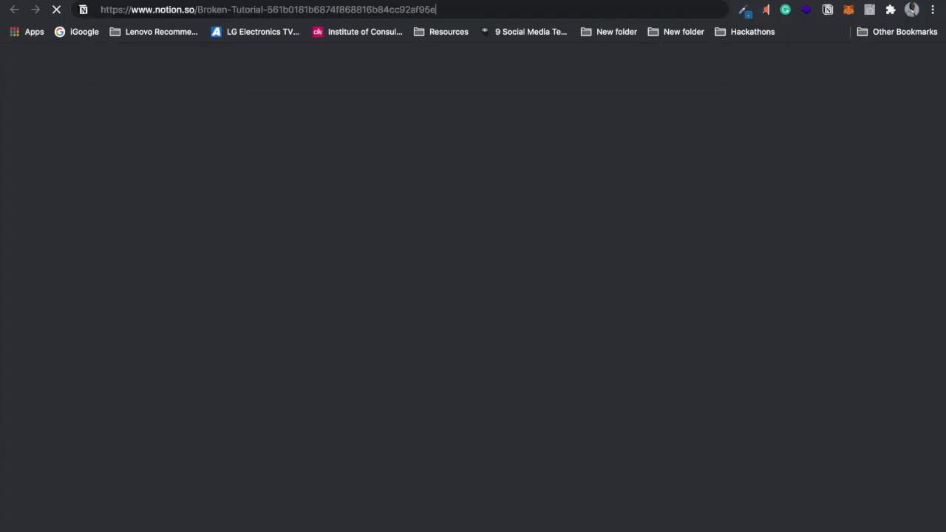
key("Return")
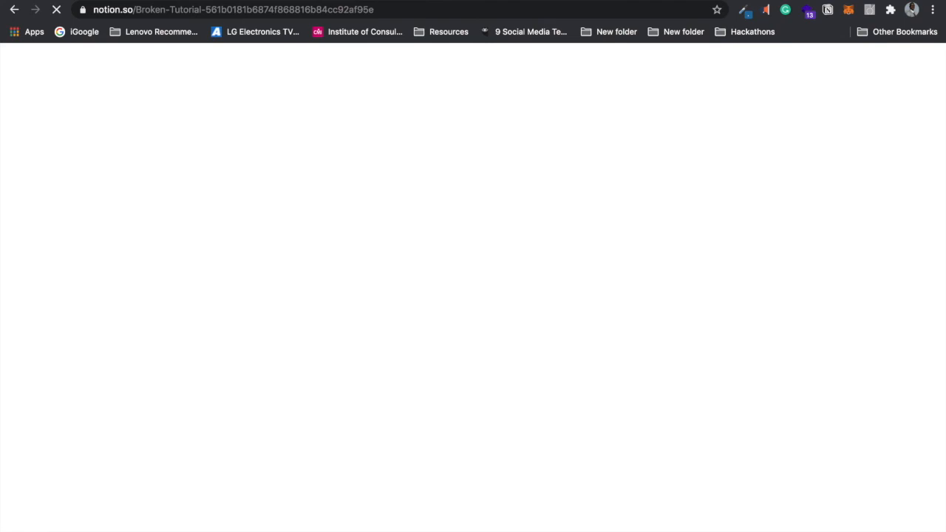
Step: Load the public Broken Tutorial page in an incognito window and scroll through it
left_click(933, 10)
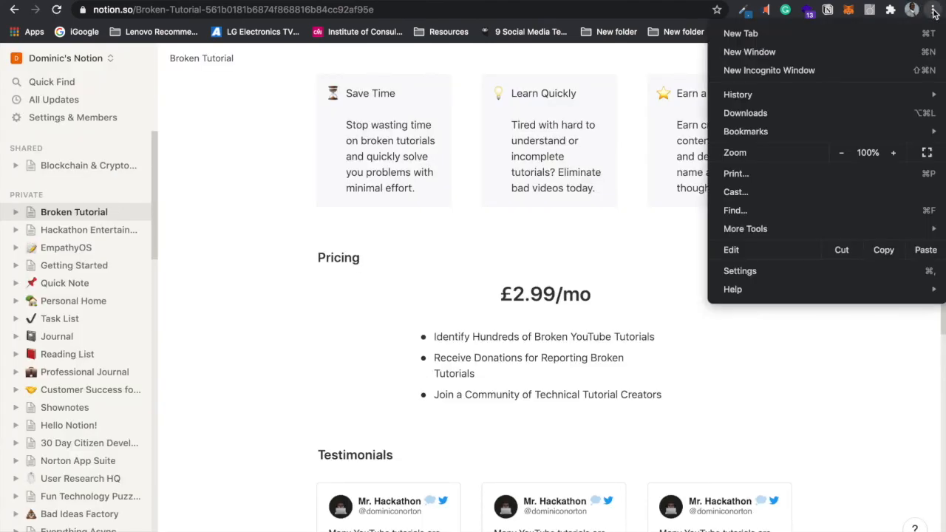
left_click(804, 68)
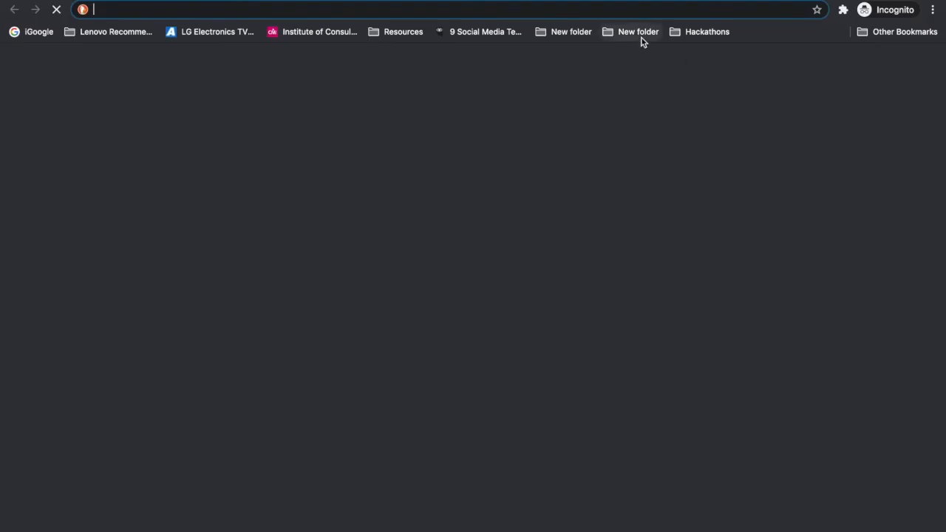
type("https://www.notion.so/Broken-Tutorial-561b0181b6874f868816b84cc92af95e")
key("Return")
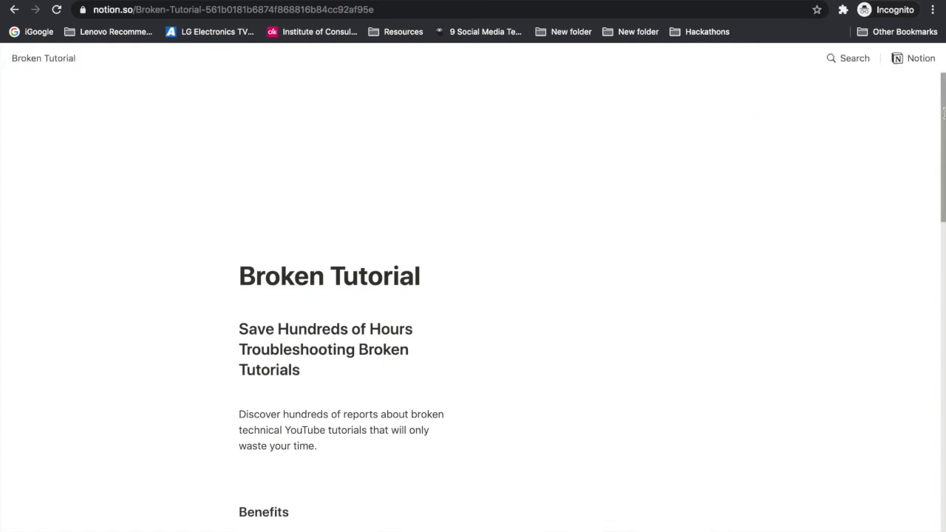
left_click_drag(940, 102, 940, 388)
left_click_drag(945, 388, 938, 91)
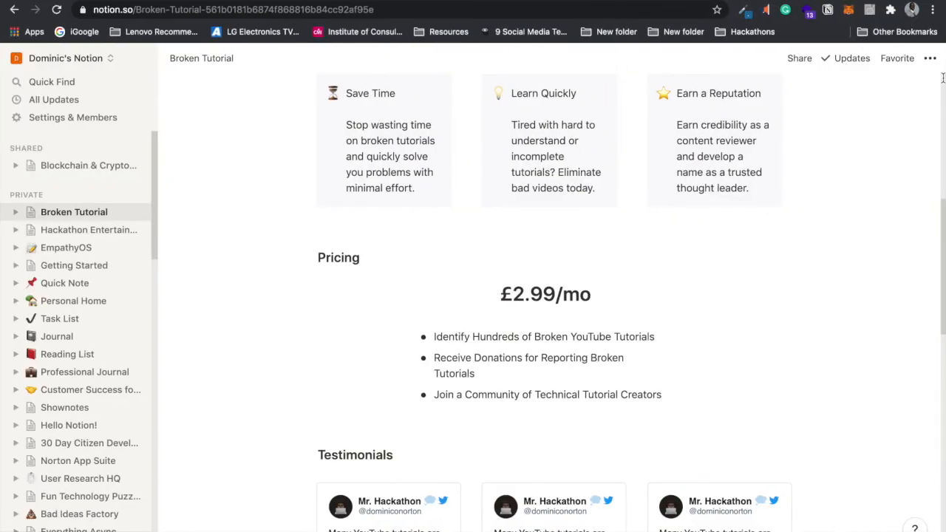
Step: Switch the Broken Tutorial page to the Serif font and leave it at normal width
left_click(942, 77)
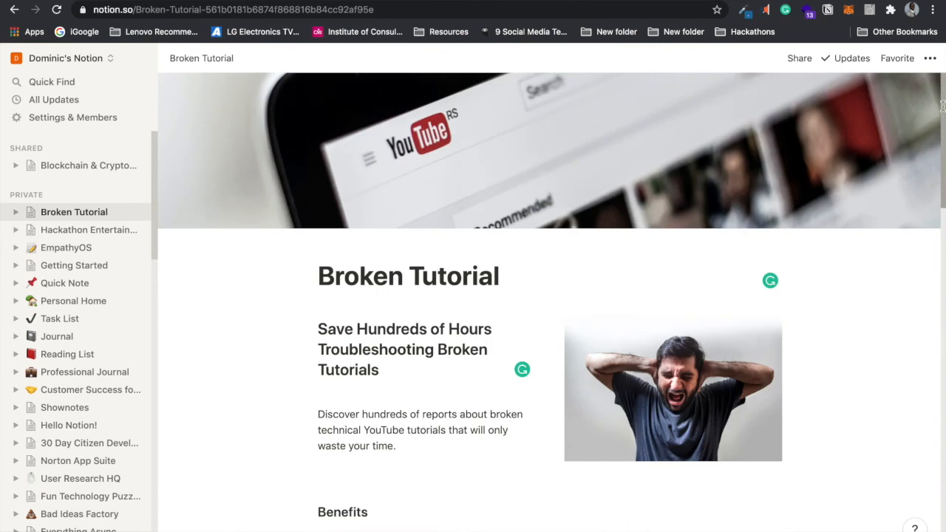
left_click(928, 59)
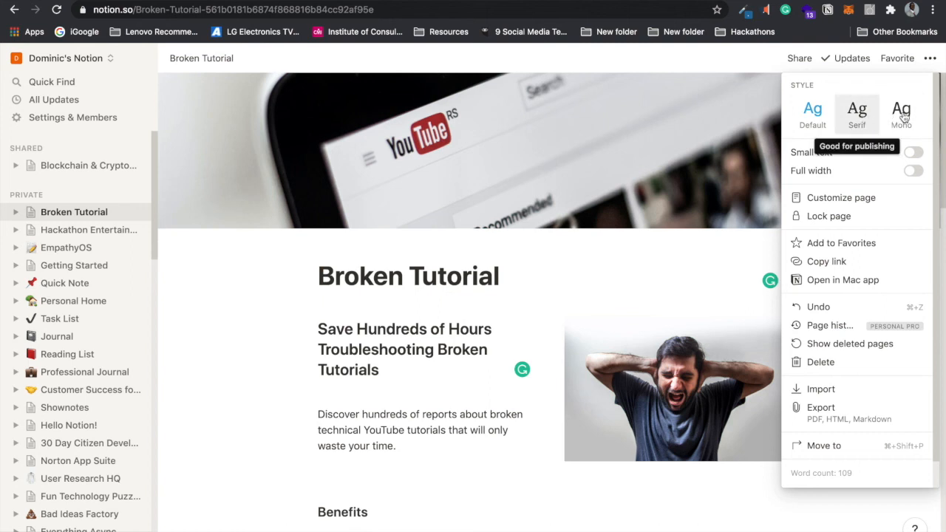
left_click(857, 117)
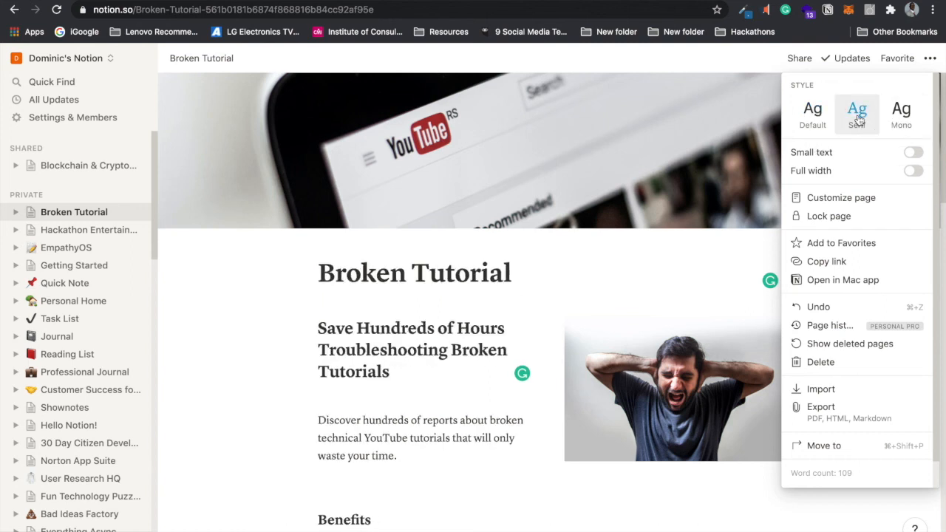
left_click(911, 173)
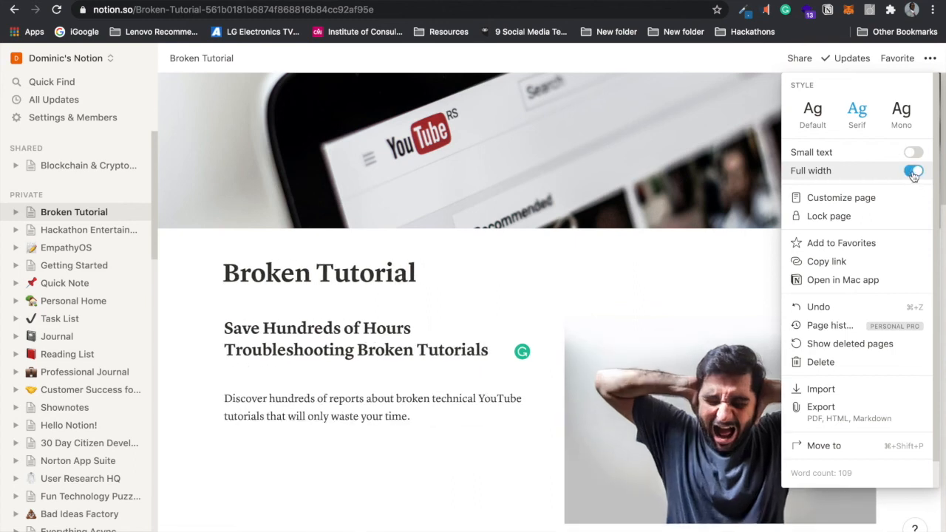
left_click(914, 172)
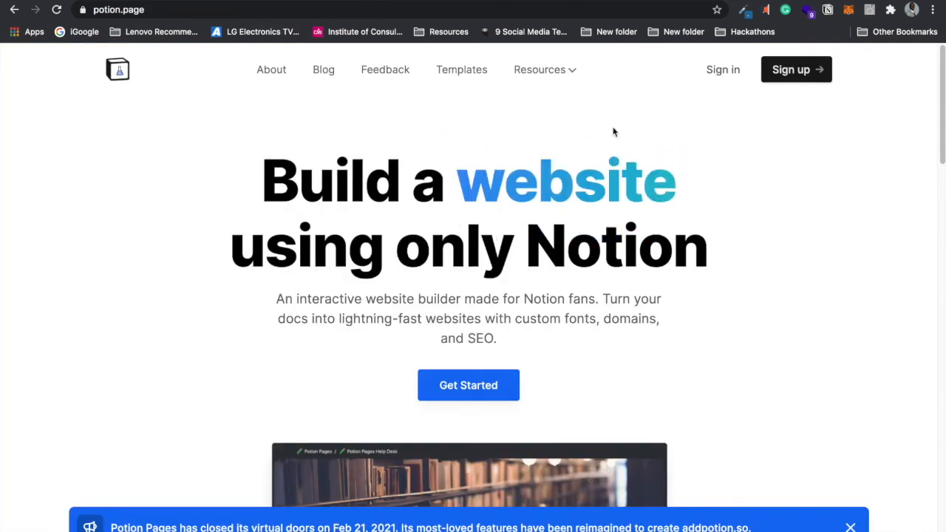
Step: Sign in to Potion with a Google account
left_click(721, 71)
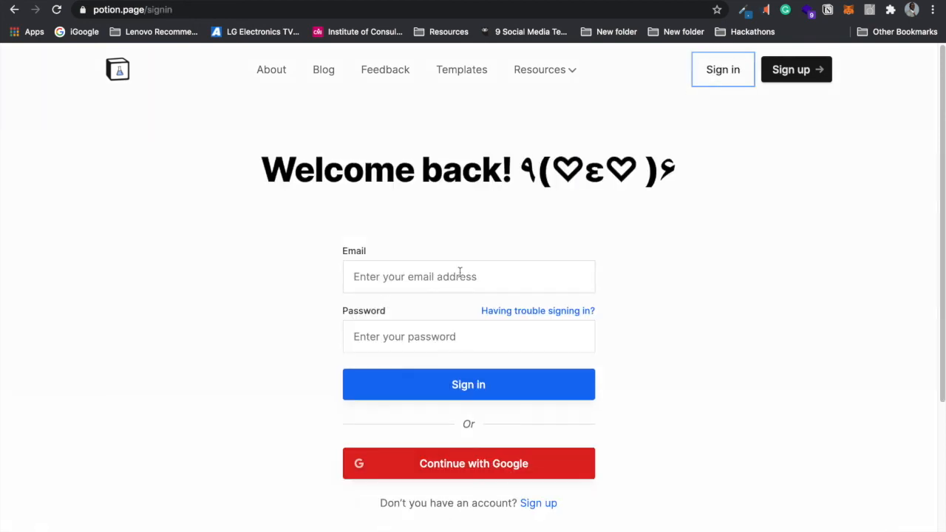
left_click(450, 464)
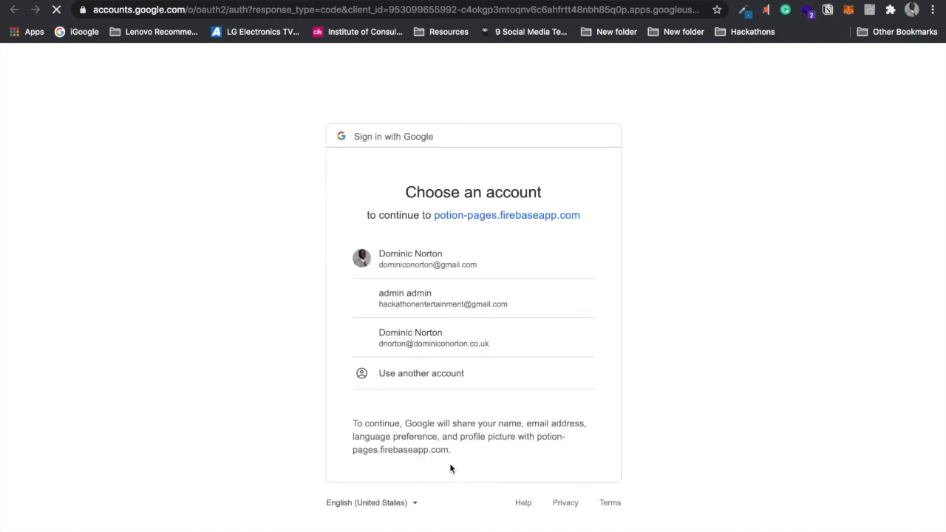
left_click(456, 344)
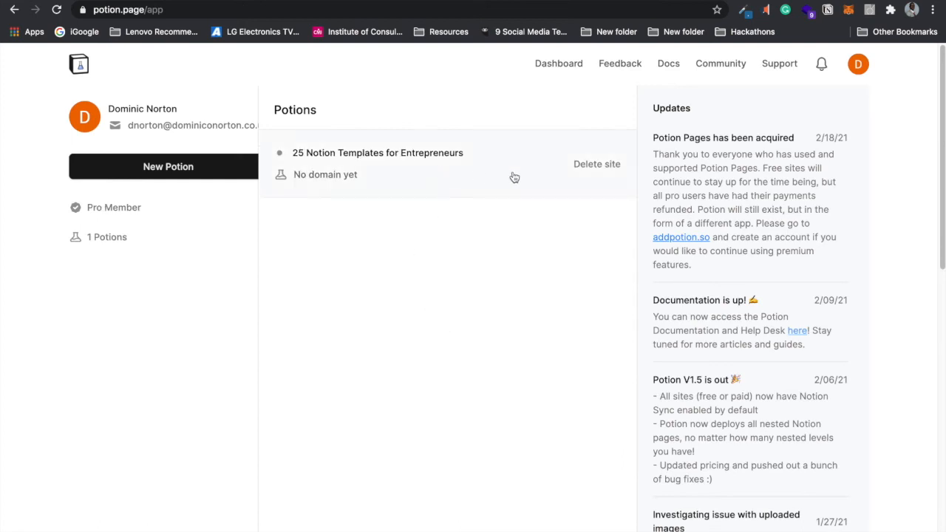
Step: Delete the '25 Notion Templates for Entrepreneurs' site, leaving 0 Potions
left_click(603, 164)
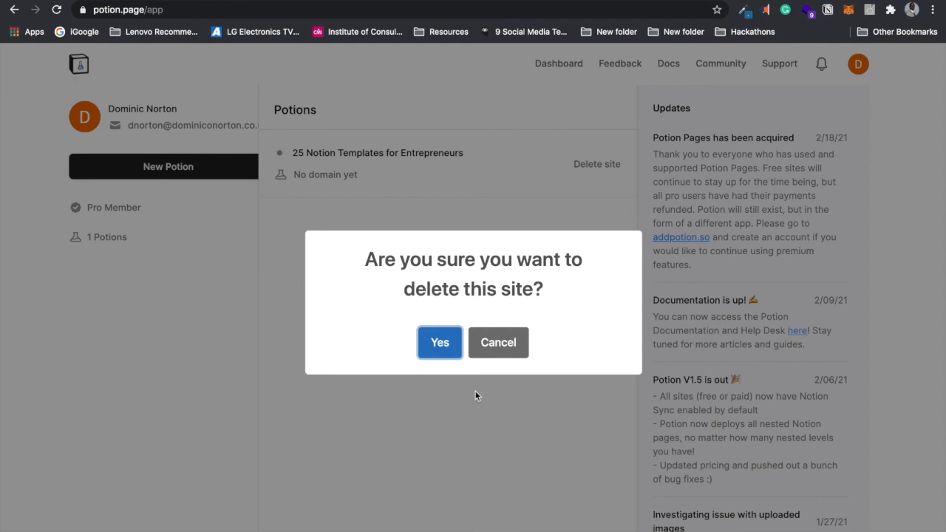
left_click(446, 345)
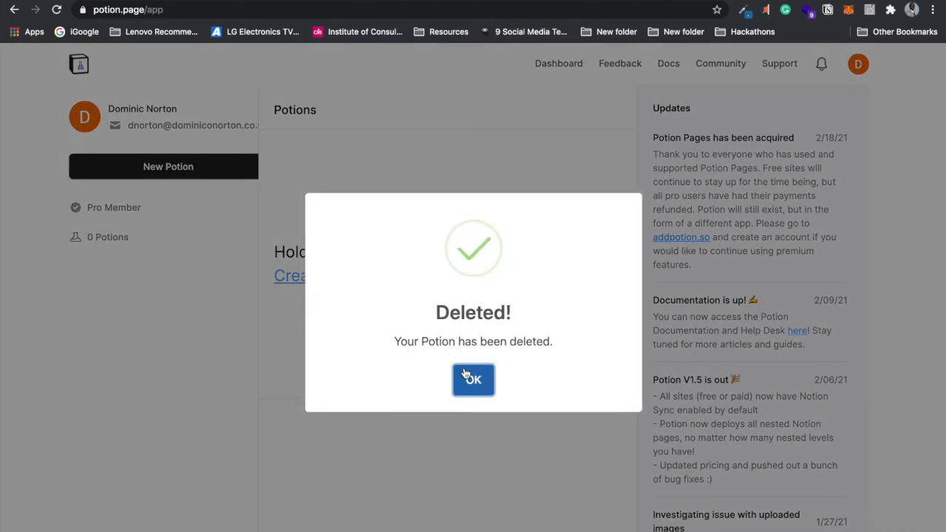
left_click(466, 375)
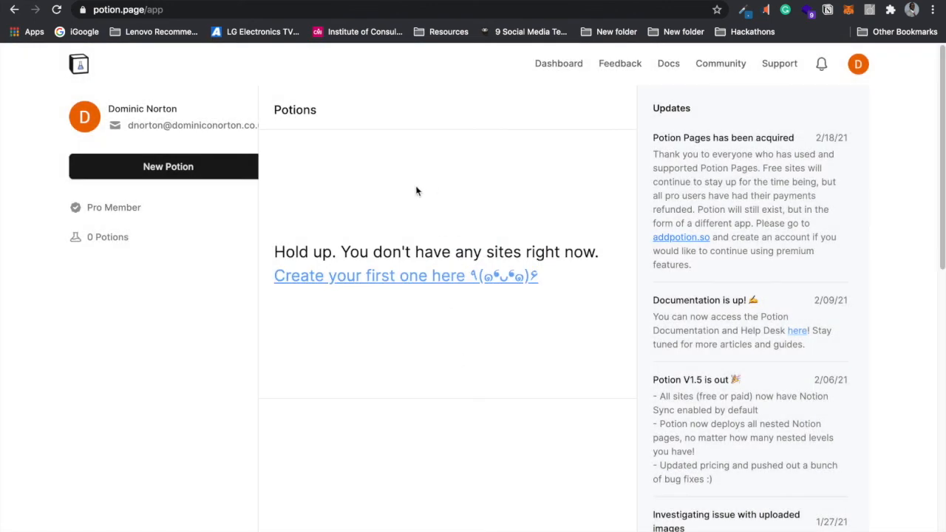
Step: Create a Public Potion site 'Broken Tutorial Landing Page' from the pasted Broken Tutorial Notion URL
left_click(196, 168)
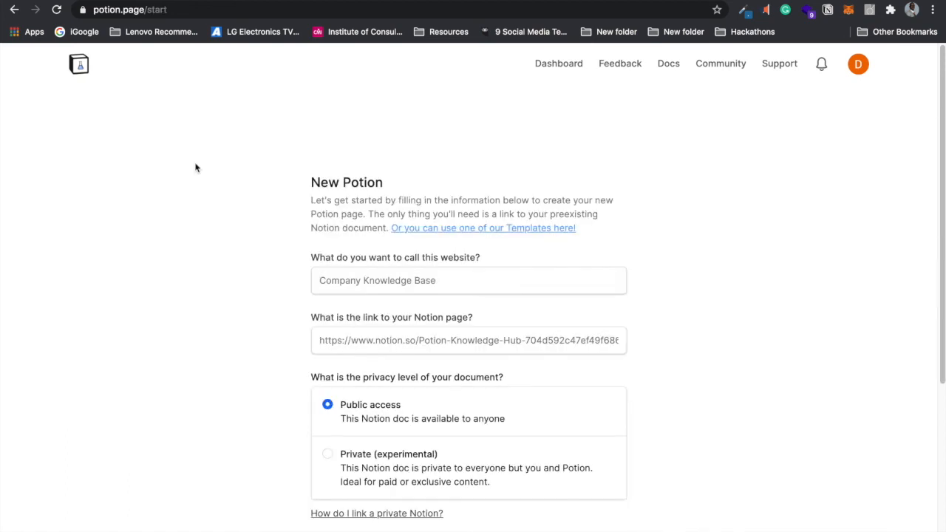
left_click(368, 282)
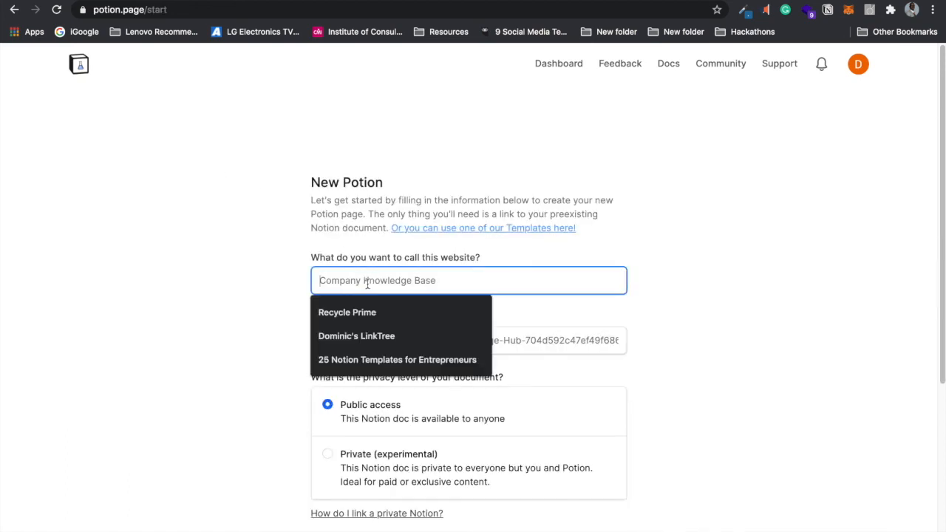
type("Broken Tutorial Landing Page")
left_click(376, 341)
type("https://www.notion.so/Broken-Tutorial-561b0181b6874f868816b84cc92af95e")
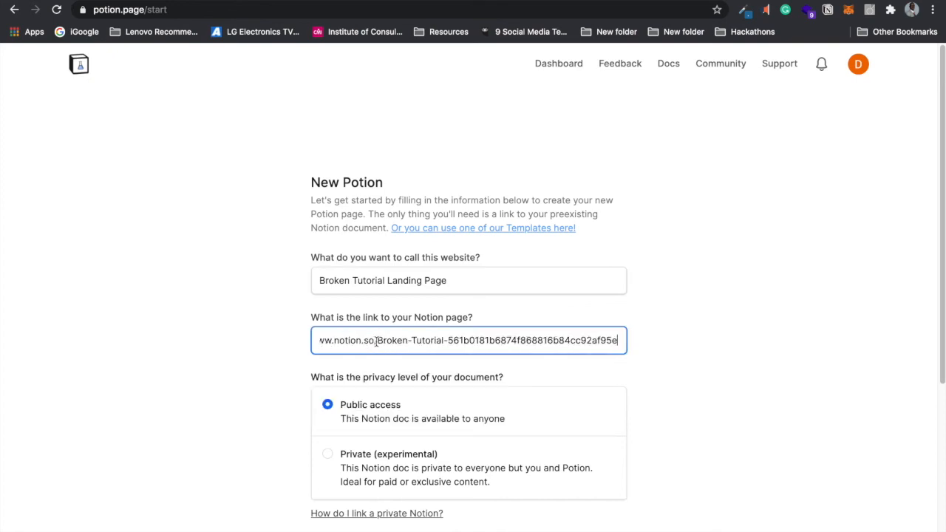
left_click(722, 323)
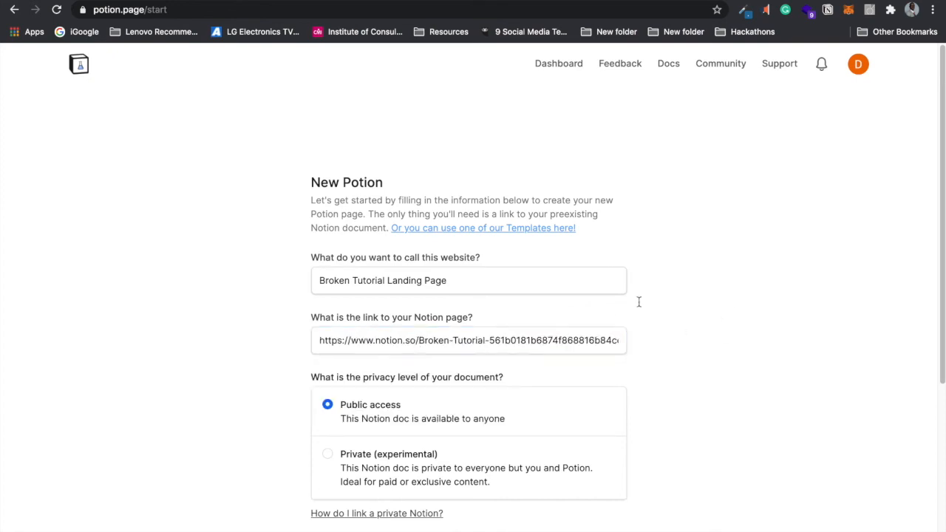
scroll(939, 274, "down", 3)
left_click(597, 442)
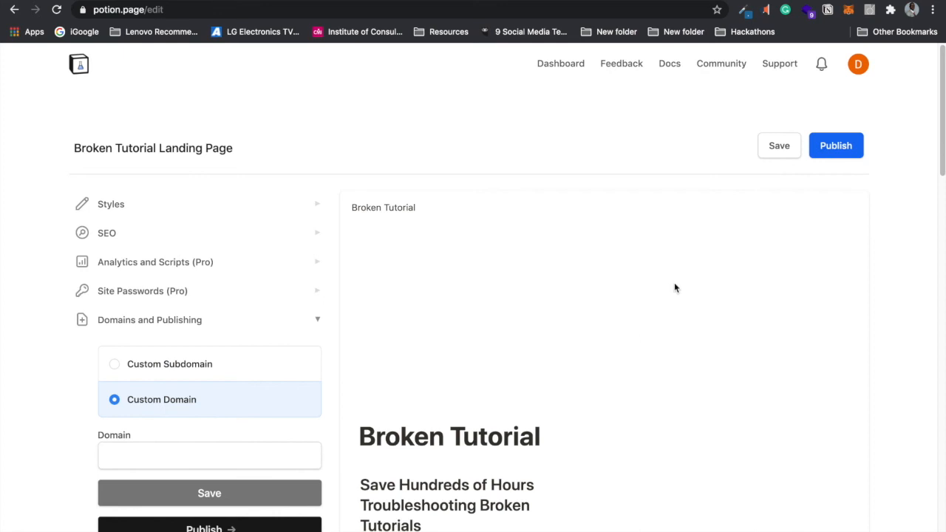
Step: In Styles, set the site font to the Google font Montserrat
mouse_move(942, 169)
left_mouse_down()
mouse_move(938, 506)
mouse_move(931, 175)
left_mouse_up()
left_click(219, 179)
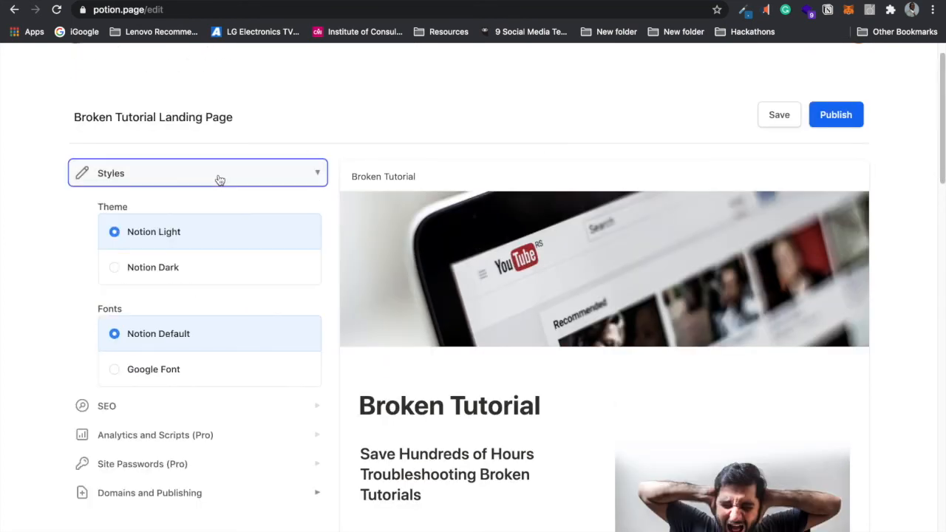
left_click(188, 278)
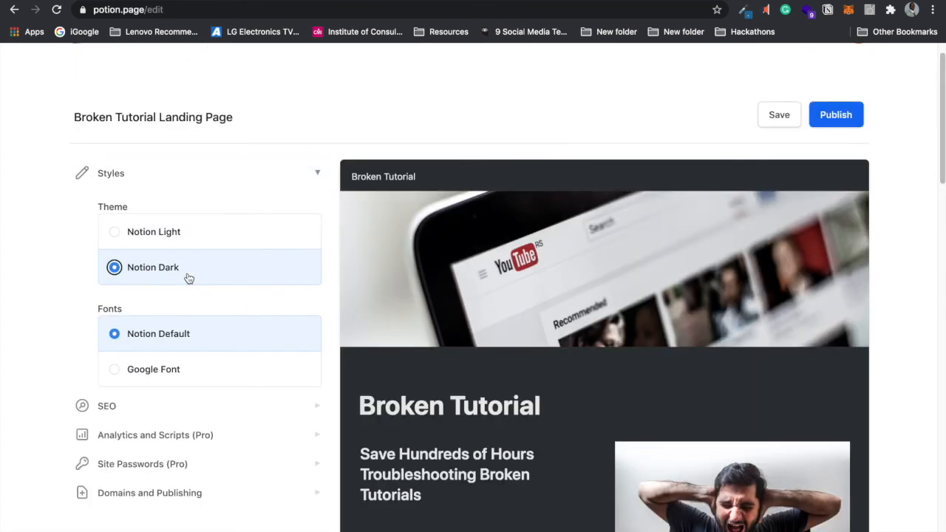
mouse_move(936, 97)
left_mouse_down()
mouse_move(941, 337)
mouse_move(941, 99)
left_mouse_up()
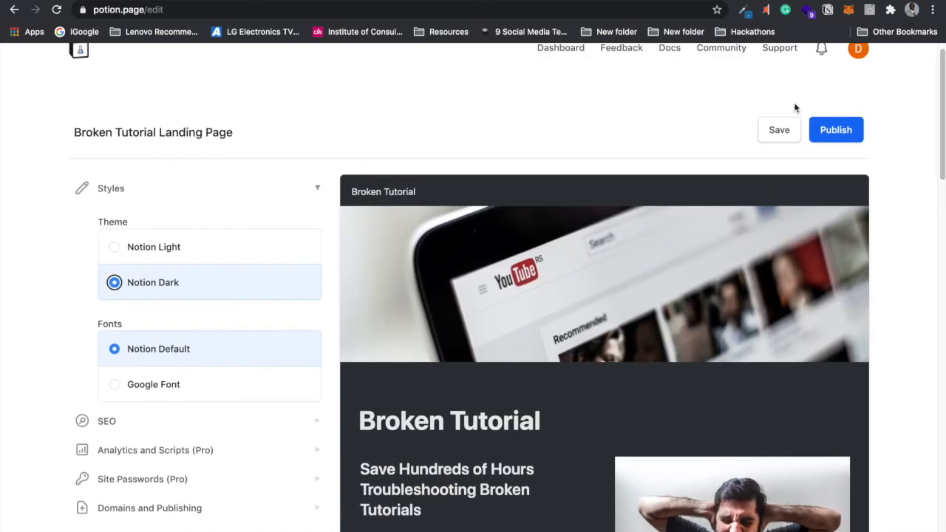
left_click(226, 393)
left_click(218, 426)
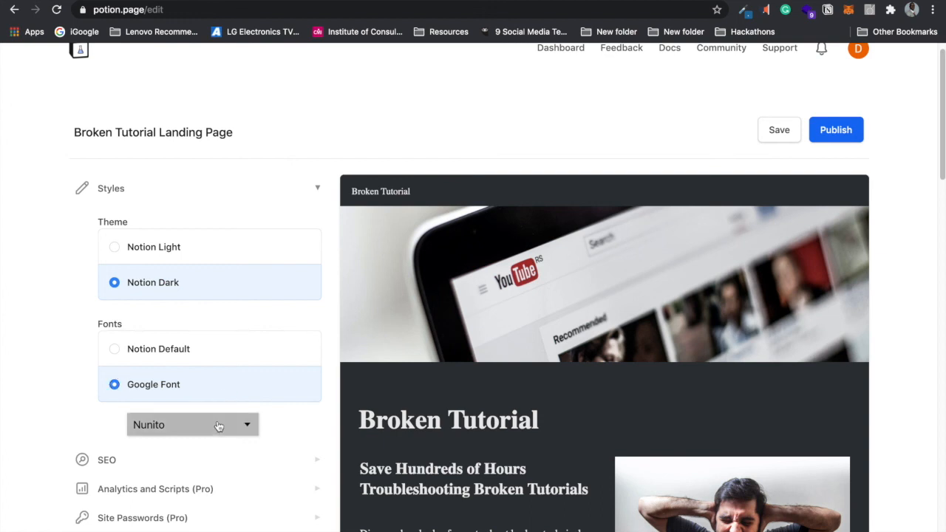
left_click(218, 426)
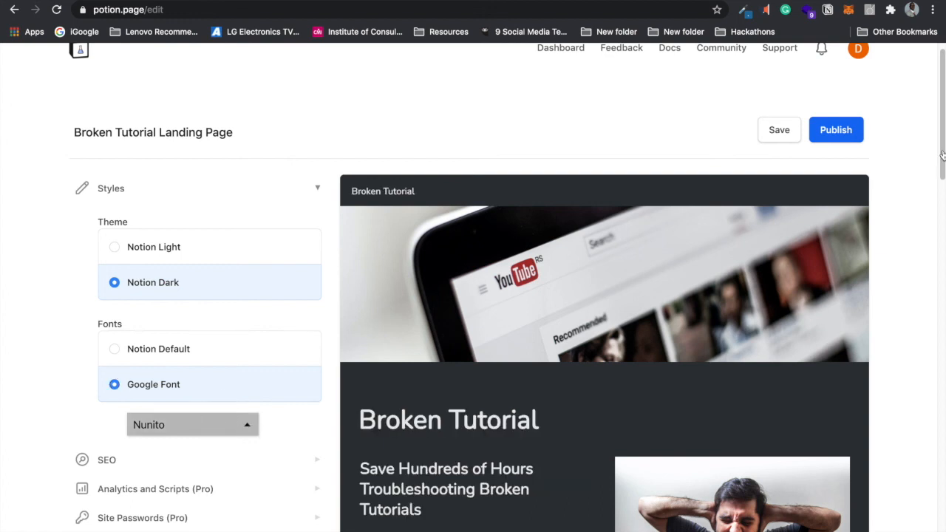
left_click_drag(941, 155, 942, 182)
scroll(385, 192, "down", 3)
left_click(247, 178)
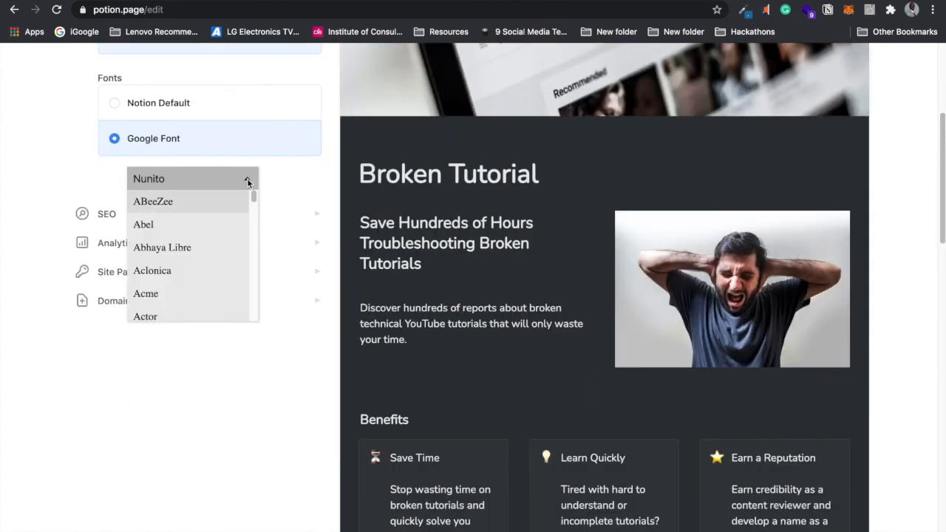
left_click_drag(255, 201, 252, 261)
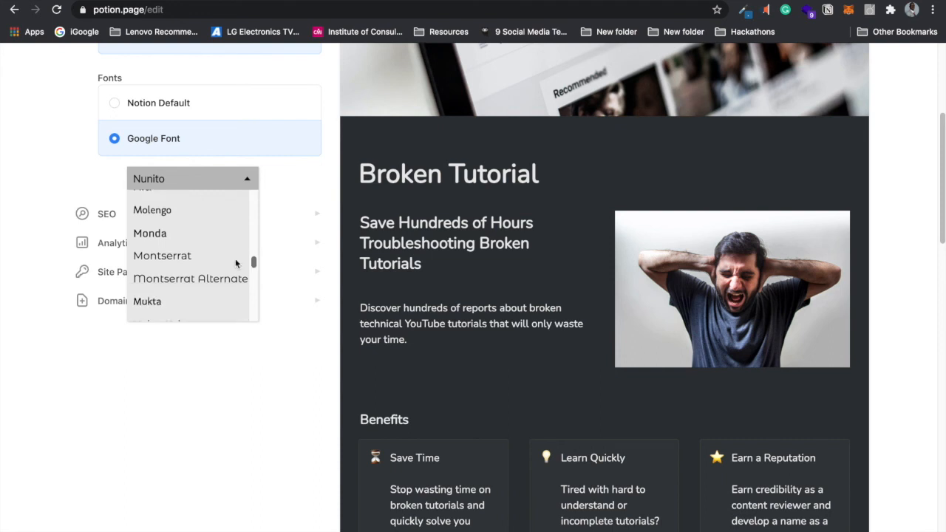
left_click(210, 257)
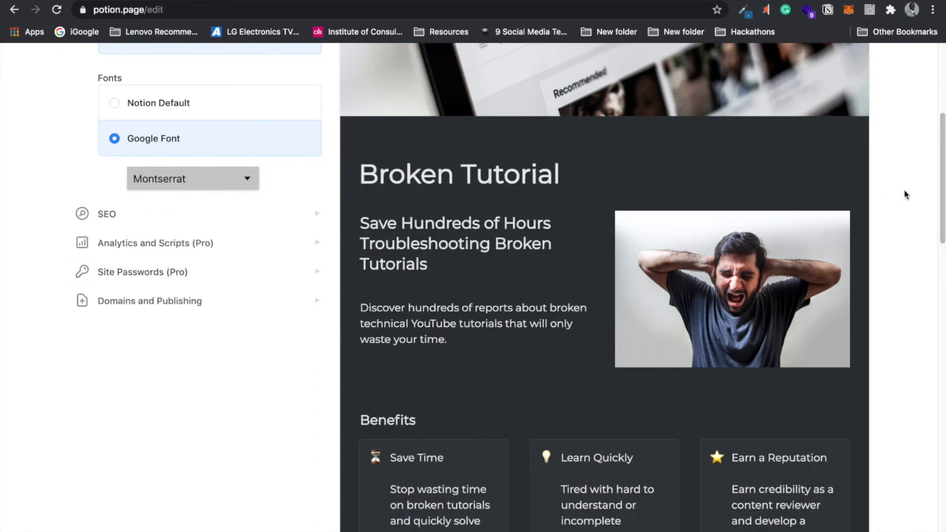
Step: Set the SEO title 'Broken Tutorials' and description 'Save Hundreds of Hours Troubleshooting Broke YouTube Tutorials'
left_click(288, 214)
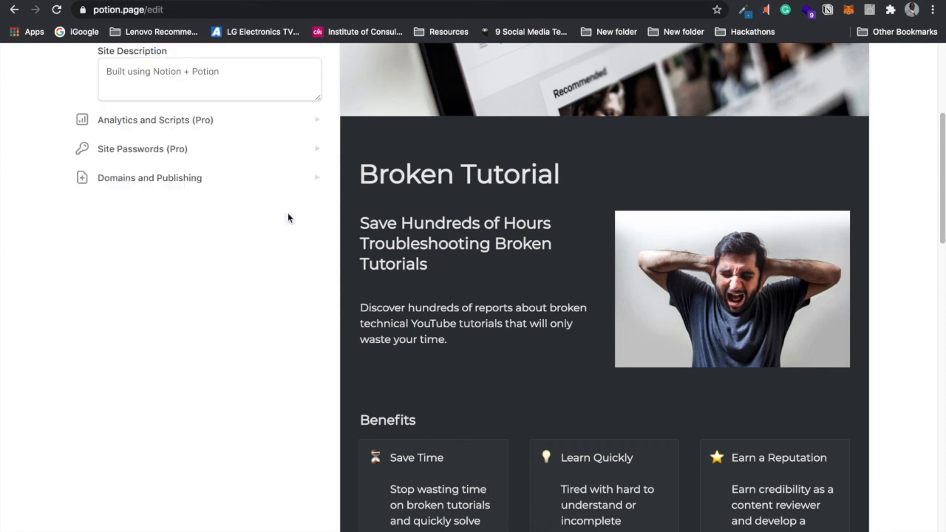
left_click_drag(941, 206, 934, 148)
left_click(291, 241)
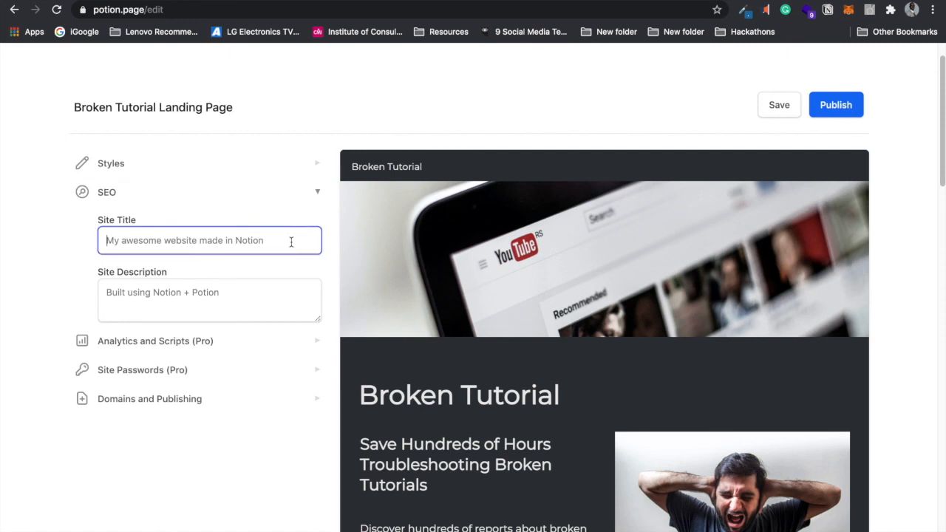
type("Broken ")
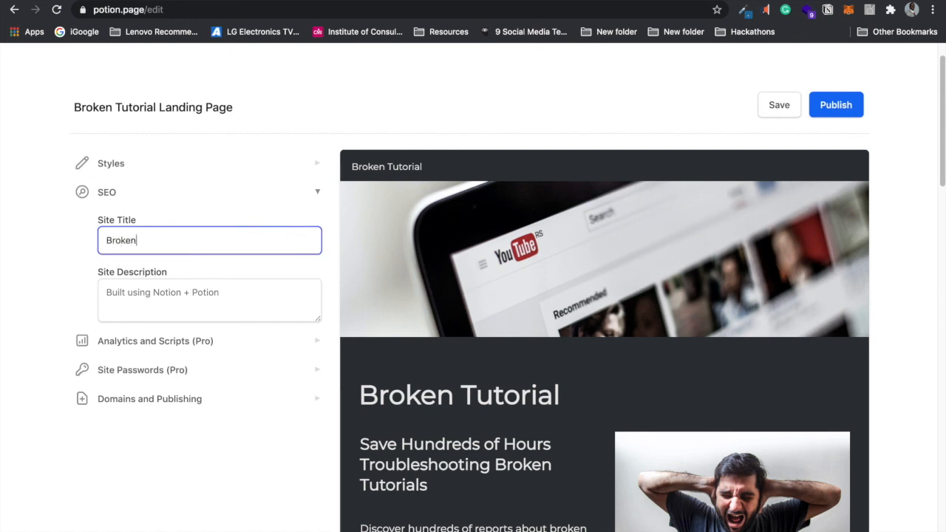
type("Tutorials")
left_click(229, 297)
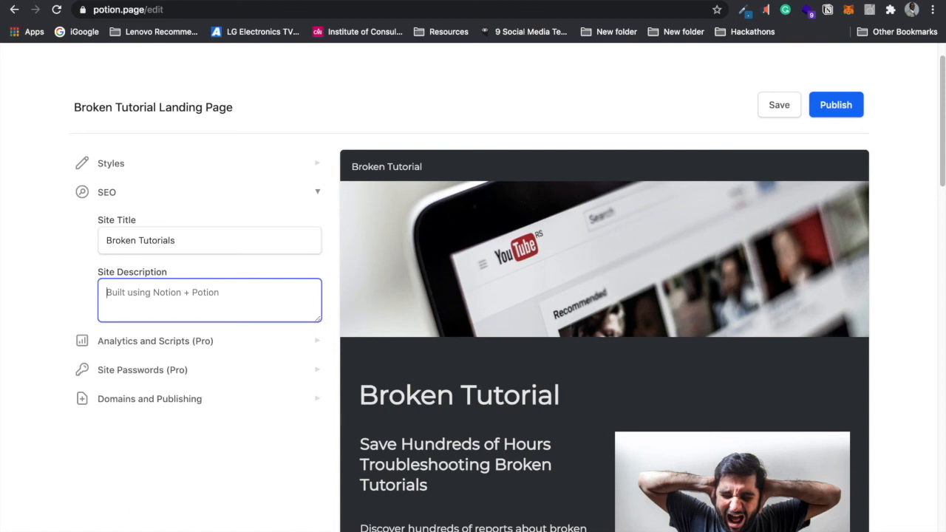
type("Save Hun")
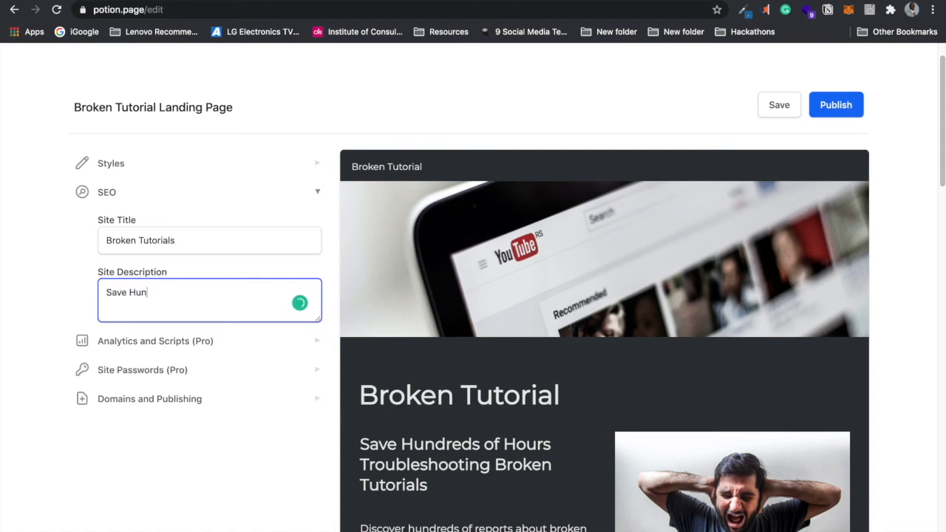
type("dreds of Hours Troy")
key("BackSpace")
type("ubleshooting ")
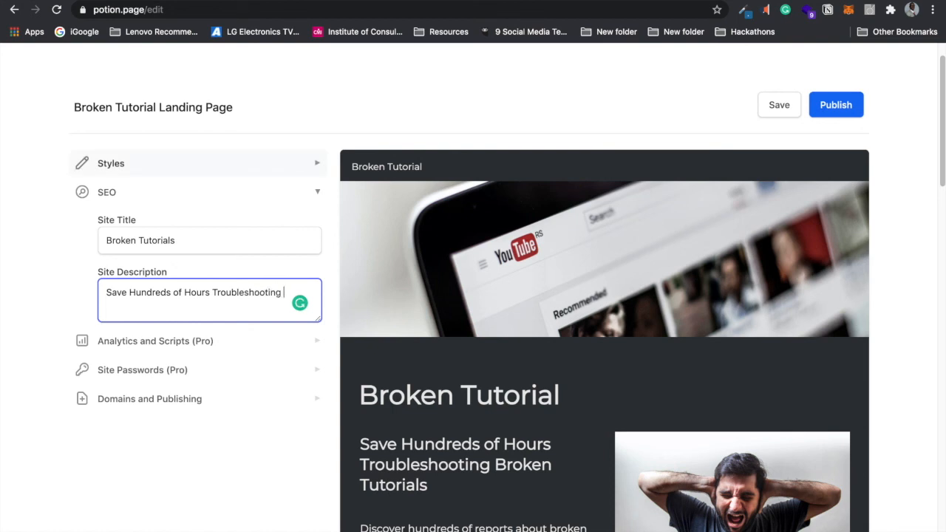
type("Broke YouTube")
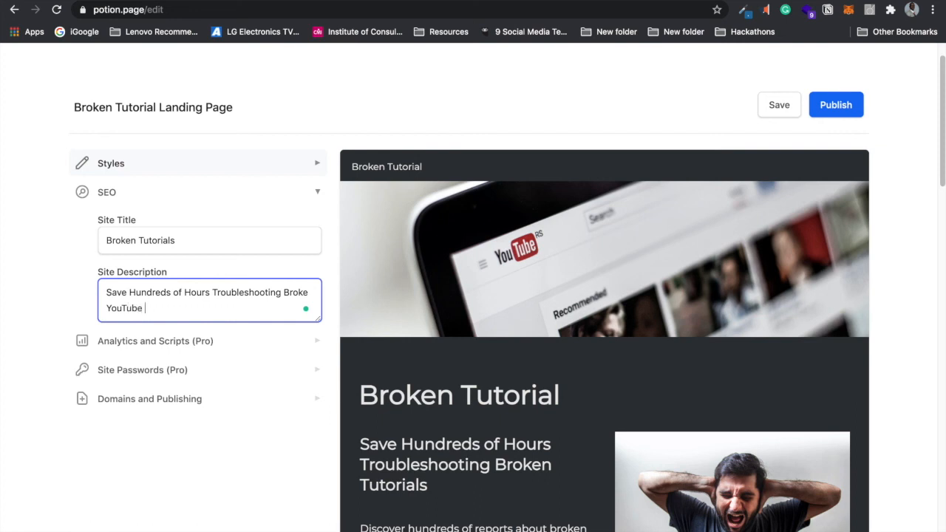
type(" Tutorials")
left_click(252, 428)
left_click(313, 197)
mouse_move(942, 144)
left_mouse_down()
mouse_move(931, 380)
mouse_move(938, 488)
mouse_move(937, 128)
left_mouse_up()
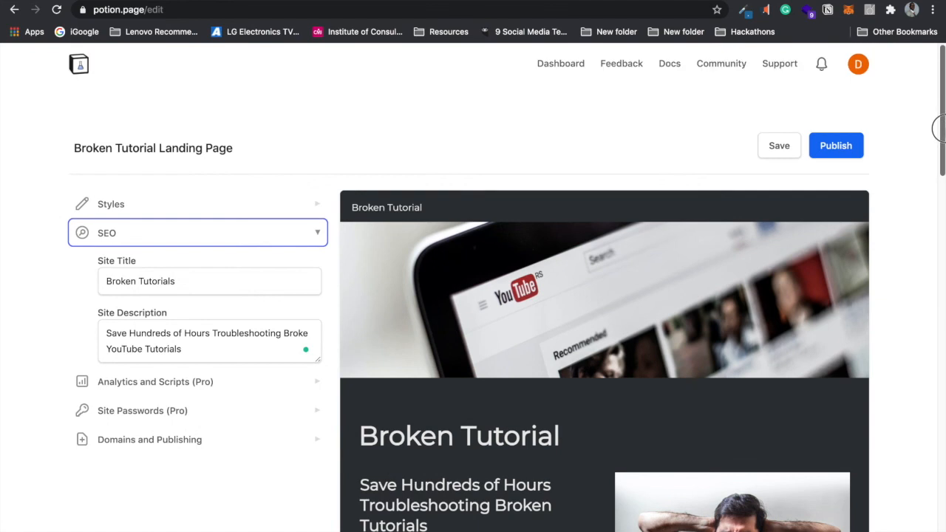
left_click(315, 238)
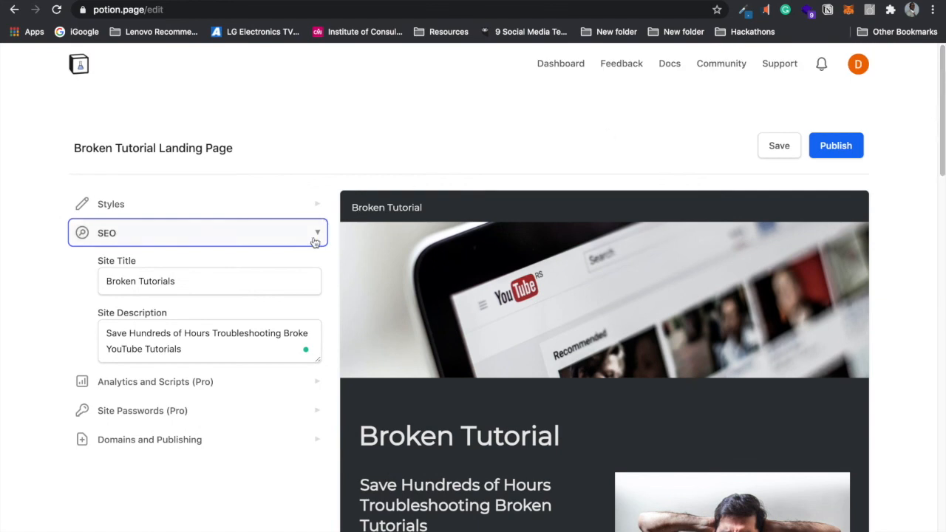
left_click(309, 438)
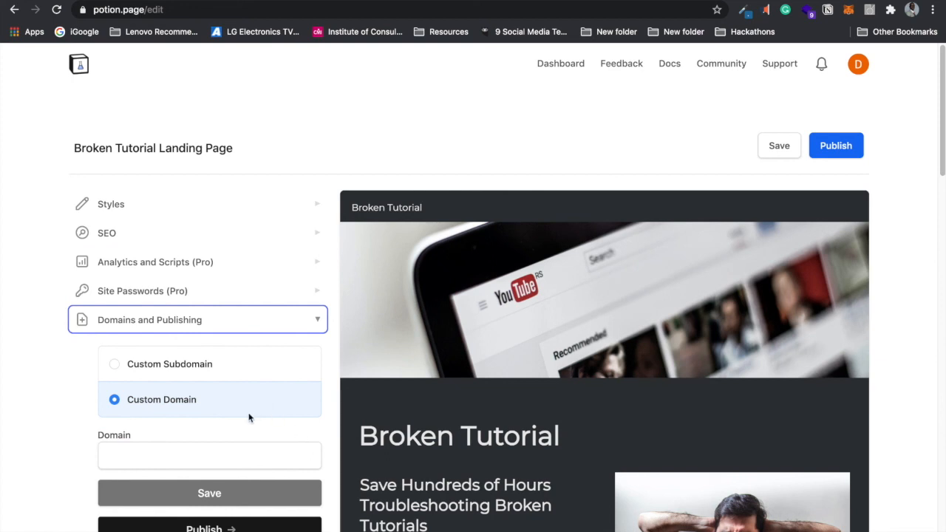
Step: Choose the potion.page subdomain option and save the subdomain 'brokentutorial'
left_click(223, 453)
left_click(52, 453)
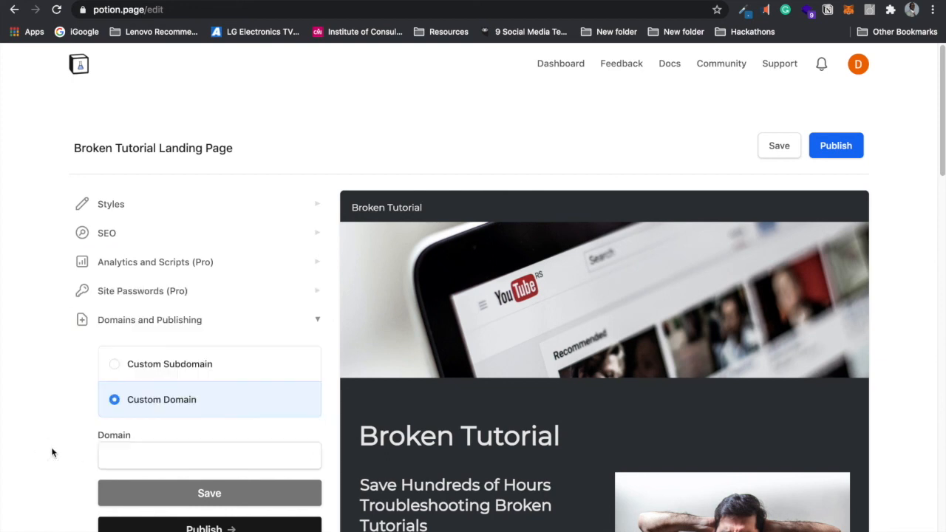
scroll(507, 287, "down", 3)
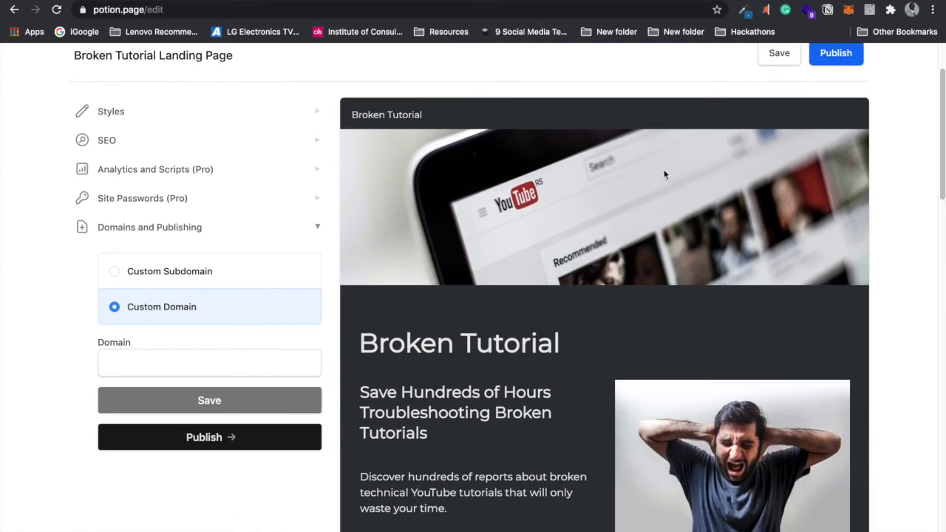
left_click(115, 272)
left_click(114, 307)
left_click(115, 275)
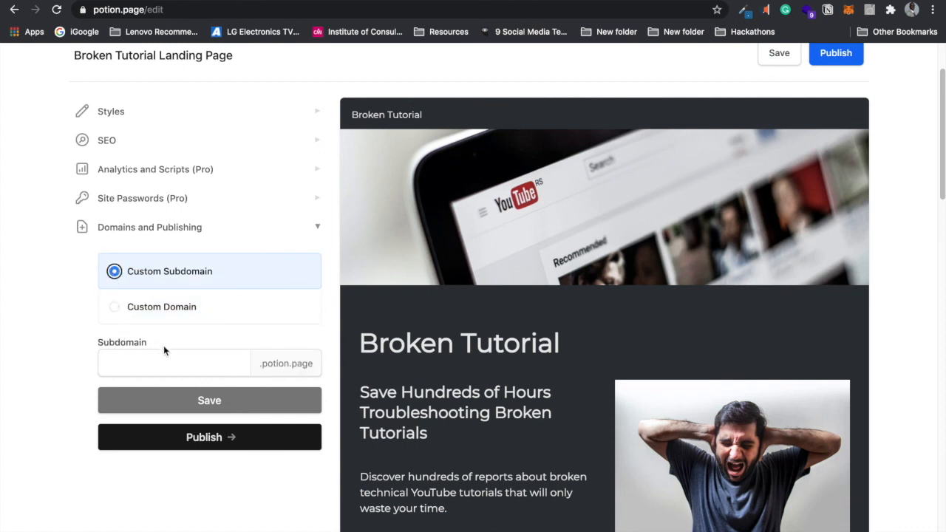
left_click(166, 370)
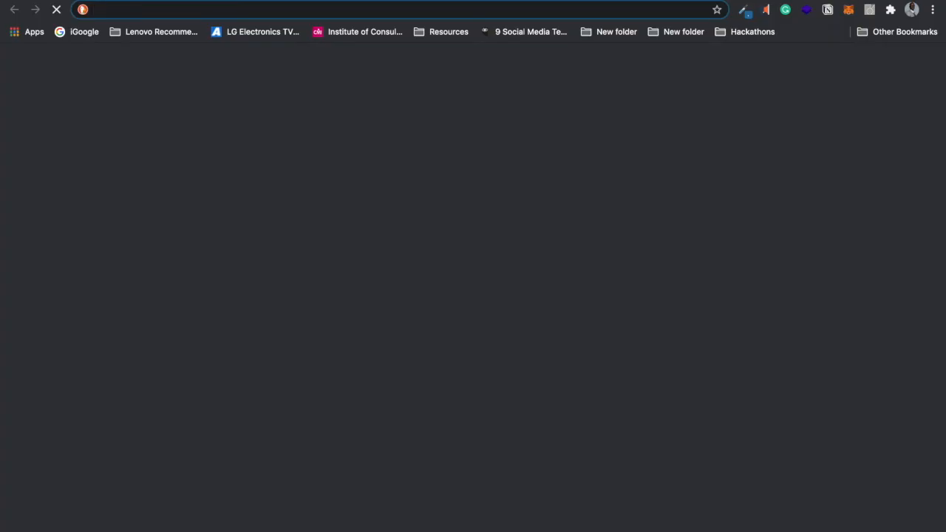
type("https://www.notion.so/Broken-Tutorial-561b0181b6874f868816b84cc92af95e")
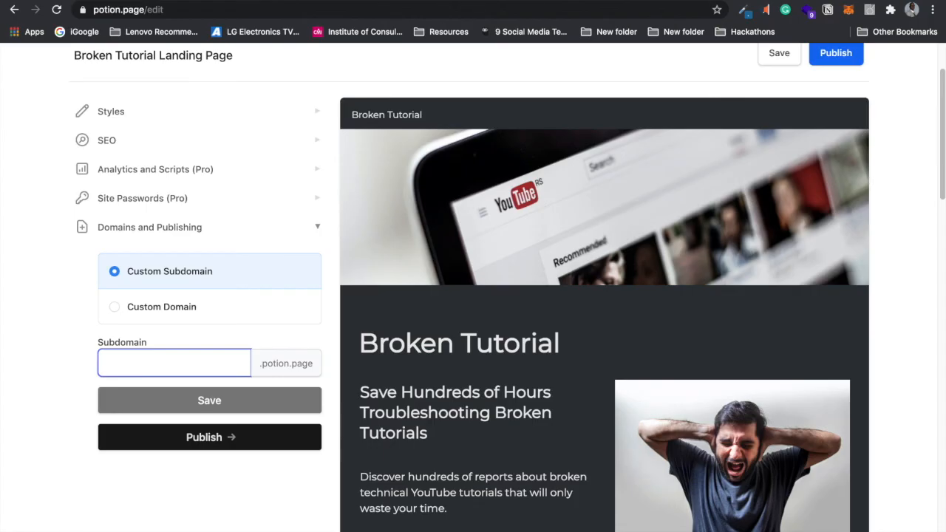
left_click(198, 360)
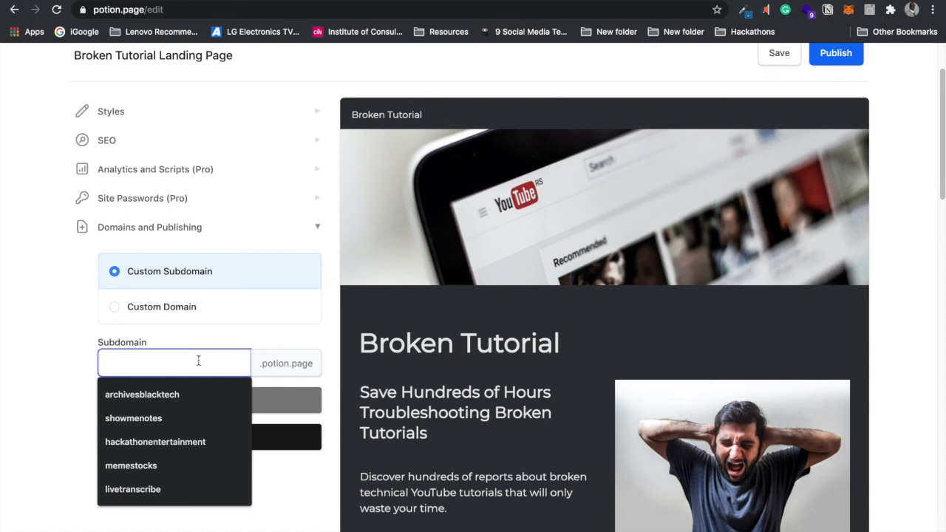
type("brokentutorial")
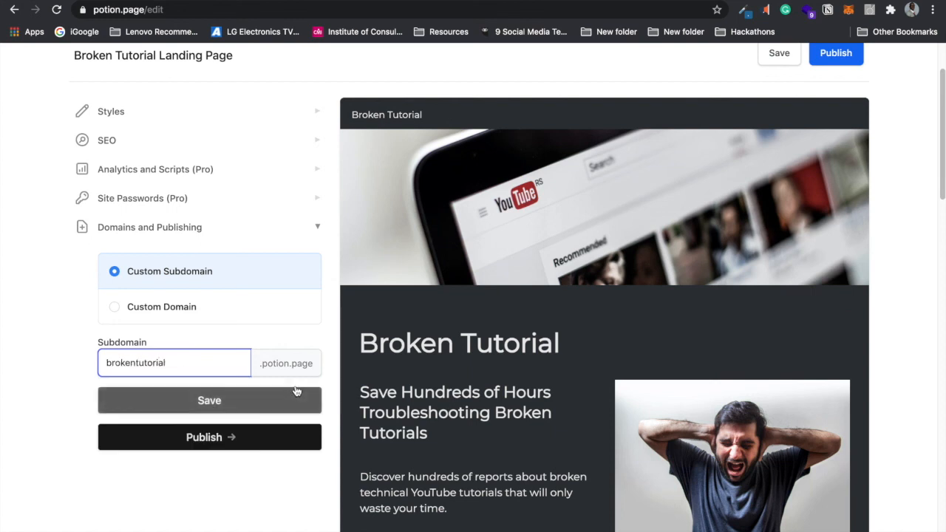
left_click(259, 399)
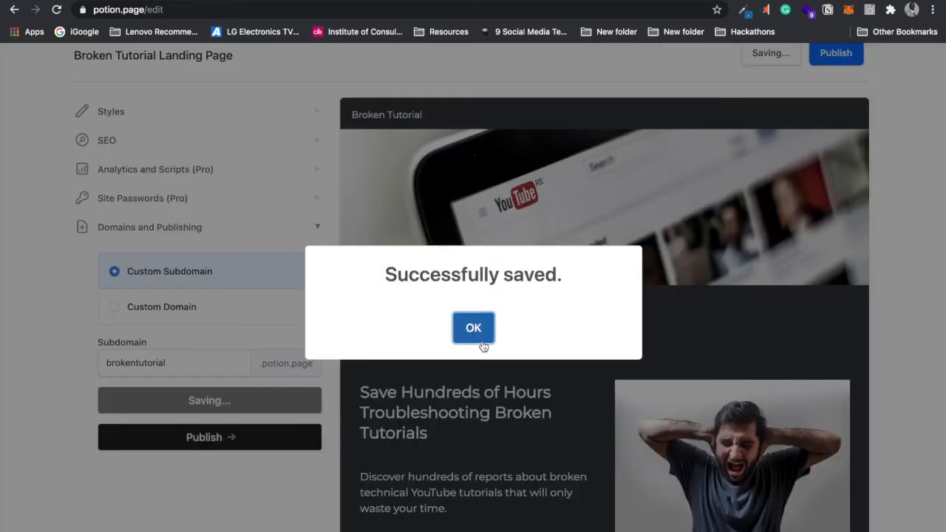
Step: Publish the site, preview brokentutorial.potion.page, then return to the Potion editor
left_click(475, 330)
left_click(219, 444)
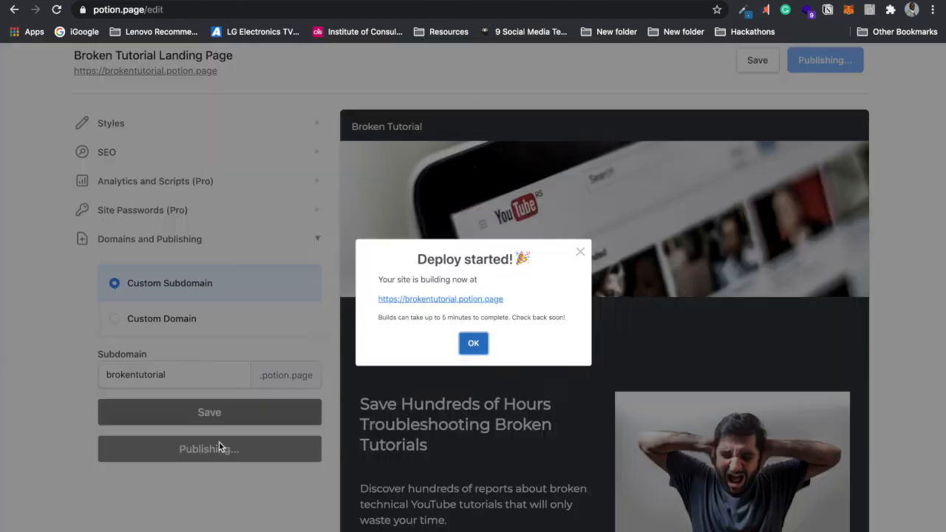
left_click(443, 303)
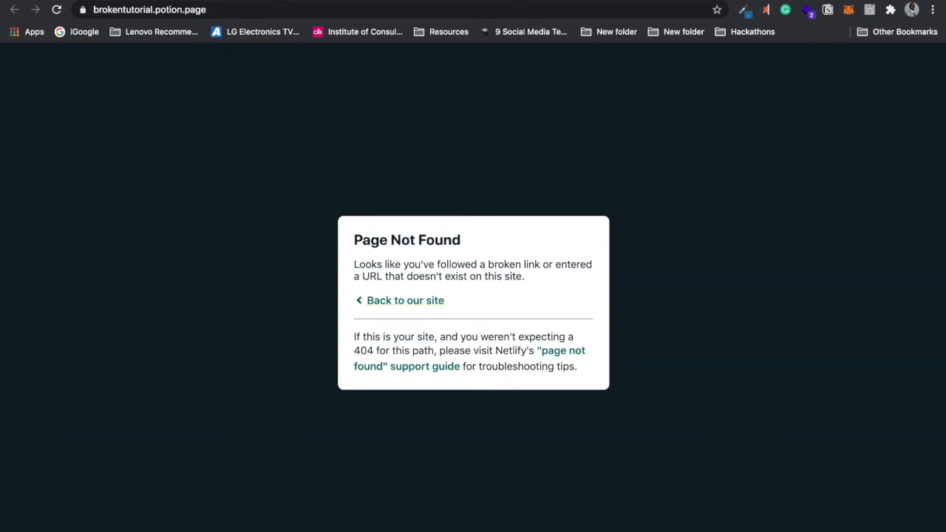
key("ctrl+shift+Tab")
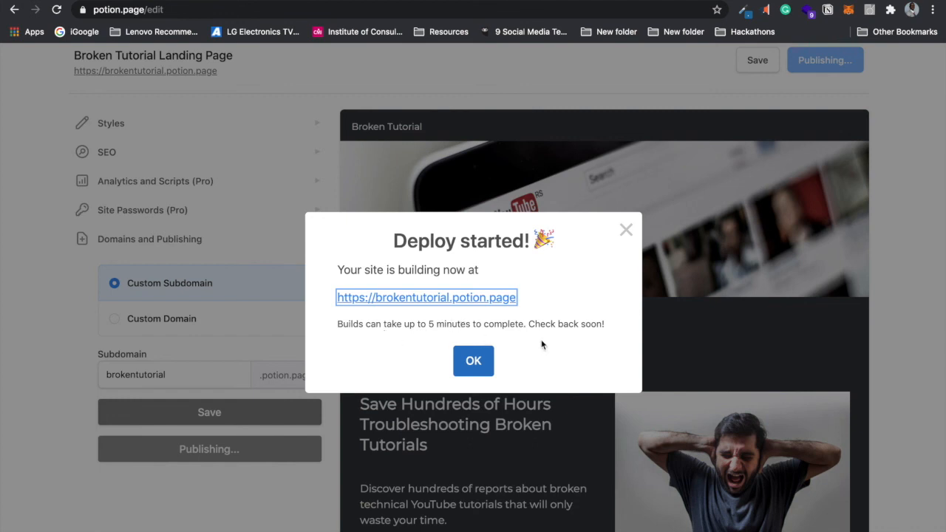
left_click(473, 360)
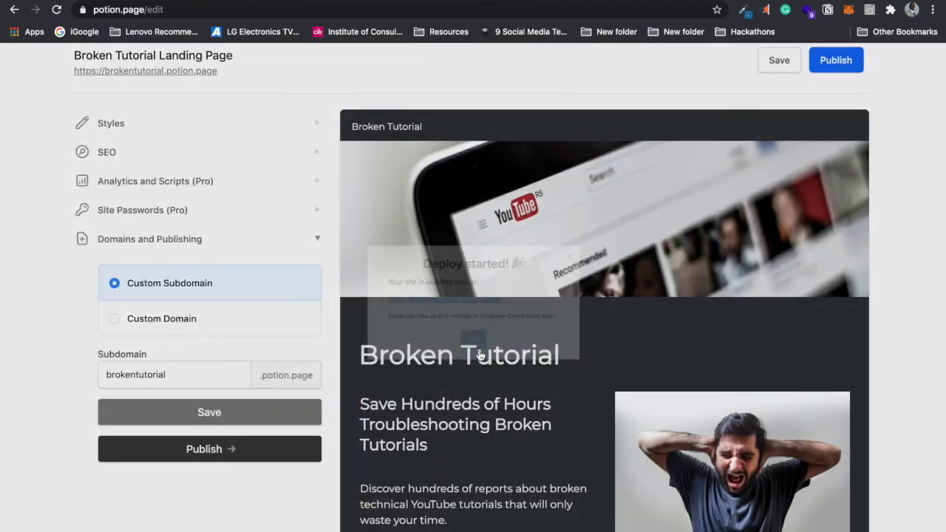
Step: Deploy the site again and dismiss the 'Deploy started!' confirmation
left_click(844, 65)
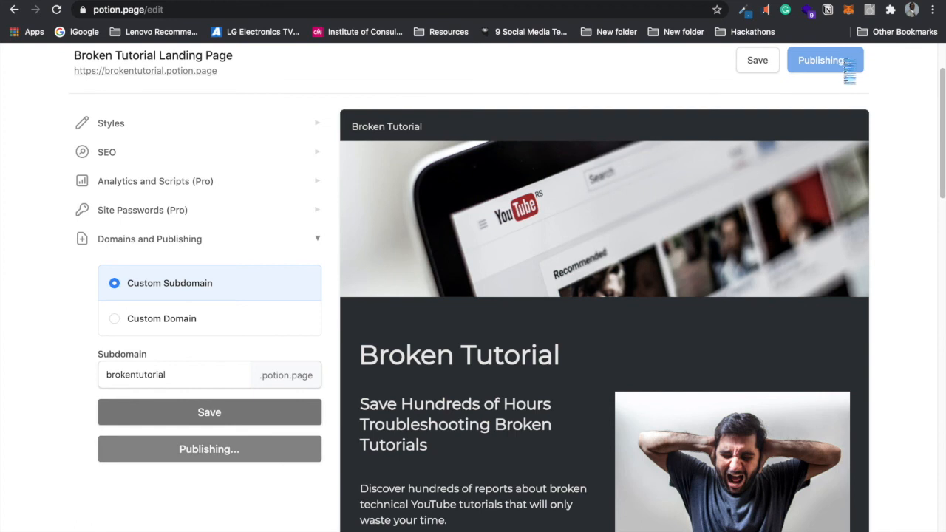
scroll(937, 105, "down", 5)
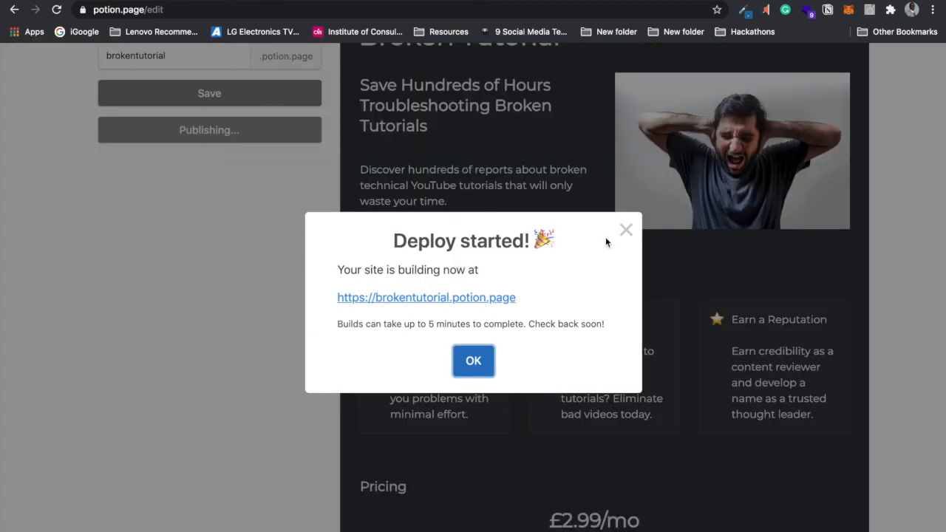
left_click(464, 362)
left_click_drag(942, 184, 939, 114)
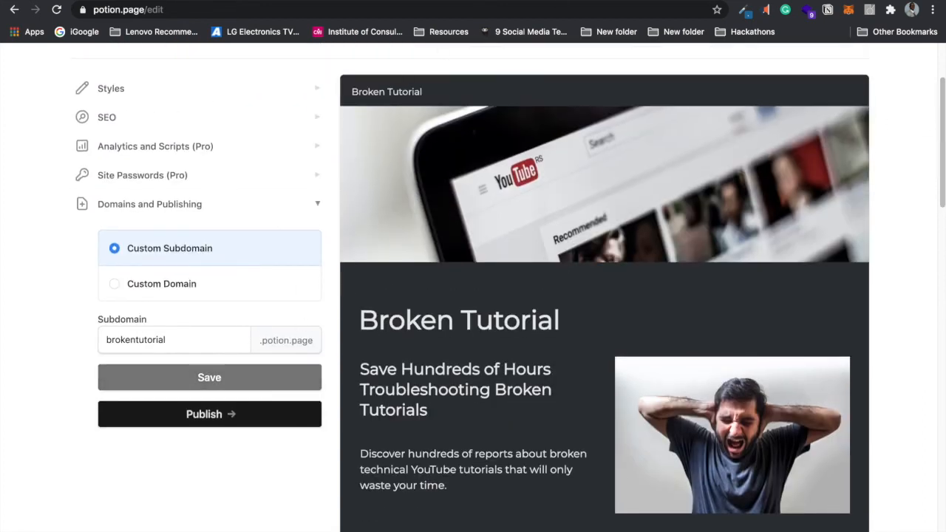
key("super+t")
type("brokent")
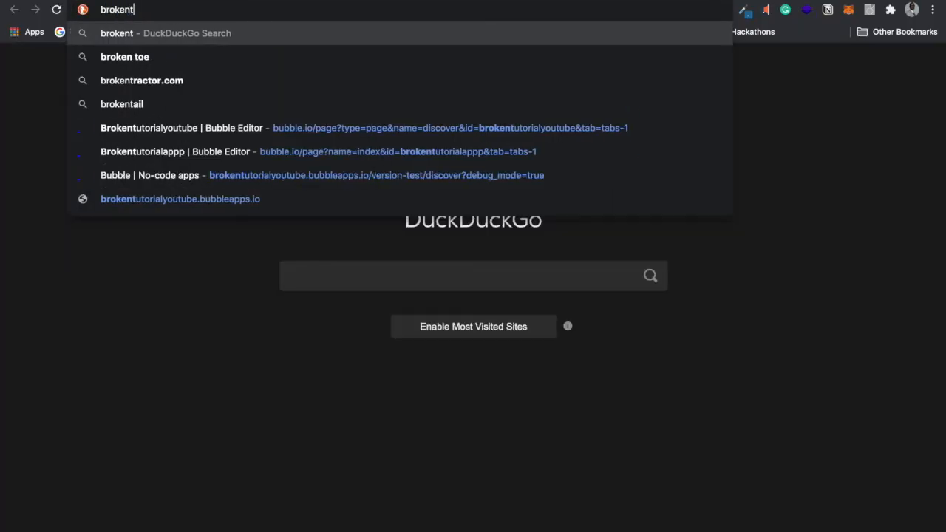
type("utori")
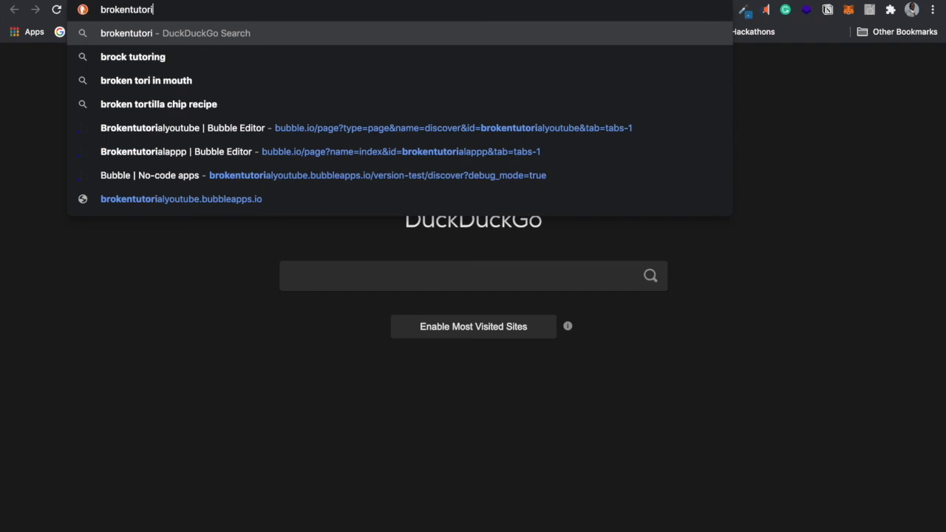
type("al.portio")
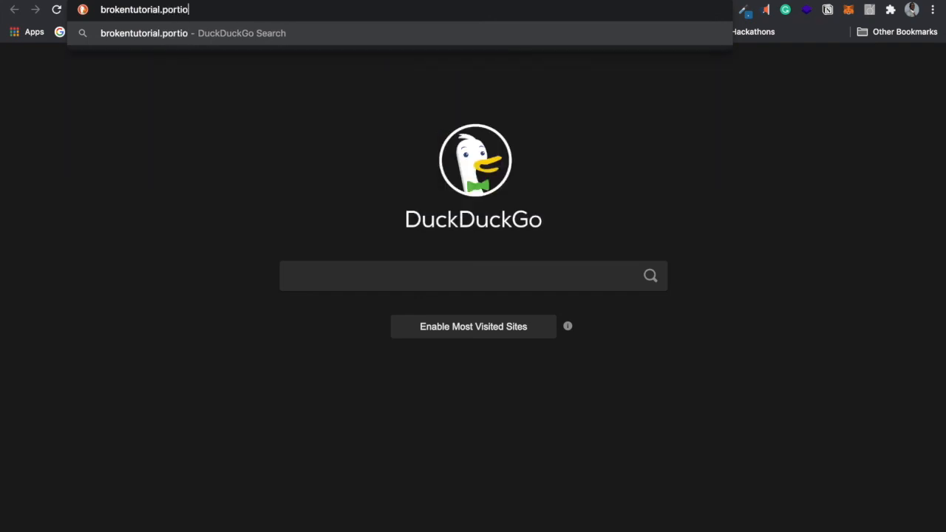
type("n.app")
key("Return")
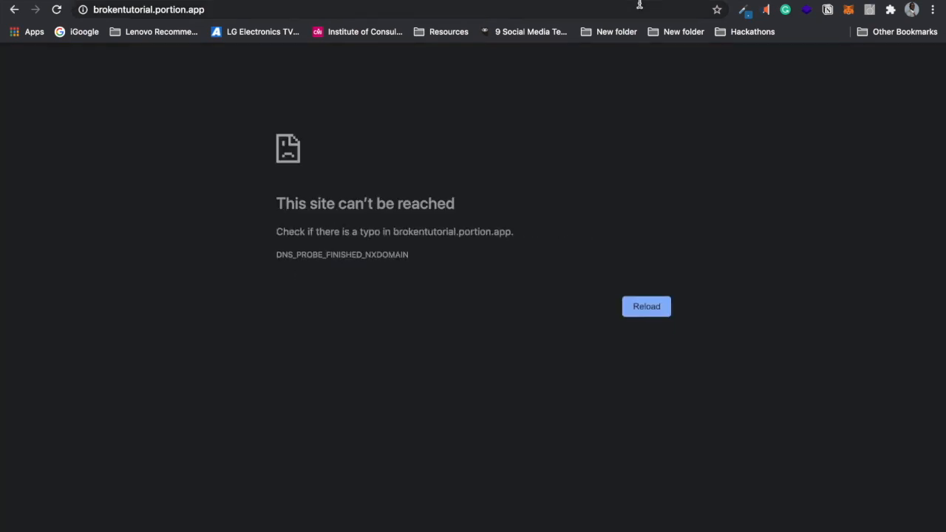
left_click(173, 11)
left_click(169, 10)
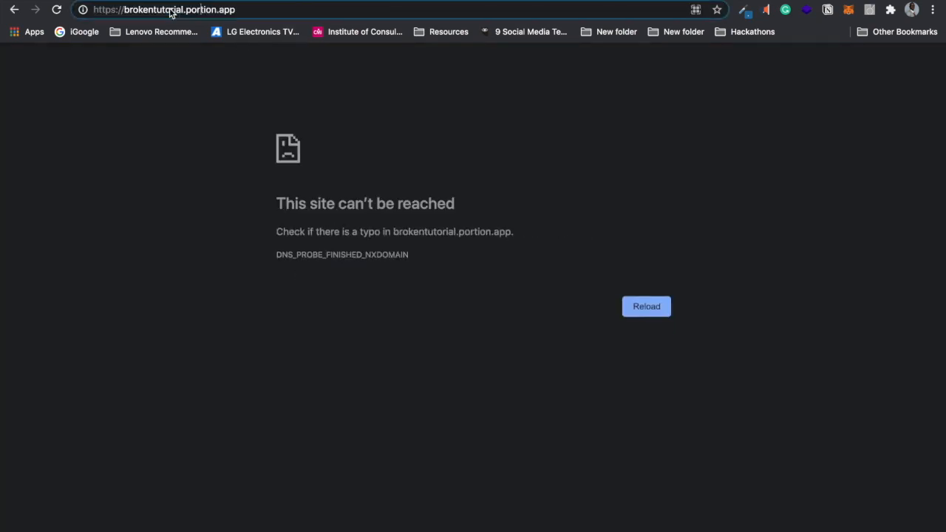
key("BackSpace")
key("Return")
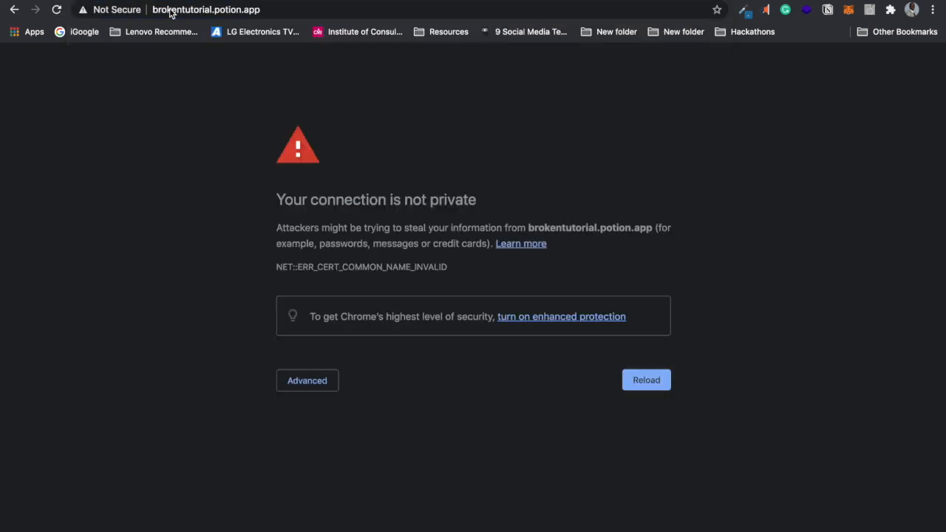
left_click(310, 382)
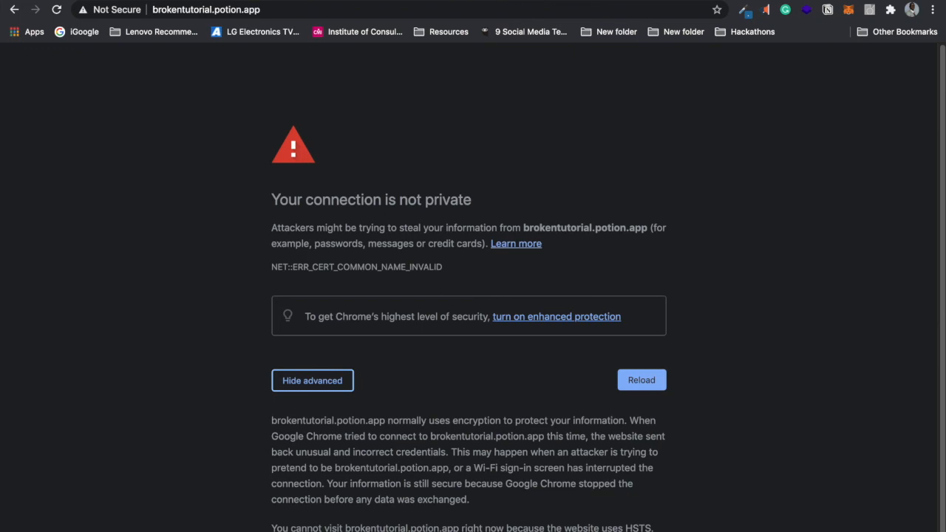
scroll(942, 288, "down", 1)
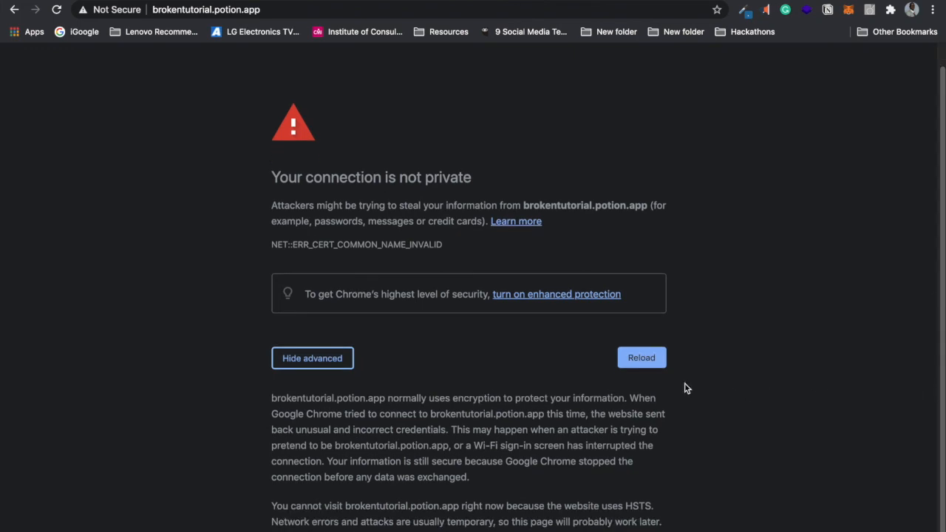
left_click(654, 363)
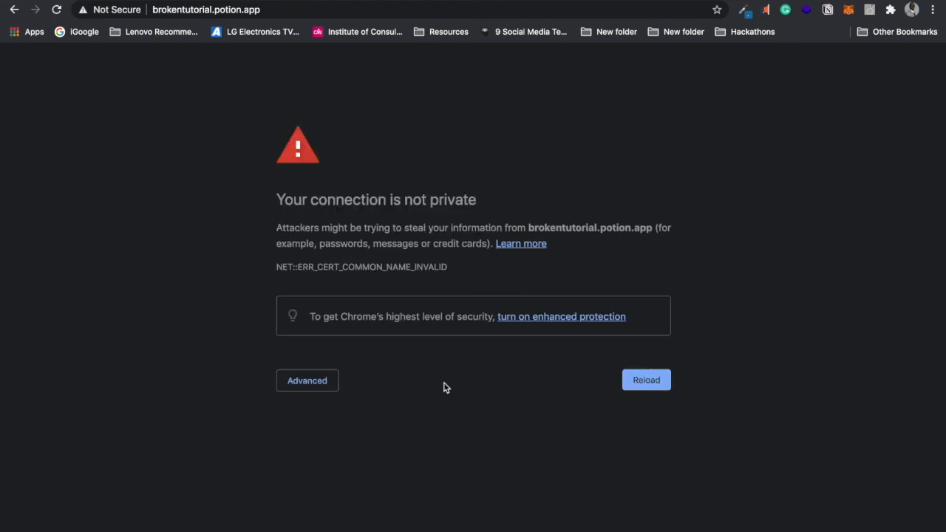
left_click(316, 382)
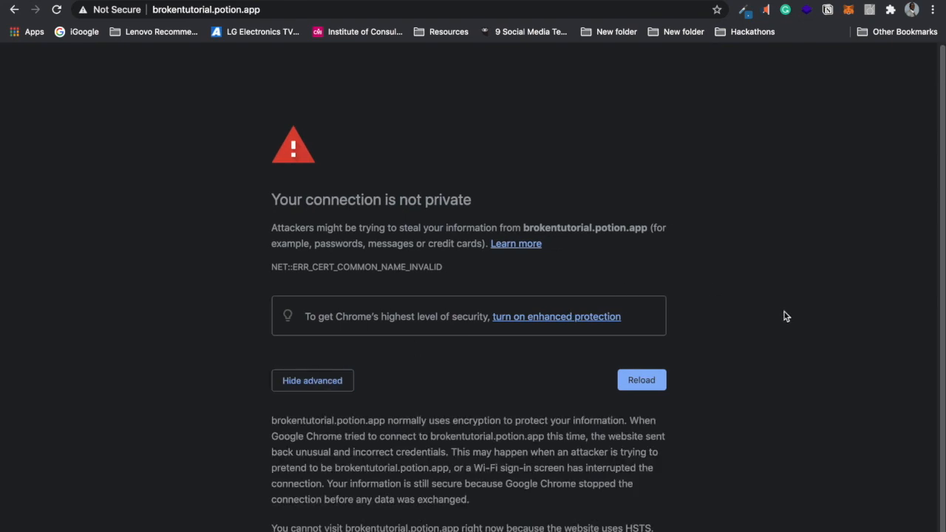
scroll(785, 315, "down", 1)
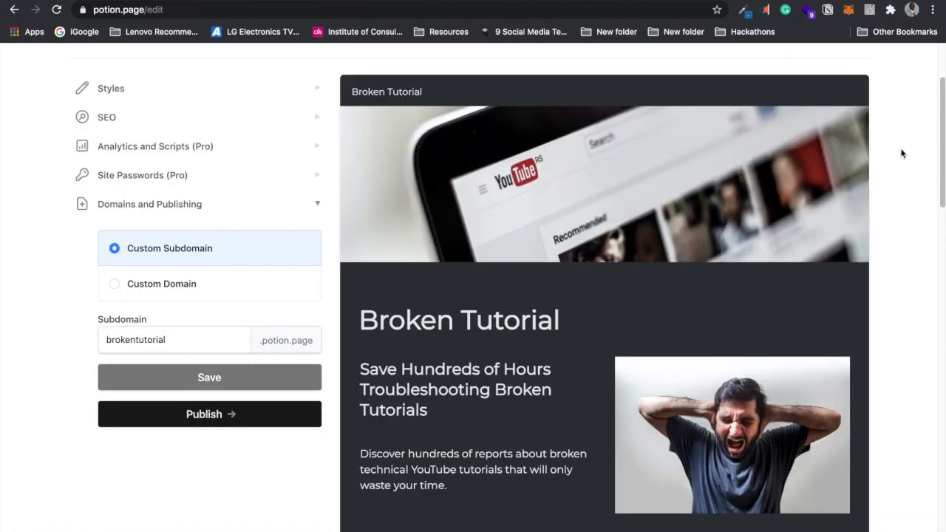
Step: Switch the site theme to Notion Light and scroll the preview to the £2.99/mo Pricing section
left_click_drag(941, 114, 916, 134)
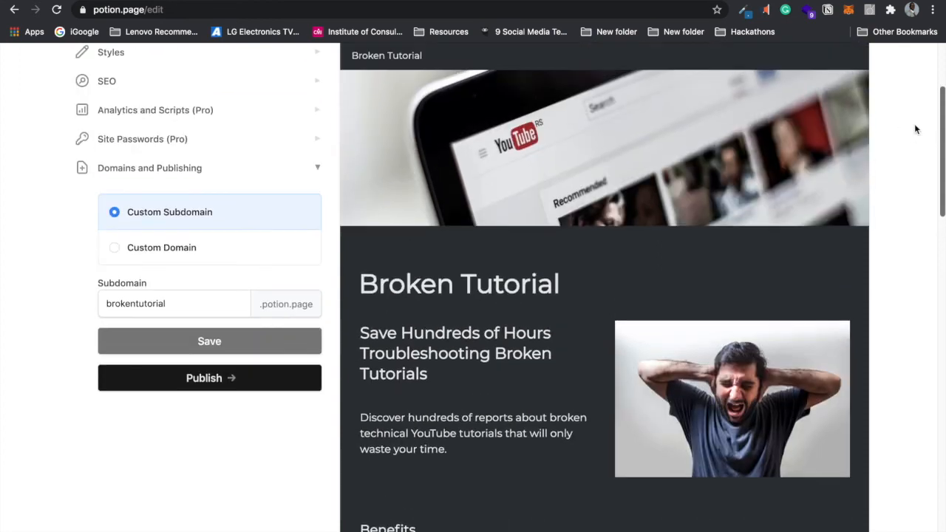
left_click(259, 65)
left_click(241, 112)
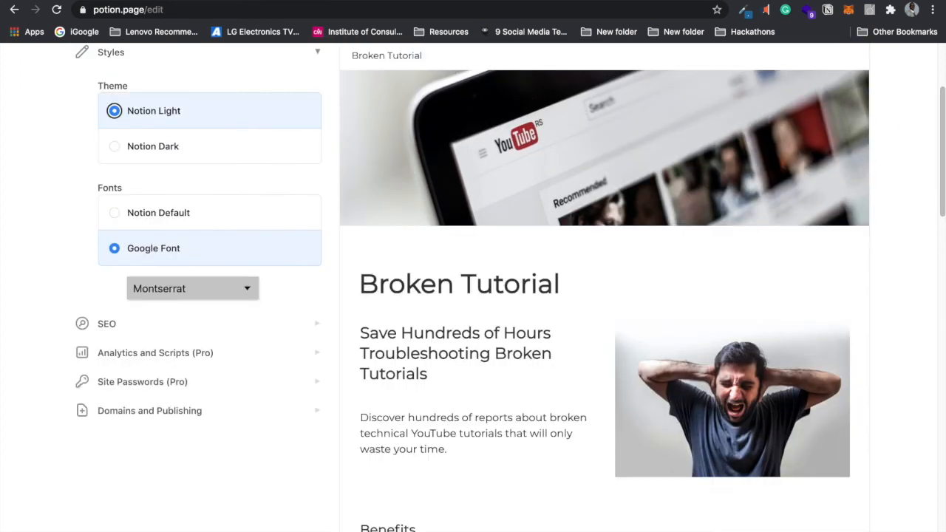
left_click_drag(942, 117, 935, 264)
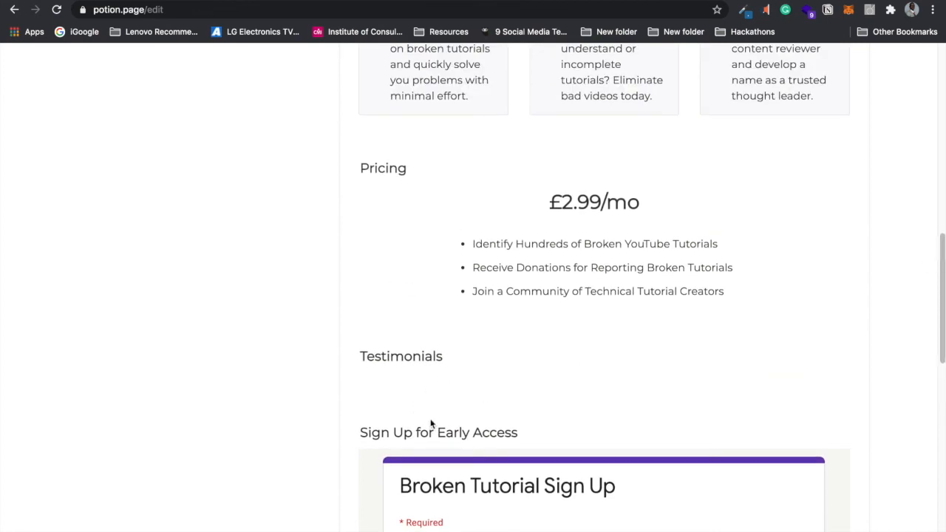
left_click_drag(937, 292, 916, 118)
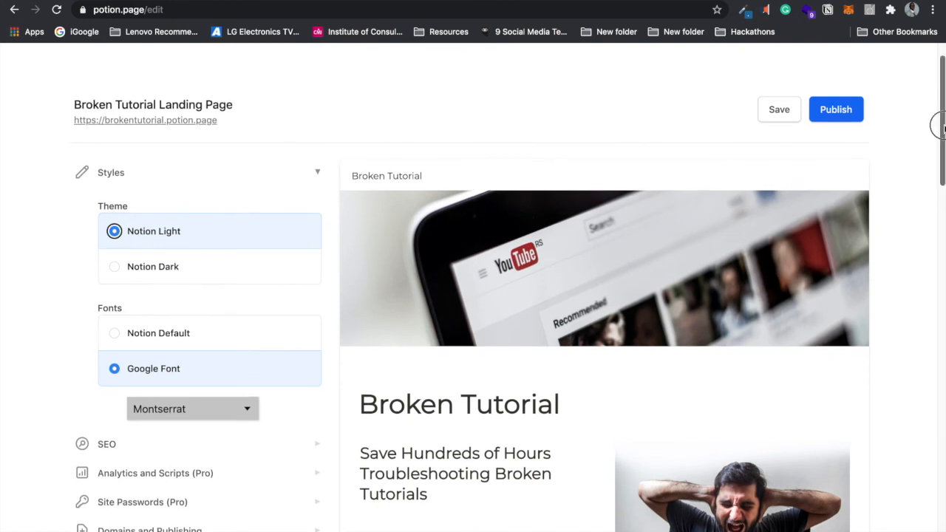
left_click_drag(941, 127, 901, 329)
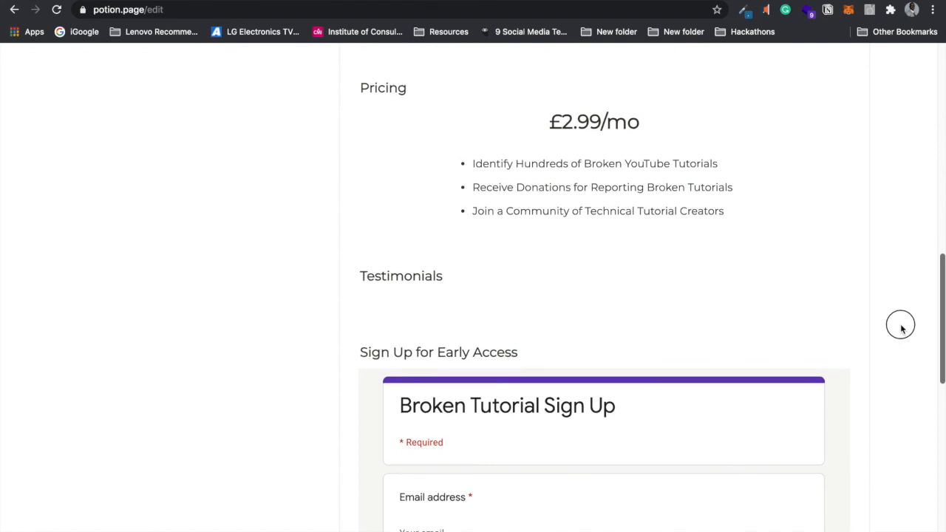
scroll(901, 329, "down", 1)
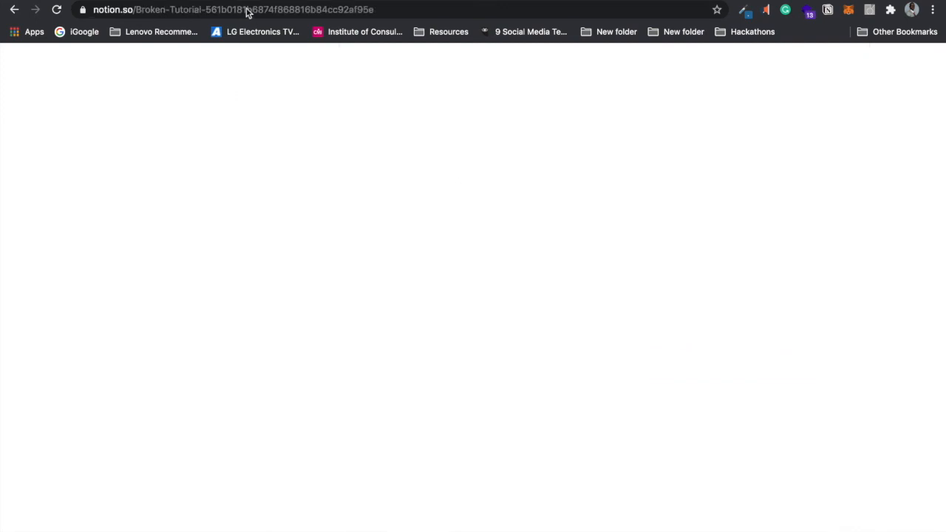
Step: Open brokentutorial.potion.page and scroll the live site down to the Testimonials
left_click(257, 11)
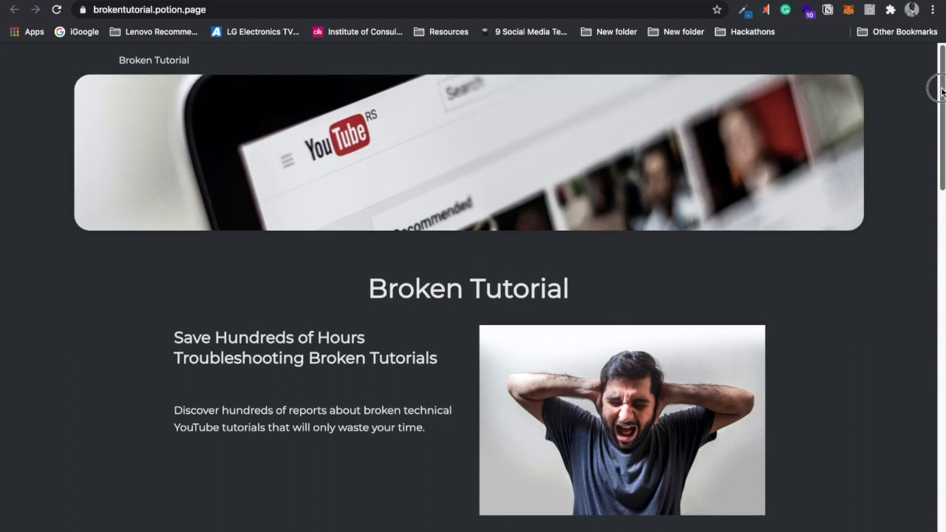
left_click_drag(942, 90, 942, 104)
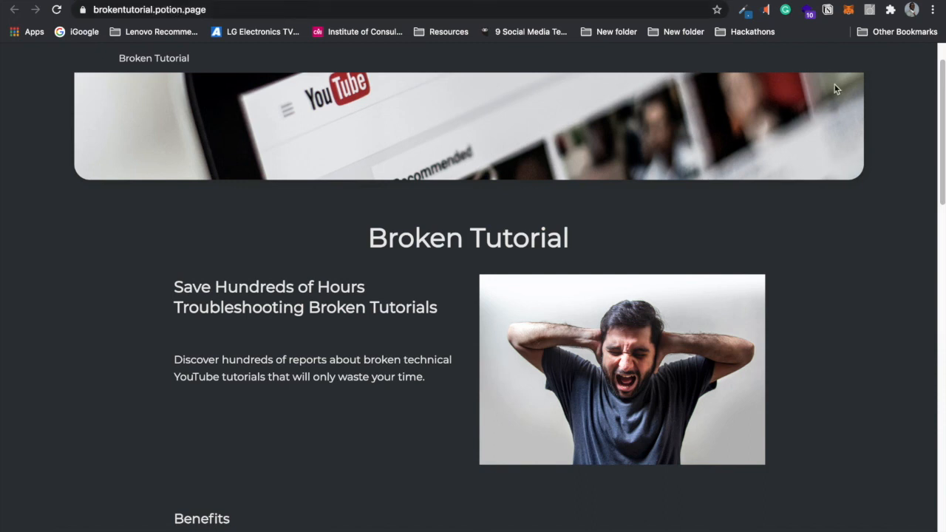
left_click_drag(941, 108, 939, 81)
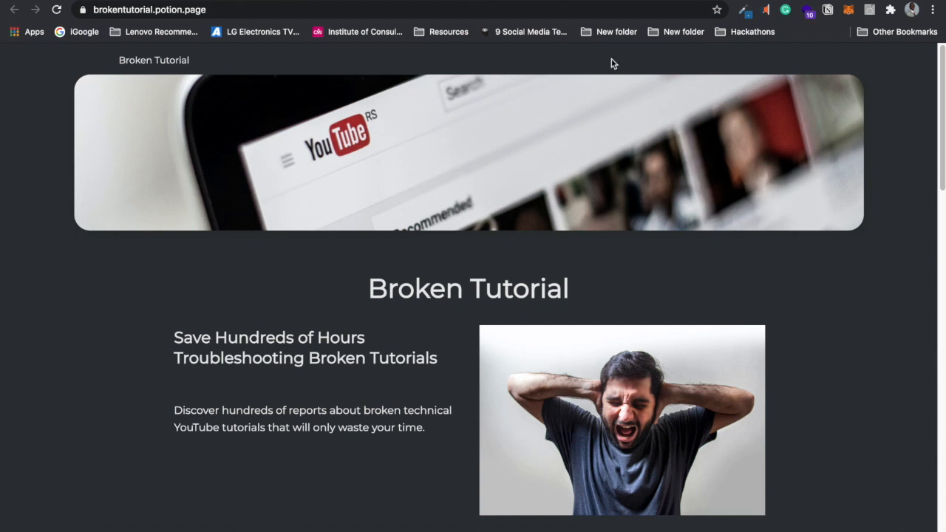
left_click_drag(938, 72, 942, 204)
Step: Return to the Notion Broken Tutorial page and close its page options menu
left_click_drag(939, 182, 935, 95)
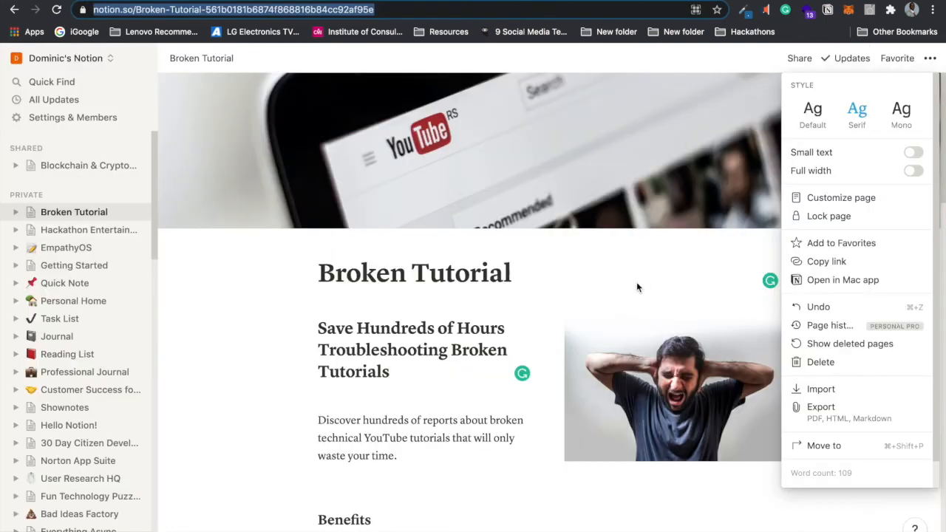
left_click(630, 258)
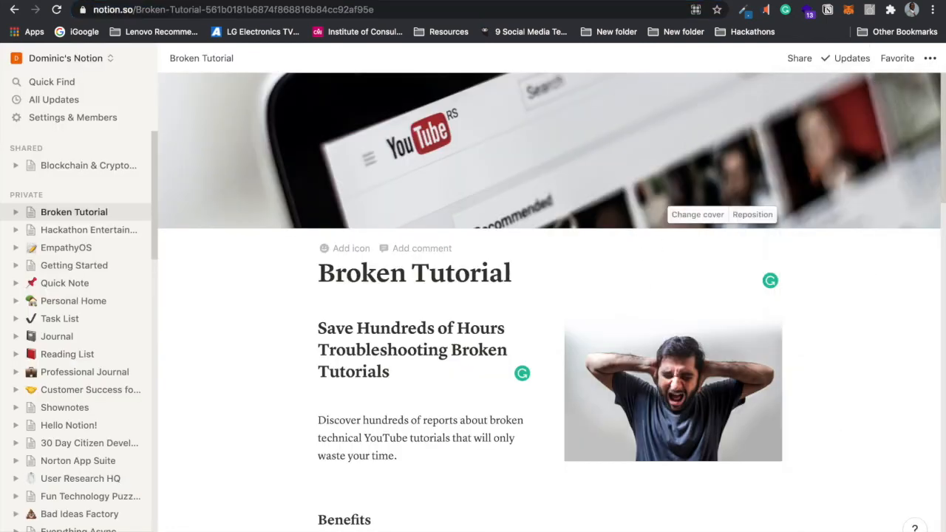